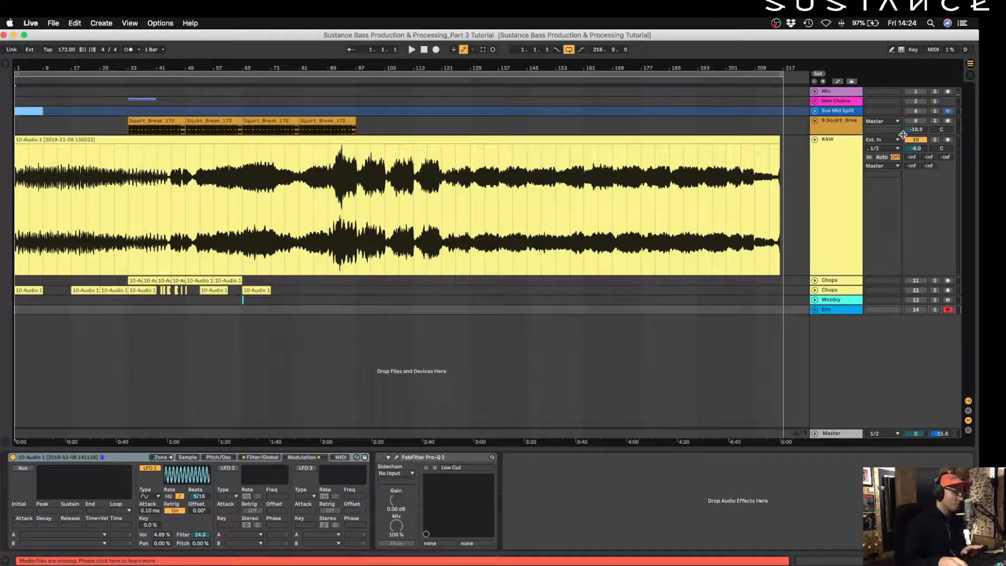
Examine the Sus Mid Split track's device chain from the Instrument Rack through to its last effects
left_click(848, 111)
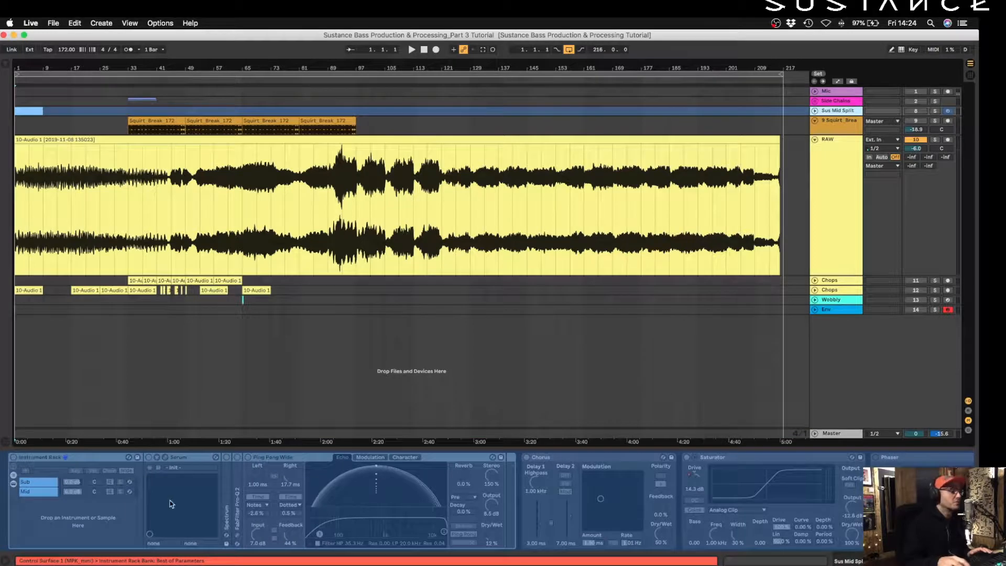
scroll(43, 507, "right", 5)
scroll(47, 504, "right", 10)
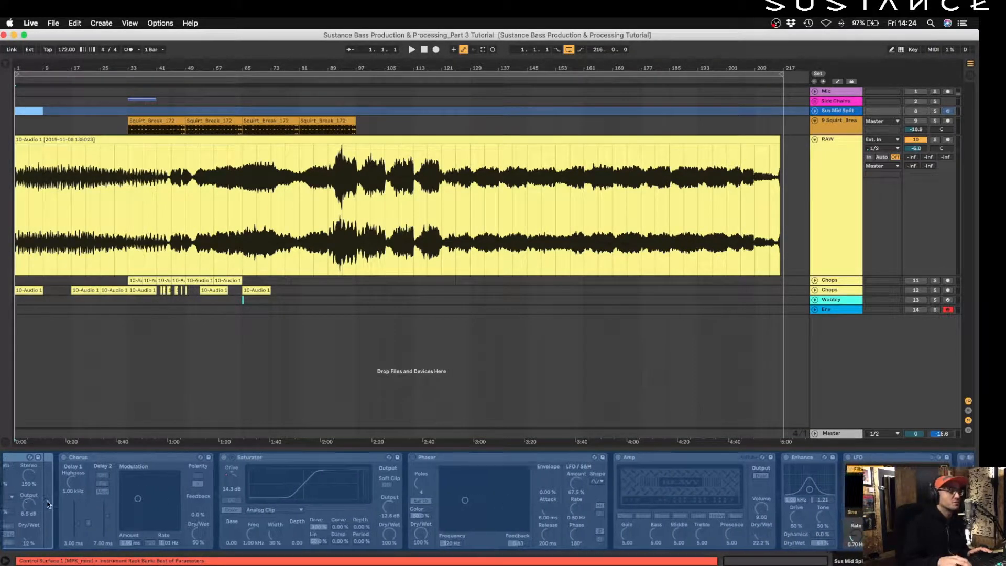
scroll(52, 502, "left", 15)
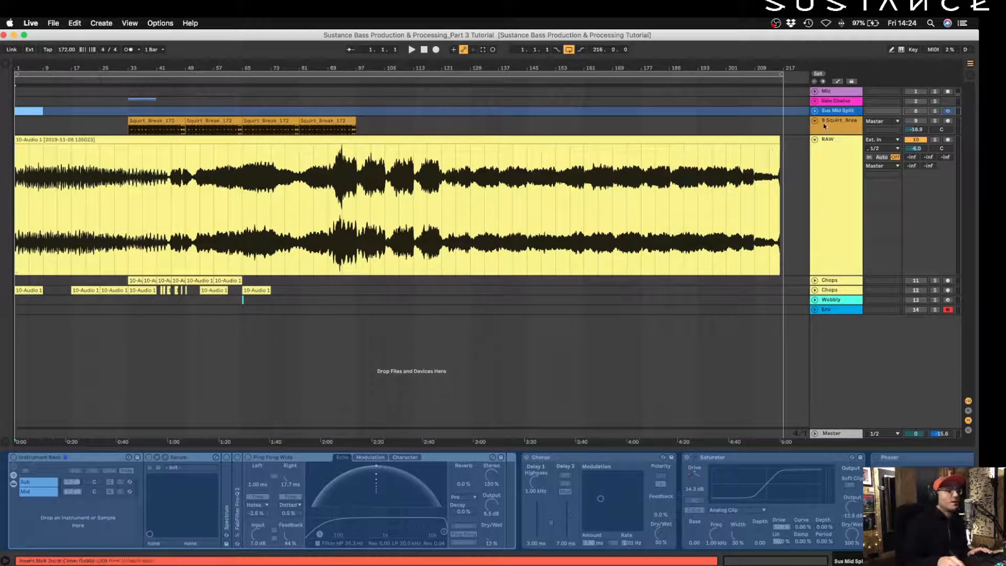
Select the RAW track and audition its bass recording from bar 1
left_click(832, 187)
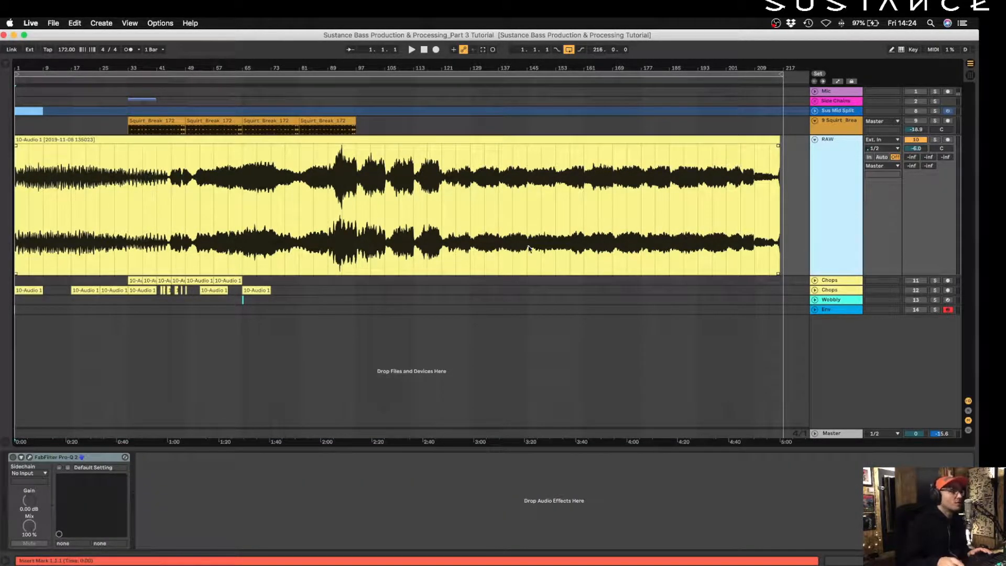
key("space")
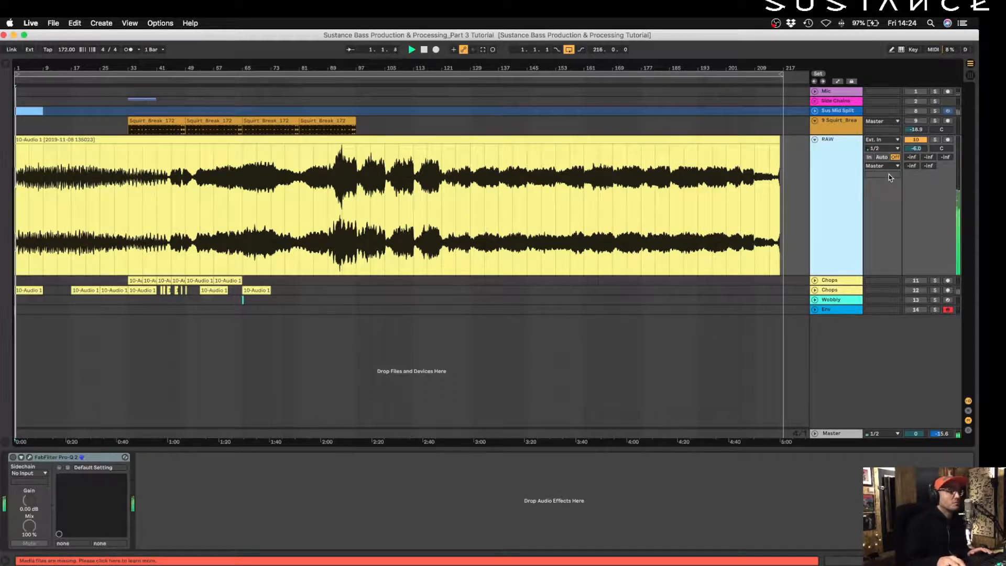
left_click_drag(19, 68, 19, 149)
scroll(231, 199, "right", 5)
scroll(217, 194, "right", 8)
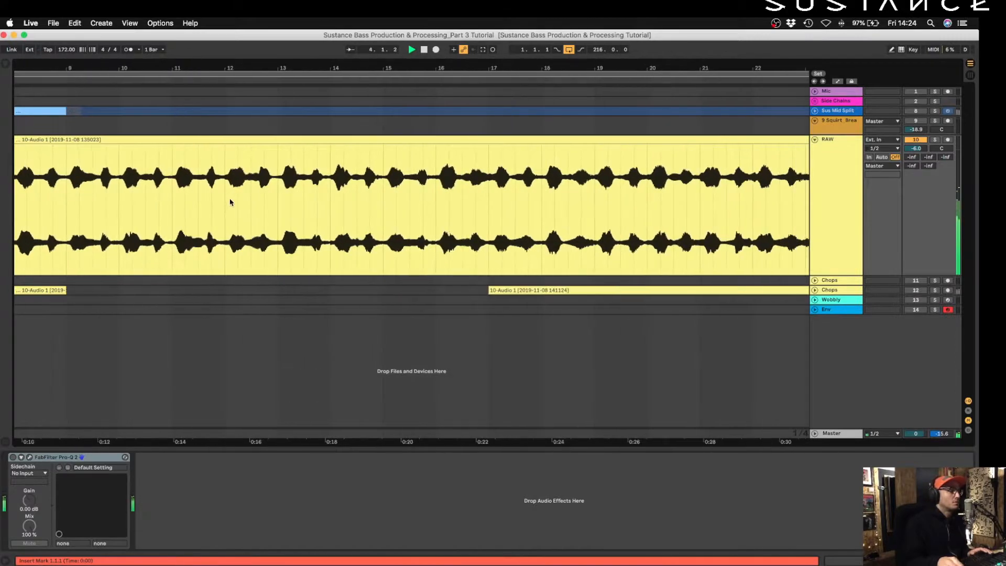
Skip ahead in the RAW recording and audition it from 31.4.1
key("space")
left_click(245, 225)
scroll(231, 209, "right", 8)
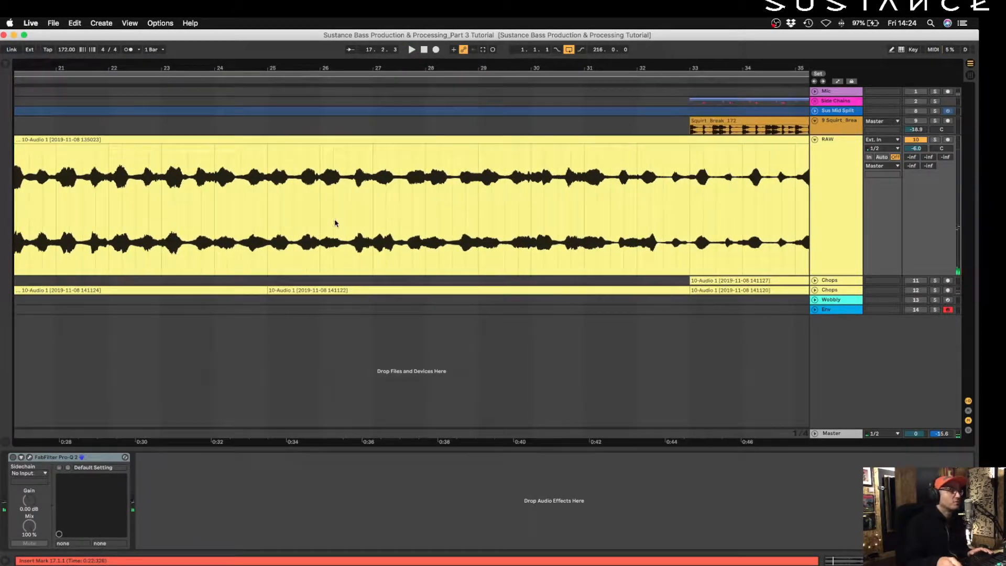
left_click(620, 214)
key("space")
scroll(618, 215, "right", 2)
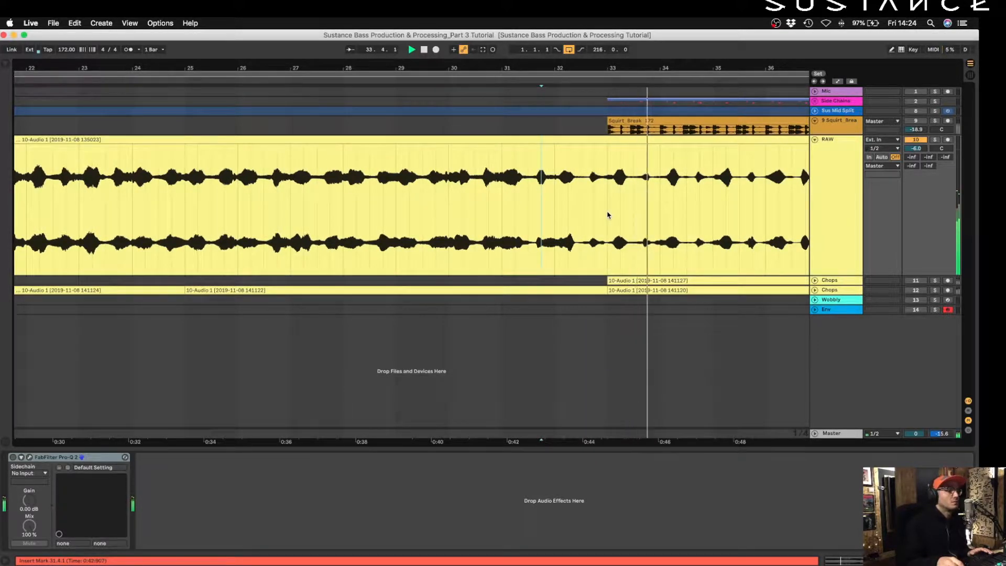
scroll(600, 216, "right", 5)
scroll(600, 216, "down", 5)
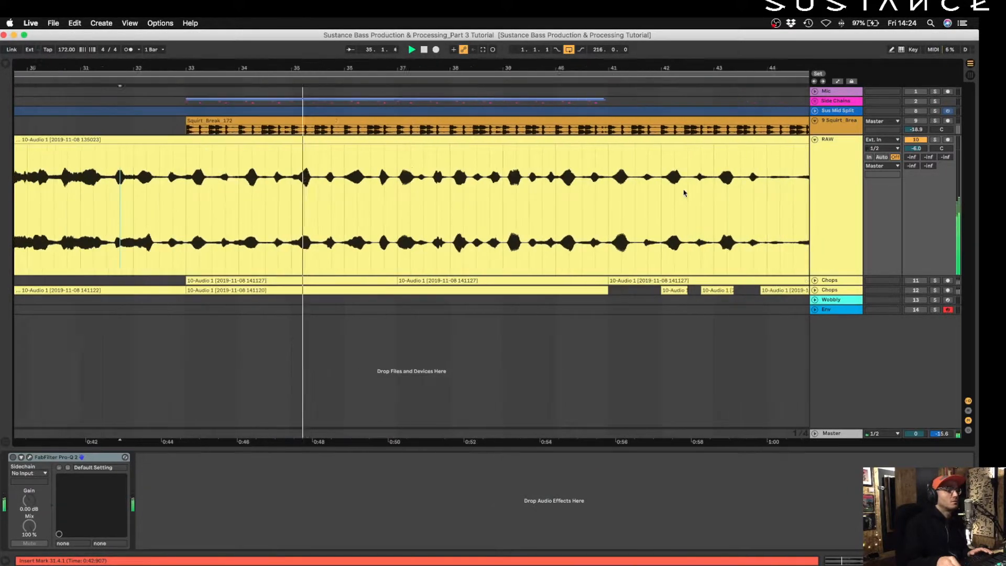
Audition the swelling passage of the RAW recording from 44.2.1
key("space")
scroll(671, 200, "right", 7)
left_click(500, 236)
key("space")
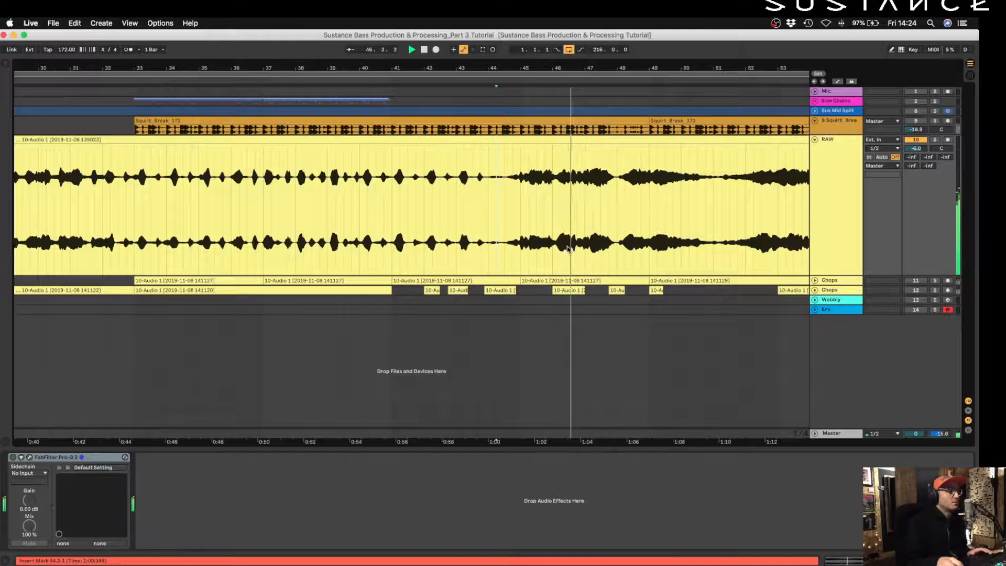
key("space")
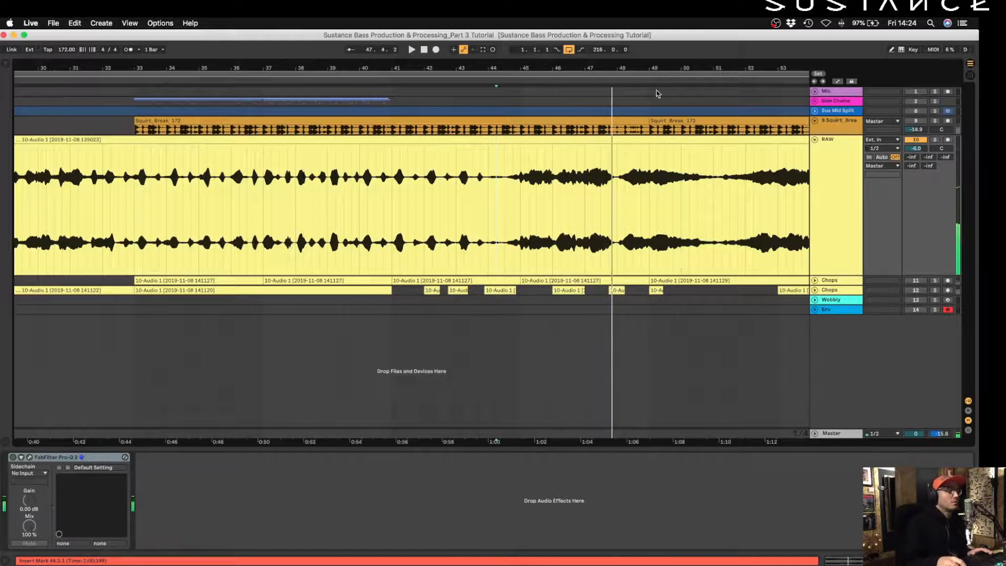
Audition the denser passage of the RAW recording from 61.1.1
left_click_drag(640, 61, 498, 70)
scroll(501, 214, "right", 7)
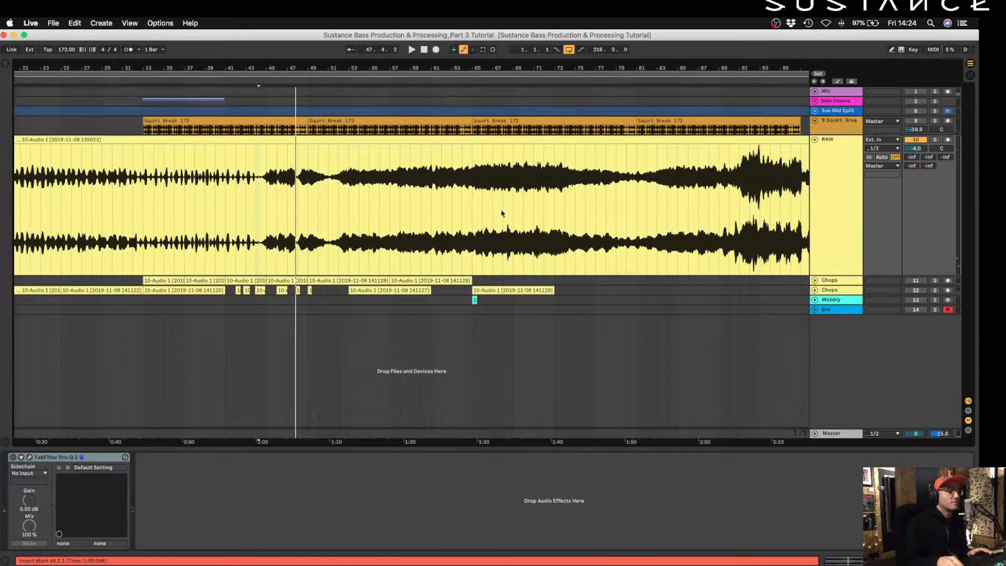
left_click(436, 254)
key("space")
key("plus")
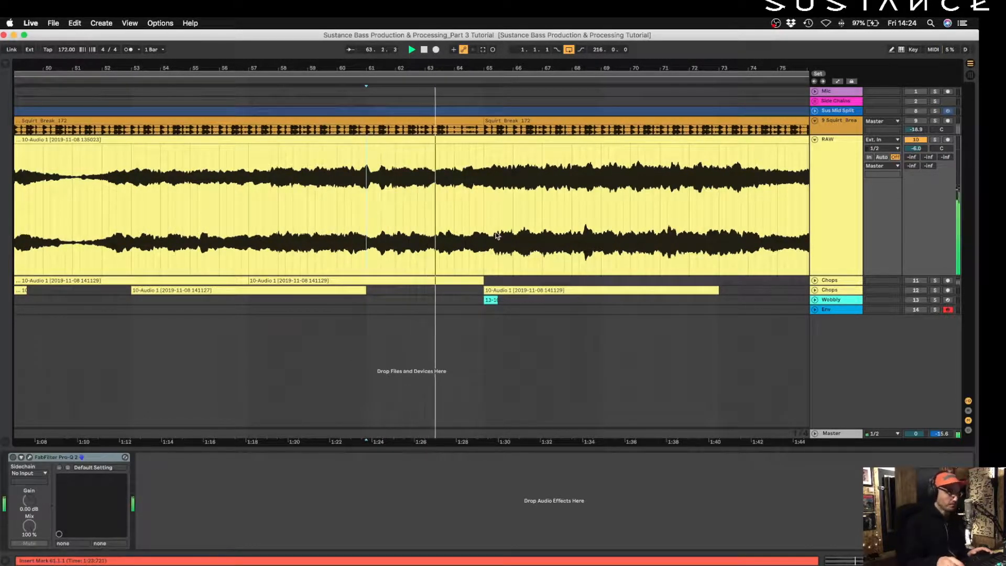
scroll(503, 225, "right", 5)
scroll(503, 222, "right", 1)
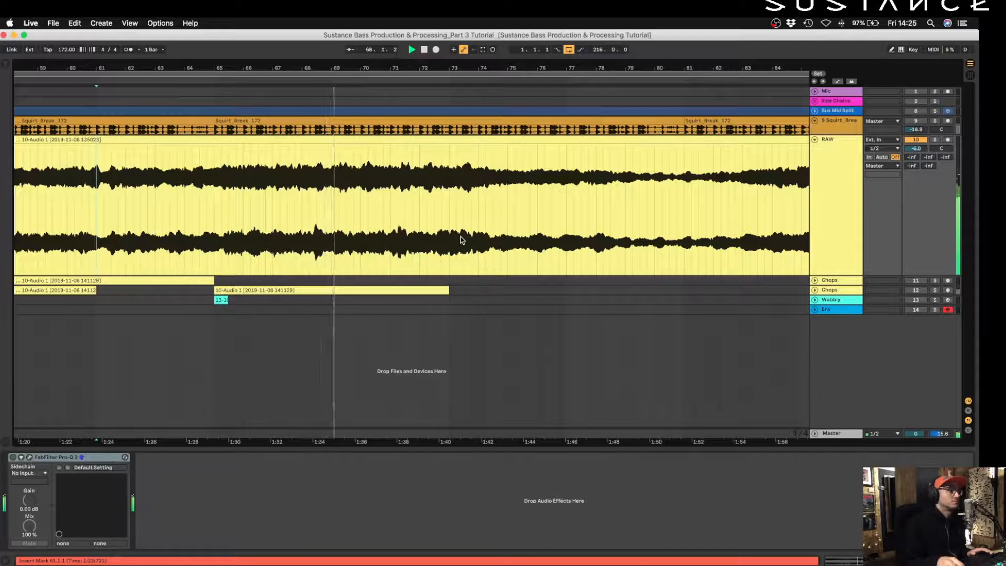
Audition the quieter passage of the RAW recording from 81.1.1 and again from 80.3.1
key("space")
left_click_drag(599, 68, 510, 58)
left_click_drag(566, 246, 556, 247)
left_click_drag(720, 178, 618, 159)
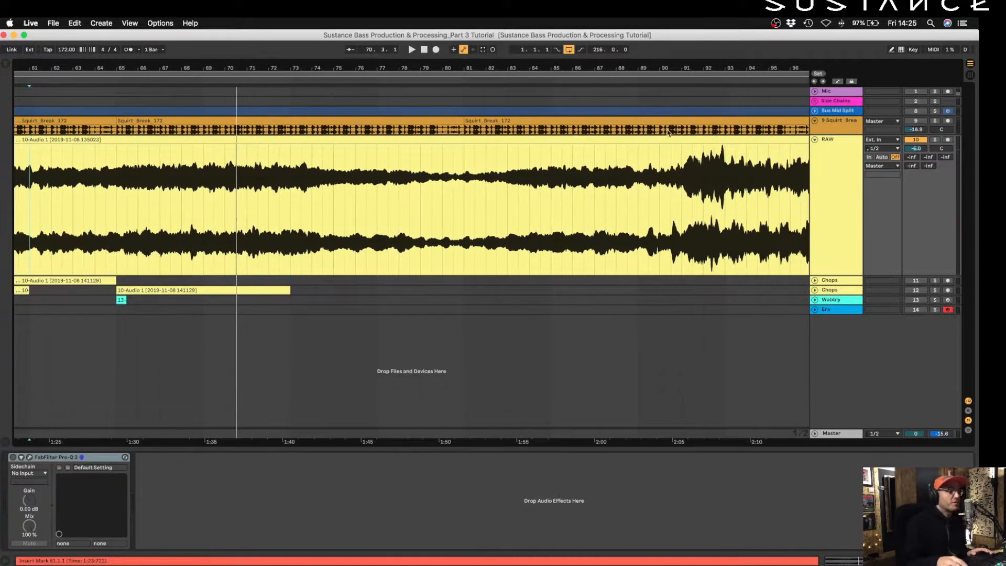
left_click(464, 231)
key("space")
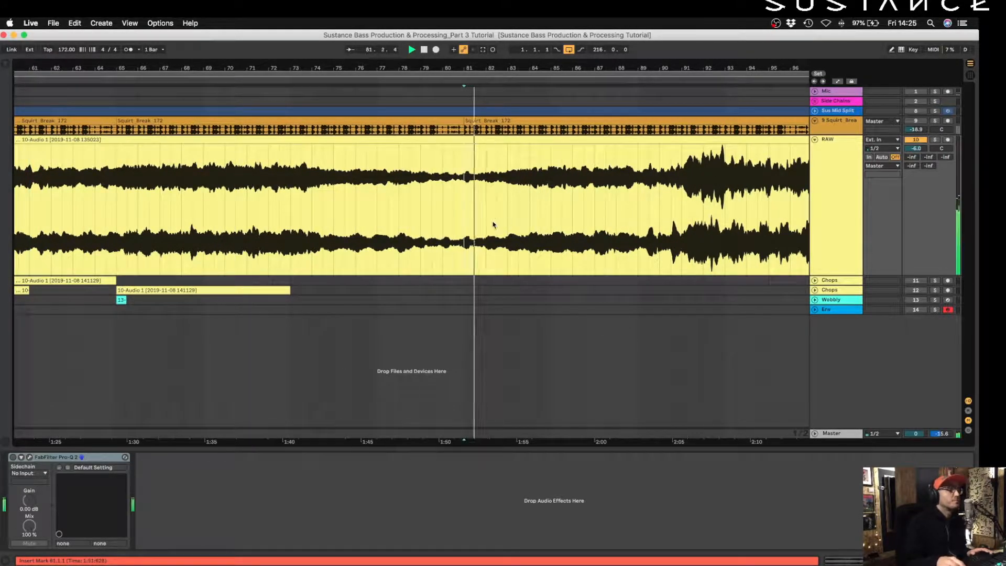
left_click(456, 229)
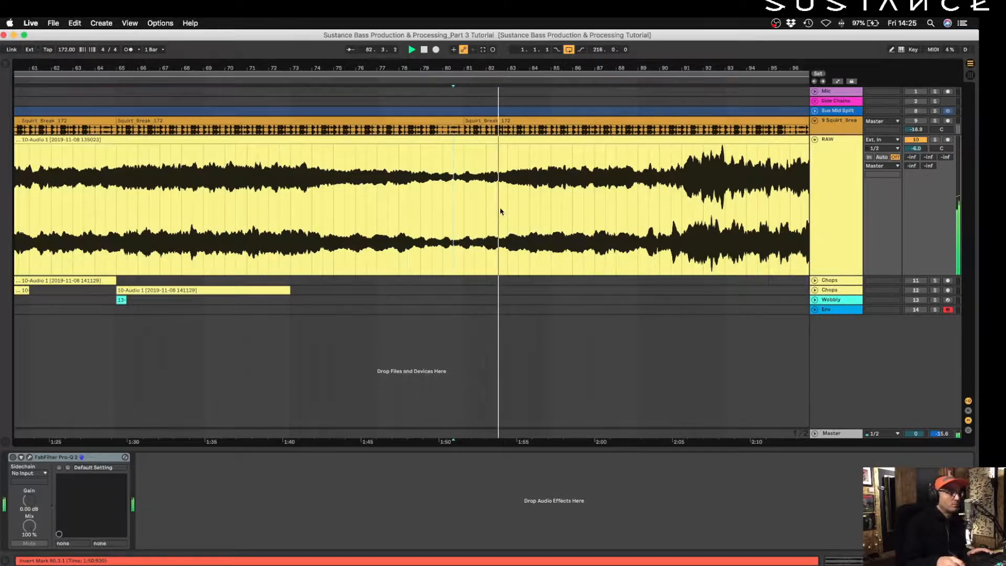
scroll(500, 213, "right", 8)
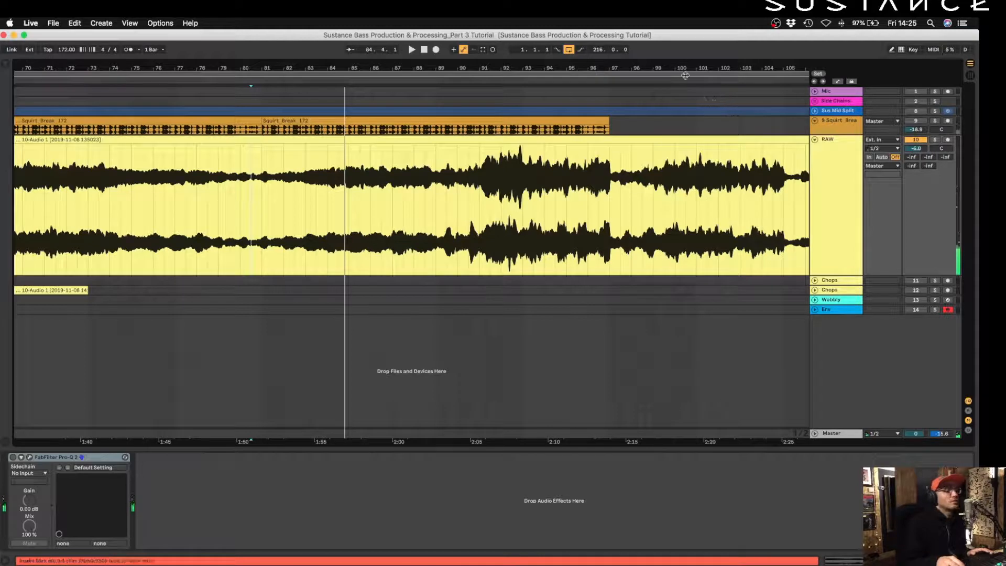
Audition the RAW recording from 96.3.1, across the sudden level drop at bar 97
left_click_drag(688, 82, 629, 199)
left_click(516, 225)
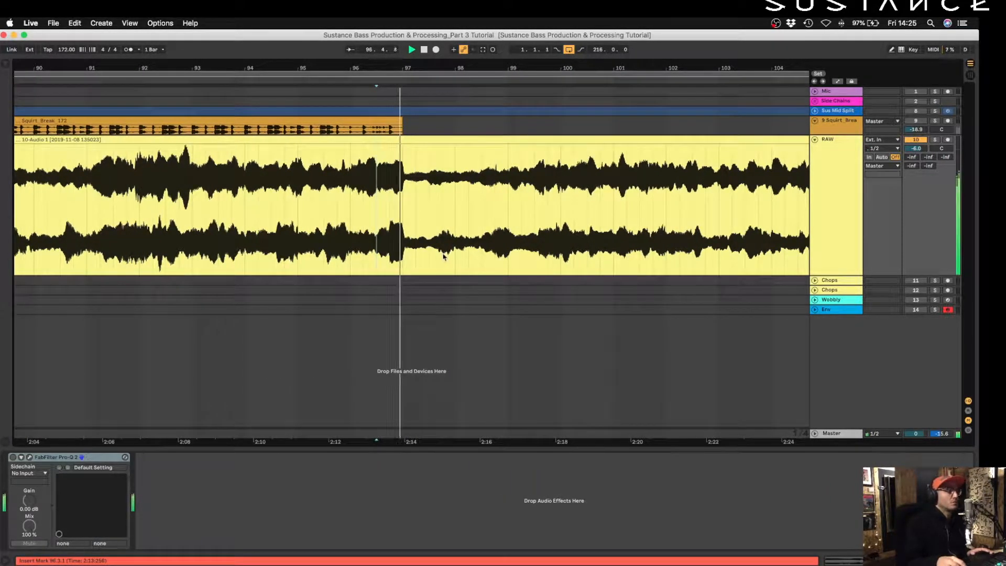
key("space")
key("space")
key("space")
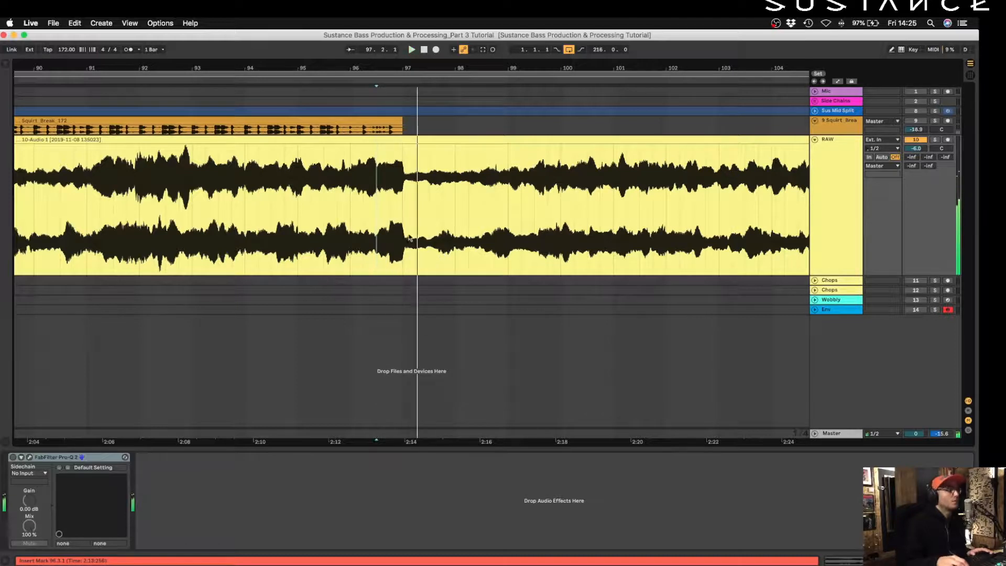
Cut the section of length 1.1.0 from 96.3.1 out of RAW and place it on a new audio track at 96.2.1
left_click_drag(378, 233, 441, 218)
left_click_drag(426, 148, 411, 375)
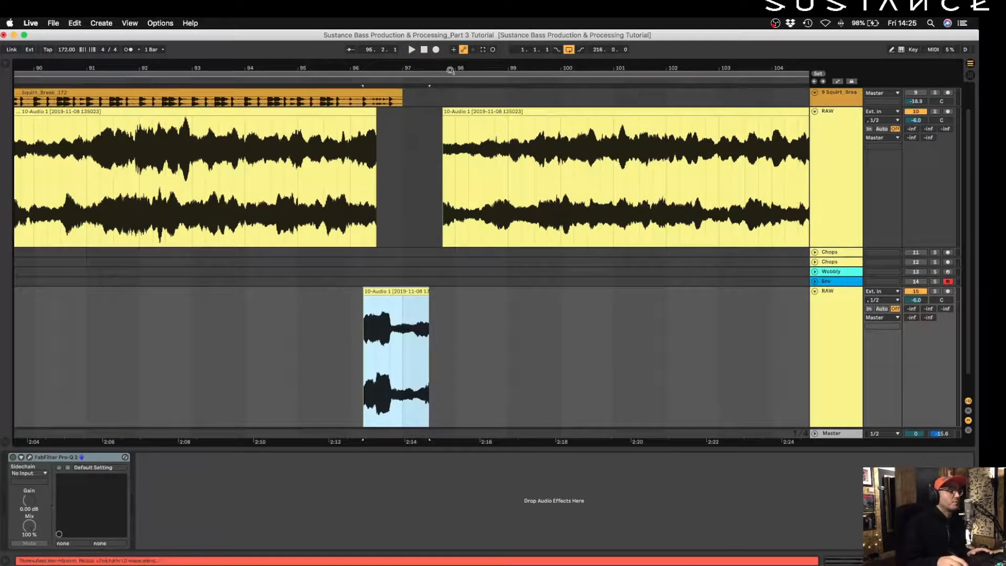
left_click_drag(449, 71, 450, 20)
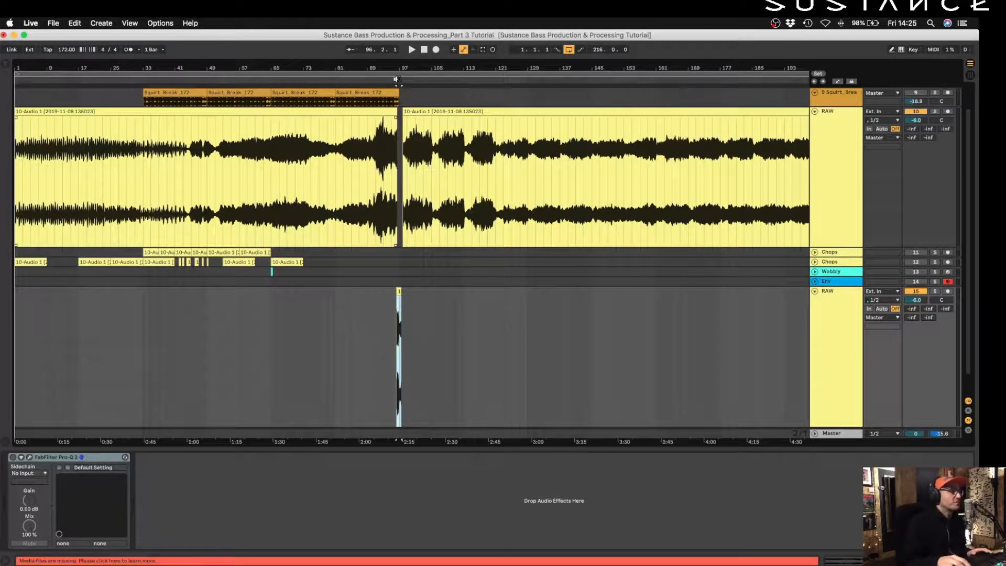
key("z")
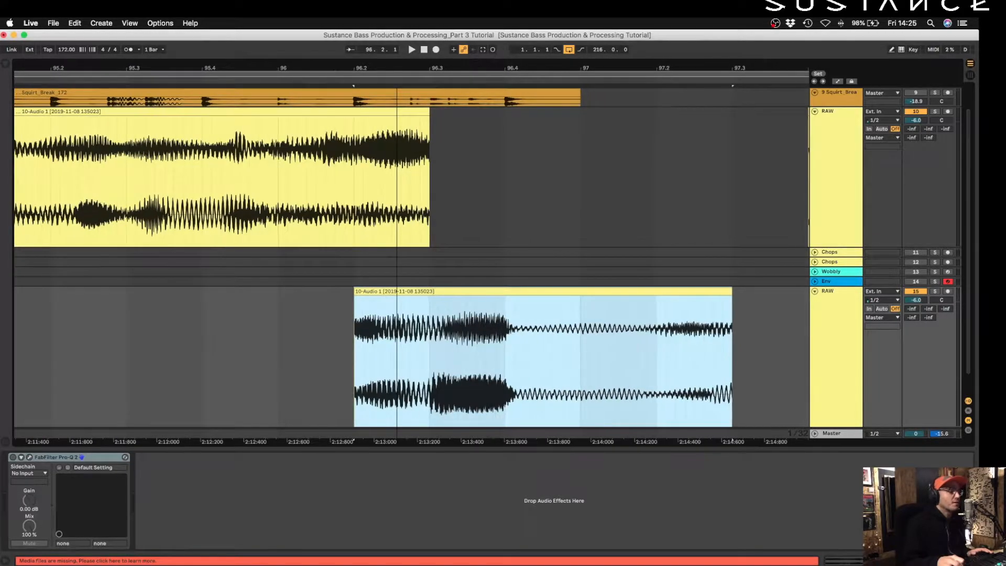
key("x")
left_click_drag(397, 68, 397, 28)
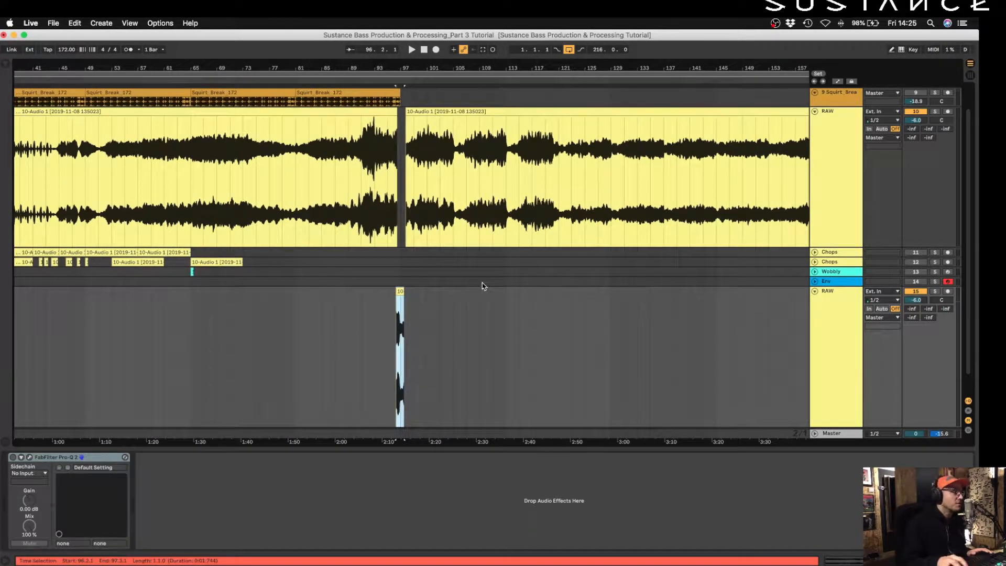
mouse_move(830, 257)
left_mouse_down()
mouse_move(821, 384)
mouse_move(827, 257)
left_mouse_up()
Audition RAW just past the gap, then move the section from about 98.2 to 99.3 onto the second RAW track
left_click_drag(418, 72, 409, 212)
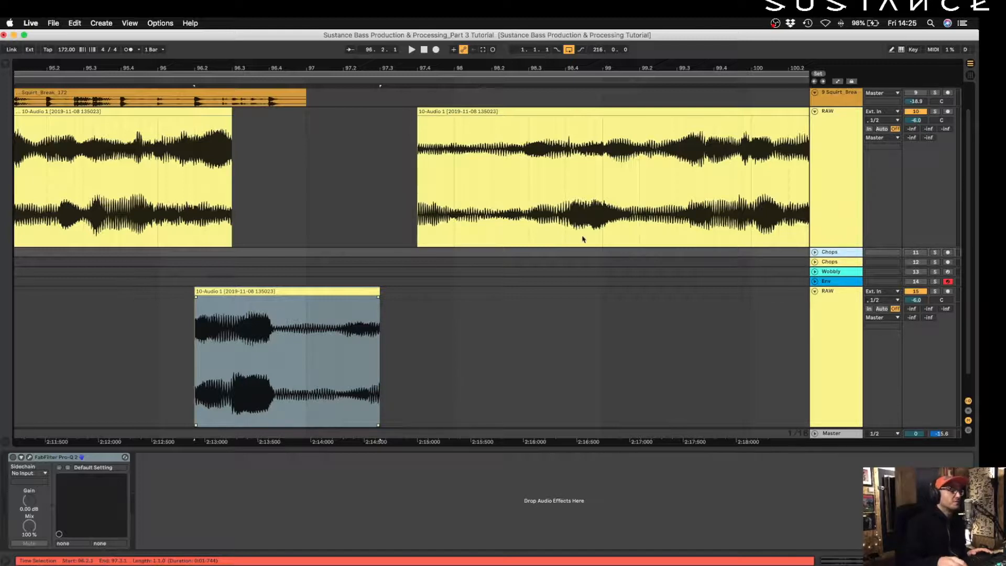
left_click(498, 214)
key("space")
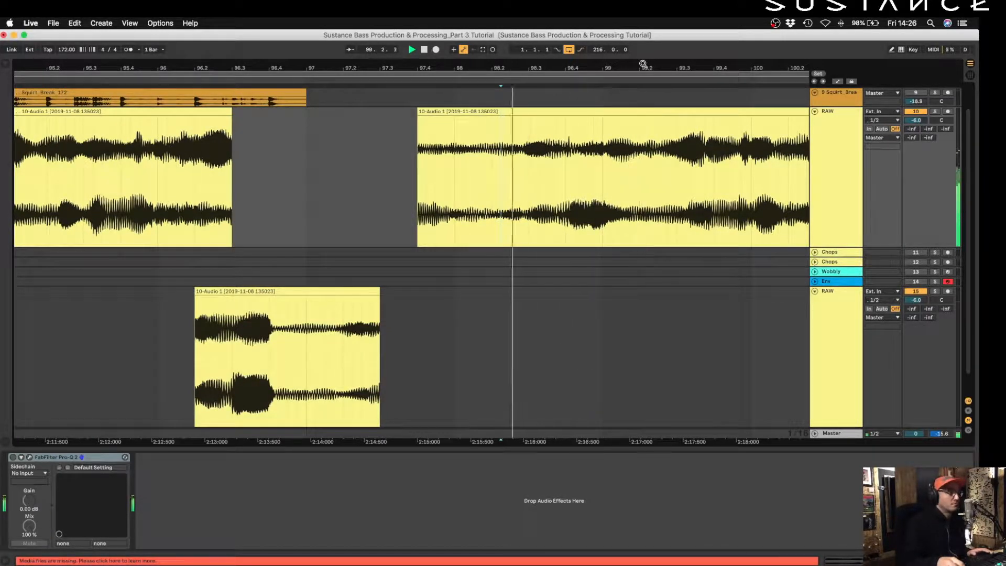
key("space")
left_click_drag(643, 63, 574, 37)
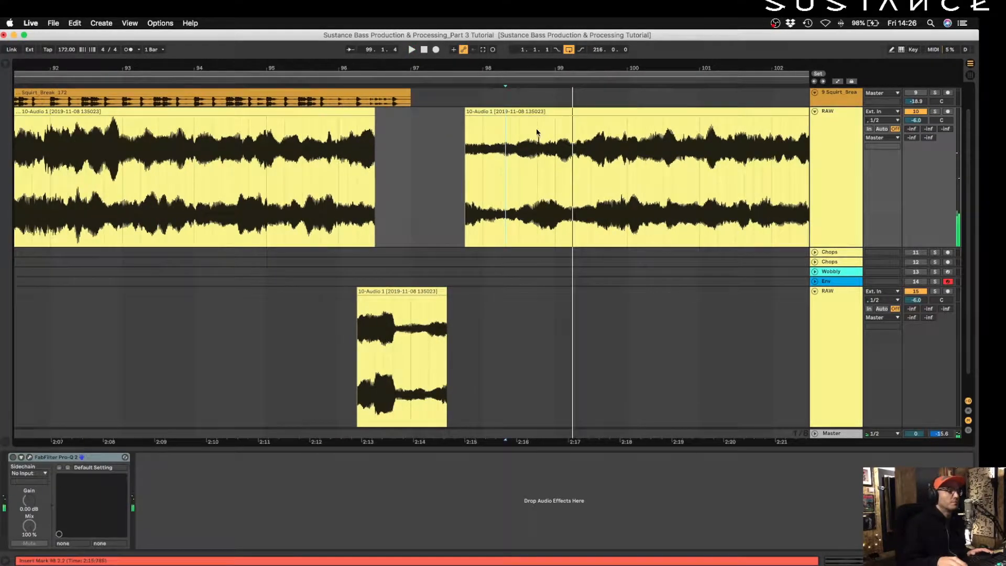
scroll(549, 195, "up", 1)
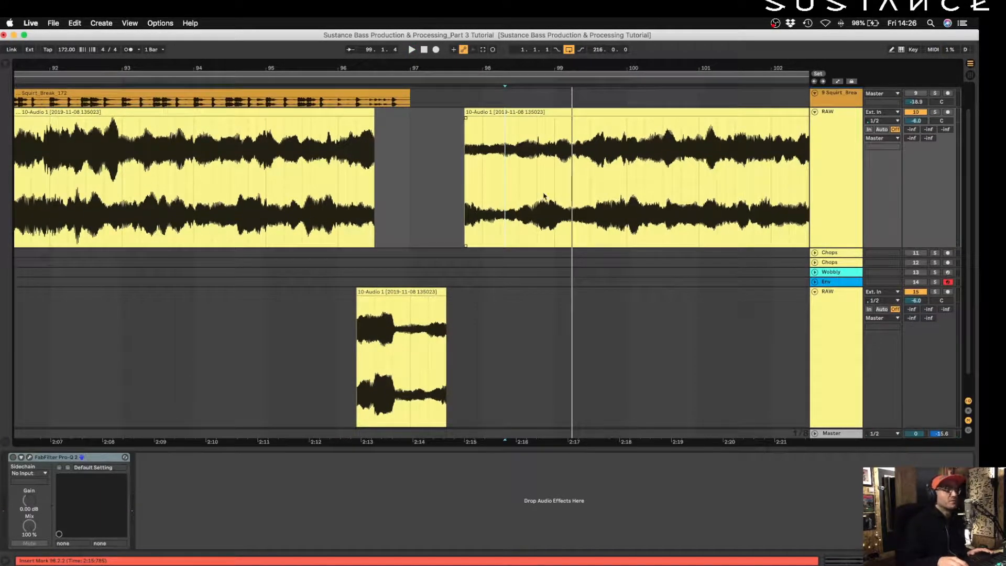
left_click_drag(505, 202, 555, 362)
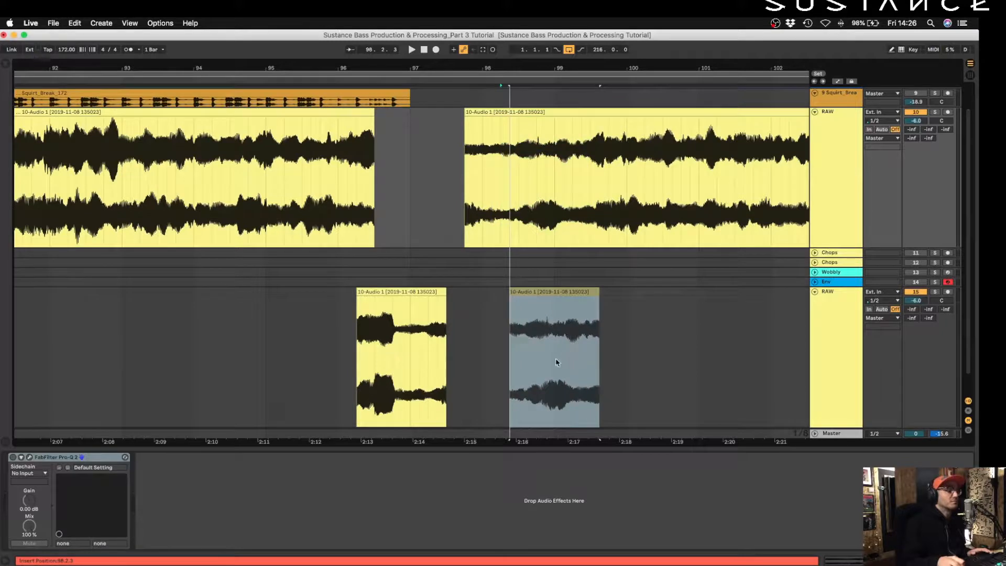
Audition the remaining RAW recording from 99.3.1 and around the quiet dip at bar 105
left_click(597, 235)
key("space")
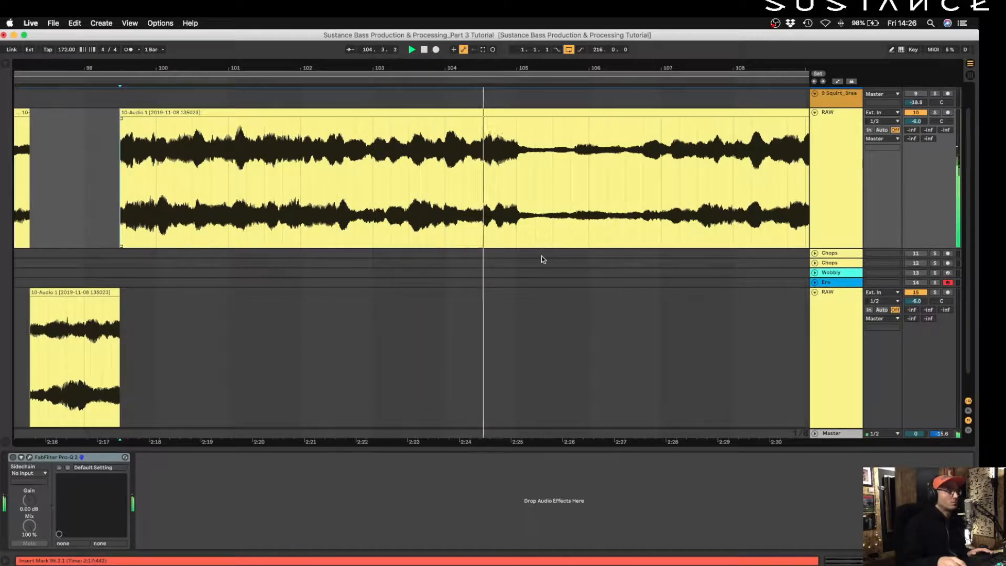
scroll(576, 175, "right", 10)
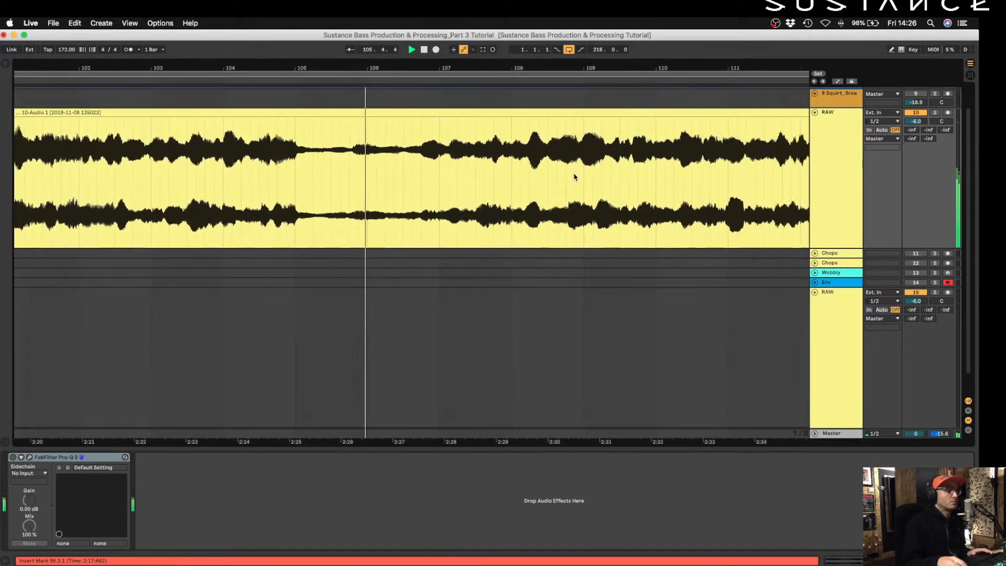
left_click(307, 218)
key("space")
key("space")
key("space")
key("space")
Audition several spots of the RAW recording between bars 110 and 117
left_click(451, 202)
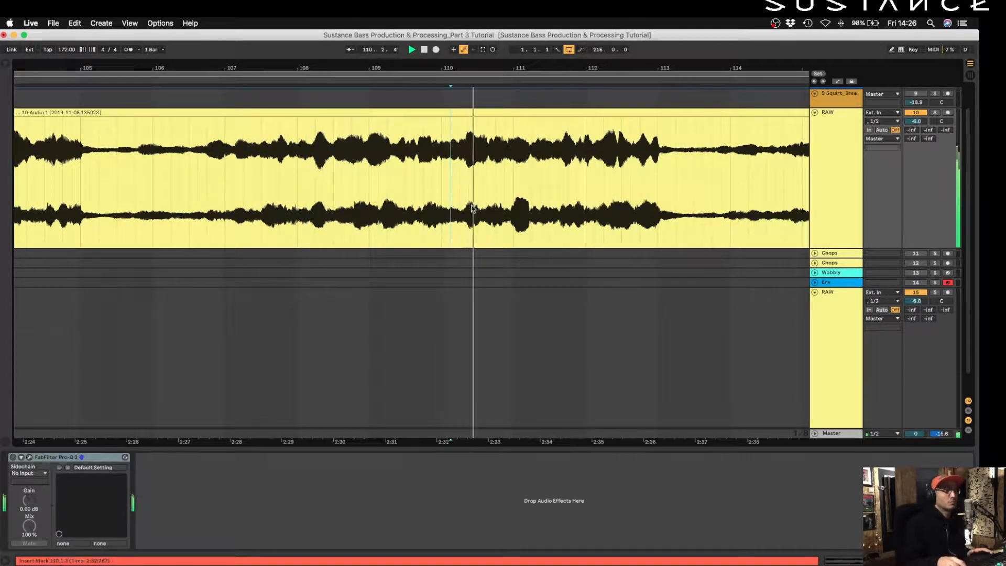
left_click(586, 185)
scroll(624, 164, "right", 5)
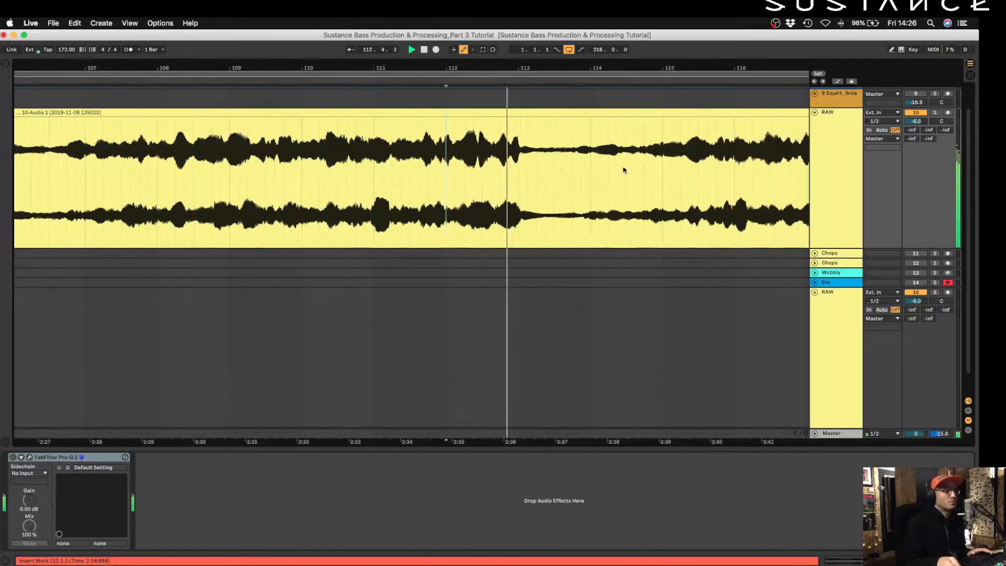
left_click(624, 164)
scroll(642, 174, "right", 6)
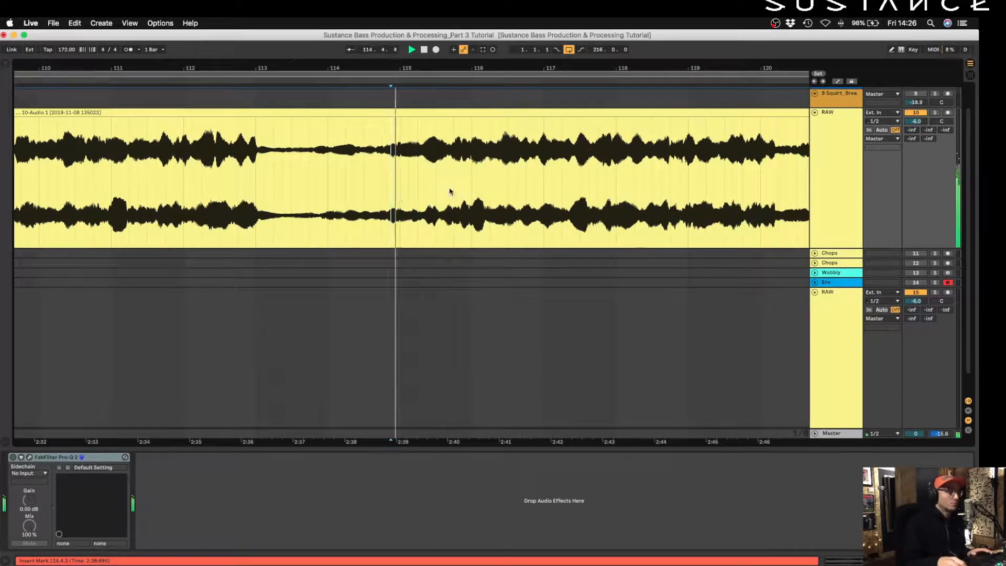
scroll(552, 195, "down", 2)
scroll(552, 195, "left", 2)
left_click(594, 183)
scroll(594, 184, "right", 3)
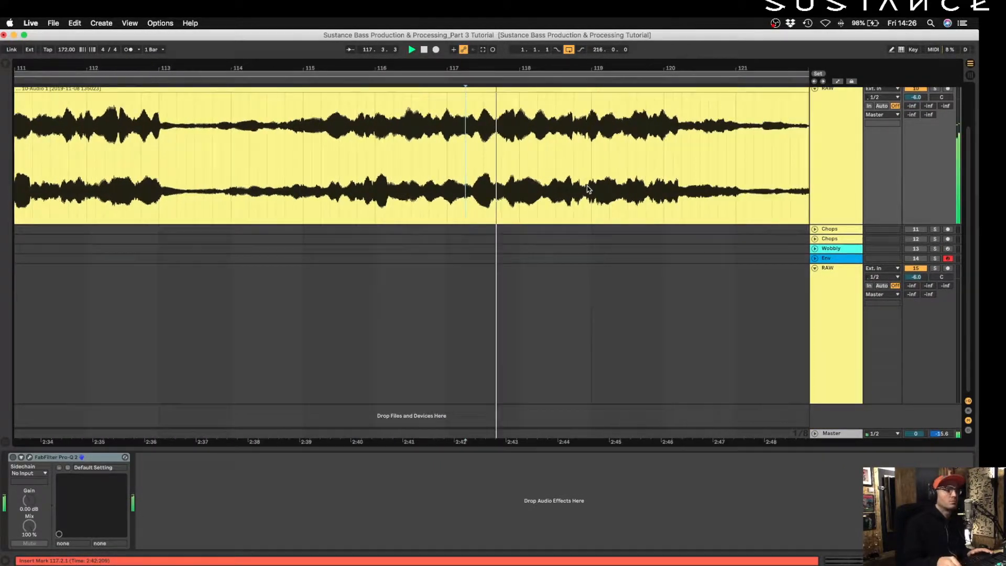
Audition the RAW recording around bars 117 to 119 and from 123.1.1
left_click(590, 186)
left_click(534, 184)
key("space")
key("space")
key("space")
key("space")
left_click_drag(661, 67, 608, 36)
left_click(657, 187)
scroll(691, 201, "right", 5)
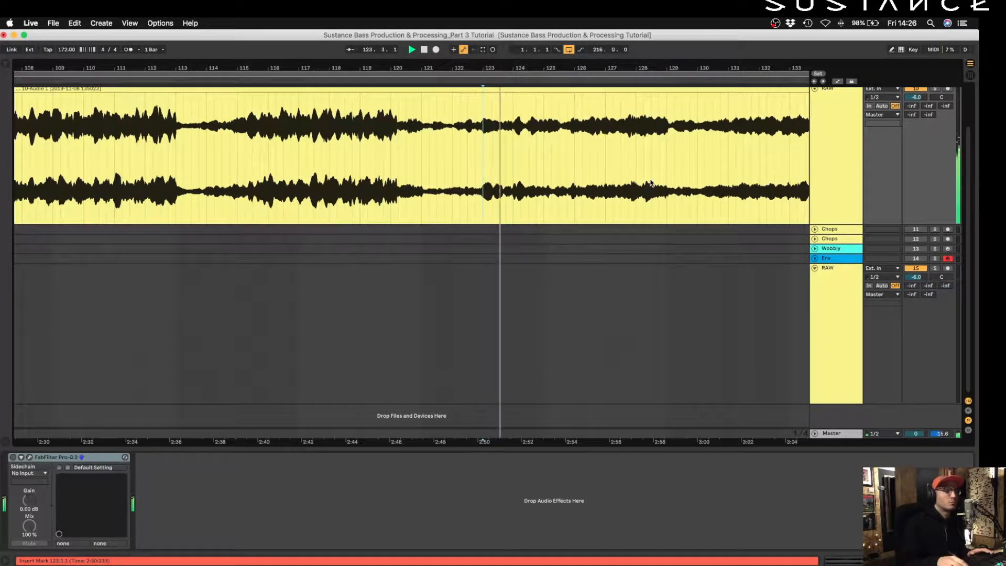
Audition RAW around bar 136 and at a few spots beyond it
scroll(527, 157, "right", 1)
scroll(511, 147, "right", 5)
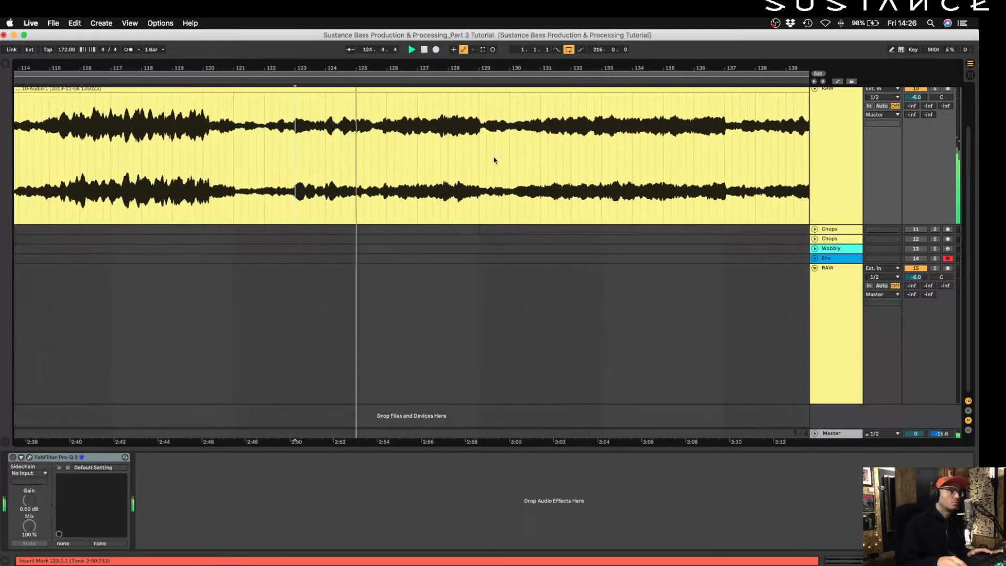
scroll(553, 217, "right", 5)
left_click_drag(521, 187, 518, 185)
key("space")
key("space")
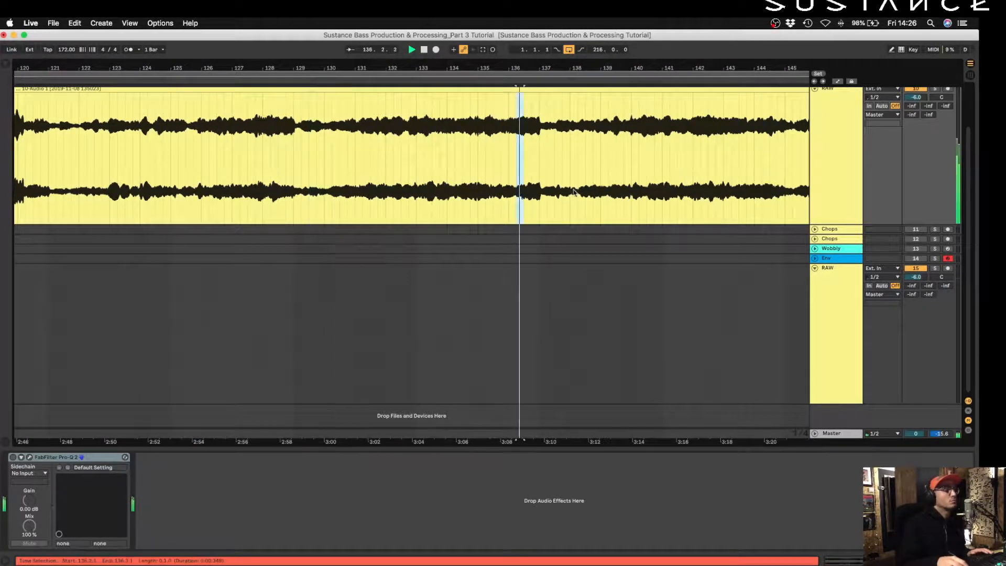
scroll(518, 186, "right", 8)
left_click(506, 186)
key("space")
key("space")
scroll(523, 190, "right", 6)
right_click(526, 190)
left_click(414, 175)
left_click(414, 178)
key("space")
key("space")
Audition further spots along the sustained middle part of RAW up to bar 182
scroll(665, 154, "right", 7)
left_click(593, 187)
key("space")
key("space")
scroll(708, 206, "right", 2)
scroll(710, 204, "right", 1)
left_click(657, 169)
key("space")
key("space")
scroll(641, 169, "right", 6)
left_click(624, 169)
key("space")
key("space")
left_click(667, 171)
key("space")
key("space")
scroll(649, 178, "right", 5)
scroll(632, 185, "right", 1)
left_click_drag(633, 186, 638, 187)
key("space")
key("space")
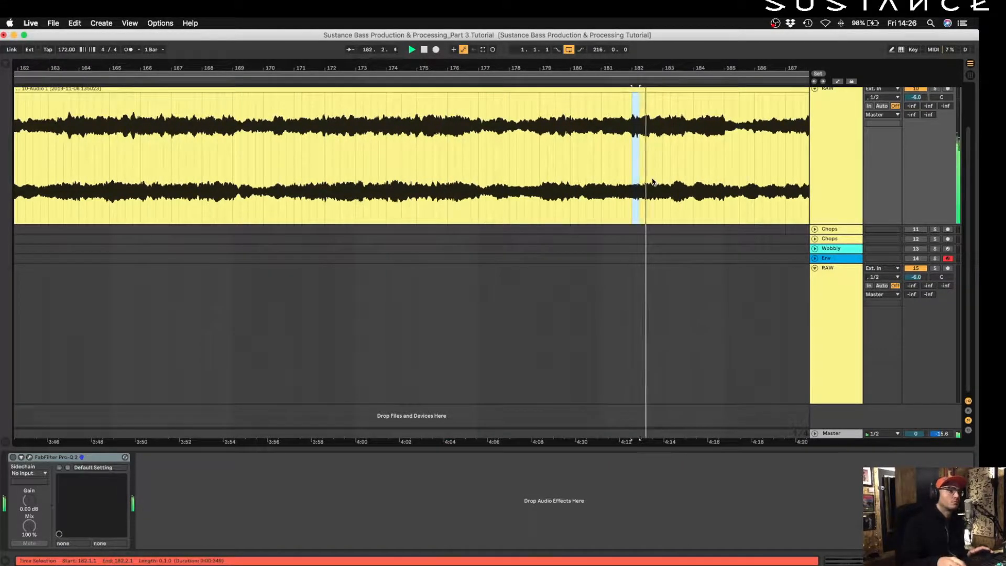
Audition RAW beyond bar 182, including bar 196 and the drop in level at 208.4.1
scroll(632, 179, "right", 5)
left_click(633, 178)
key("space")
key("space")
scroll(637, 180, "right", 6)
left_click(651, 183)
key("space")
key("space")
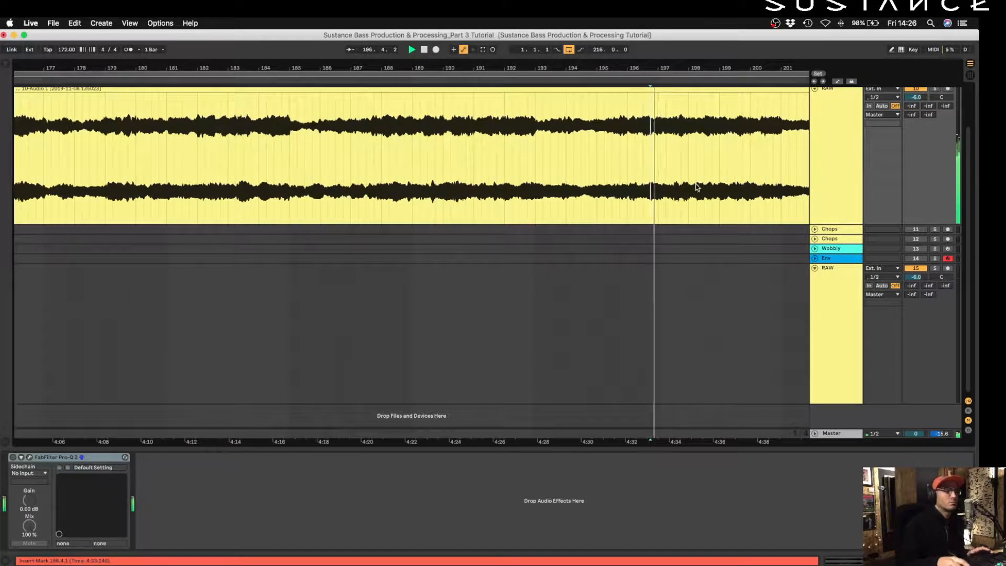
scroll(661, 179, "right", 8)
left_click(650, 178)
key("space")
key("space")
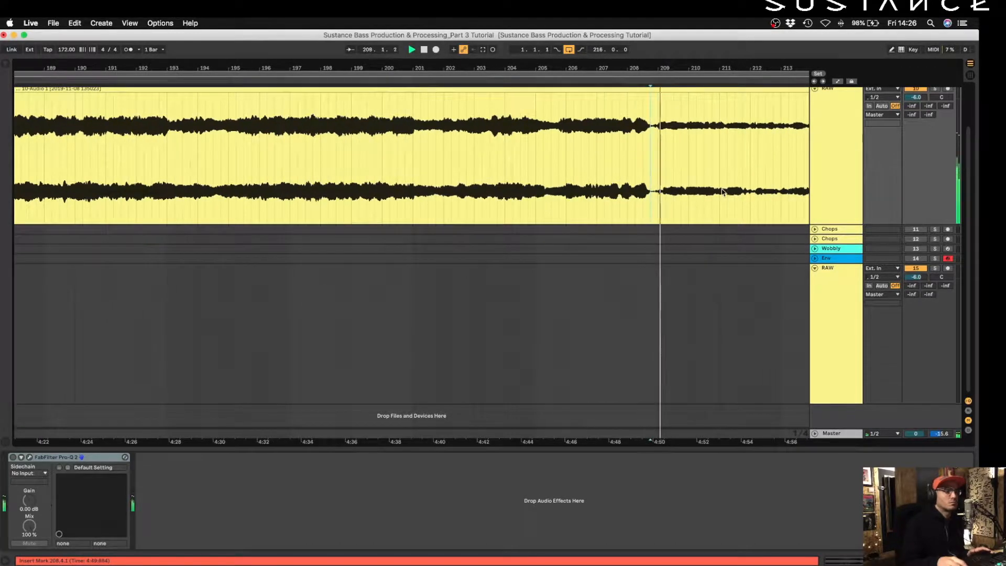
Audition the quiet tail of RAW and the final swell from 215.3.1
scroll(704, 187, "right", 5)
scroll(692, 184, "right", 3)
scroll(659, 176, "left", 3)
key("space")
scroll(645, 170, "right", 3)
left_click(505, 162)
left_click(545, 166)
key("space")
key("space")
key("space")
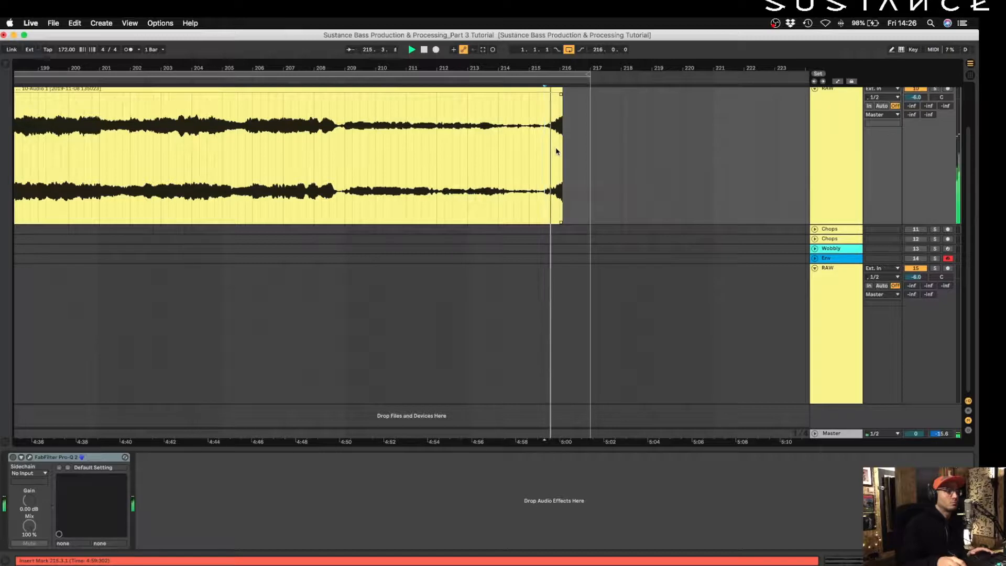
key("space")
key("space")
key("space")
key("space")
key("space")
Move the final swell of RAW from 215.3.1 onto the second RAW track, just after the other extracted clips at about 101.4.1
left_click_drag(545, 146, 558, 146)
left_click_drag(549, 80, 191, 340)
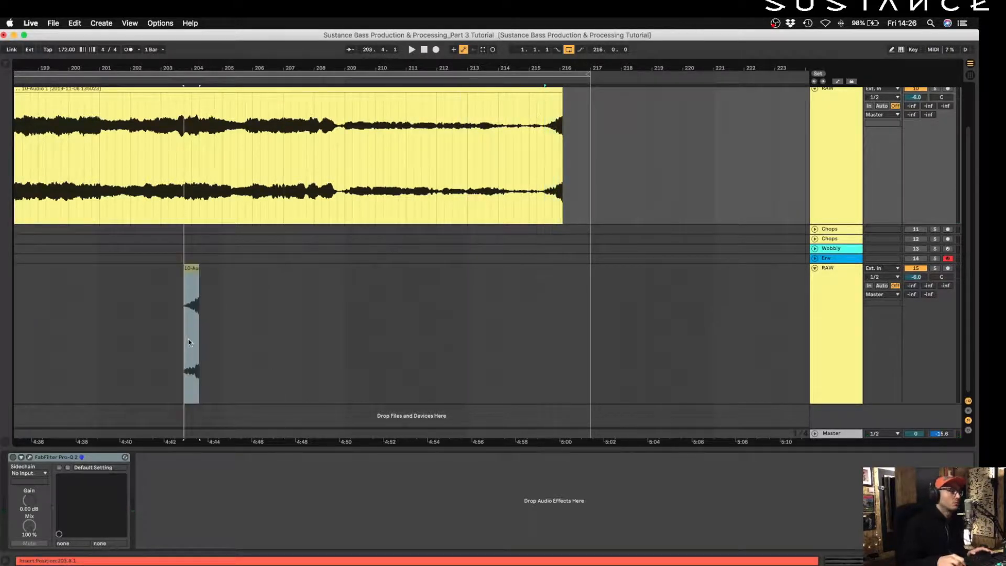
left_click_drag(290, 66, 290, 37)
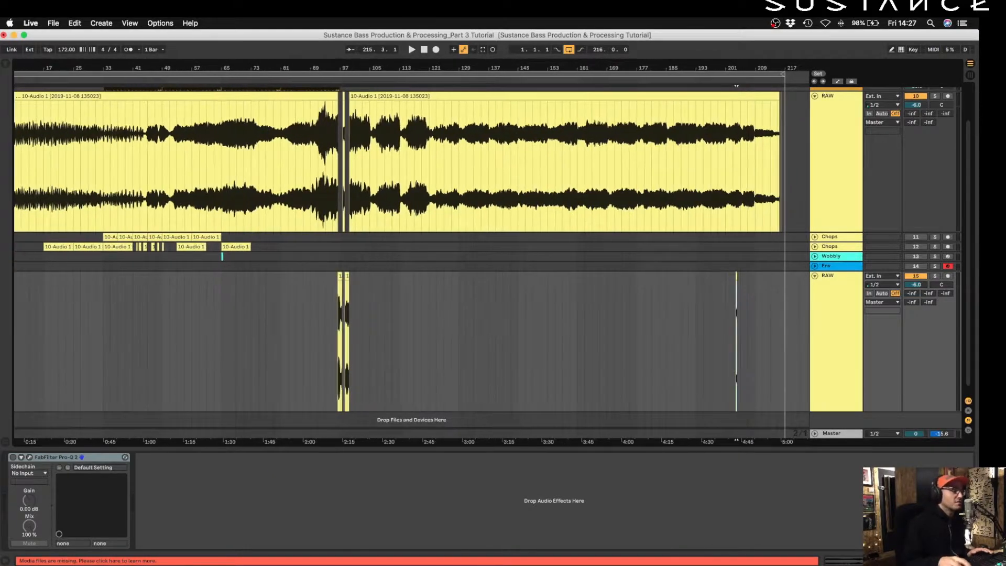
left_click_drag(737, 275, 360, 355)
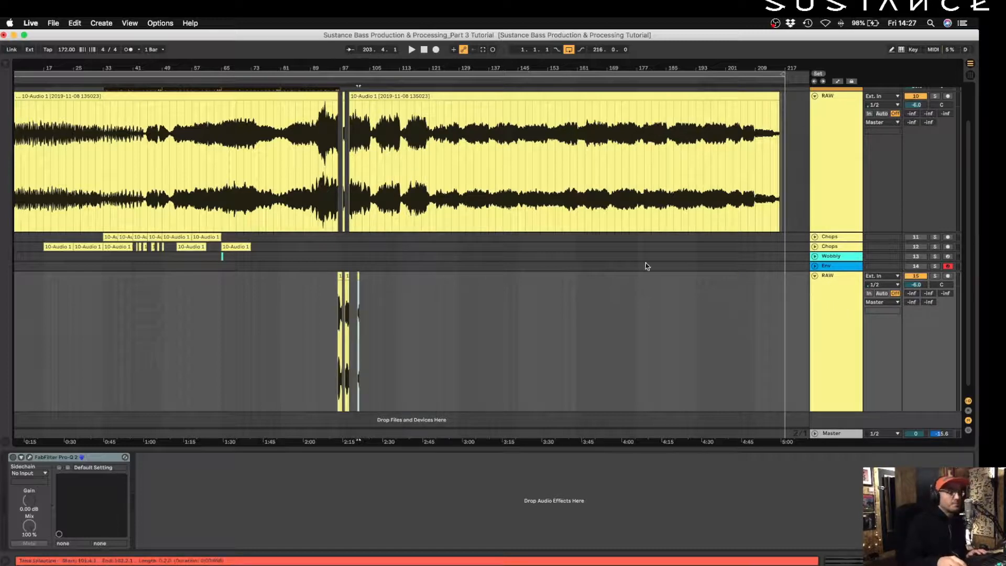
Duplicate the three extracted clips on the second RAW track as a 7-bar range starting at 104.3.1
left_click_drag(335, 68, 337, 71)
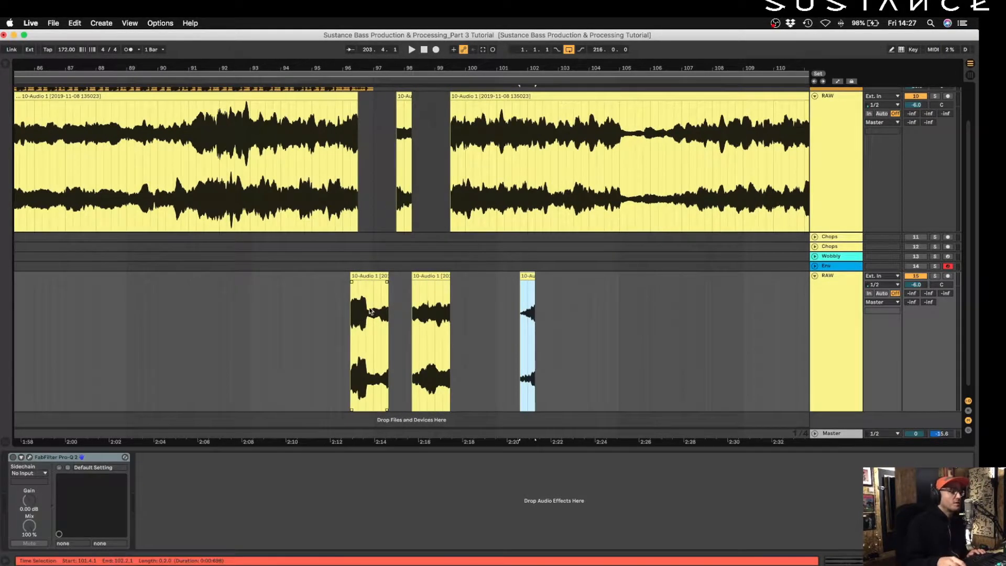
scroll(371, 294, "down", 1)
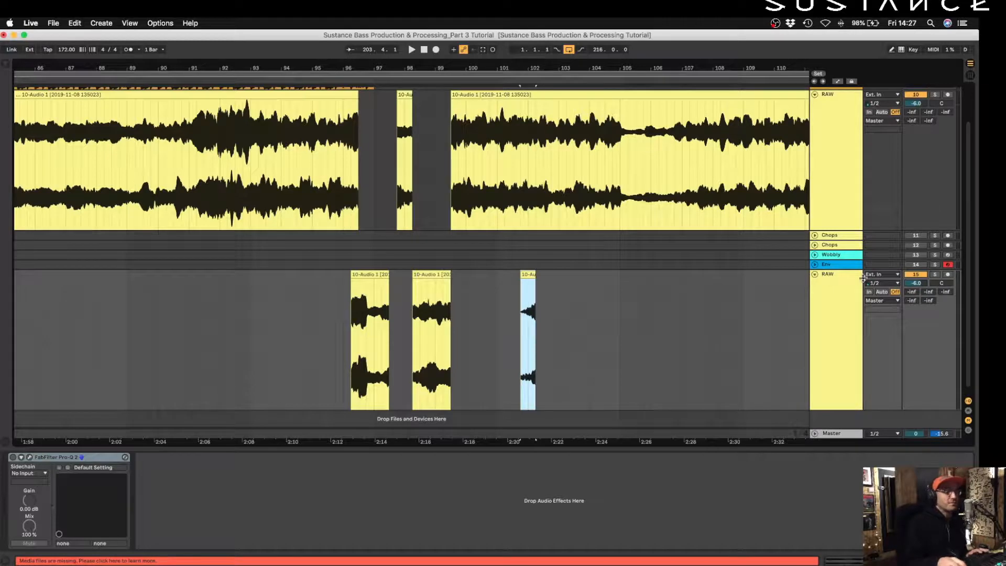
mouse_move(360, 69)
left_mouse_down()
mouse_move(360, 83)
mouse_move(360, 66)
left_mouse_up()
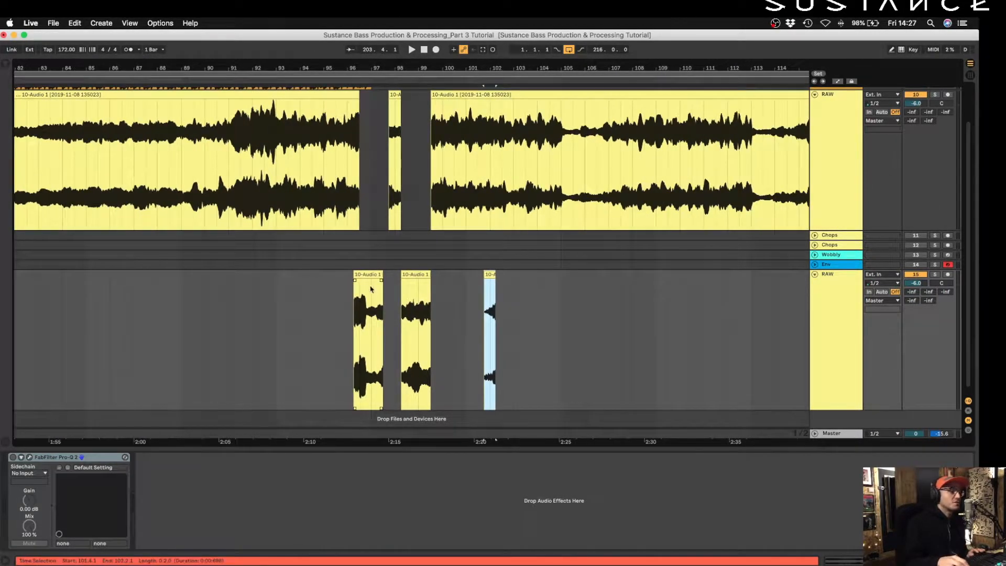
left_click_drag(347, 299, 512, 302)
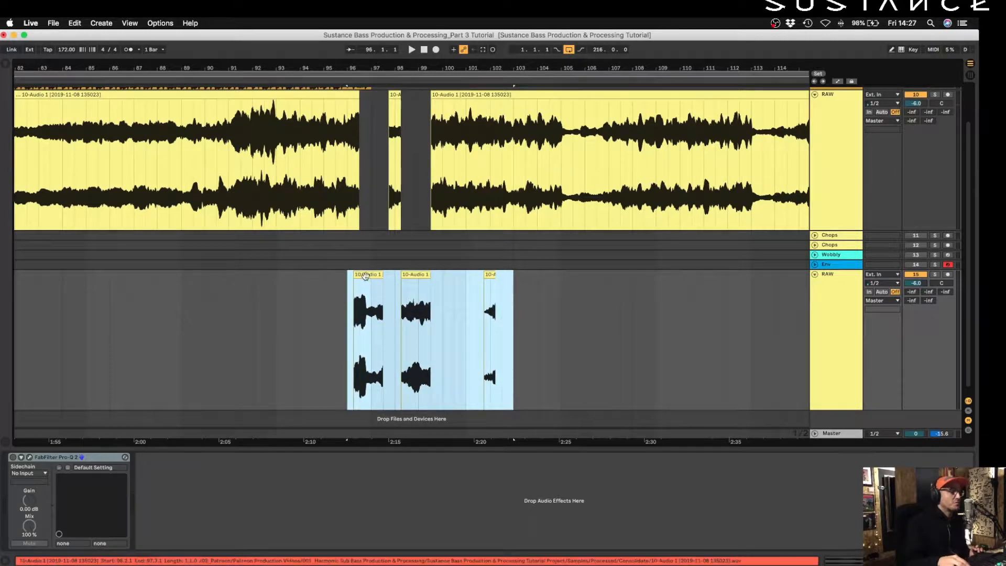
key("super+d")
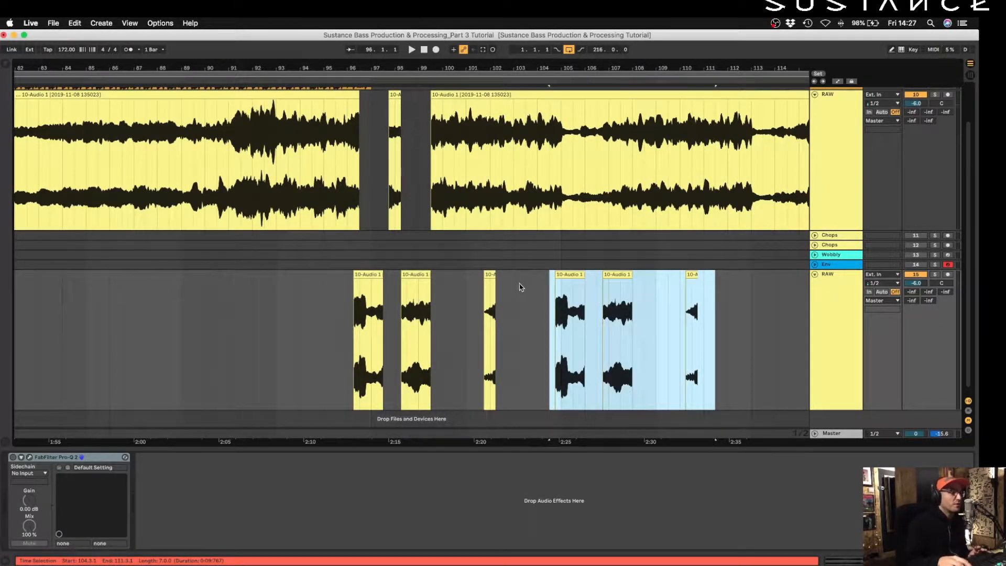
left_click(520, 286)
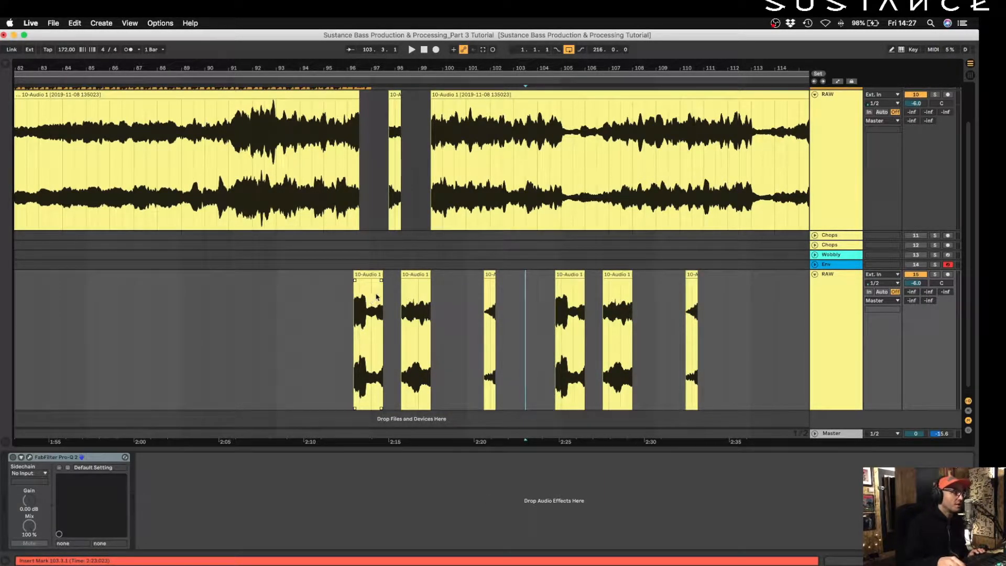
left_click(368, 273)
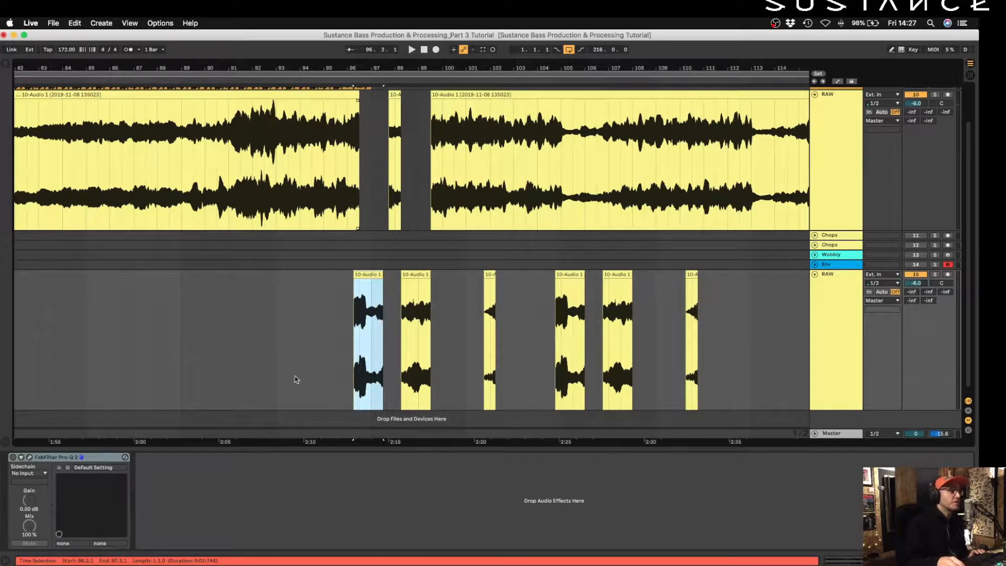
scroll(387, 369, "left", 1)
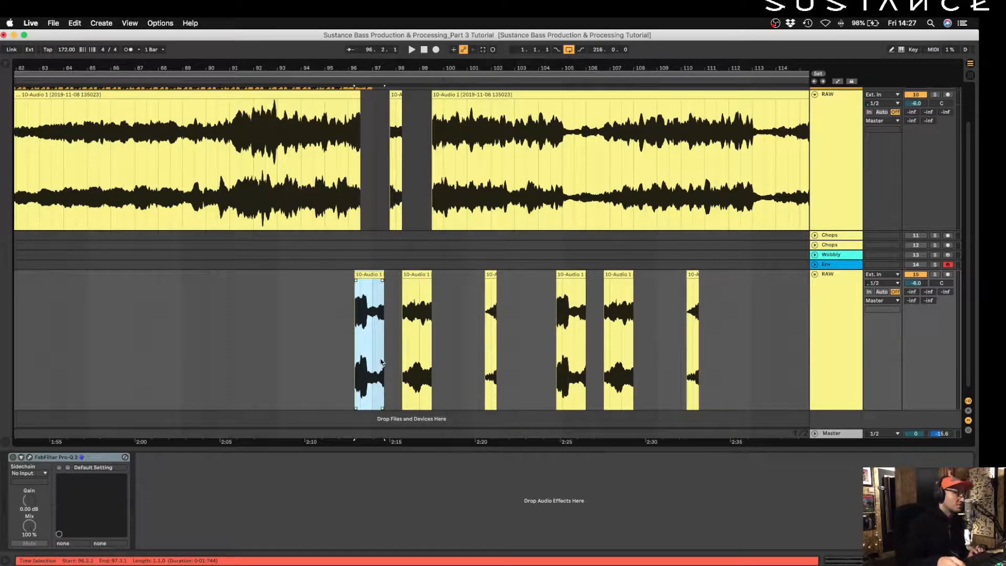
scroll(388, 299, "right", 2)
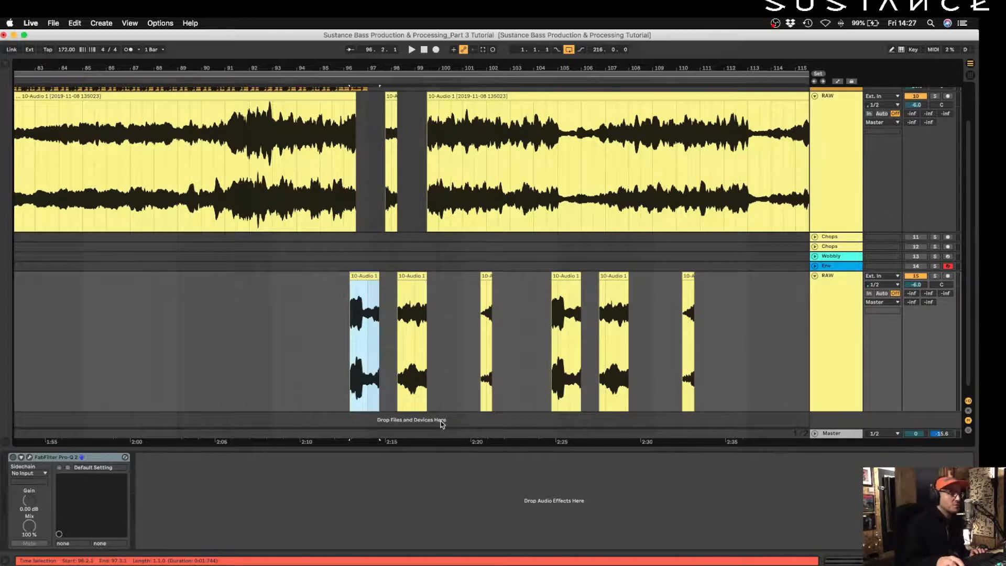
scroll(552, 270, "left", 2)
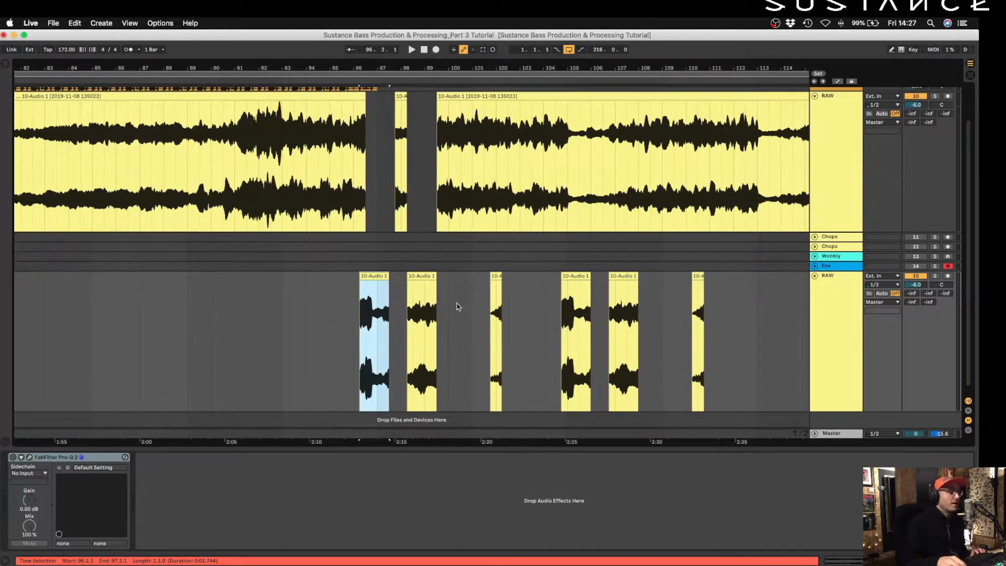
Consolidate each of the three duplicated clips on the second RAW track separately
left_click(571, 277)
right_click(570, 278)
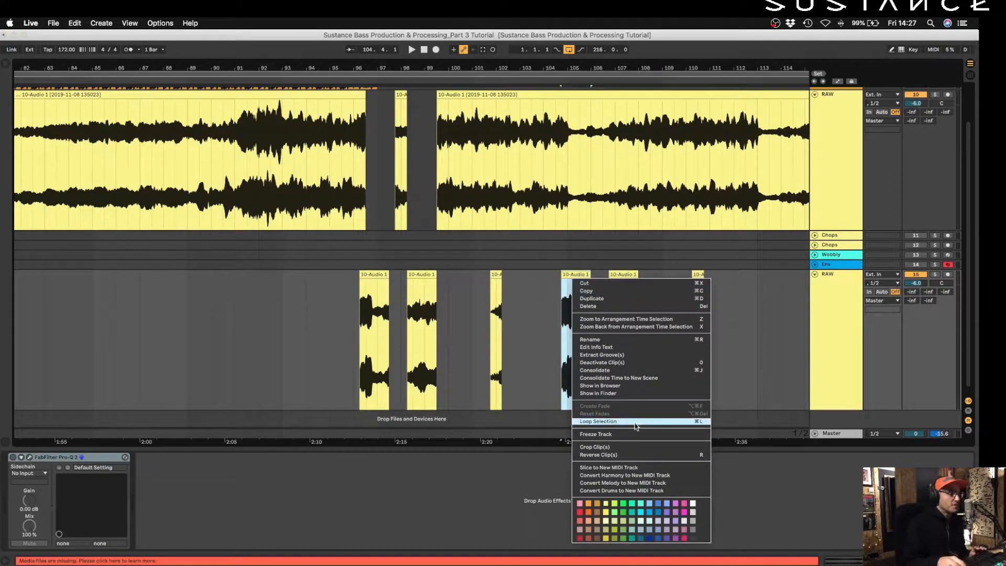
left_click(645, 372)
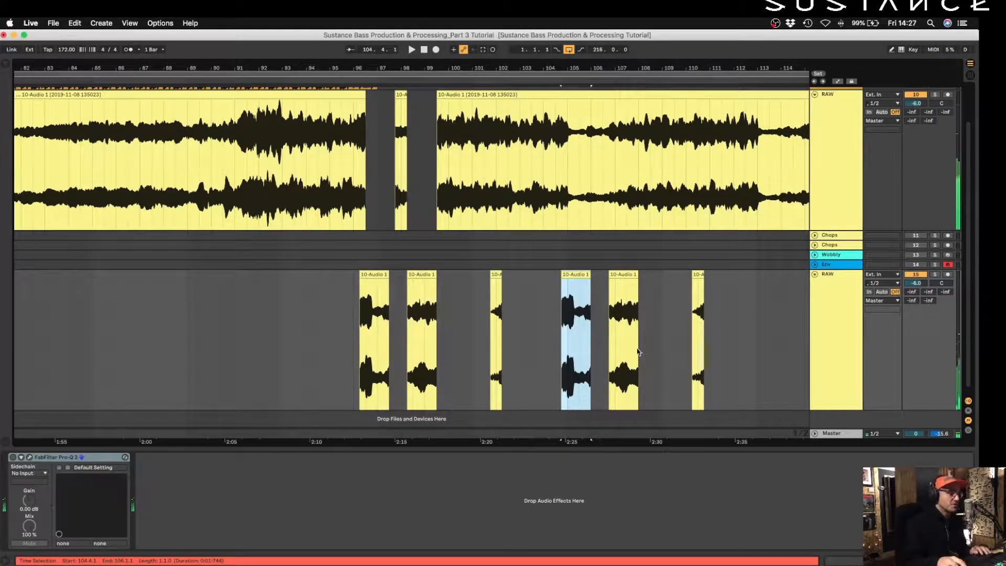
left_click(625, 281)
key("super+j")
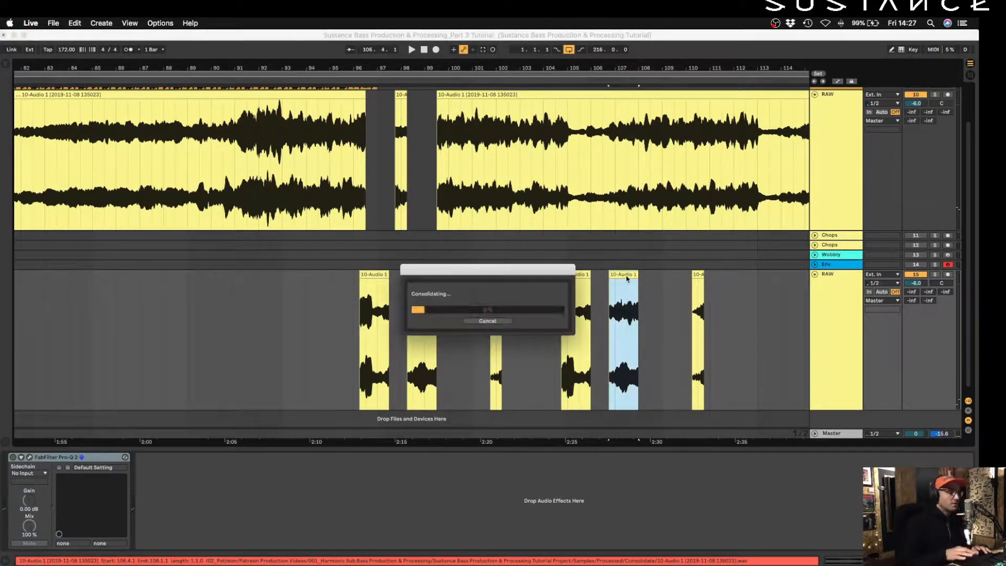
left_click(696, 275)
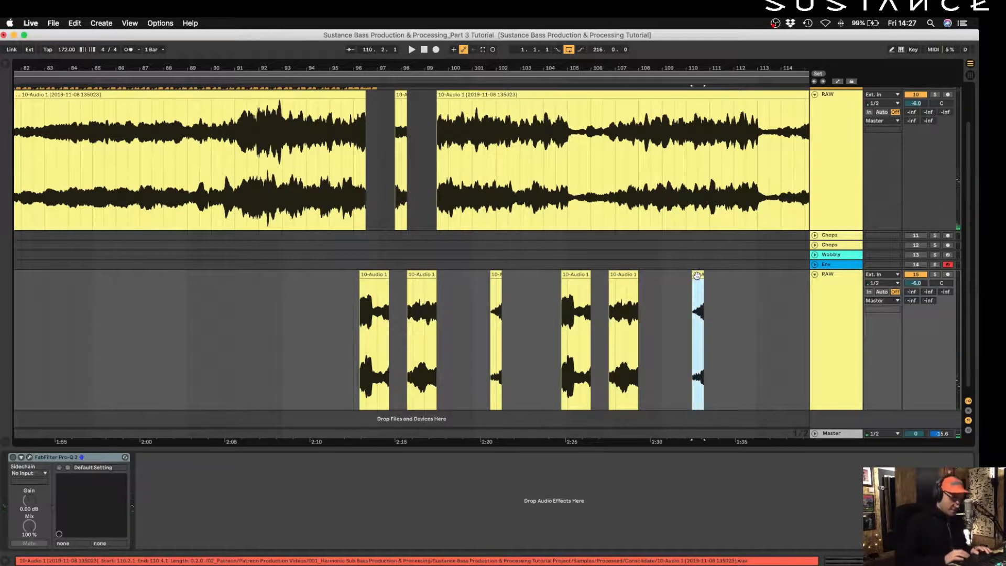
key("super+j")
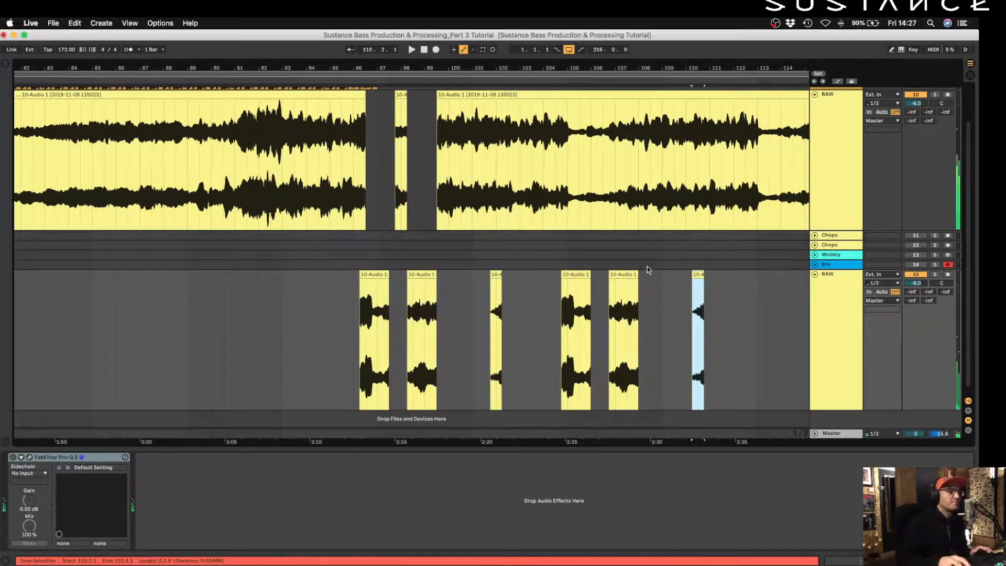
Collapse the original RAW track and move all six extracted clips onto the lower Chops track, with the range starting at 77.1.1
key("w")
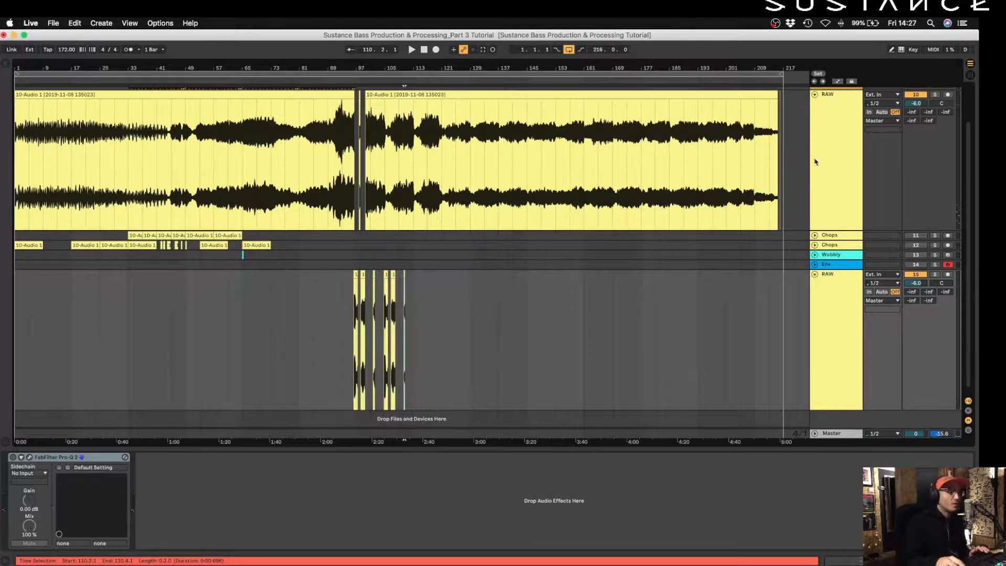
left_click(829, 208)
scroll(833, 246, "up", 2)
key("u")
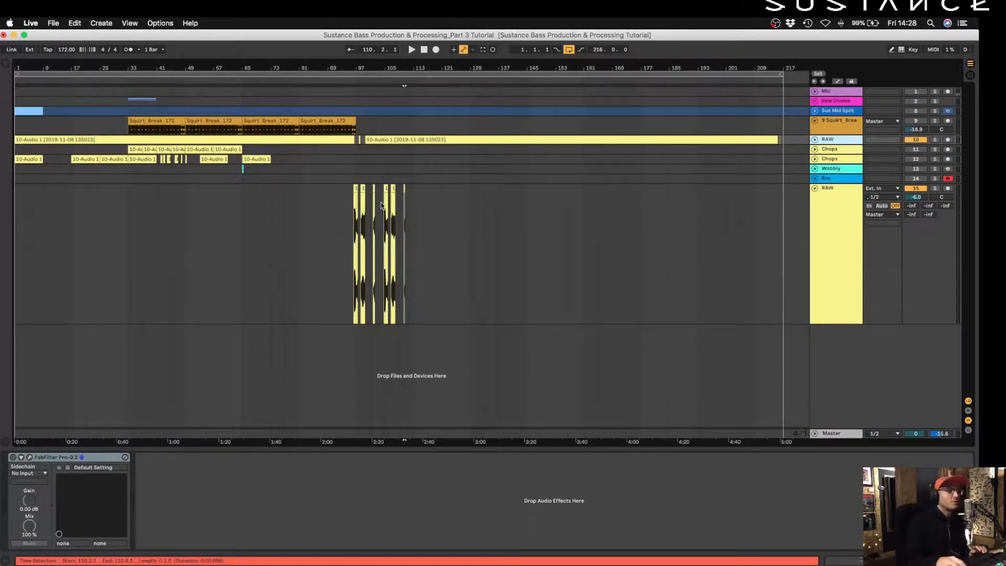
mouse_move(423, 256)
left_mouse_down()
mouse_move(328, 247)
mouse_move(309, 160)
left_mouse_up()
Delete the emptied second RAW track and move the original RAW track to the top of the track list
left_click(853, 255)
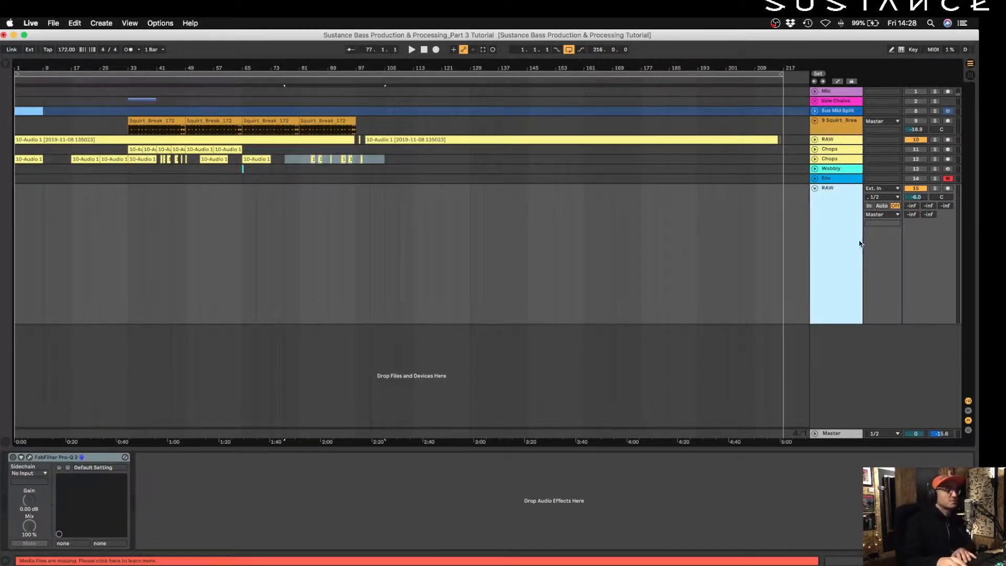
key("Delete")
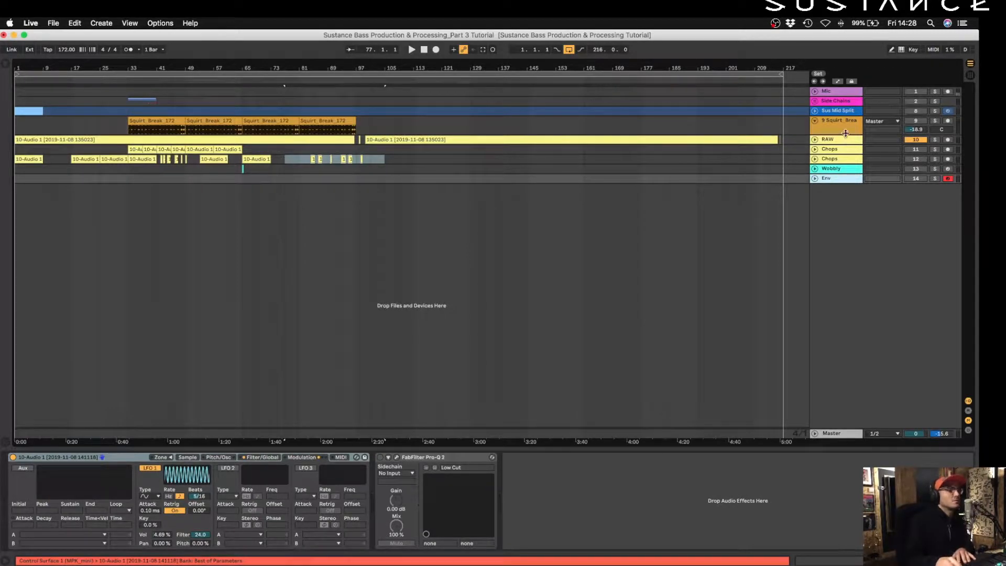
left_click(838, 102)
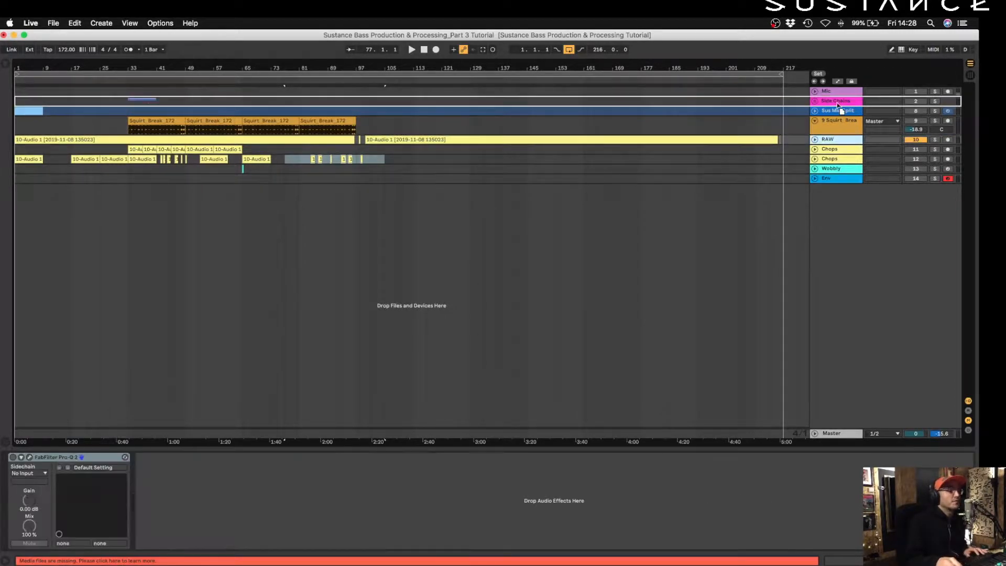
left_click(837, 92)
left_click_drag(835, 91, 835, 91)
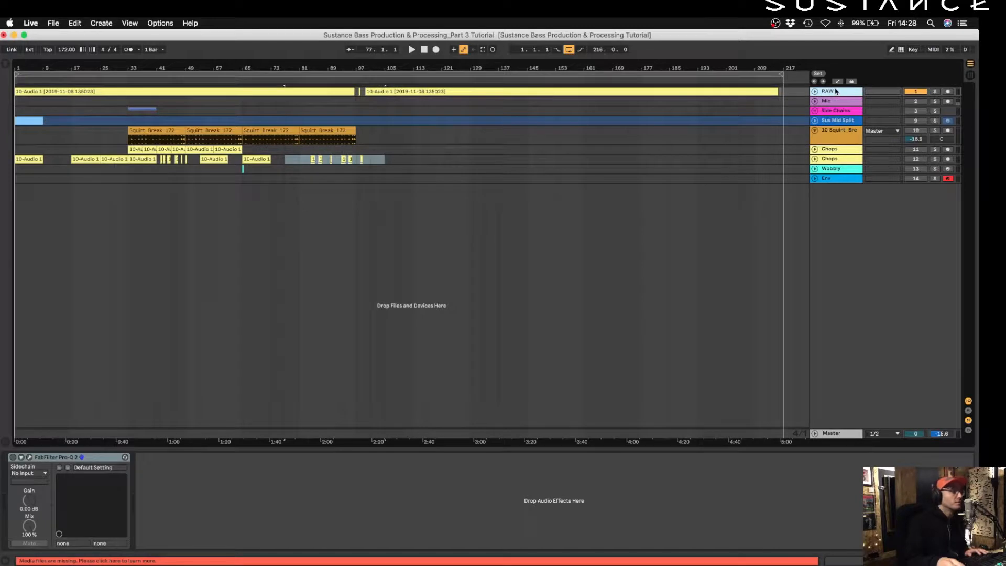
Set the arrangement loop across all four Squirt_Break_172 clips, from 33.1.1 with a length of 64 bars
left_click_drag(129, 64, 131, 94)
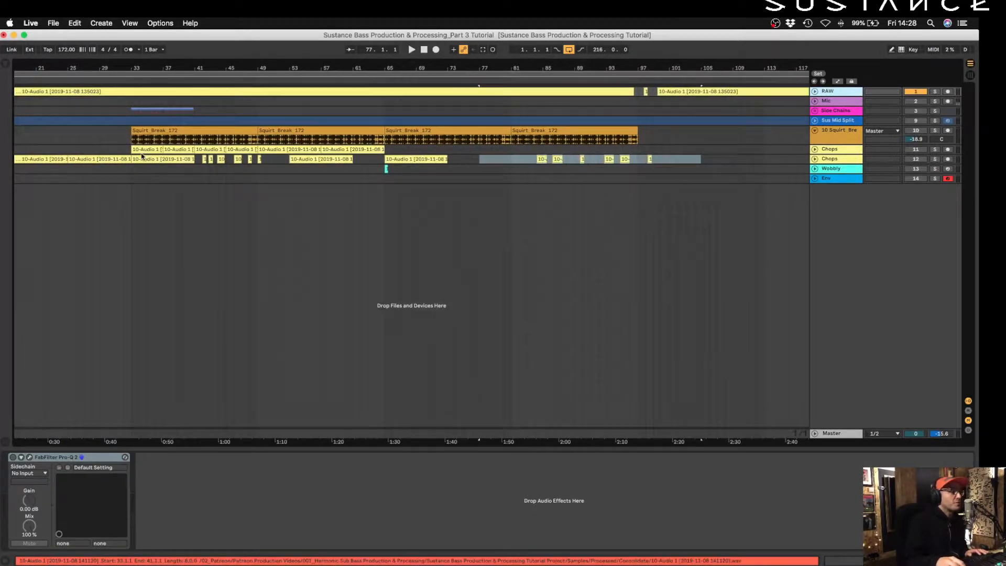
left_click_drag(131, 141, 637, 140)
key("super+l")
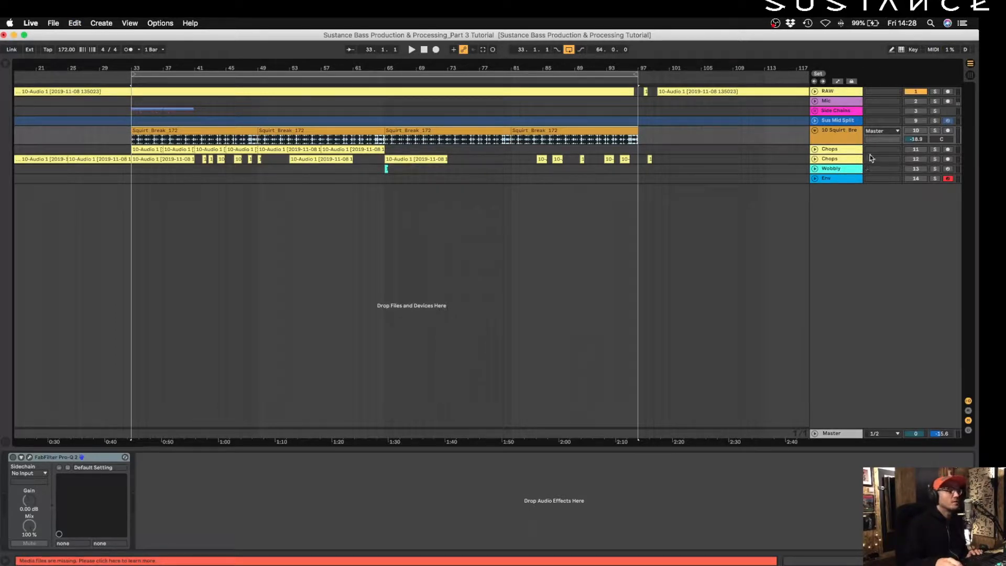
Expand the upper Chops track and activate both it and the Squirt Break track
left_click_drag(847, 153, 852, 197)
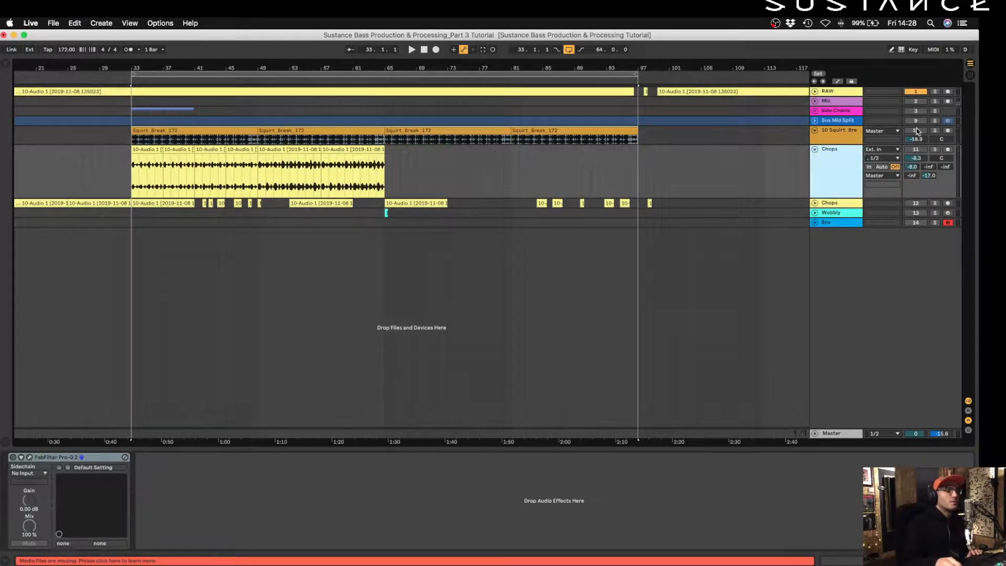
left_click_drag(128, 69, 133, 113)
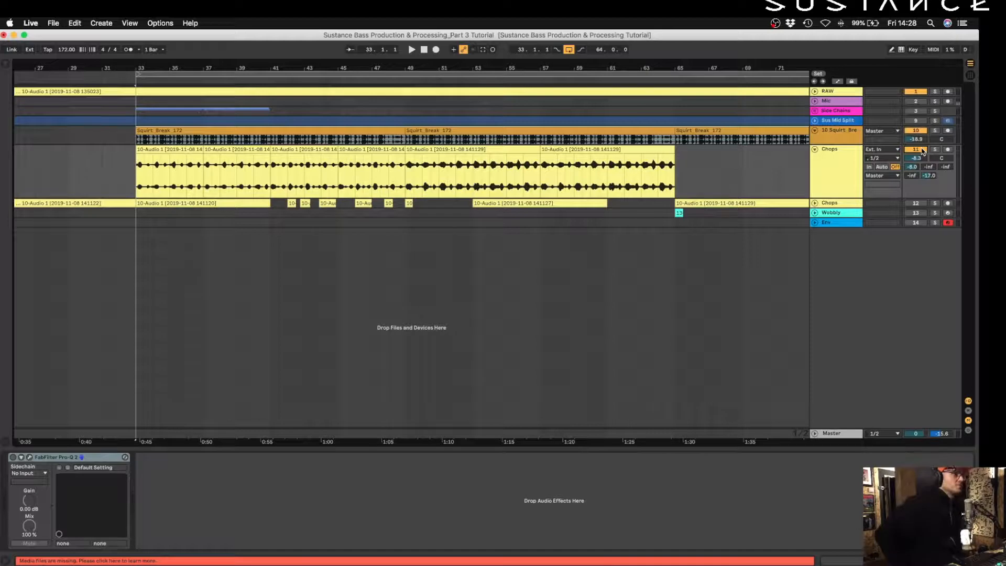
Audition the upper Chops clips against the break and shorten the clip starting at bar 45 to end at 48.3.1
scroll(204, 260, "left", 10)
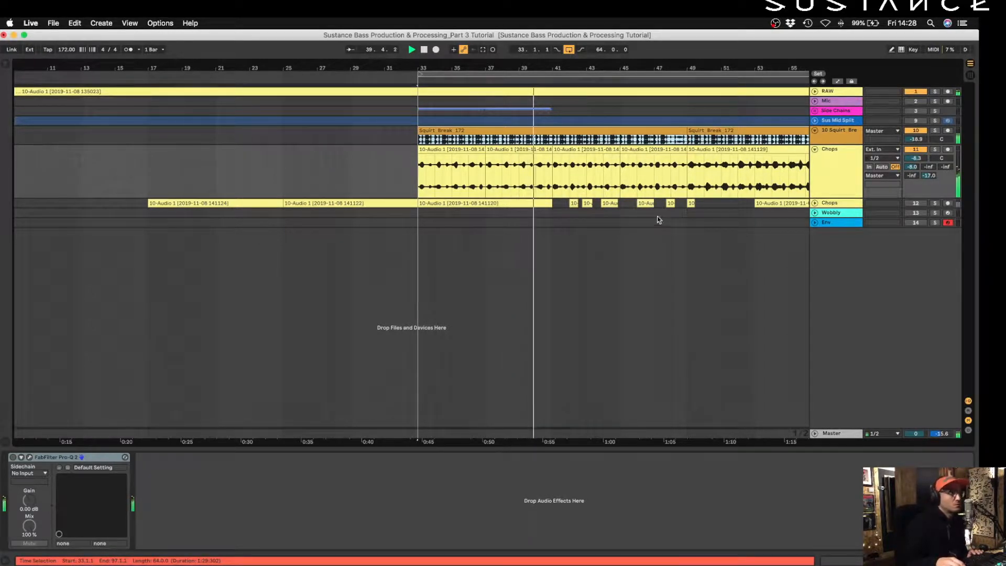
scroll(673, 204, "right", 2)
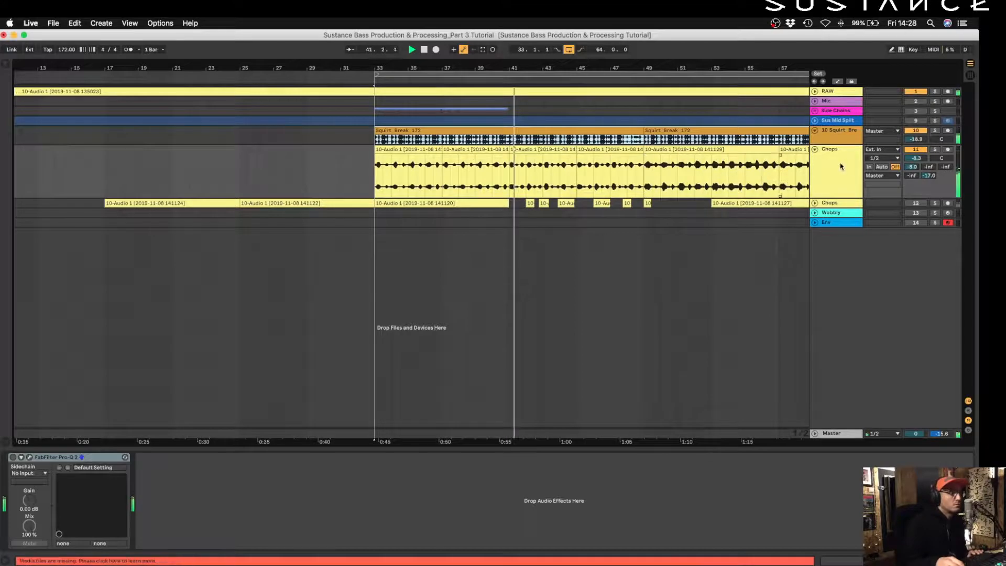
left_click_drag(658, 68, 518, 56)
scroll(516, 168, "right", 1)
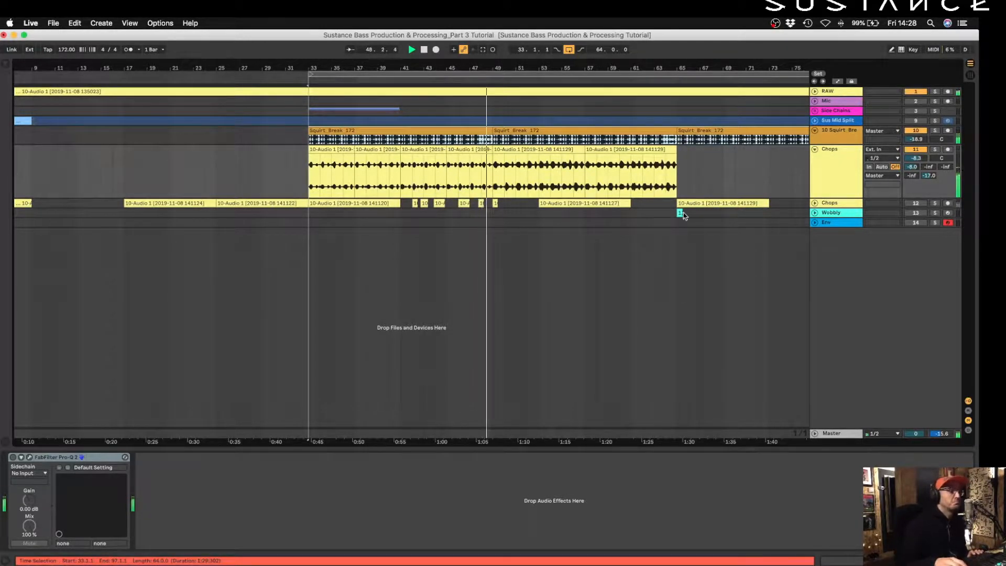
key("space")
left_click_drag(492, 66, 491, 106)
left_click_drag(493, 152, 467, 168)
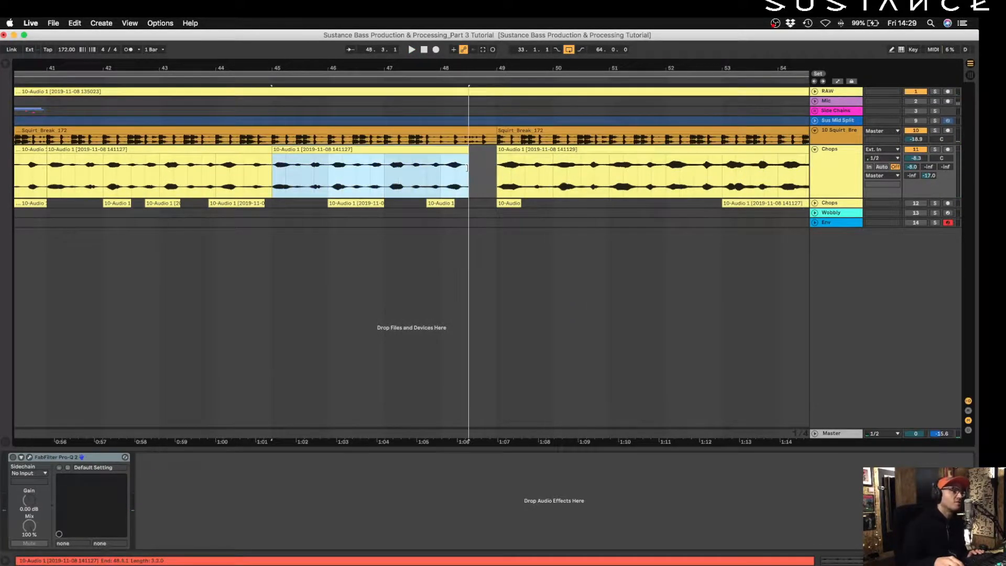
Play the upper Chops track from 33.1.1 and delete the audio between 34.3.3 and 35.1.1
scroll(257, 196, "left", 8)
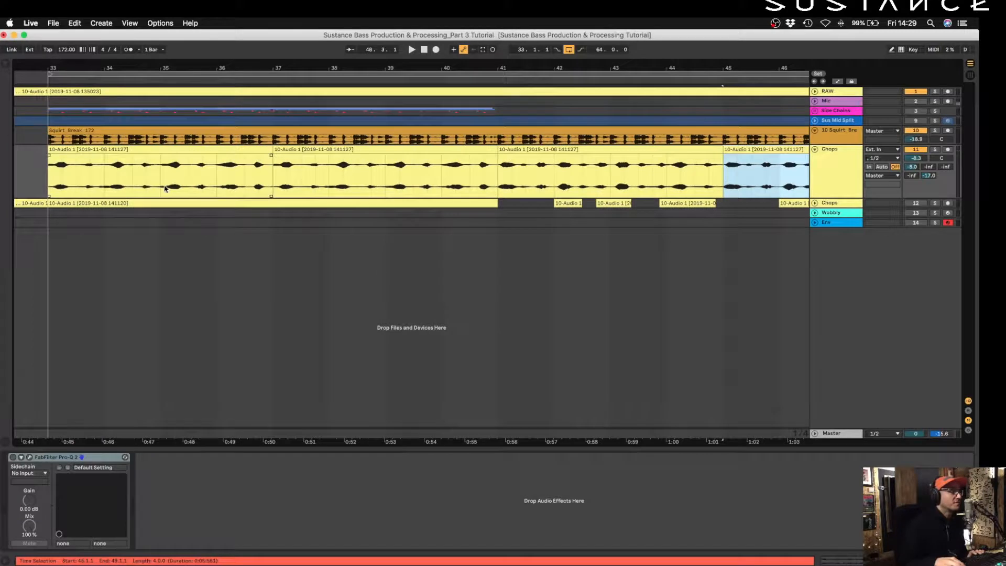
left_click(44, 189)
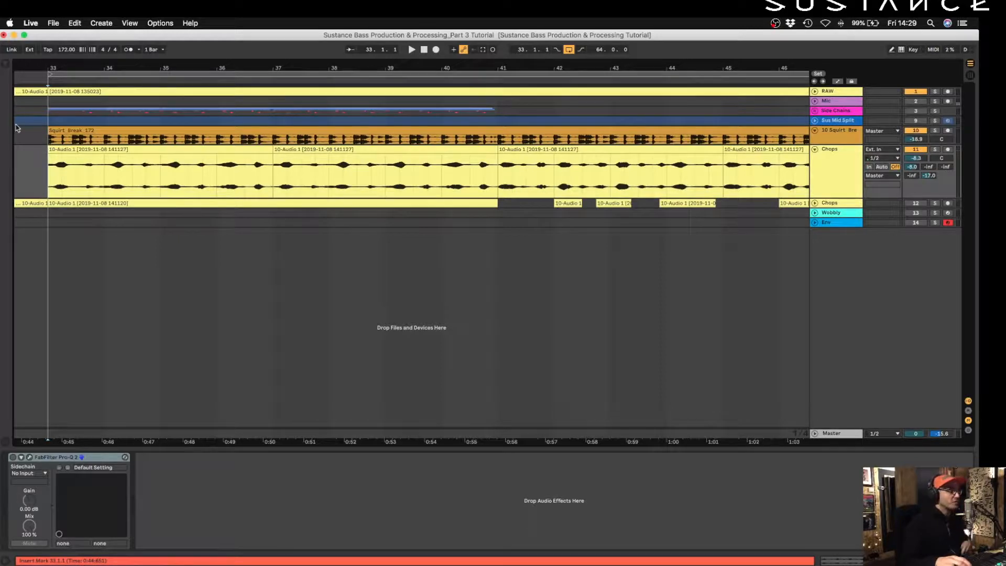
key("space")
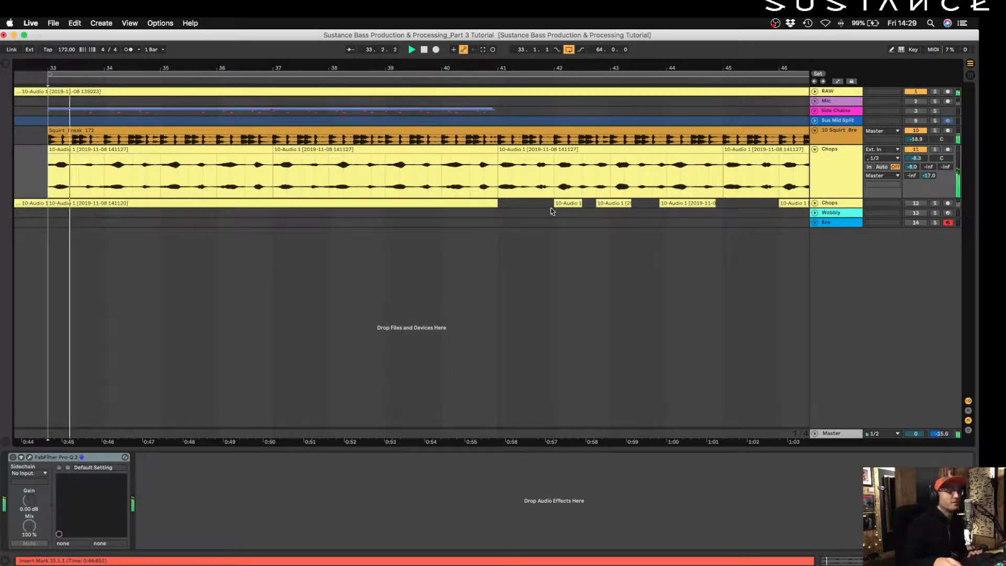
key("space")
key("space")
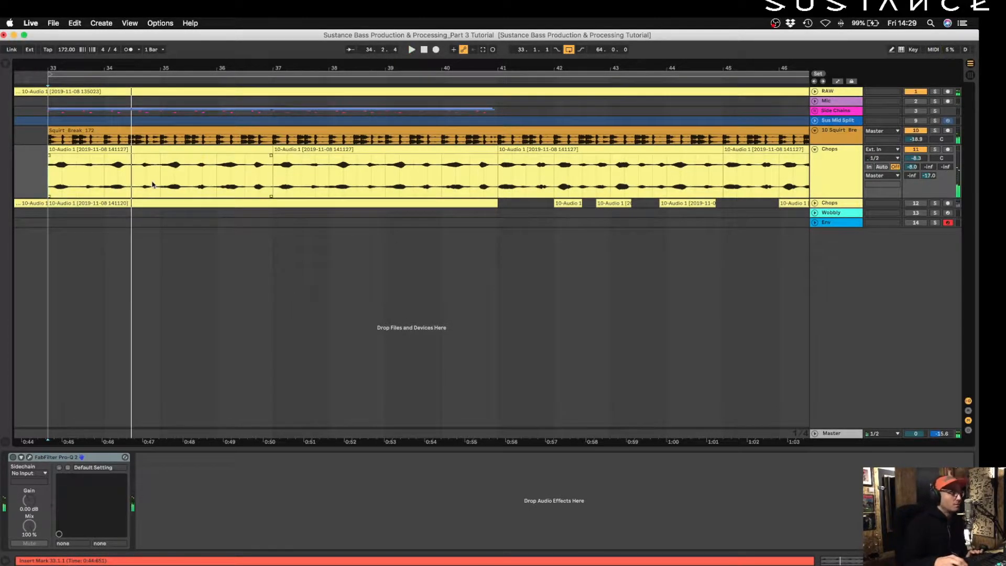
left_click_drag(51, 63, 54, 141)
key("space")
left_click_drag(346, 185, 425, 185)
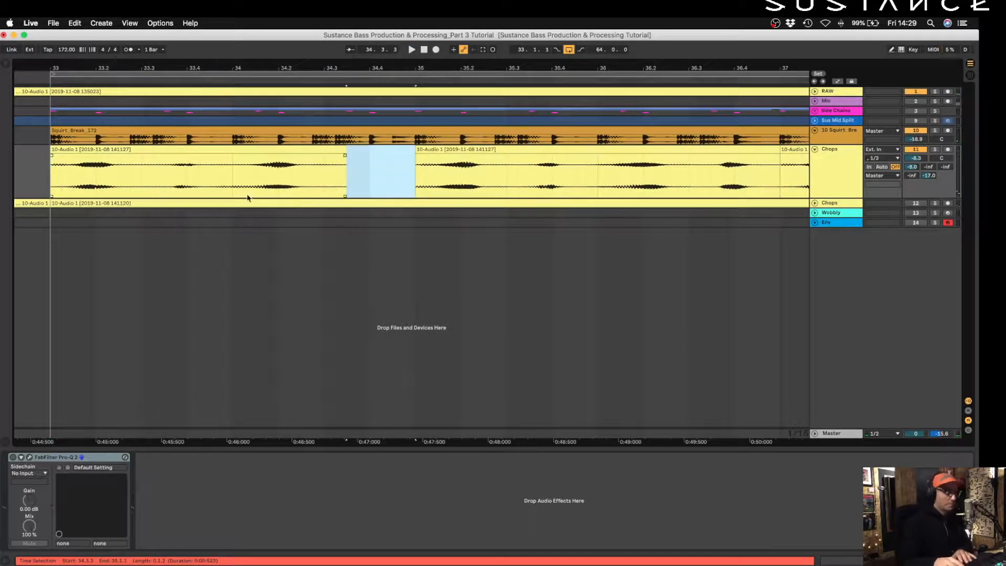
key("Delete")
Trim the first upper Chops clip to end at 34.3.1 and deactivate the RAW track
key("space")
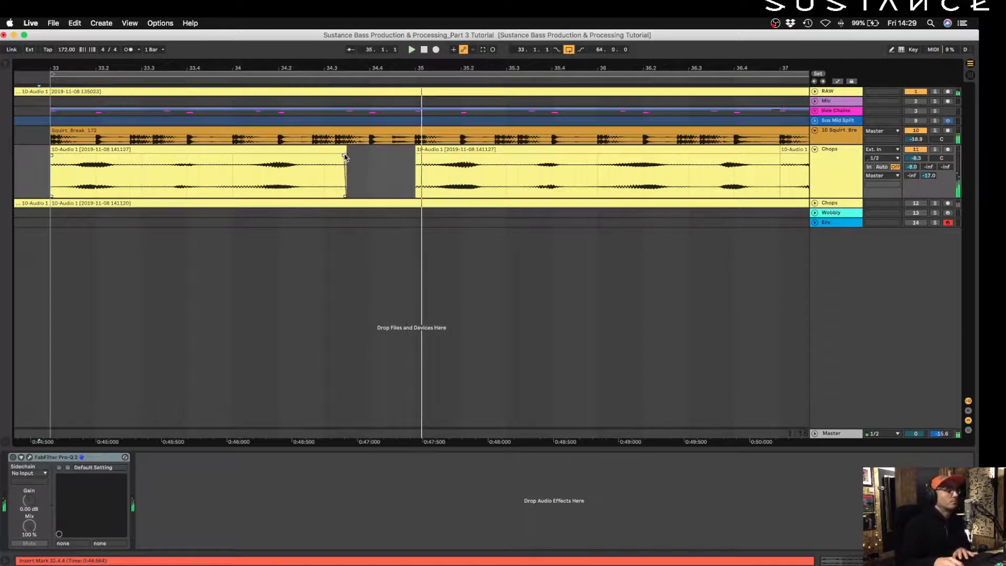
left_click_drag(346, 158, 324, 159)
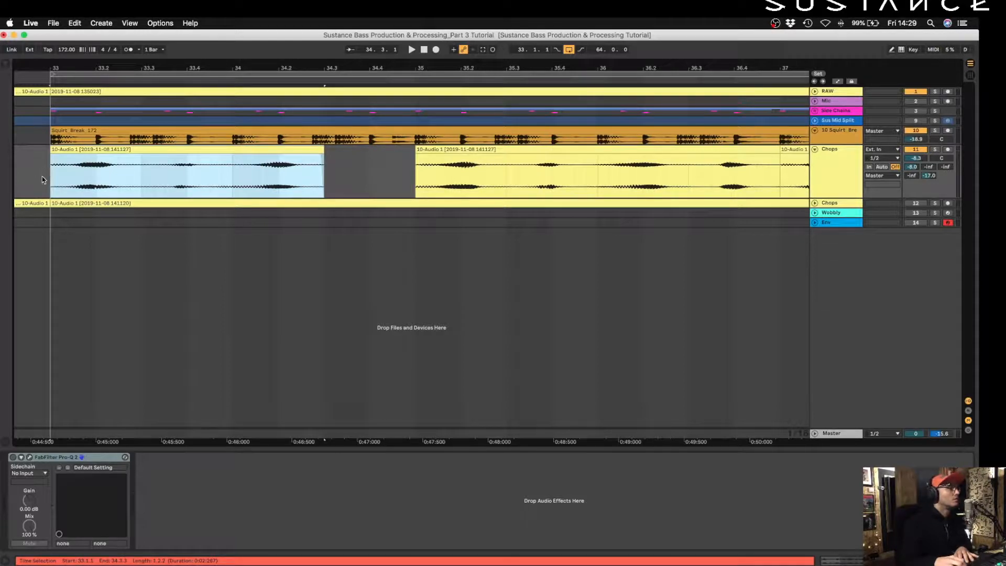
left_click(925, 93)
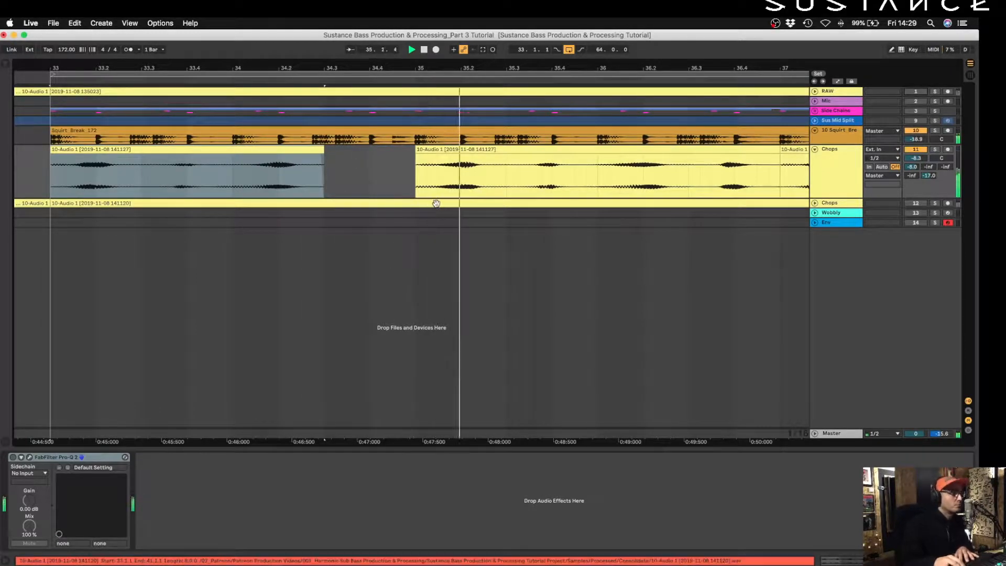
Delete the upper Chops audio between 36.3.1 and 37.1.1, leaving a gap before the bar 37 clip
scroll(440, 203, "right", 5)
key("space")
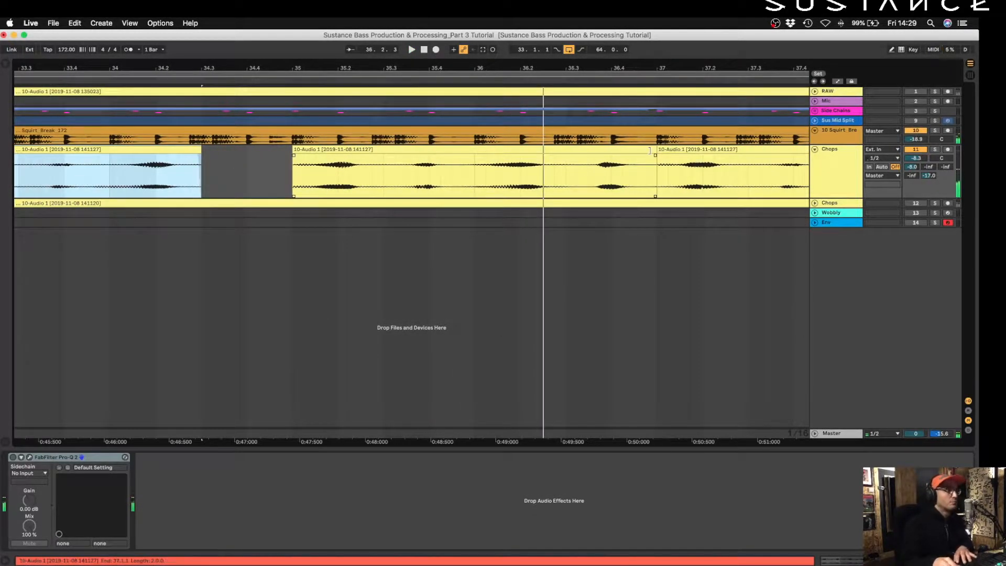
left_click_drag(566, 182, 642, 188)
left_click(633, 70)
left_click_drag(632, 68, 630, 47)
key("Delete")
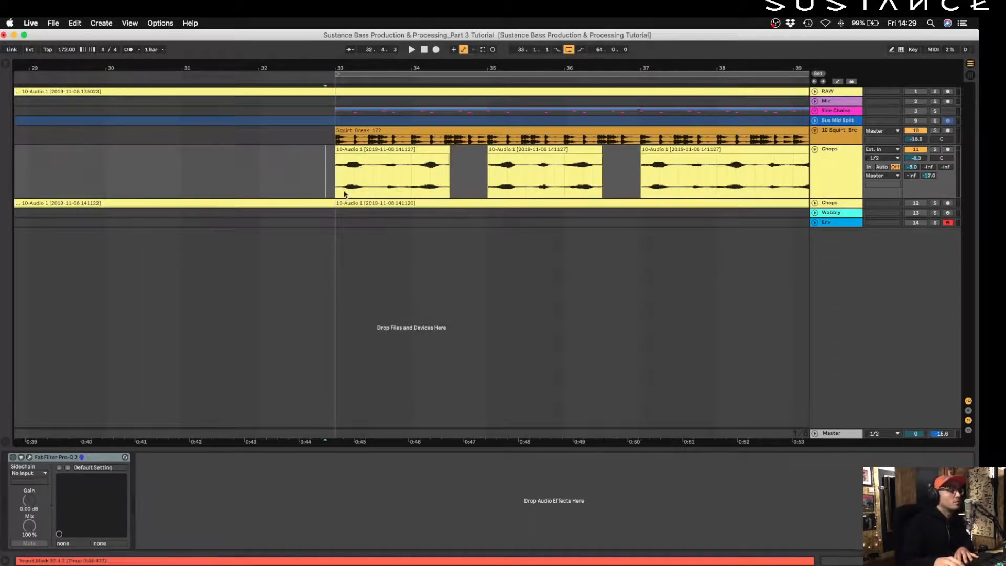
Play the gapped clips from just before bar 33 and delete the upper Chops audio between 38.3.1 and 39.1.1
left_click(331, 184)
key("space")
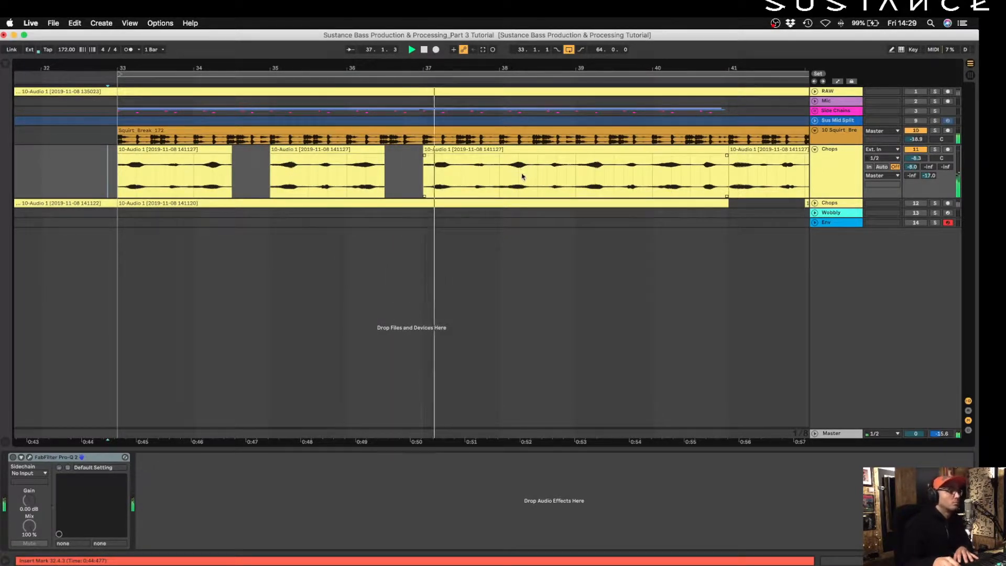
key("space")
left_click_drag(538, 173, 576, 177)
key("Delete")
Loop the edited upper Chops section from 33.1.1 for 8 bars, play it and set that track's volume to -5.4 dB
left_click(450, 179)
key("space")
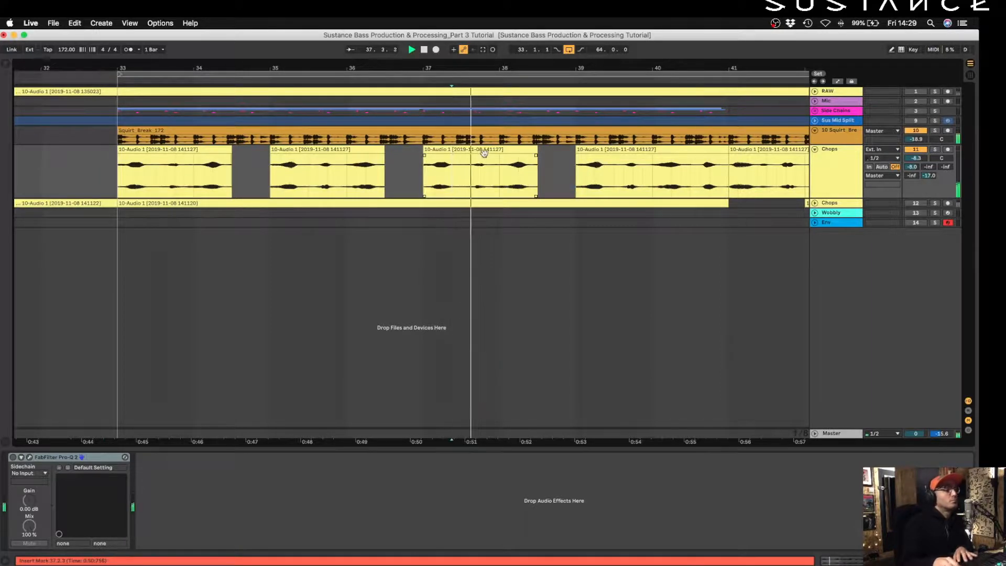
left_click_drag(699, 179, 609, 195)
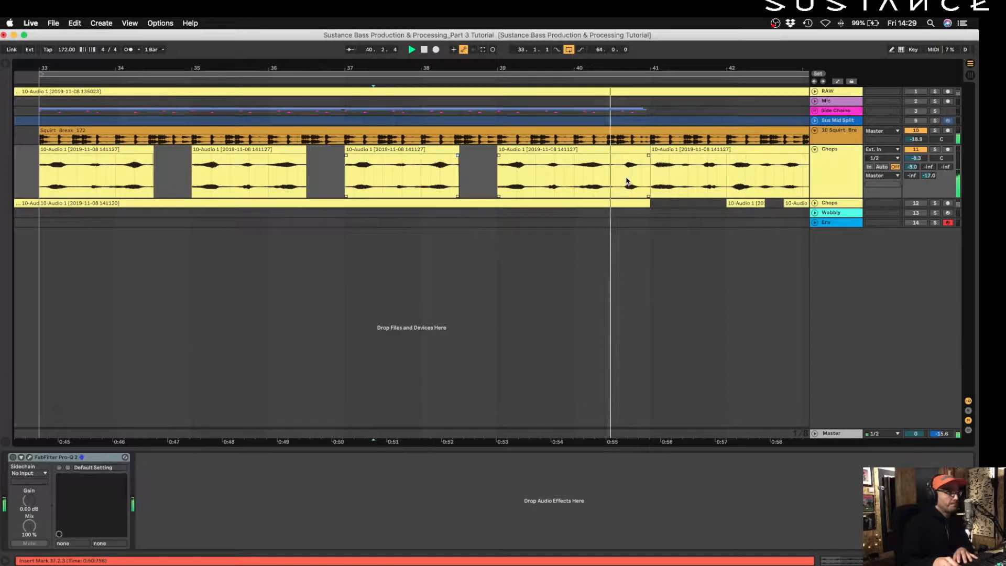
key("space")
left_click_drag(635, 65, 631, 49)
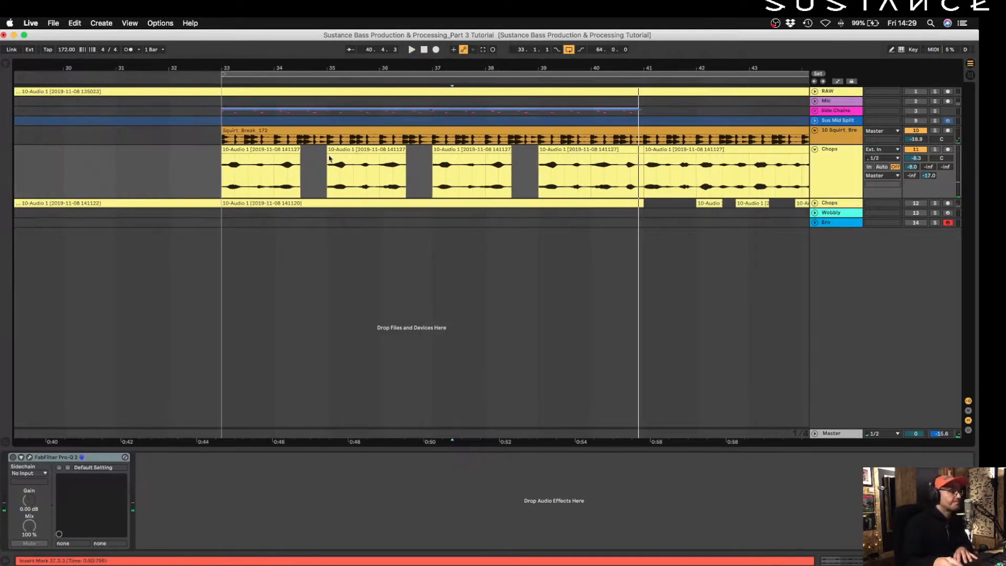
left_click_drag(229, 180, 645, 196)
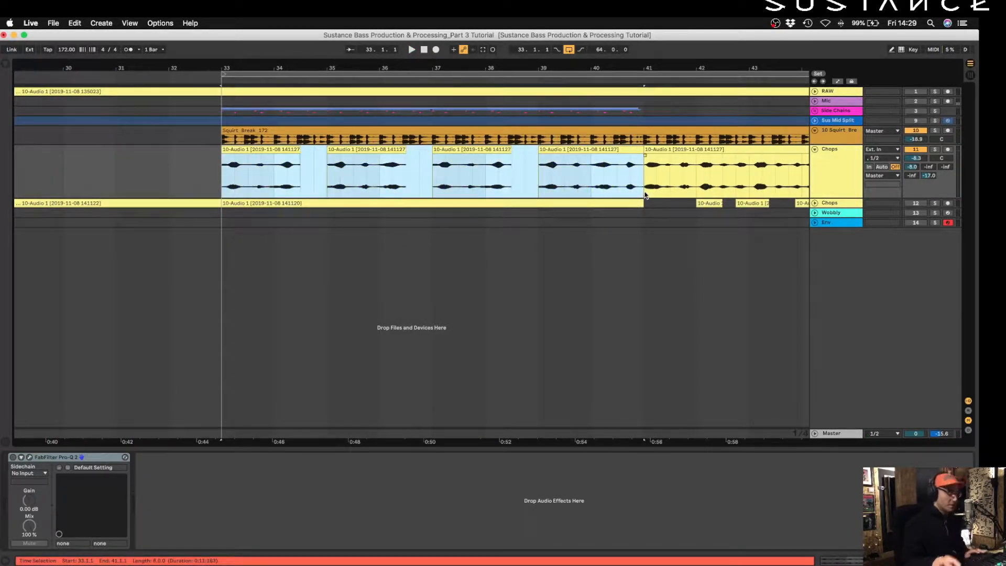
key("super+l")
key("space")
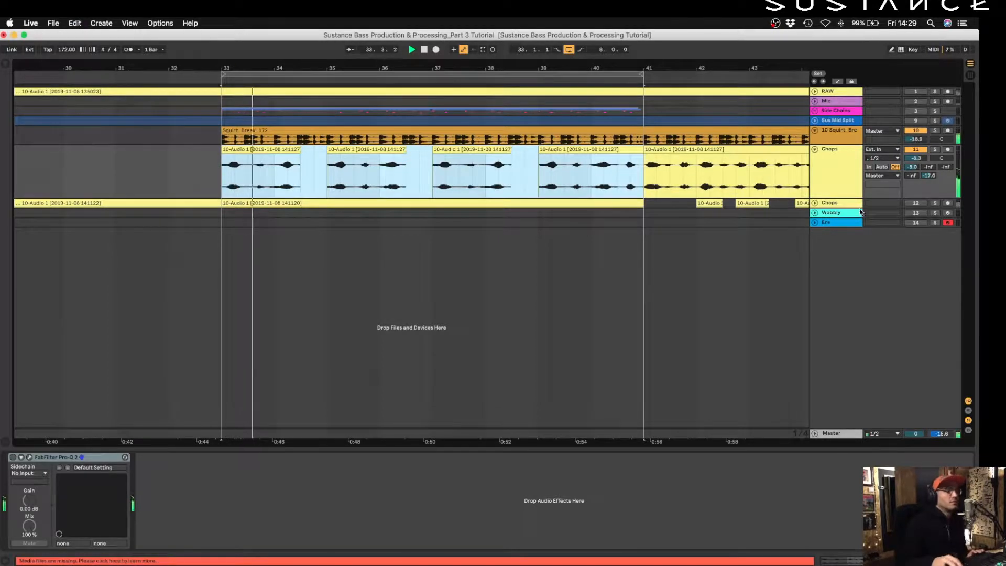
left_click_drag(916, 158, 916, 148)
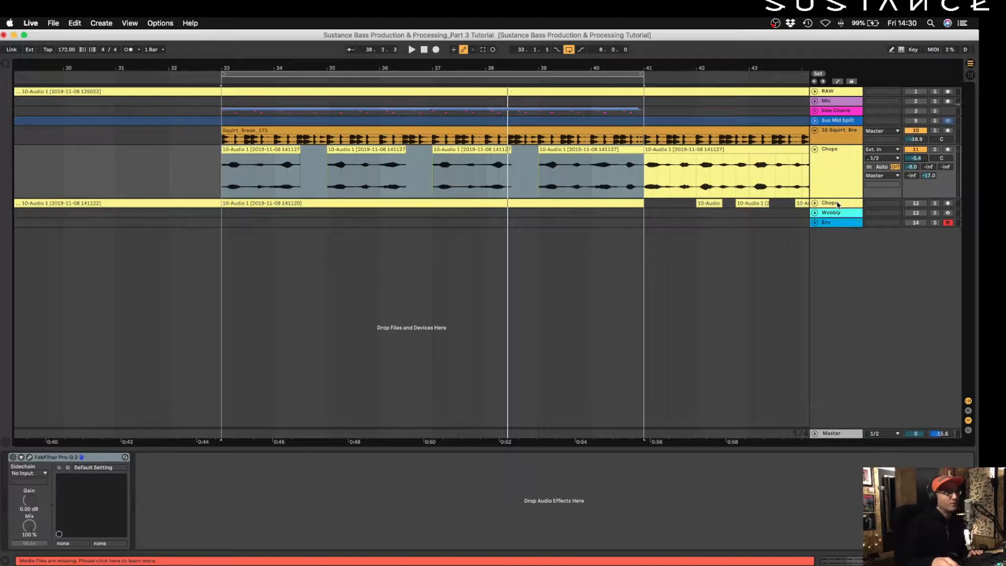
left_click(837, 205)
left_click(843, 170)
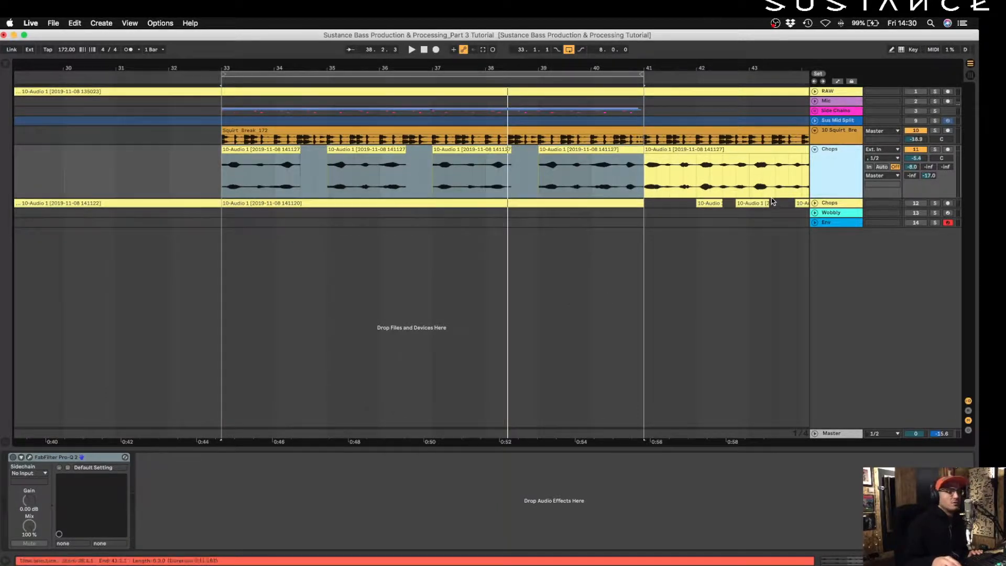
left_click_drag(848, 205, 834, 259)
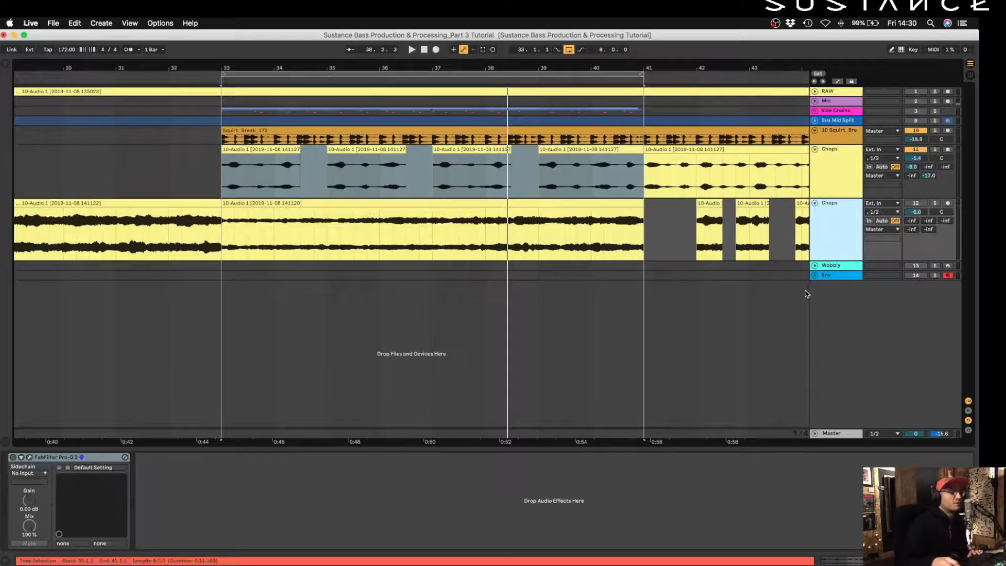
left_click(834, 274)
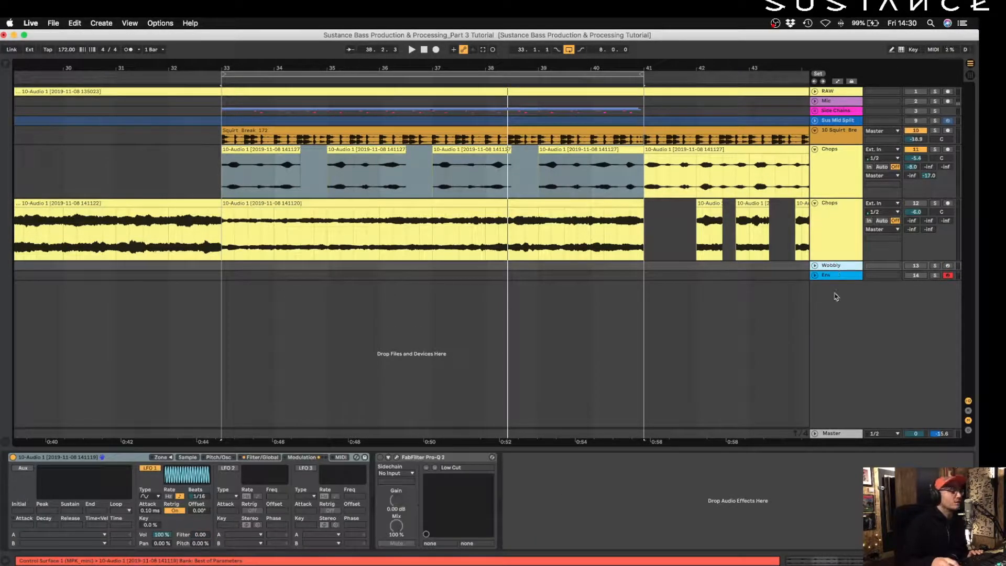
key("Up")
left_click_drag(847, 260, 845, 205)
Insert a new MIDI track with Sampler directly below the upper Chops track
left_click(853, 174)
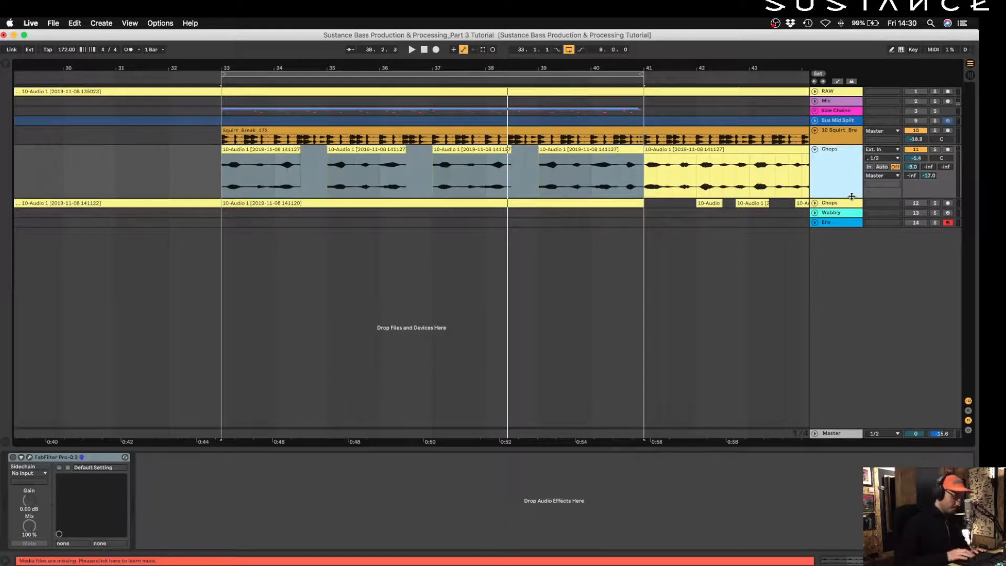
key("super+shift+t")
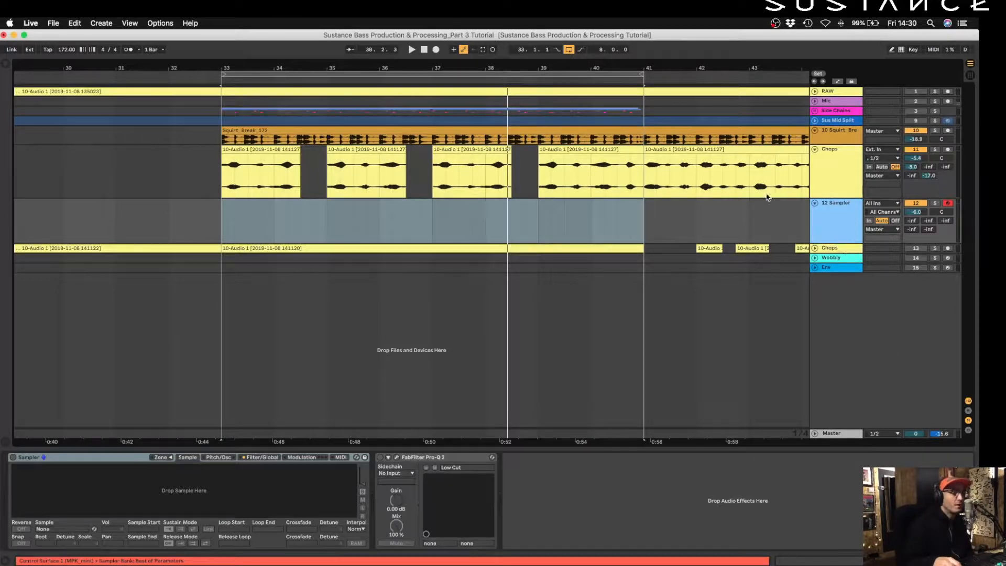
Expand and solo the lower Chops track, and audition its clips from 17.1.1 and 42.1.1
left_click_drag(679, 69, 558, 24)
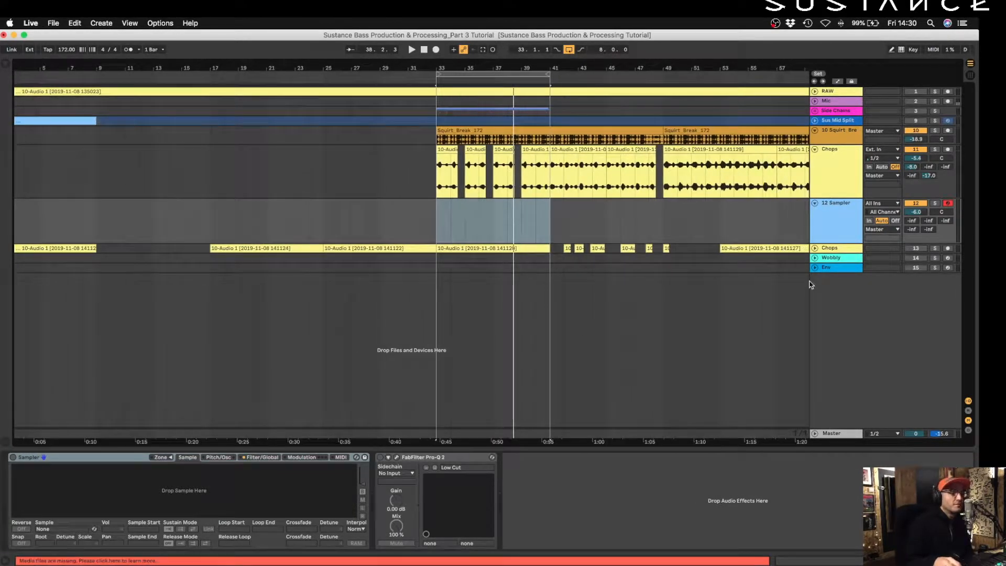
left_click_drag(826, 251, 820, 319)
left_click(935, 248)
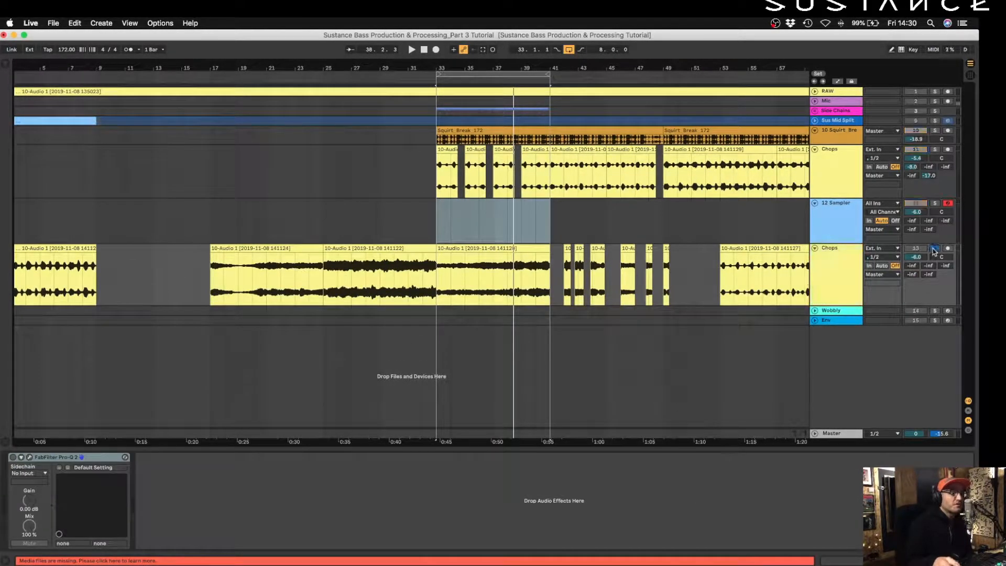
left_click(222, 301)
key("space")
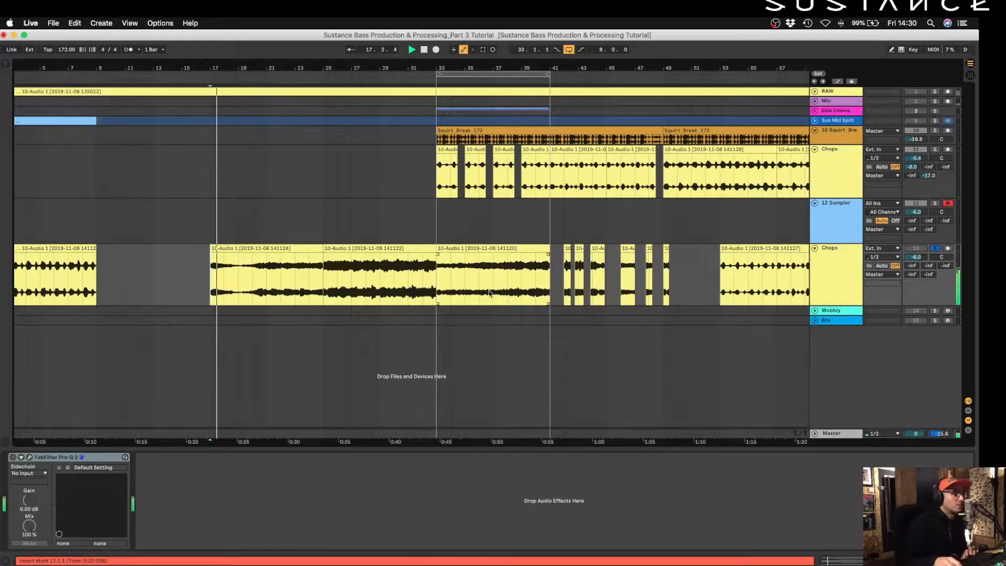
left_click(564, 299)
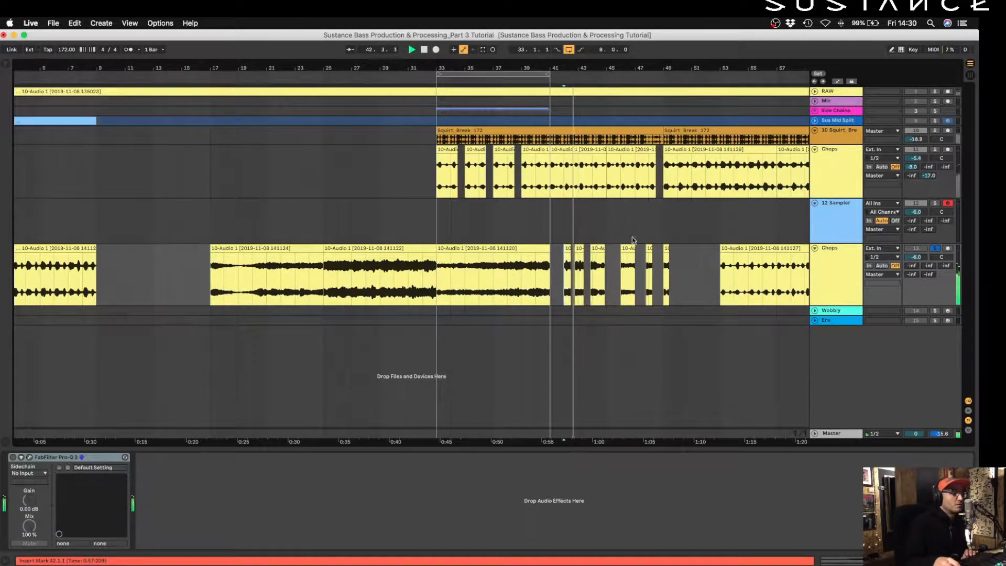
key("space")
Listen through the short lower Chops clips from 42.1.1 onward and turn off that track's solo
scroll(614, 278, "up", 3)
key("space")
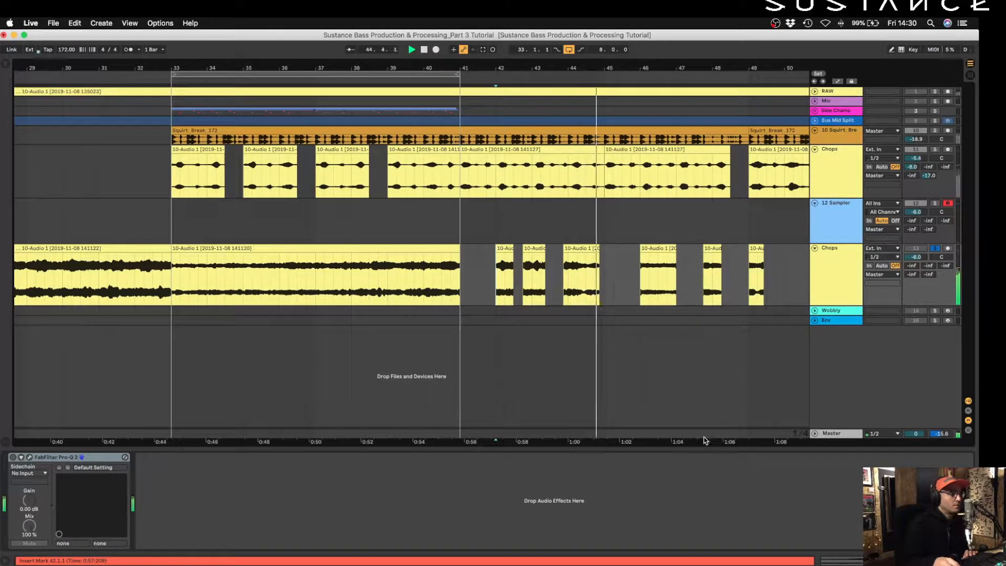
scroll(728, 355, "right", 4)
scroll(640, 412, "left", 1)
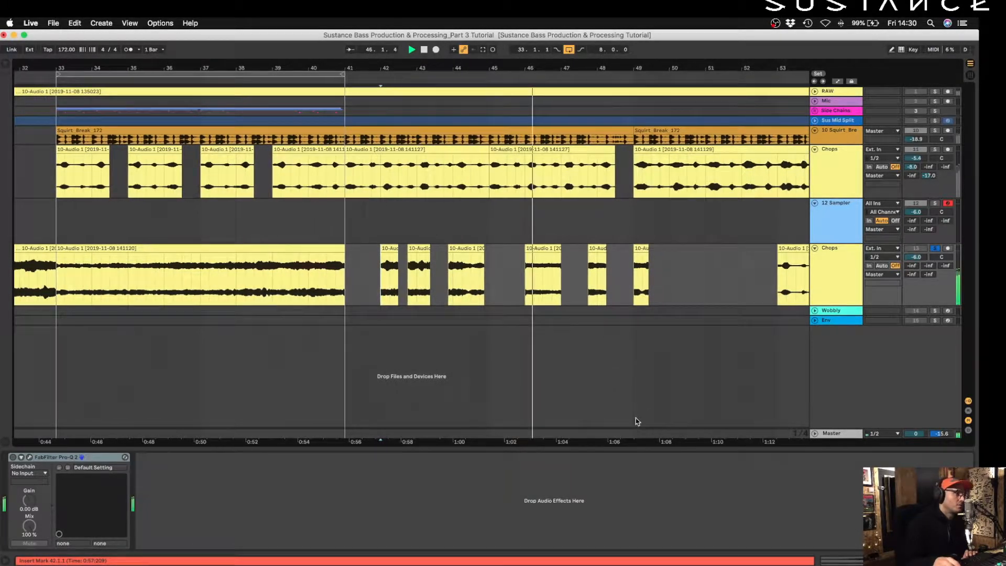
key("space")
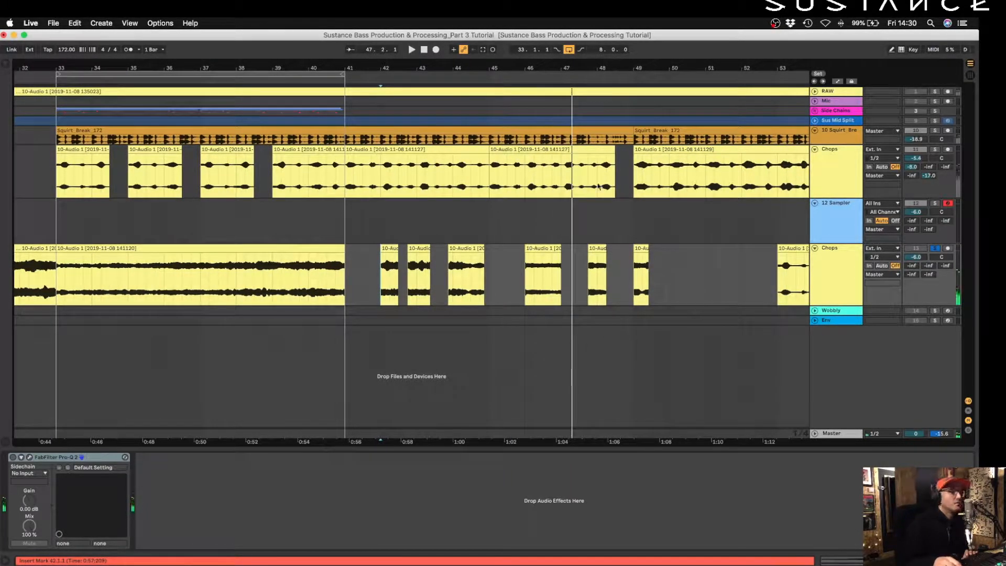
left_click(936, 248)
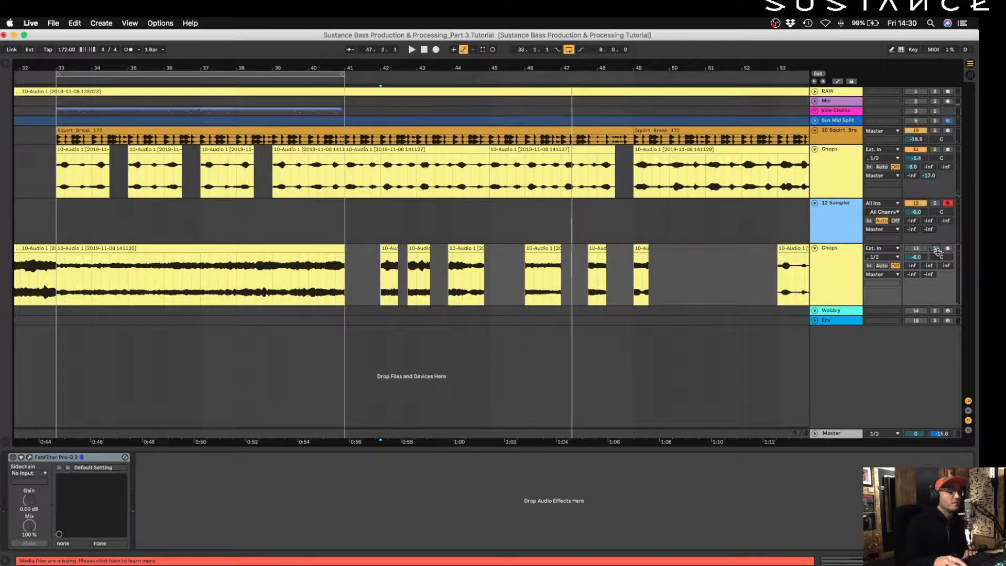
left_click_drag(666, 67, 602, 35)
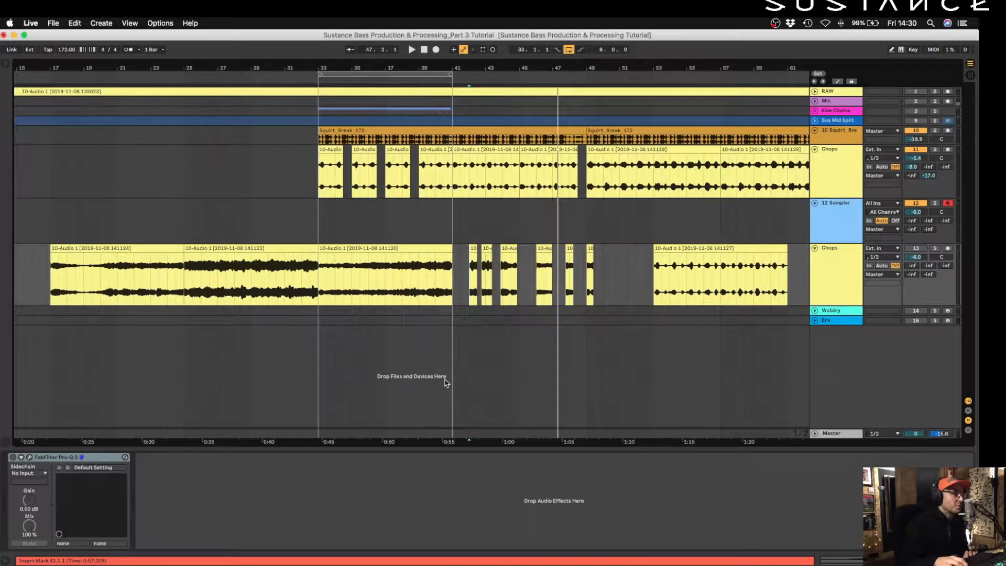
Load the short lower Chops clip starting around 43.4.3 into the Sampler on the MIDI track
left_click(842, 222)
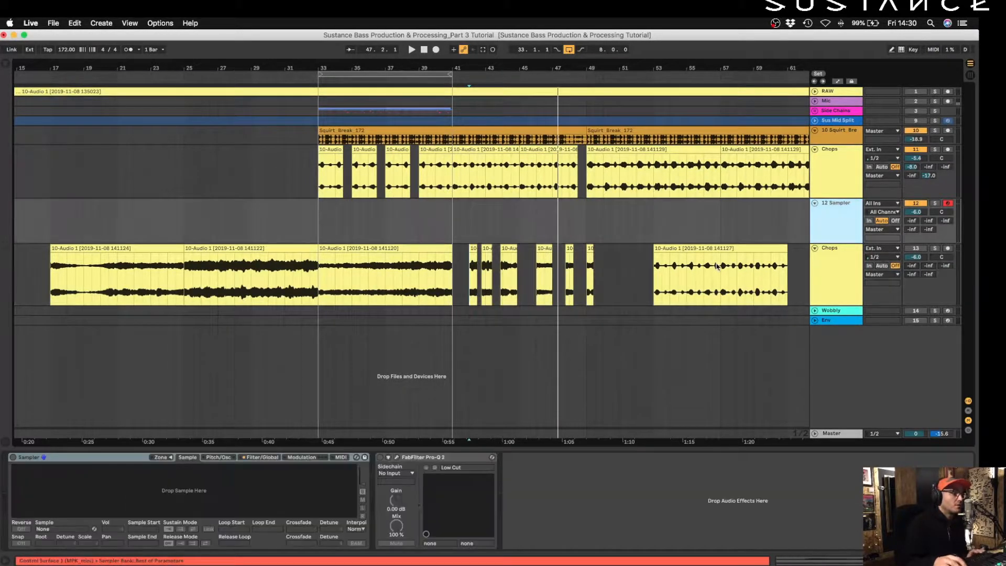
left_click_drag(508, 264, 516, 285)
scroll(668, 289, "right", 10)
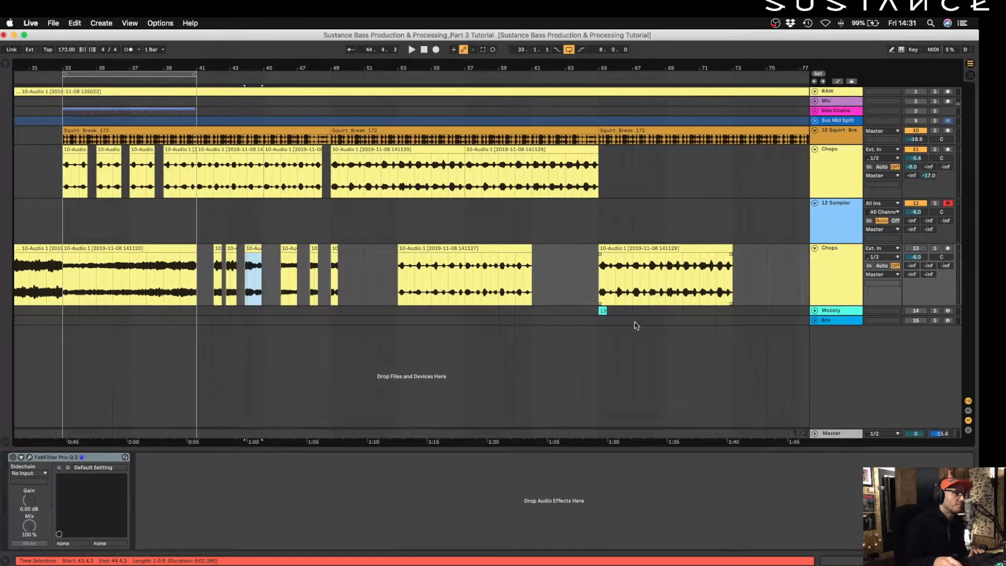
scroll(375, 231, "left", 5)
scroll(424, 249, "left", 5)
scroll(425, 249, "right", 6)
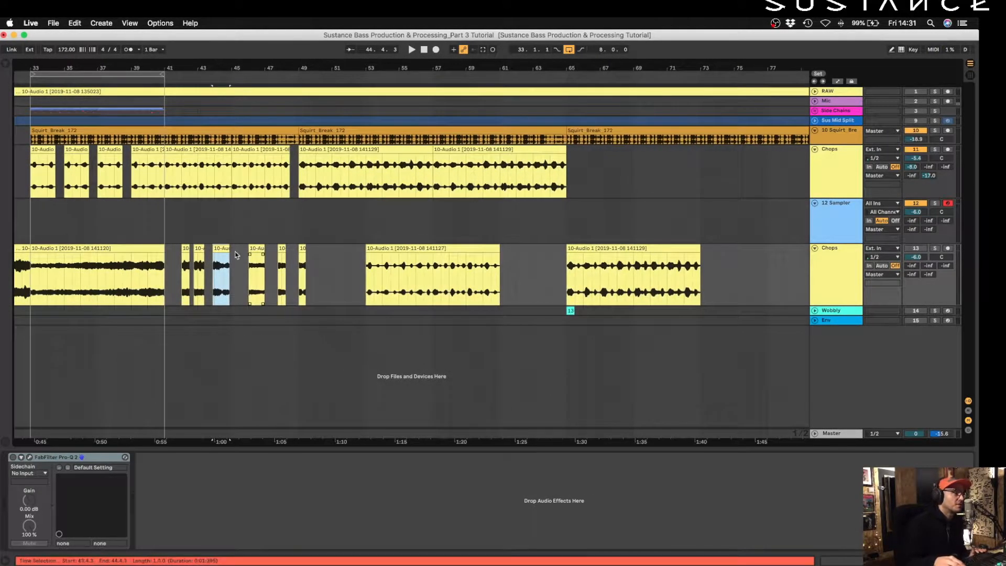
left_click(173, 220)
left_click_drag(223, 246, 177, 490)
Set the loaded sample's root key to F2 in Sampler and audition it on the MIDI track
left_click(31, 500)
left_click(48, 544)
left_click(48, 544)
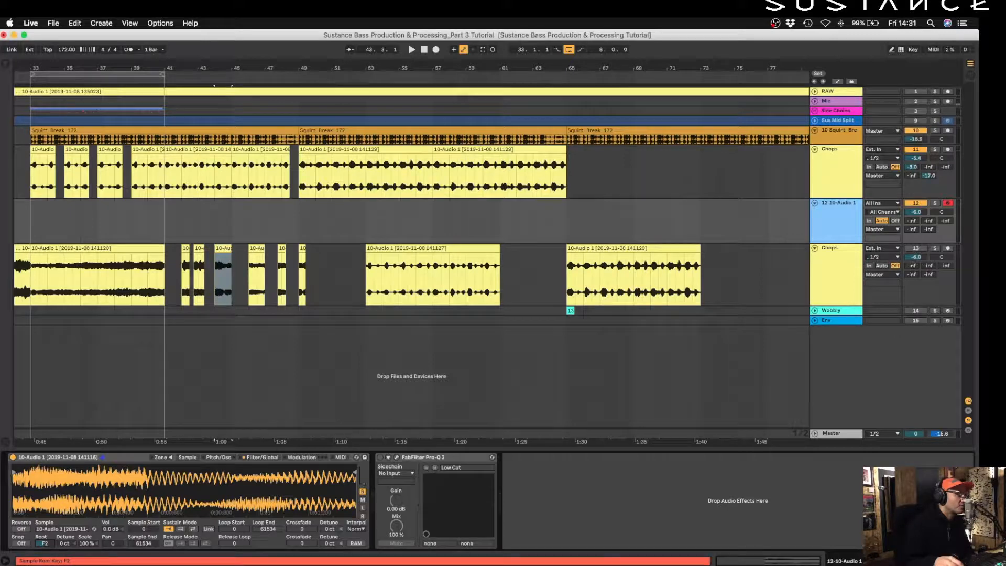
left_click(83, 354)
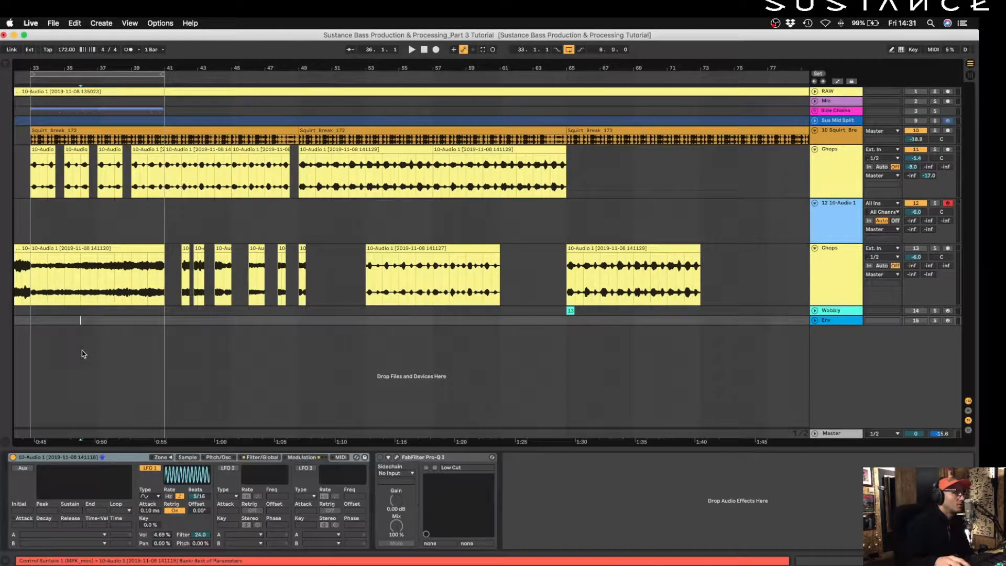
left_click(835, 238)
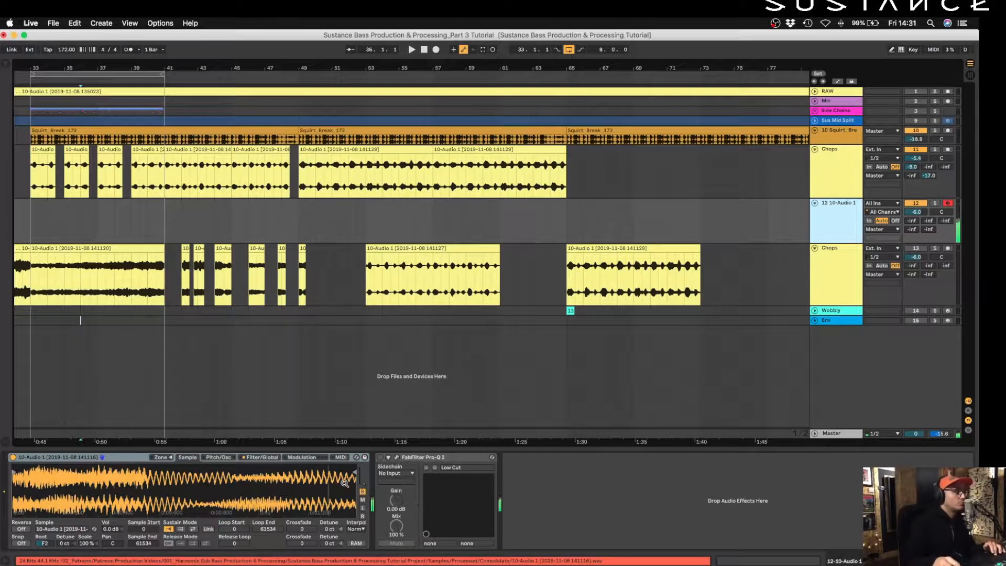
left_click_drag(28, 66, 30, 171)
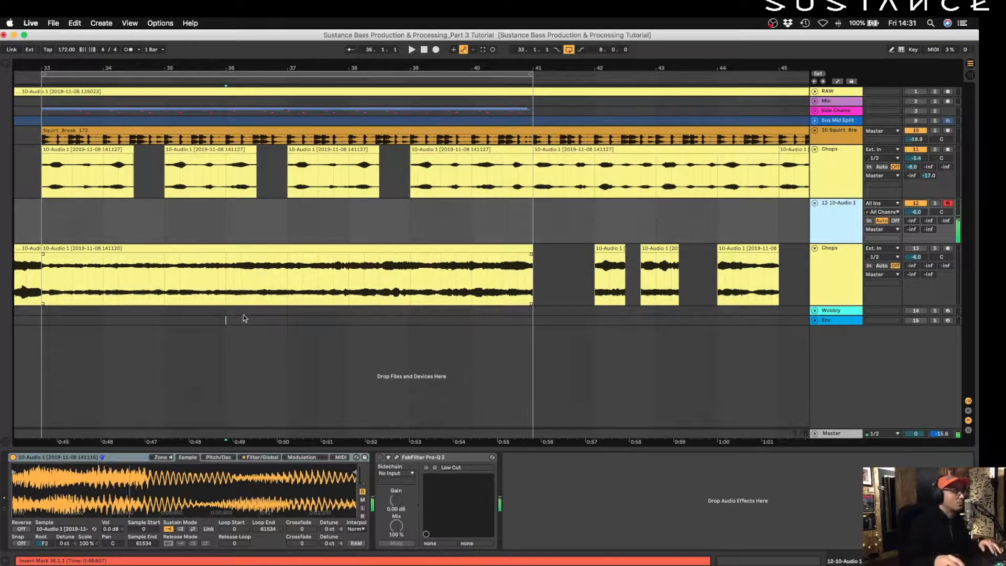
Examine the Low Cut curve in the FabFilter Pro-Q 2 after the Sampler and leave the EQ switched off
left_click(261, 457)
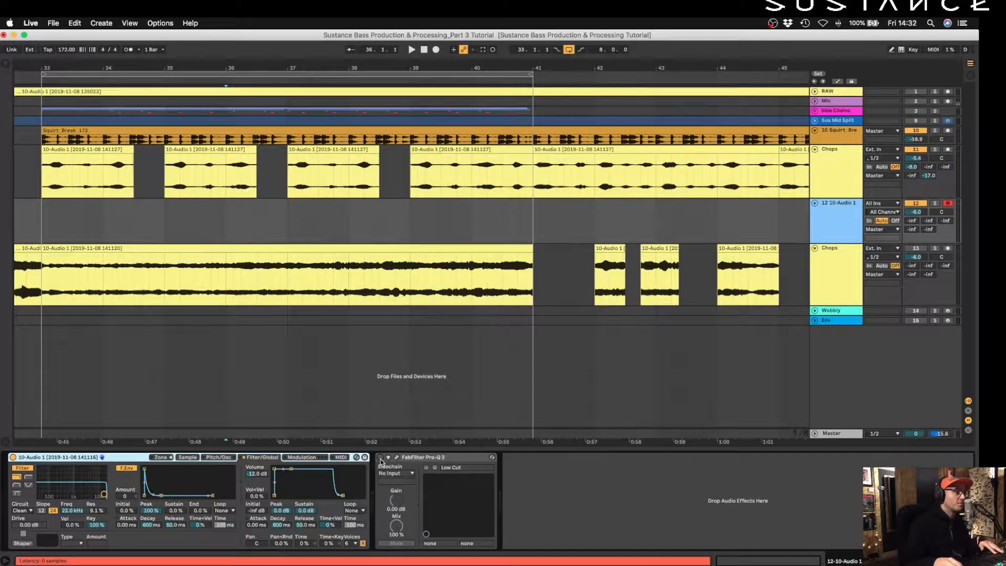
left_click(402, 461)
left_click(396, 458)
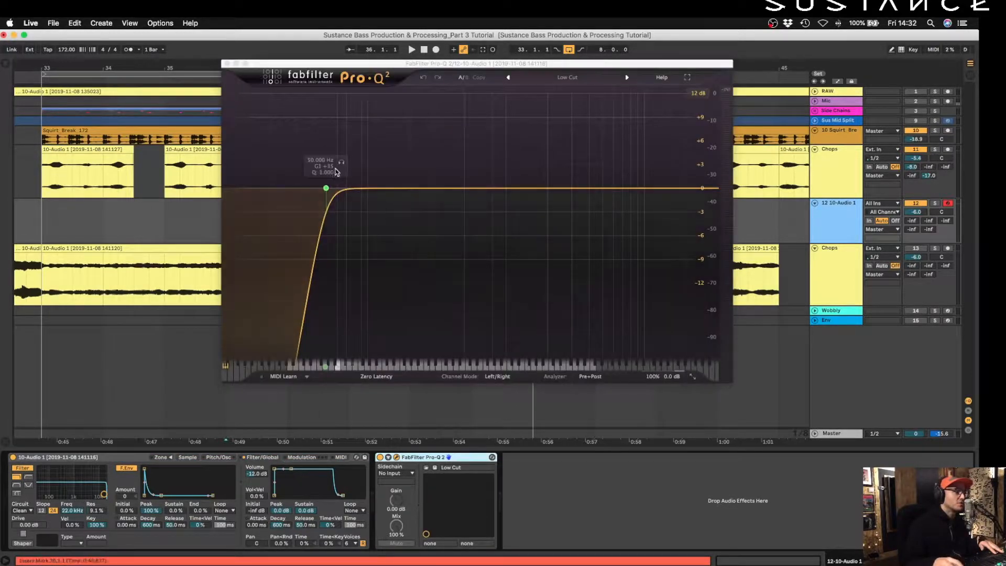
left_click(226, 63)
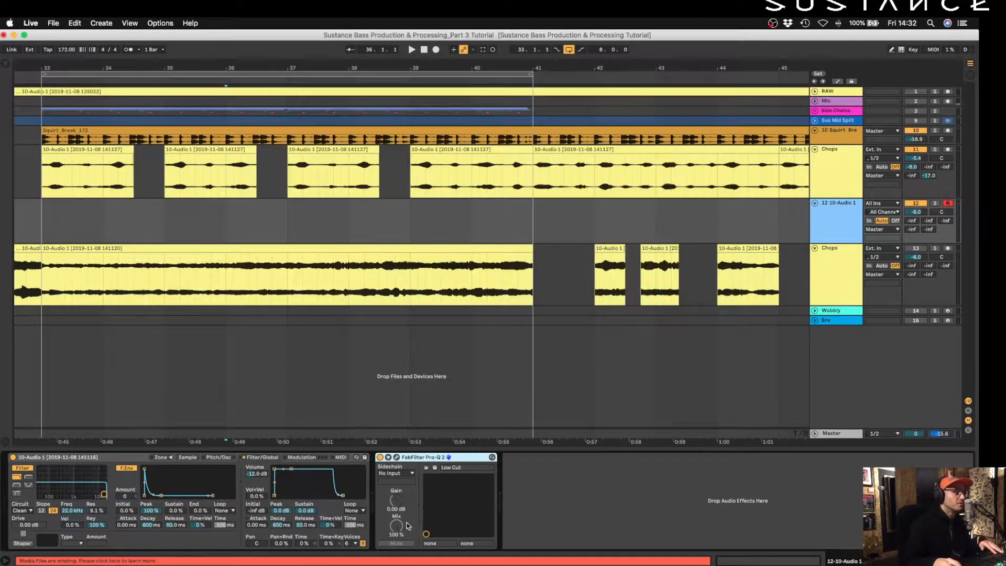
left_click(380, 457)
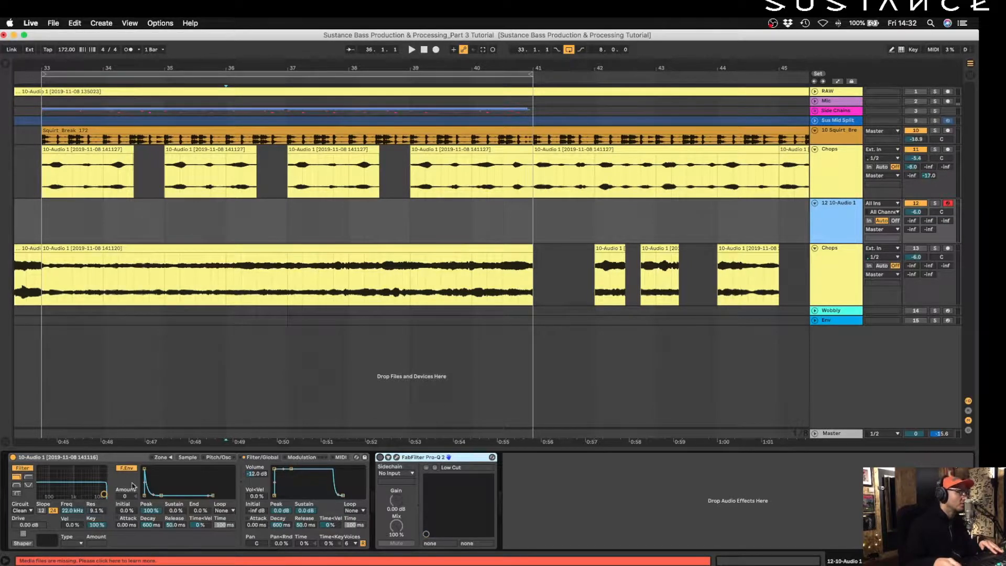
Set the Sampler's volume-to-velocity sensitivity (Vol<Vel) to 57 %
left_click(261, 457)
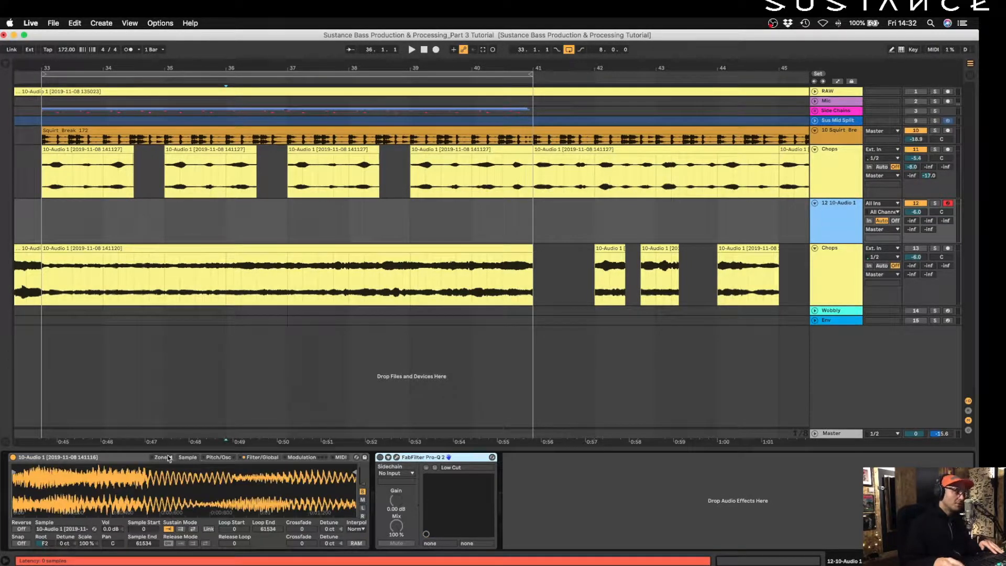
left_click(264, 458)
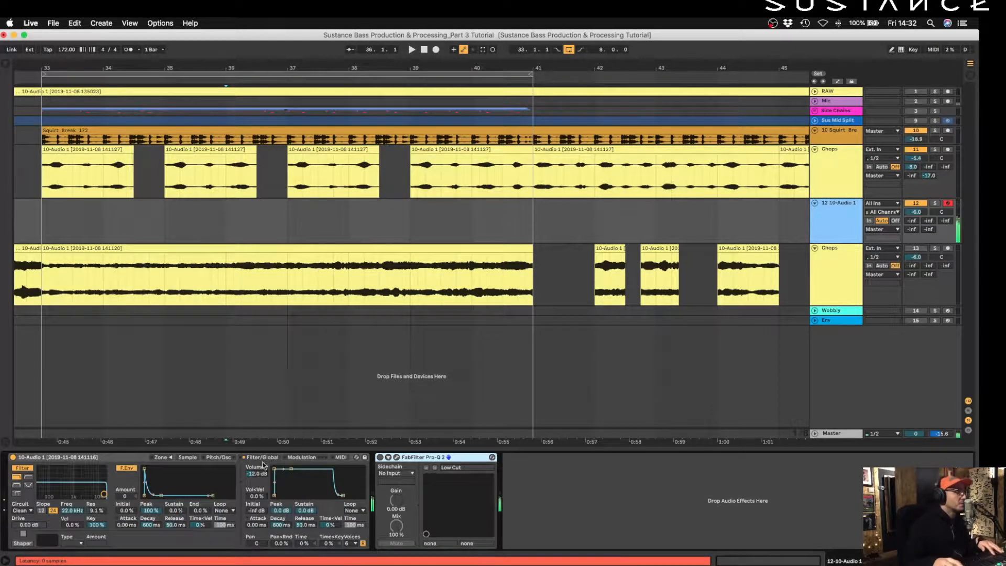
left_click_drag(256, 495, 256, 486)
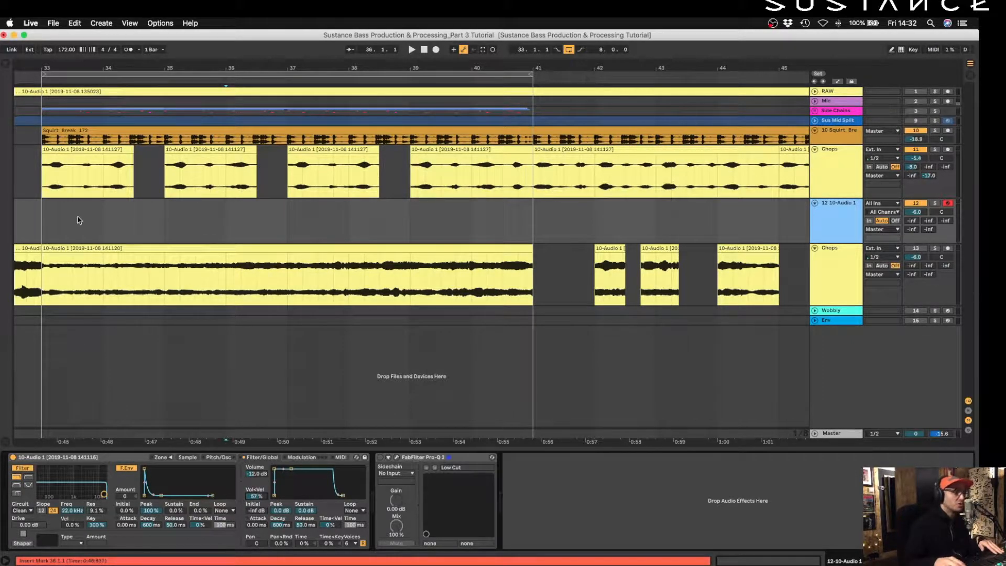
Insert a two-bar MIDI clip at 33.1.1 on the Sampler track and fill it with one legato F2 note
left_click_drag(41, 220, 160, 237)
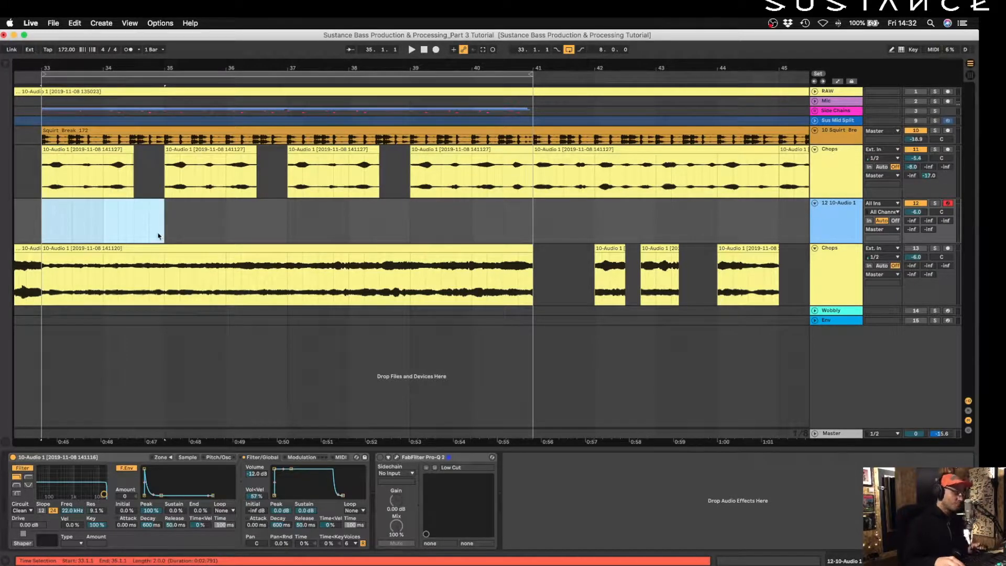
key("super+shift+m")
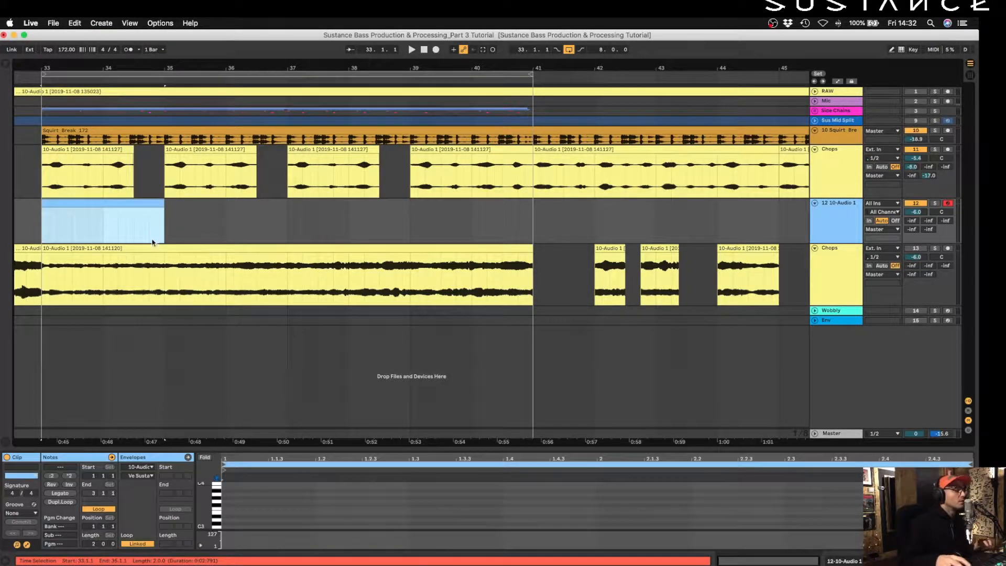
left_click_drag(325, 449, 309, 167)
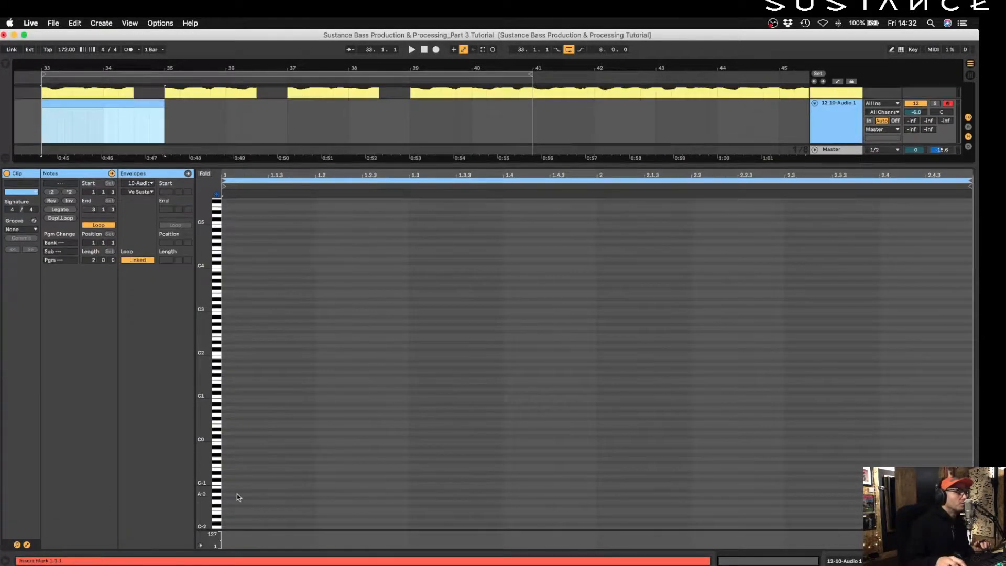
double_click(225, 336)
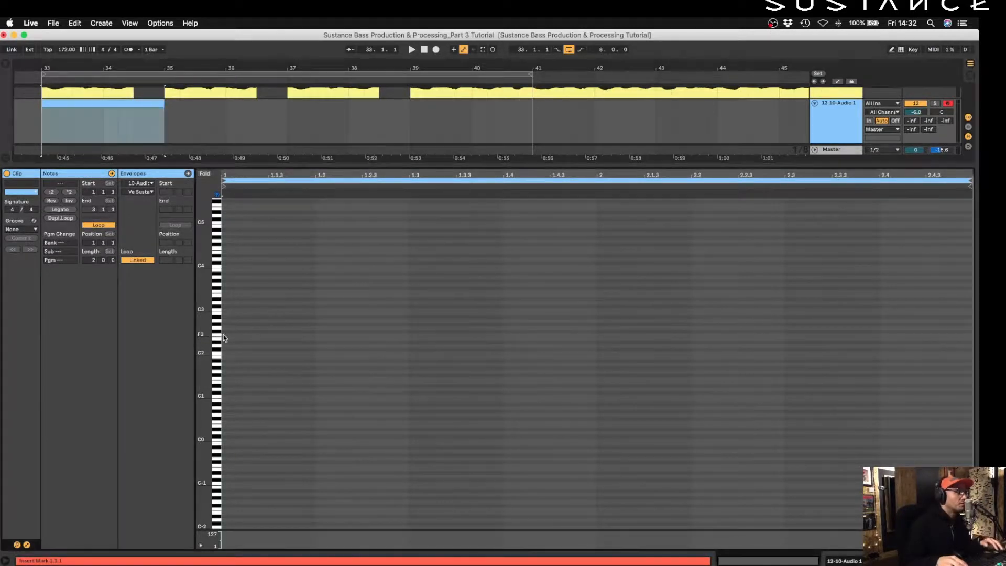
left_click(60, 209)
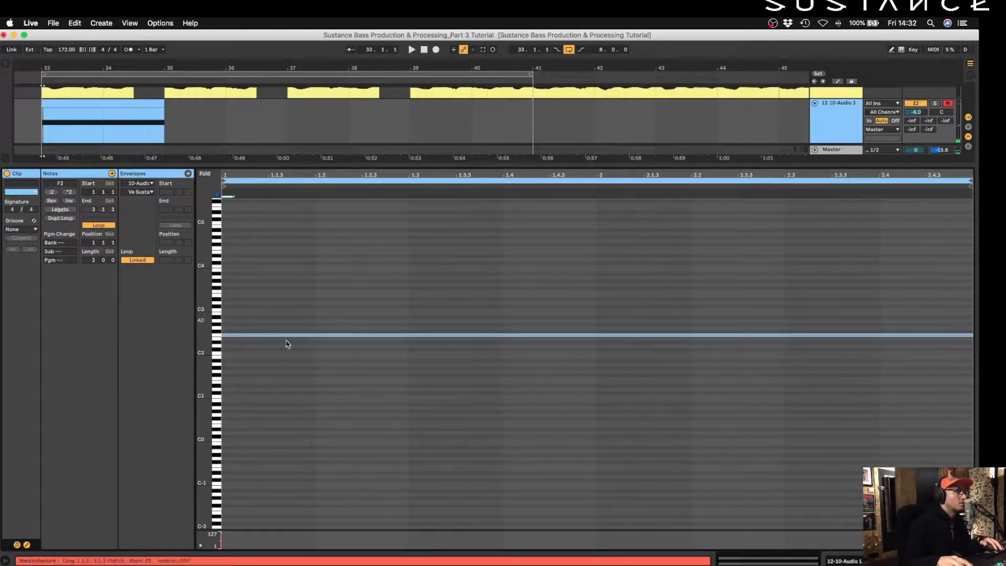
Examine the F2 note's velocity in an enlarged velocity lane and compare it with the Sampler's Vol<Vel setting
left_click(246, 528)
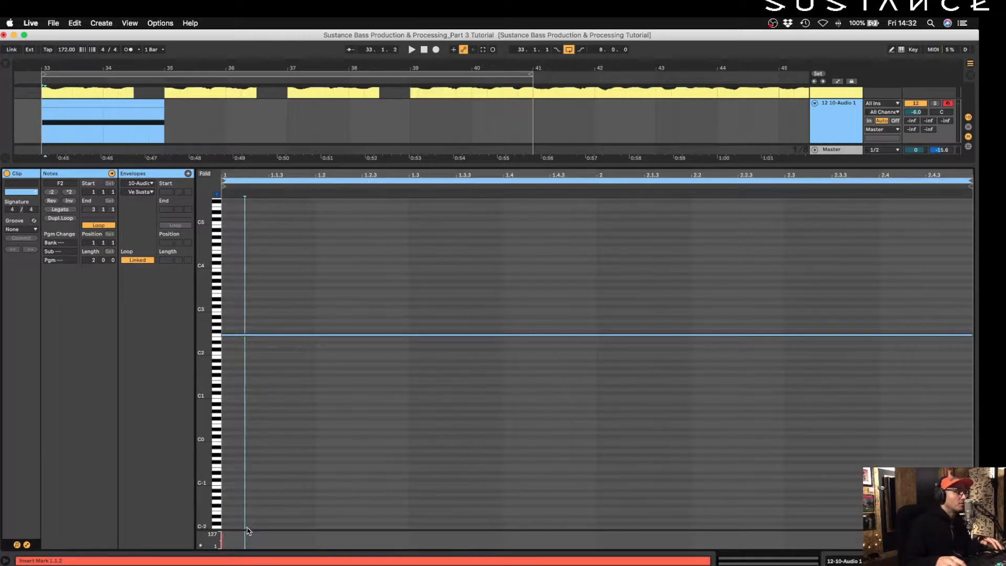
left_click_drag(246, 528, 246, 359)
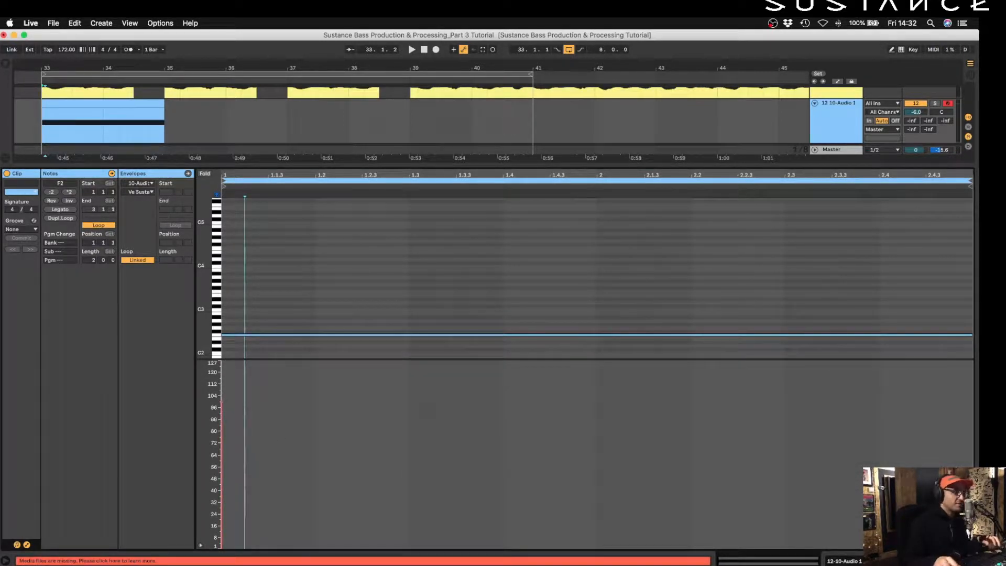
key("shift+Tab")
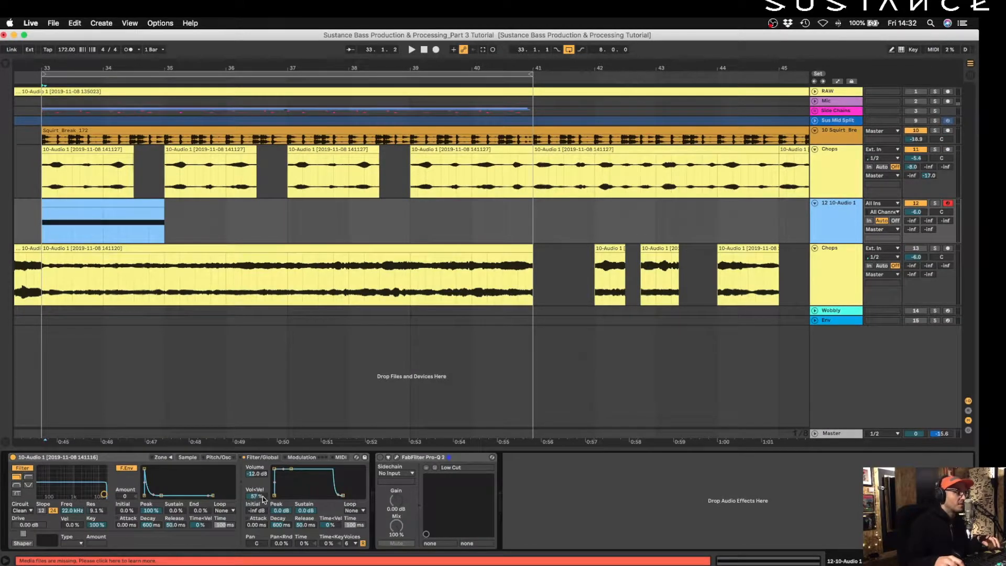
left_click_drag(254, 495, 254, 471)
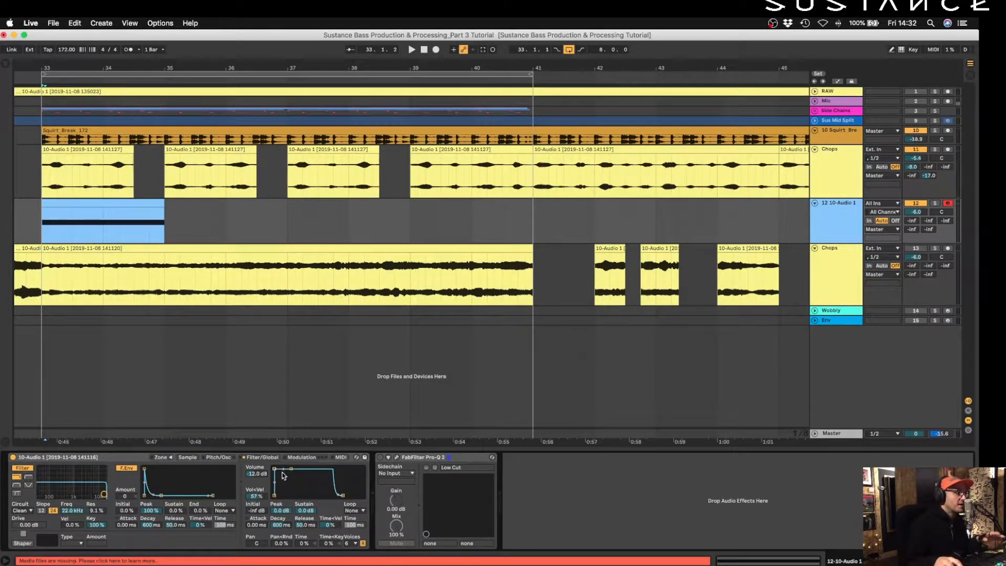
double_click(77, 239)
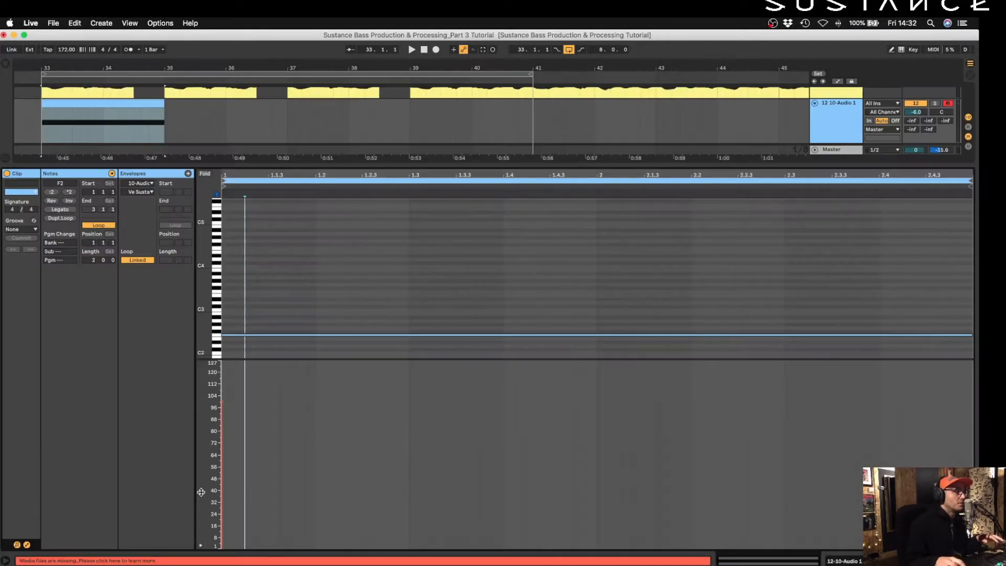
left_click_drag(229, 359, 231, 407)
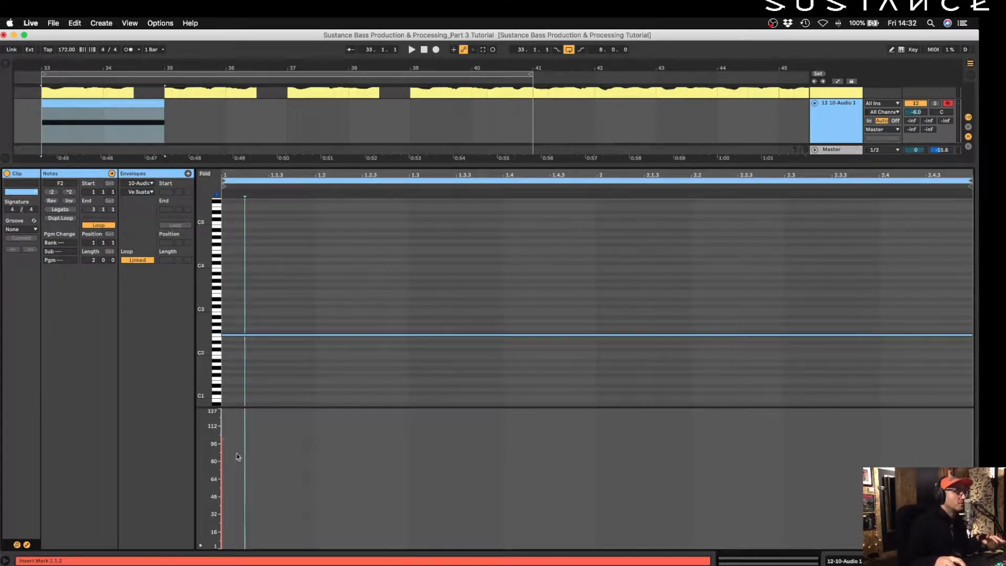
left_click_drag(267, 408, 265, 364)
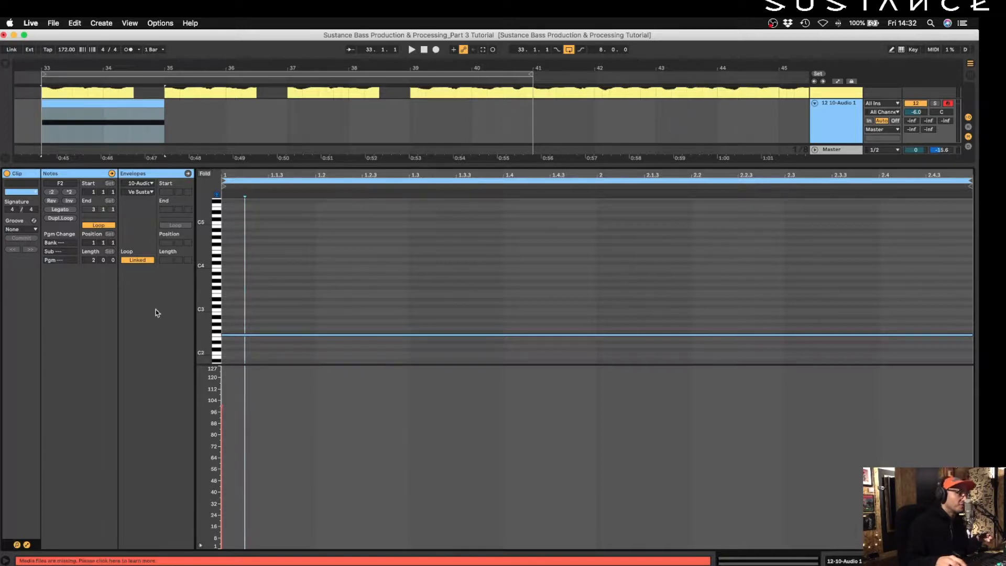
key("shift+Tab")
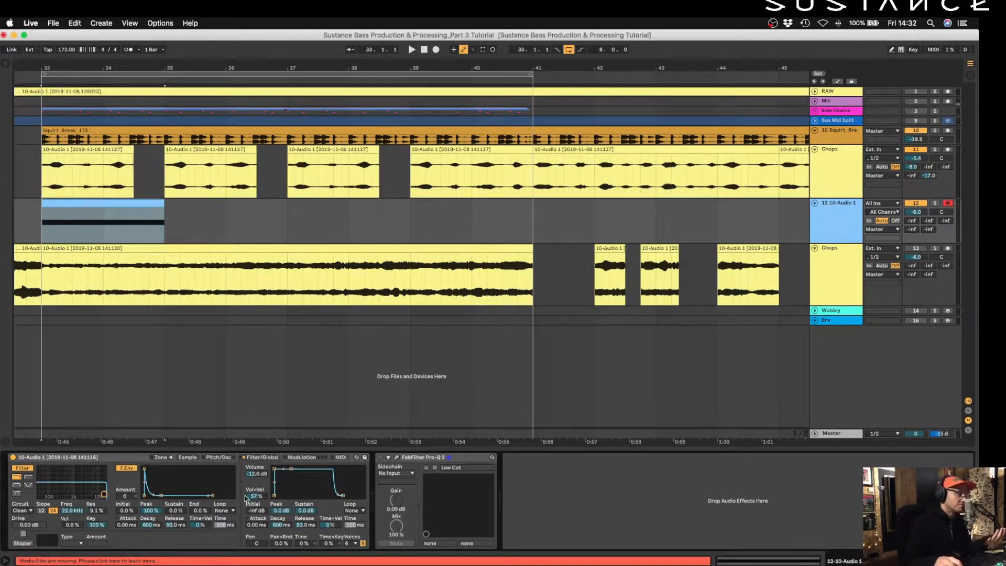
Set the attack of the Sampler's volume envelope to 0.36 ms
left_click(88, 202)
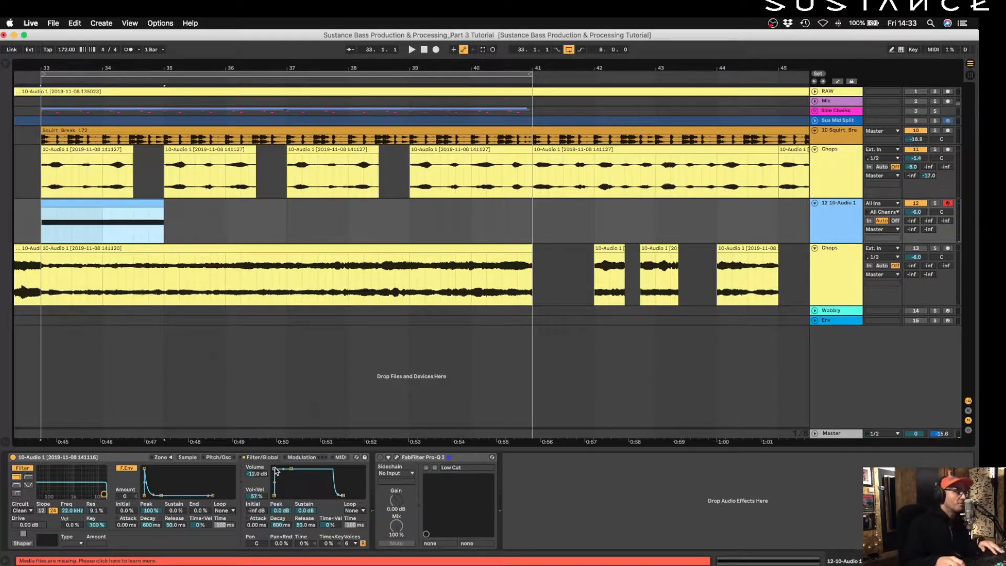
left_click_drag(276, 470, 277, 468)
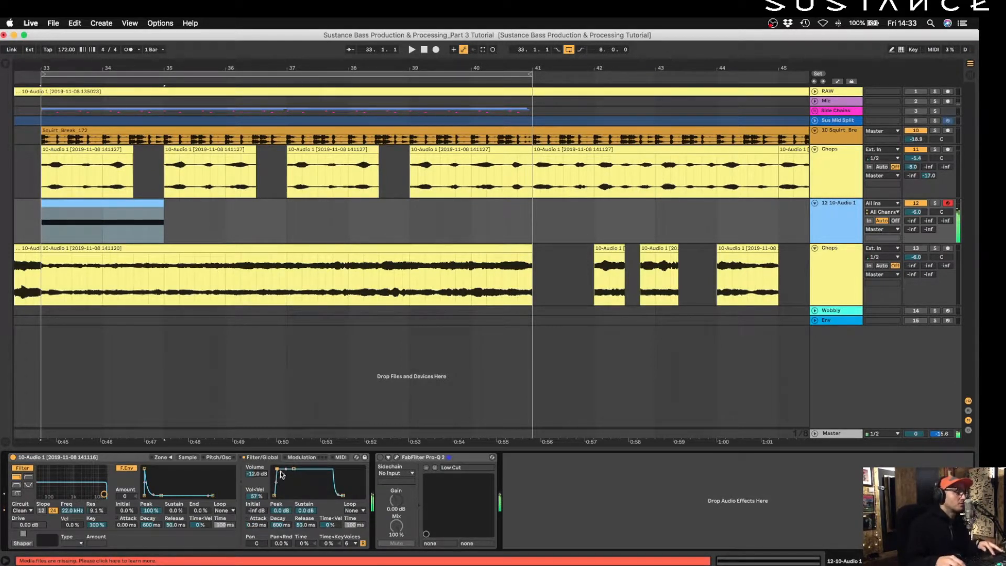
left_click_drag(278, 469, 277, 469)
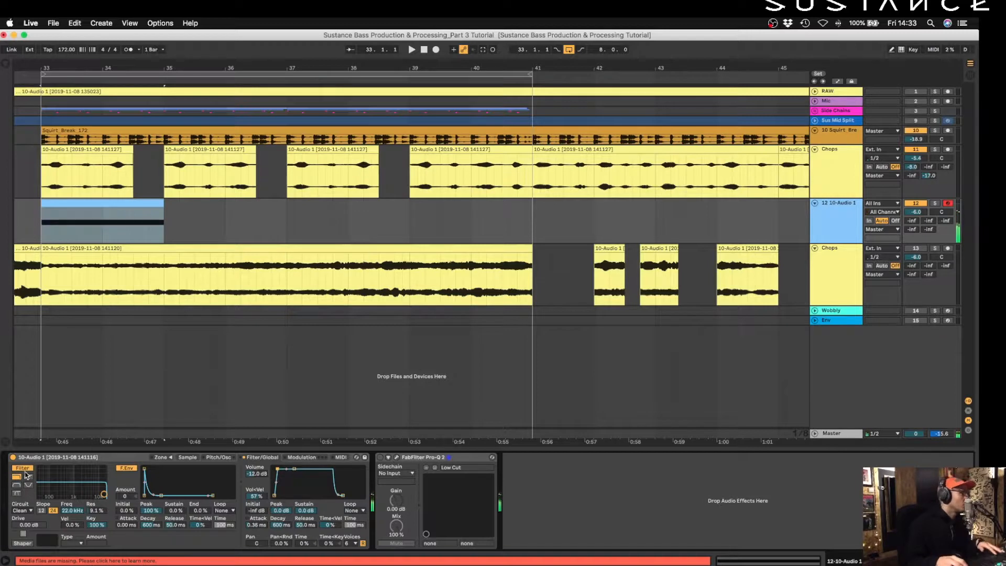
Lower the Sampler's low-pass filter to 411 Hz with 27 % resonance and delete the MIDI clip at 33.1.1
left_click_drag(105, 491, 66, 490)
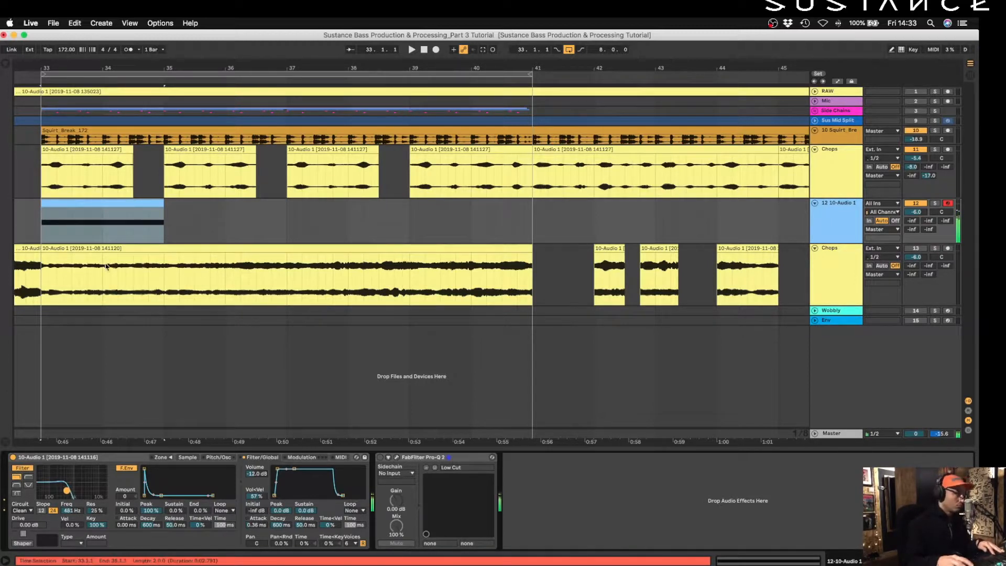
left_click(122, 204)
key("space")
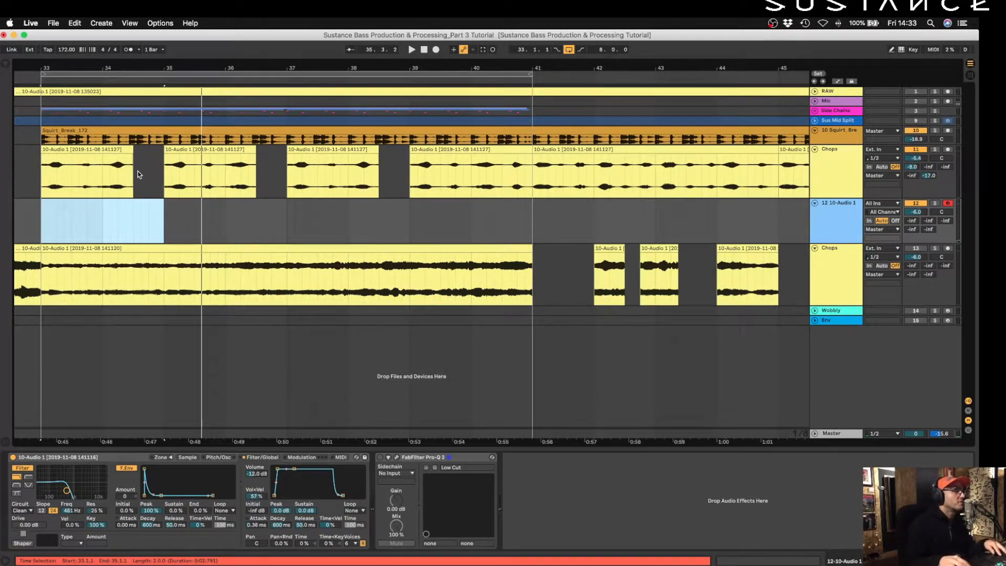
mouse_move(68, 490)
left_mouse_down()
mouse_move(55, 492)
mouse_move(65, 490)
left_mouse_up()
Switch the Sampler's filter circuit to OSR, set its drive to 0.19 dB and enable the Shaper
left_click(22, 510)
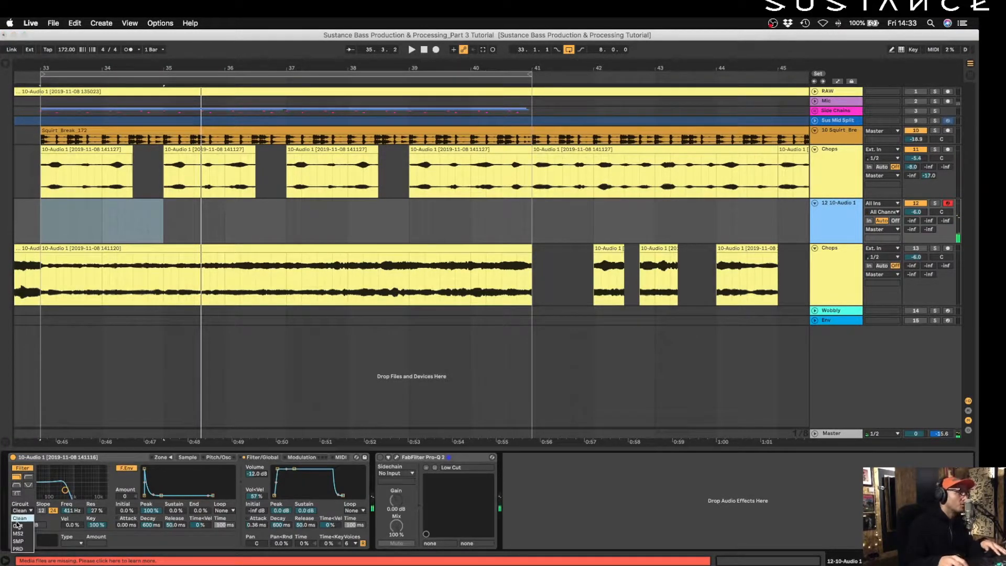
left_click(17, 526)
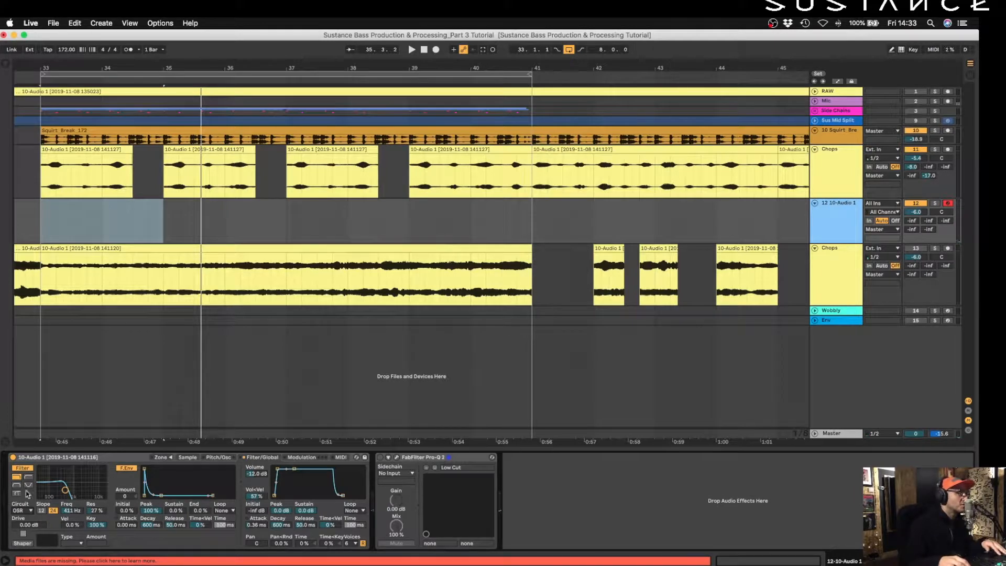
left_click_drag(28, 531, 31, 528)
left_click(22, 543)
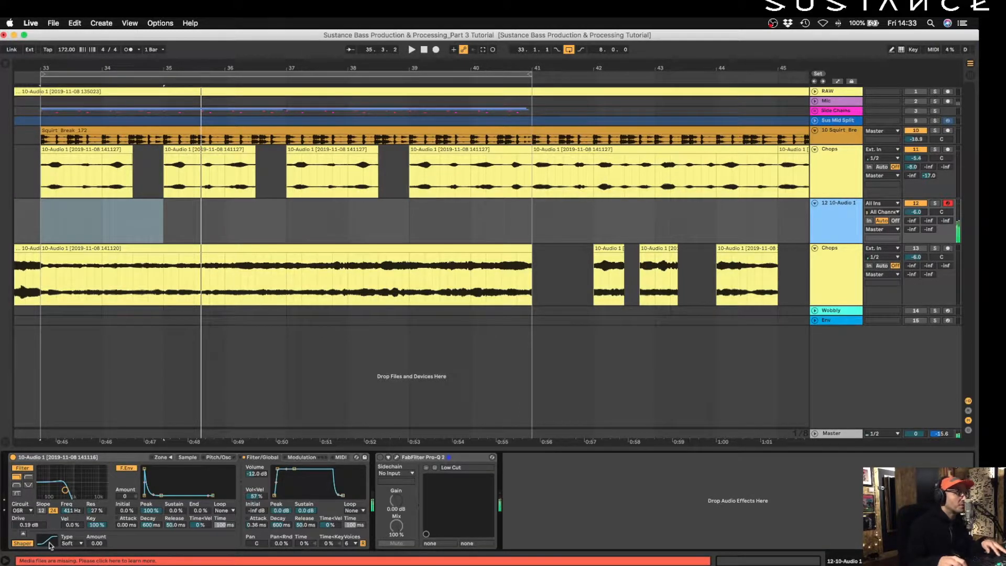
Change the Sampler's Shaper type to Hard and turn the Shaper off
left_click(71, 543)
left_click(77, 528)
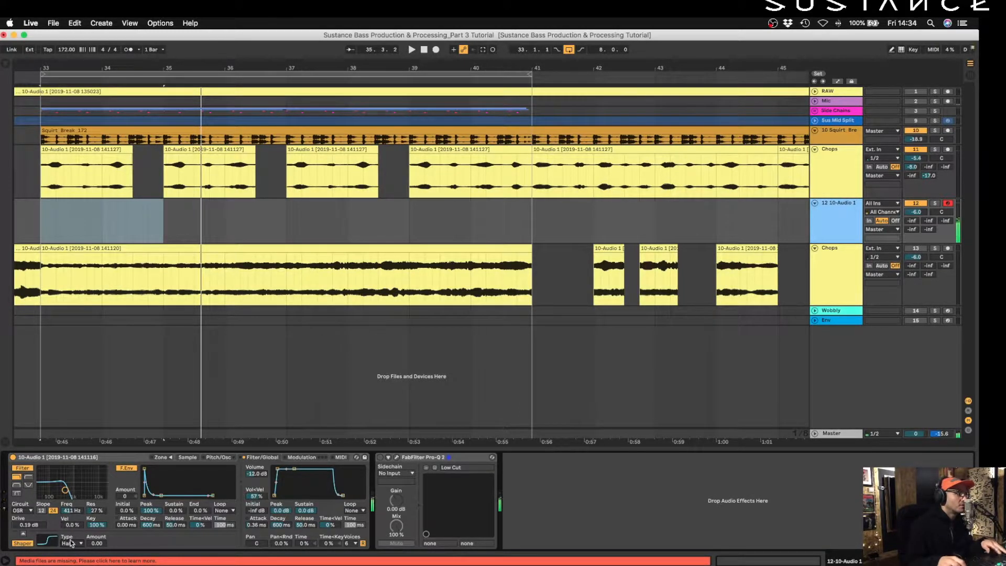
mouse_move(22, 532)
left_mouse_down()
mouse_move(21, 503)
mouse_move(25, 525)
left_mouse_up()
left_click(22, 543)
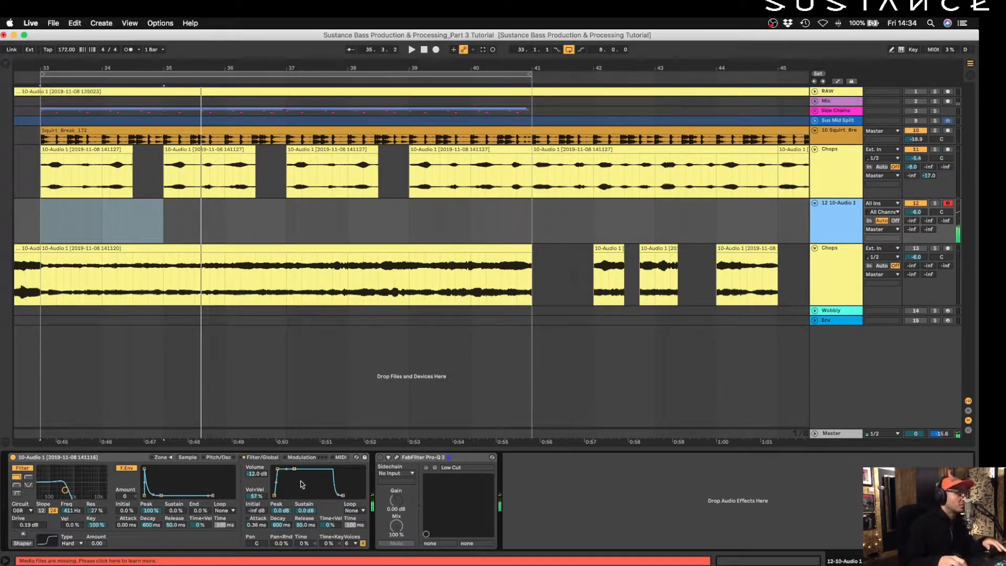
Turn on the Sampler's LFO 1, sync its rate to 5/16 and set its filter modulation amount to 18.2
left_click(302, 457)
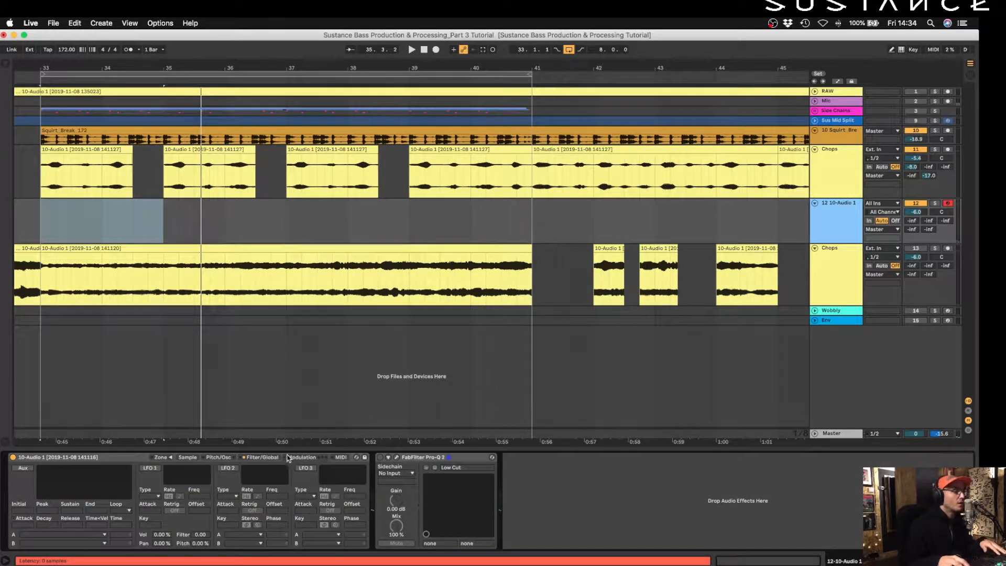
left_click(148, 468)
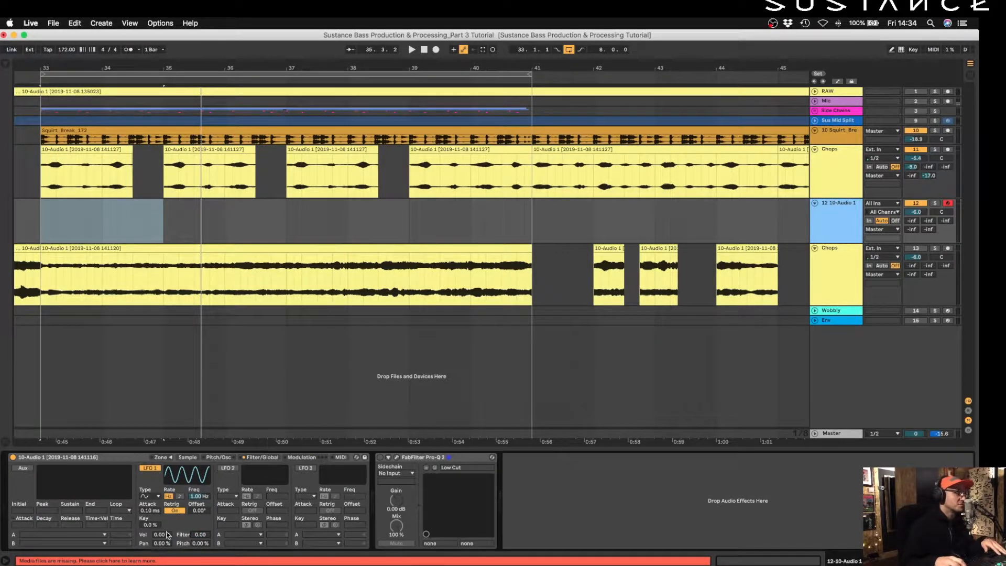
left_click(180, 496)
mouse_move(199, 496)
left_mouse_down()
mouse_move(199, 509)
mouse_move(199, 479)
mouse_move(199, 508)
left_mouse_up()
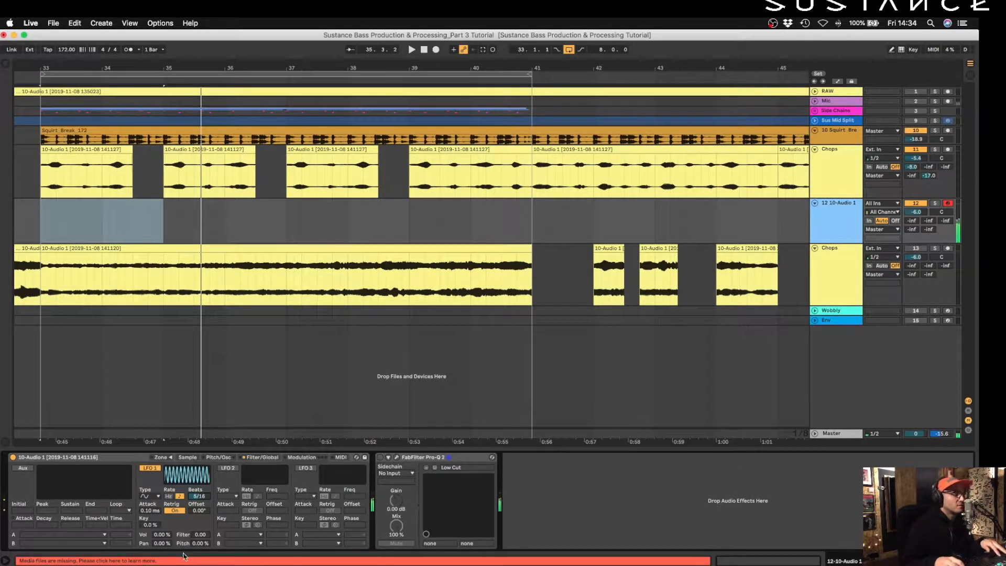
left_click_drag(157, 534, 157, 519)
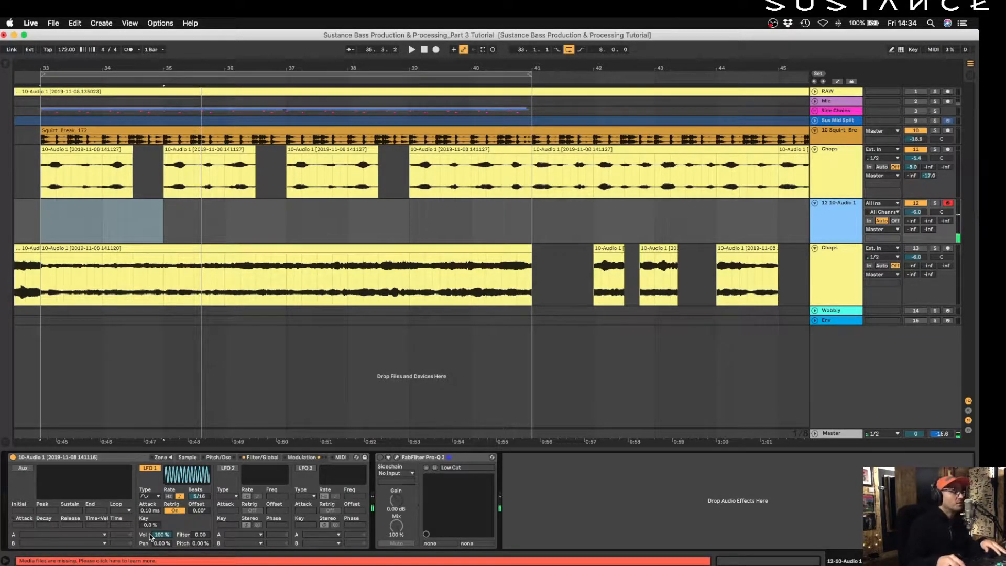
left_click_drag(199, 535, 199, 526)
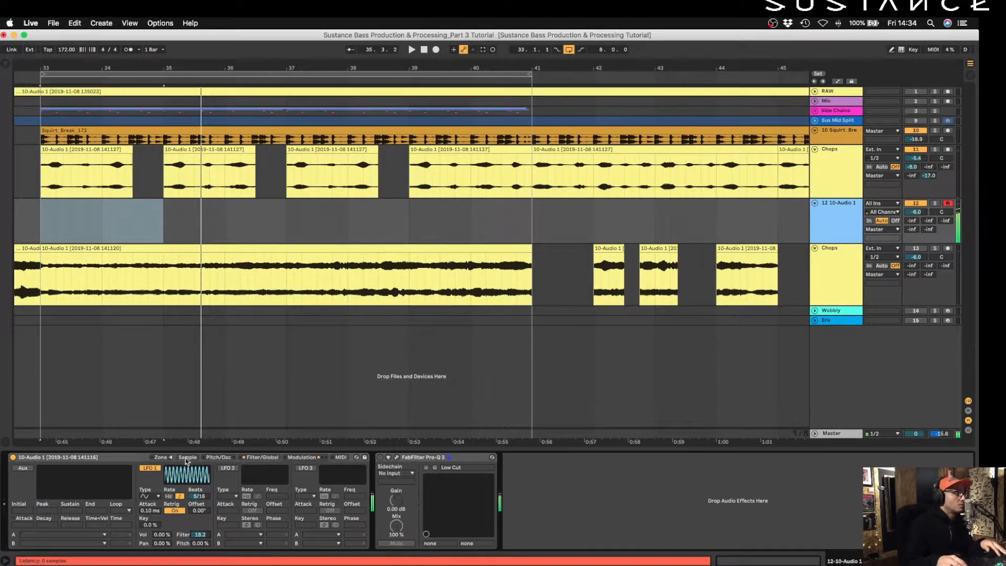
Bring up the Sampler's filter and global settings and audition the wobbling sound against the arrangement from bar 33
left_click(251, 457)
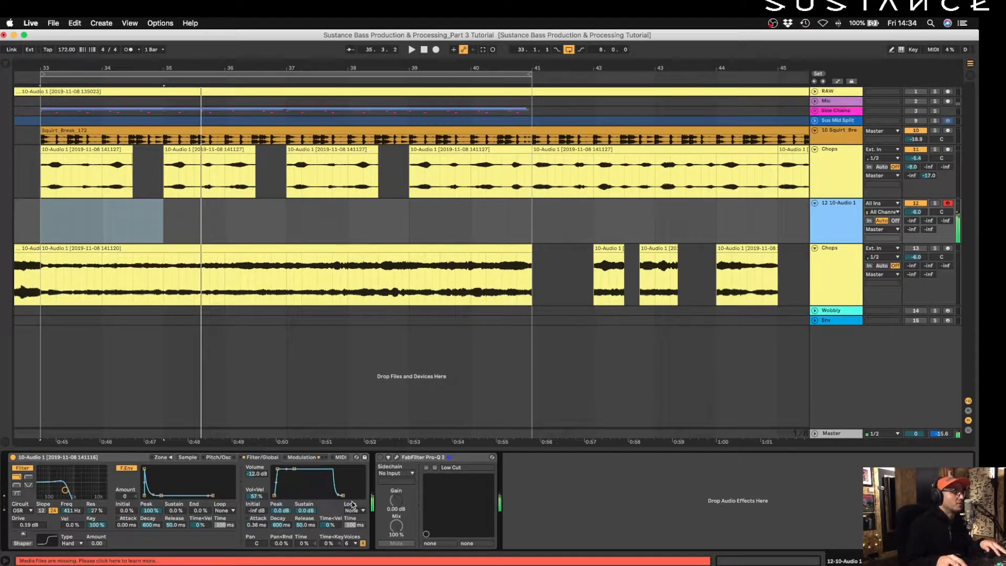
key("space")
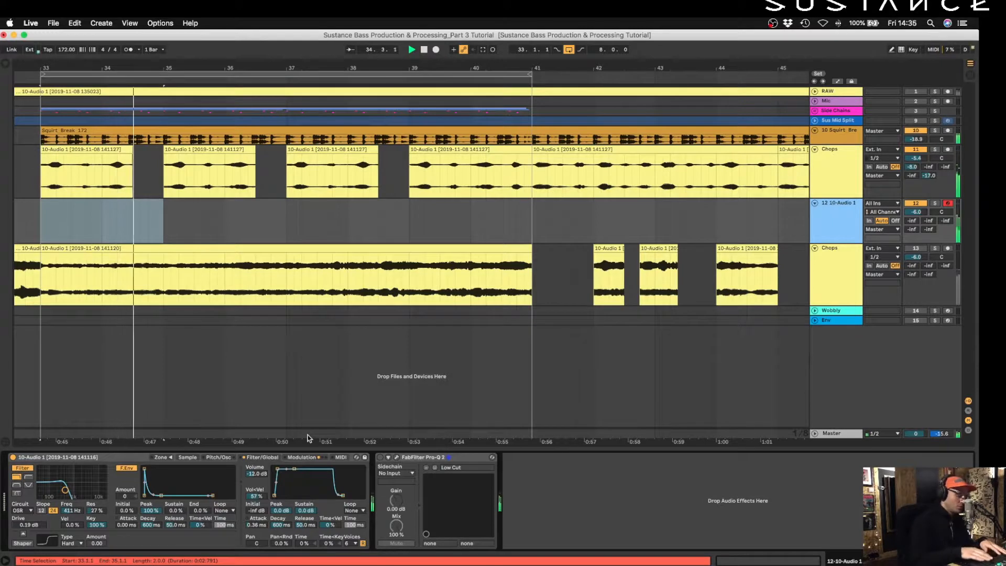
key("space")
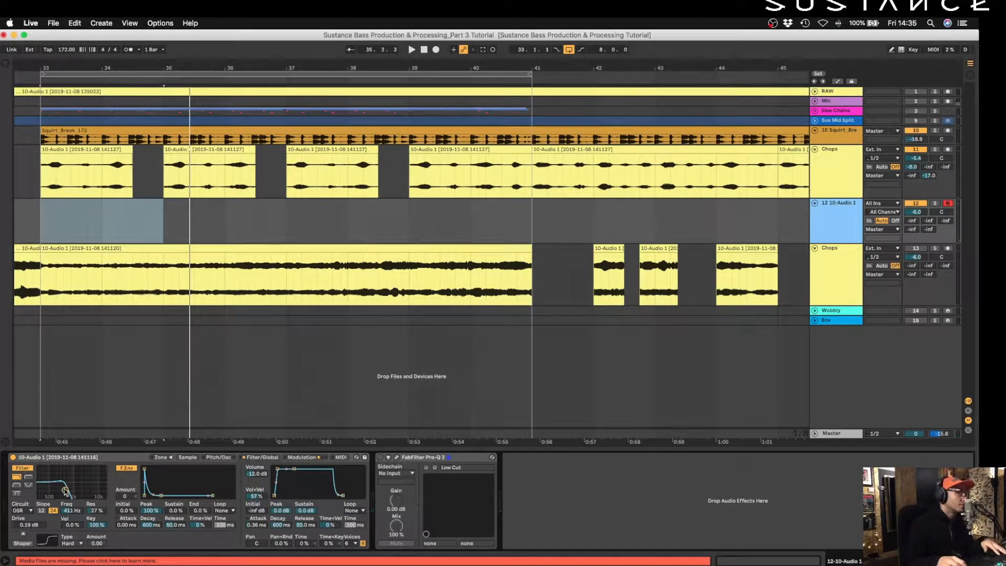
Lower the Sampler track's volume to -15.2 dB while playing it against the break with the upper Chops track temporarily muted
left_click_drag(48, 225, 174, 236)
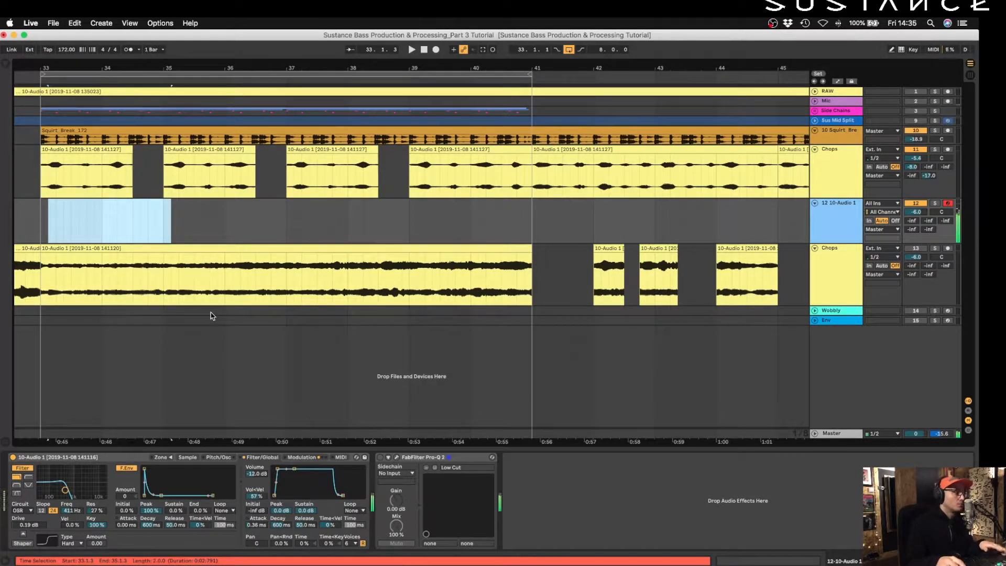
left_click(916, 156)
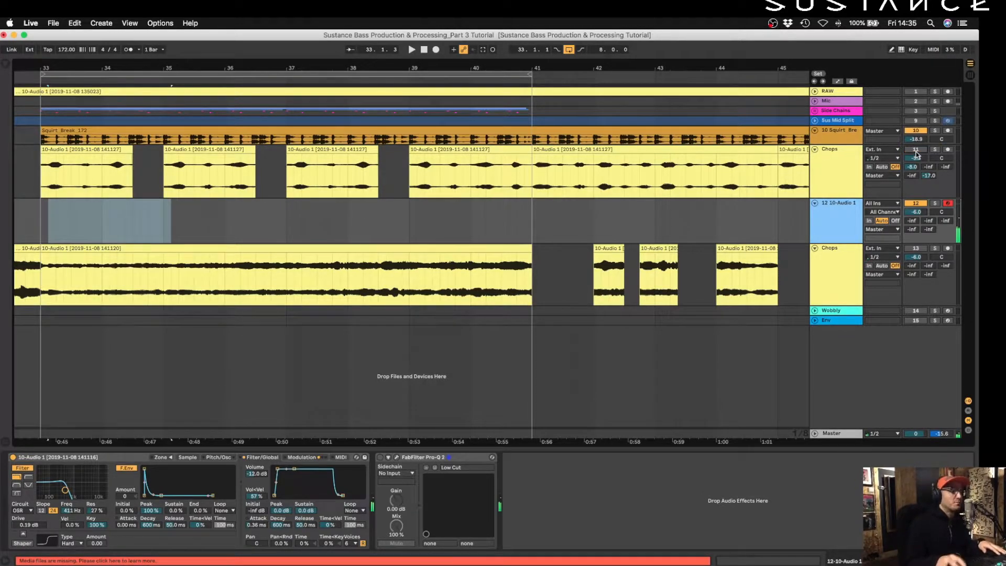
key("space")
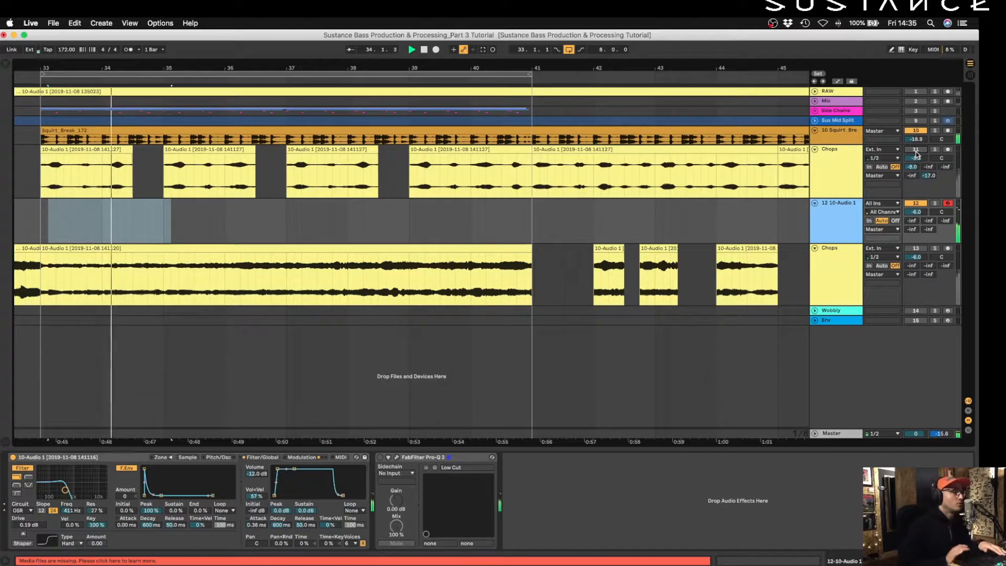
left_click_drag(915, 212, 916, 231)
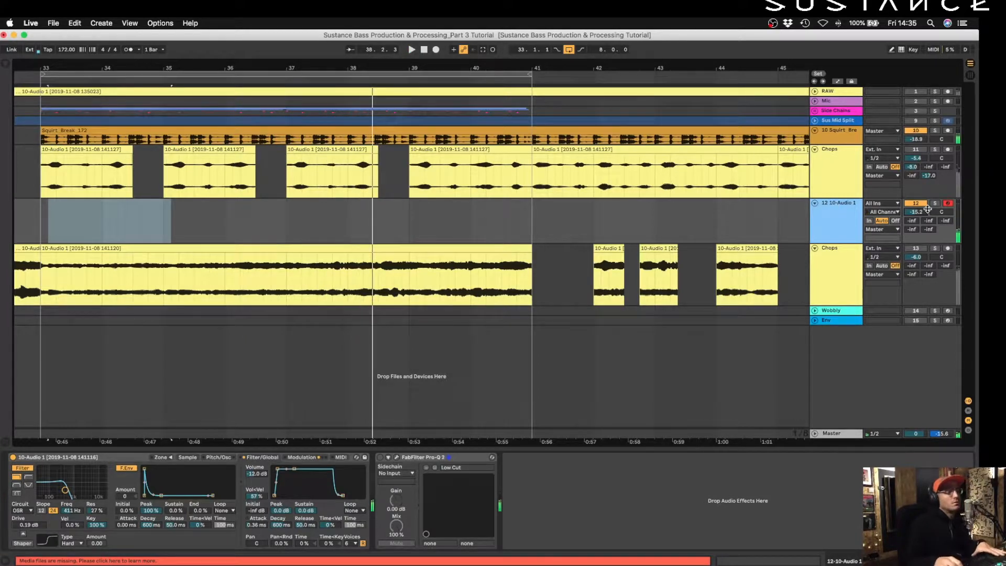
left_click(916, 149)
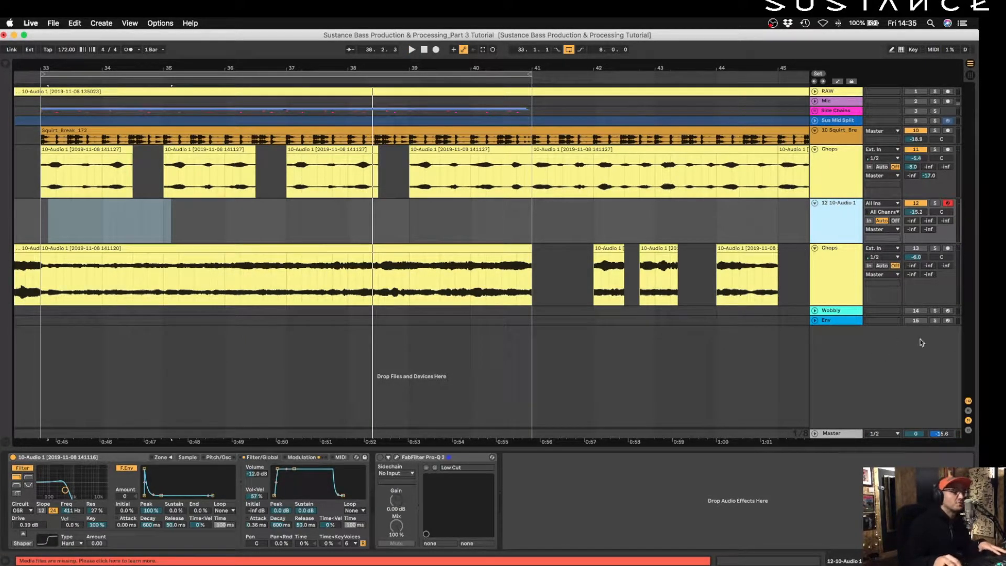
Unfold and activate the Env track, arm it for recording and play the arrangement from 61.3.1
left_click(837, 321)
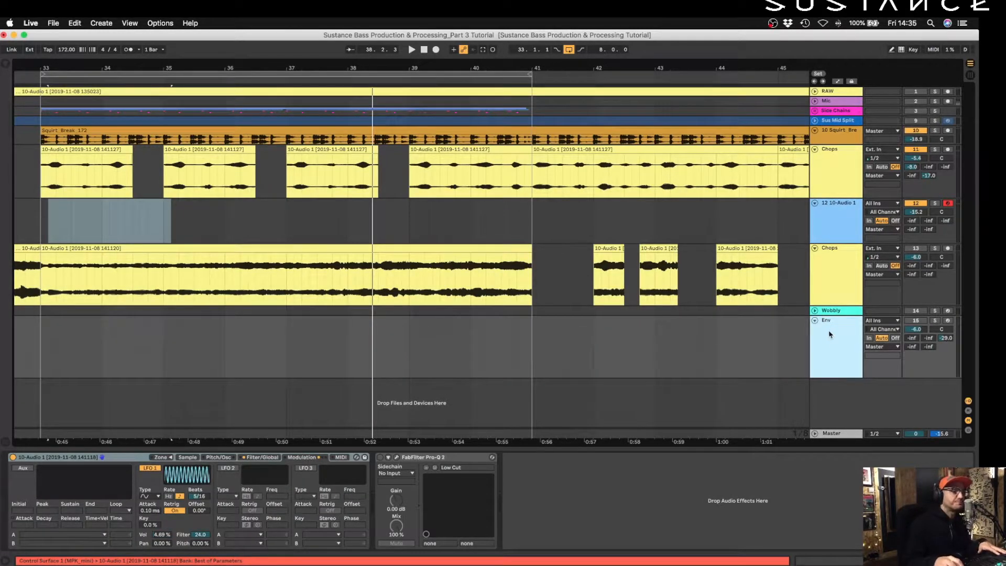
left_click_drag(552, 65, 552, 34)
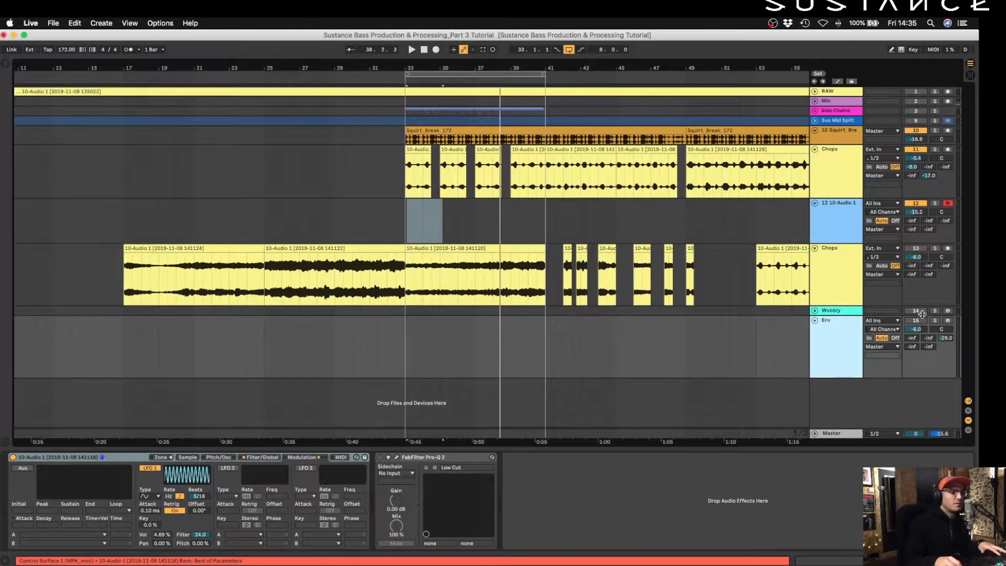
left_click(947, 320)
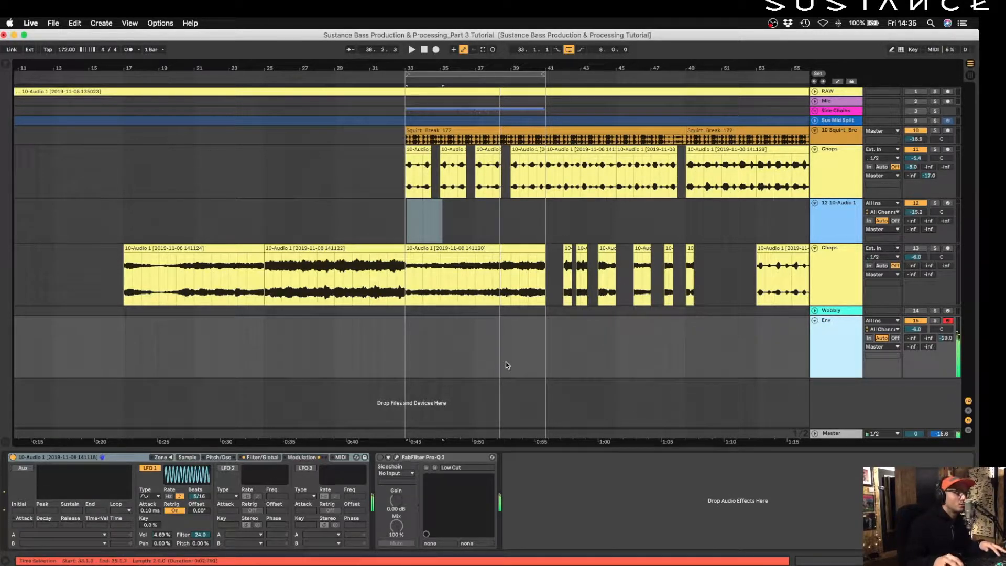
left_click(668, 344)
scroll(668, 344, "right", 10)
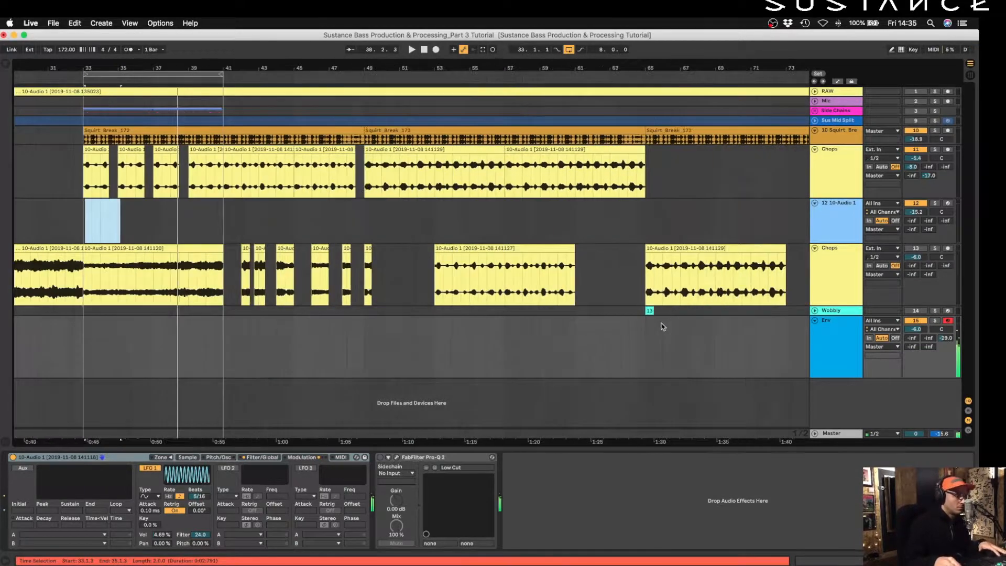
left_click(469, 367)
key("space")
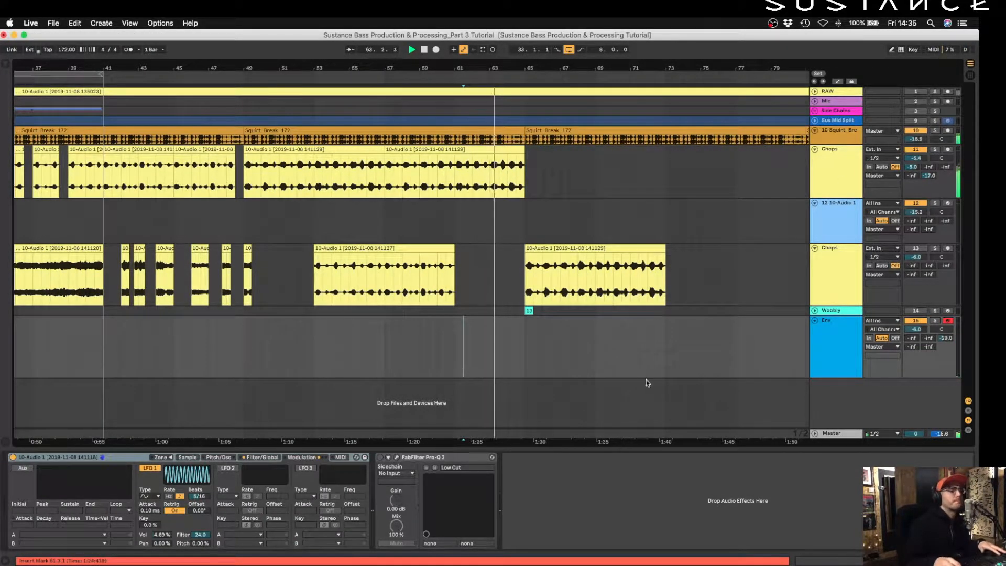
Activate the Wobbly track, unfold it and arm it for recording
left_click(916, 311)
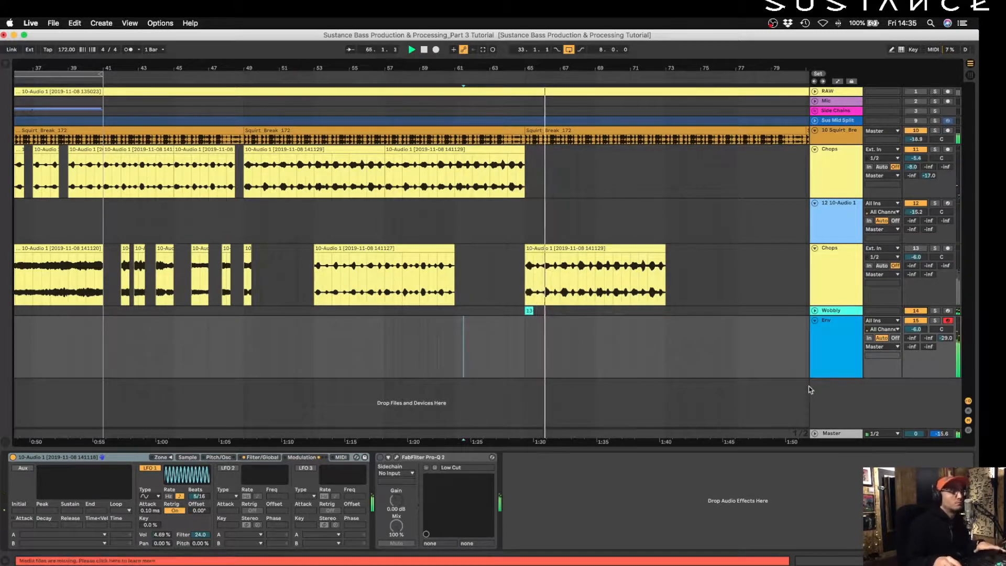
left_click(814, 310)
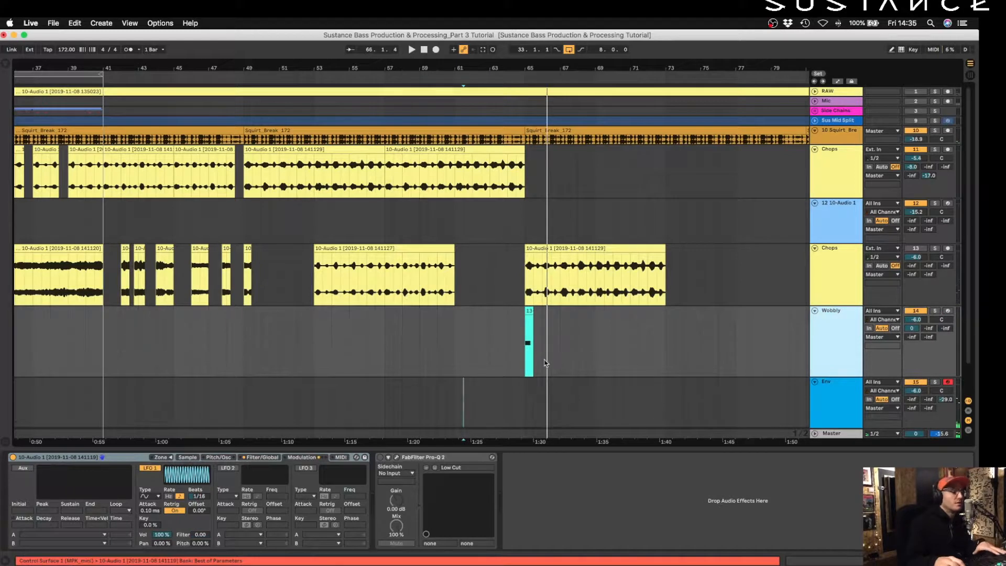
left_click(527, 356)
left_click(833, 339)
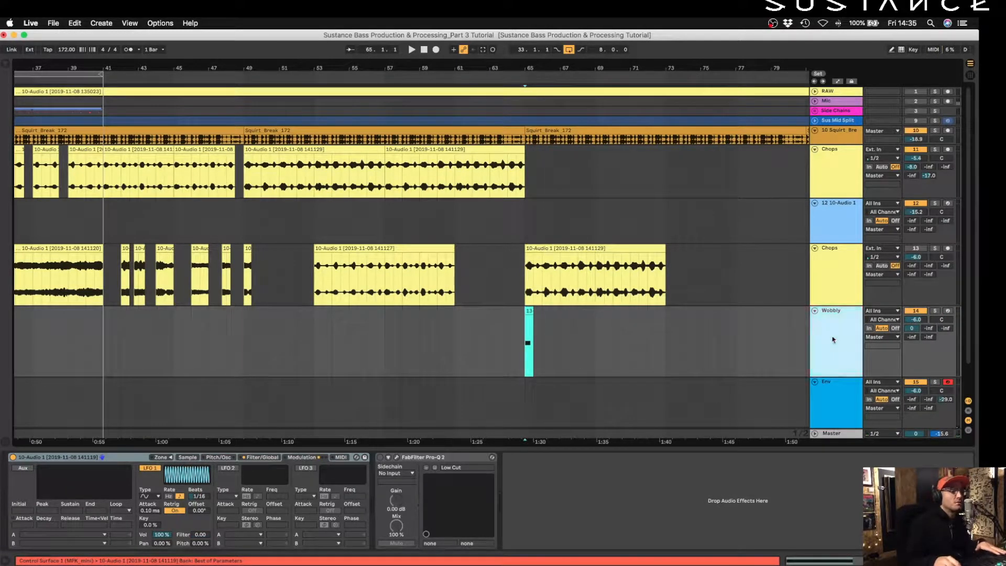
left_click(947, 311)
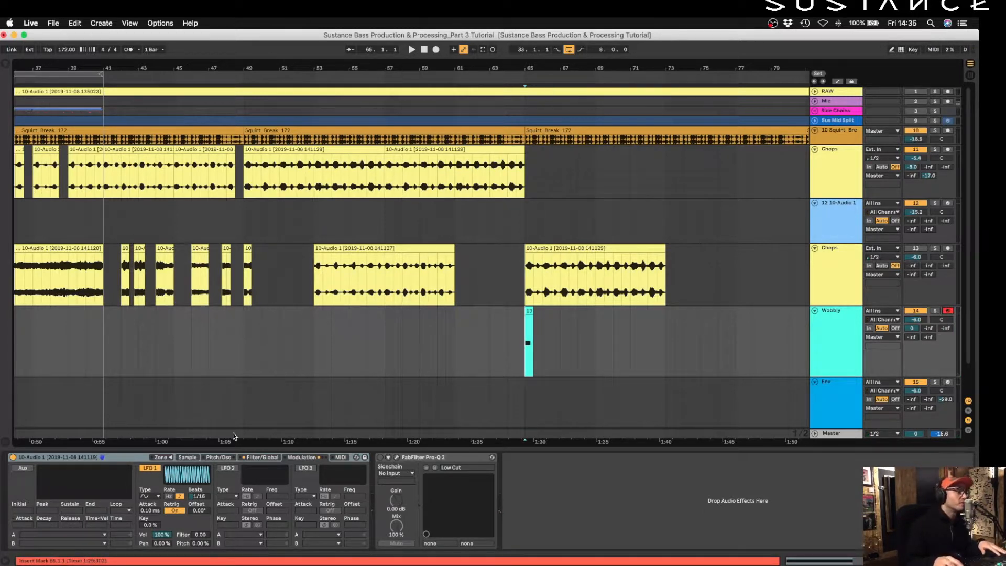
Inspect the Wobbly track's Sampler waveform and audition its clip at bar 65 by playing from 63.4.1
left_click(187, 456)
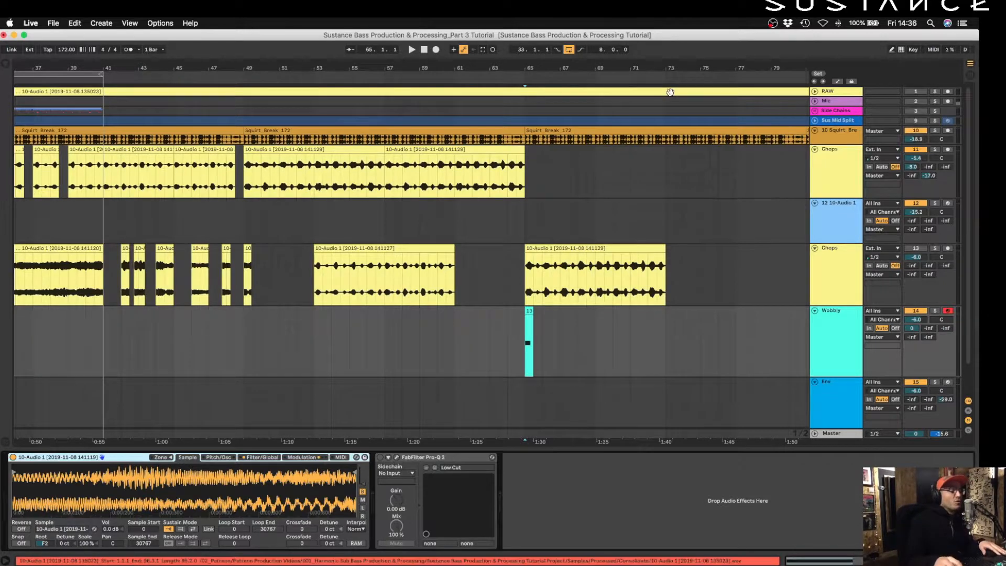
left_click_drag(526, 69, 524, 116)
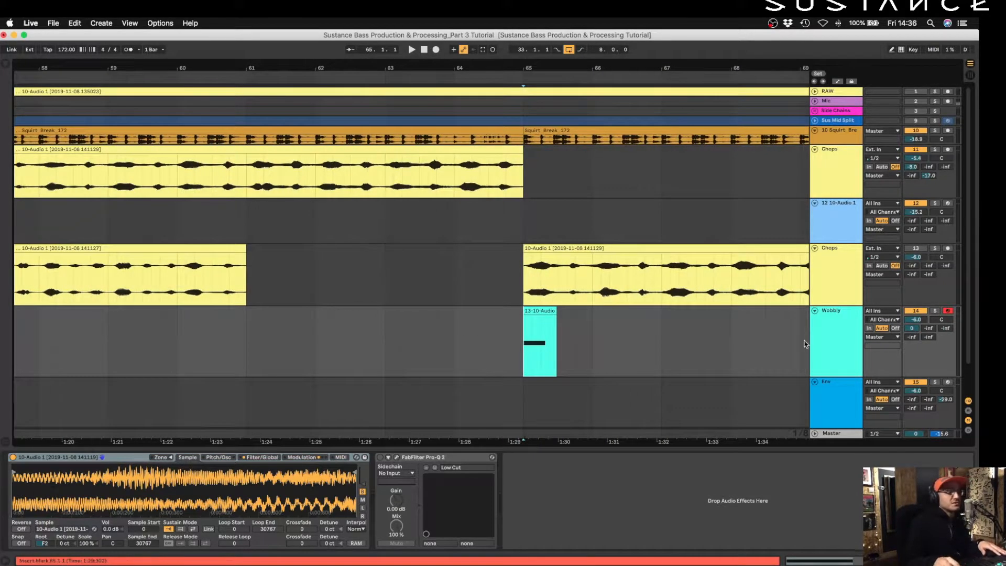
left_click(838, 361)
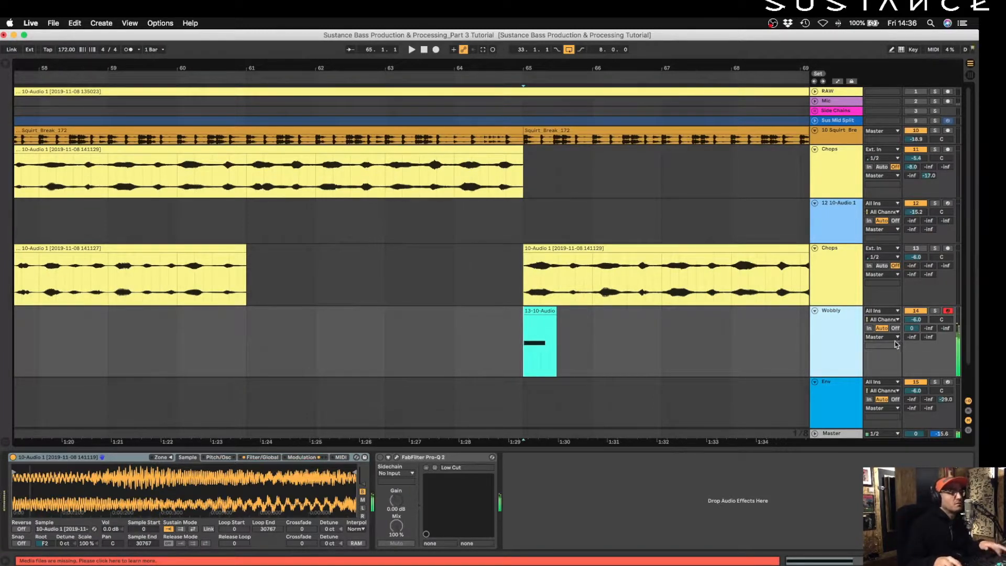
left_click(436, 341)
key("space")
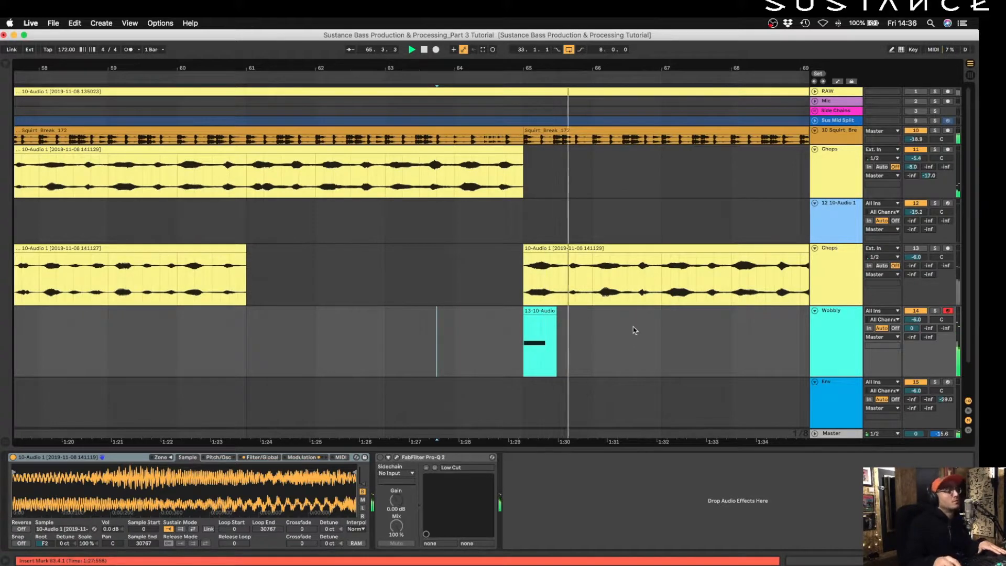
key("space")
Arm the Env track again and rehearse its part against the arrangement from 64.4.1
left_click_drag(702, 71, 575, 42)
left_click(945, 382)
left_click(842, 411)
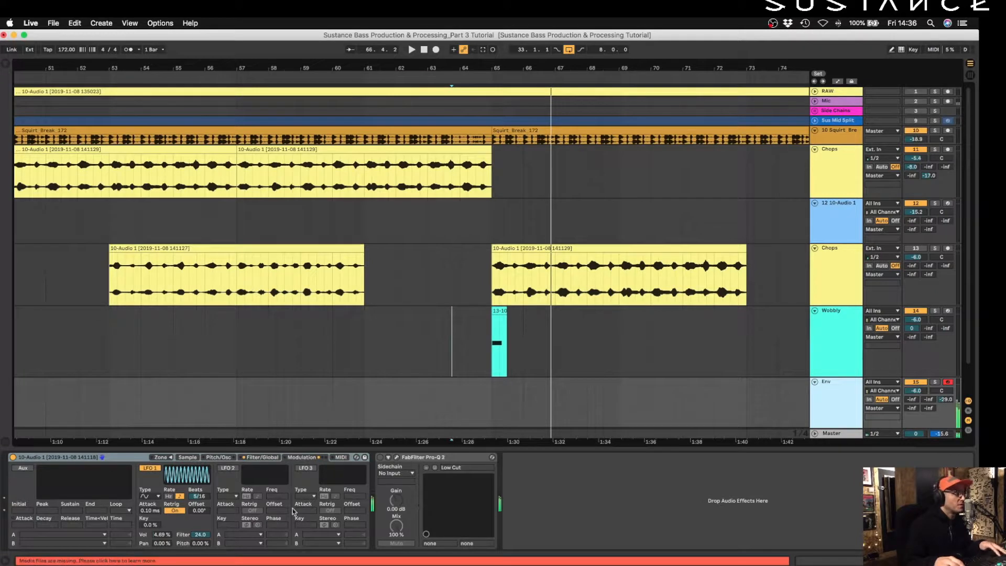
left_click(499, 402)
key("space")
key("space")
left_click(483, 412)
key("space")
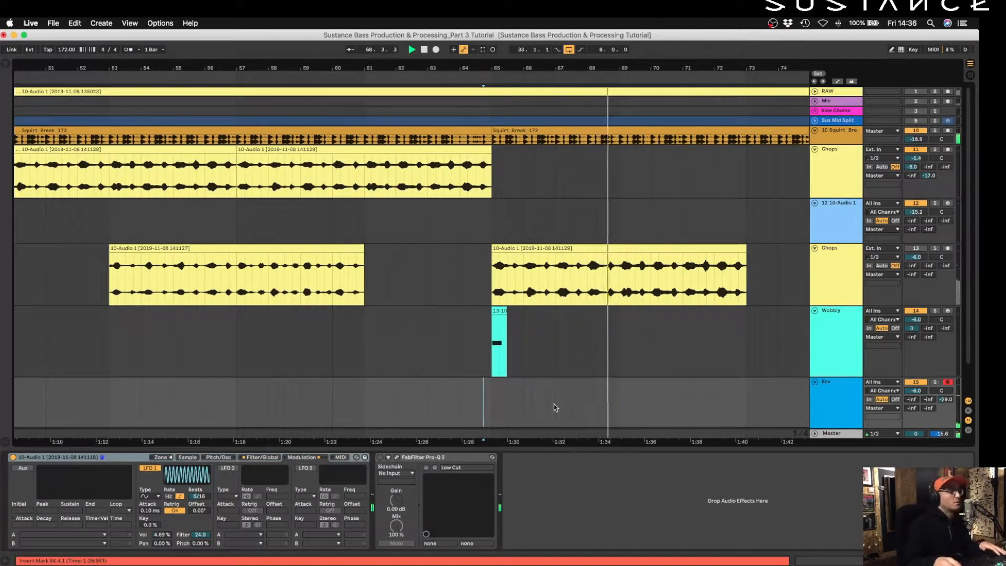
Copy the Wobbly clip to bar 69 and record a repeating-note MIDI clip on the Env track from 64.4.1 to about 72.4
mouse_move(502, 312)
left_mouse_down()
mouse_move(594, 325)
mouse_move(629, 314)
left_mouse_up()
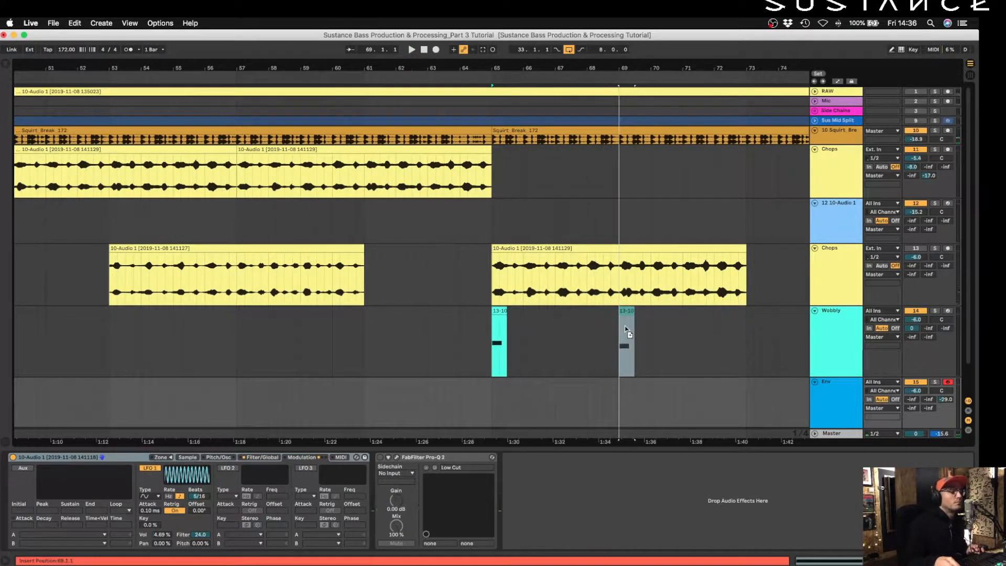
left_click(487, 407)
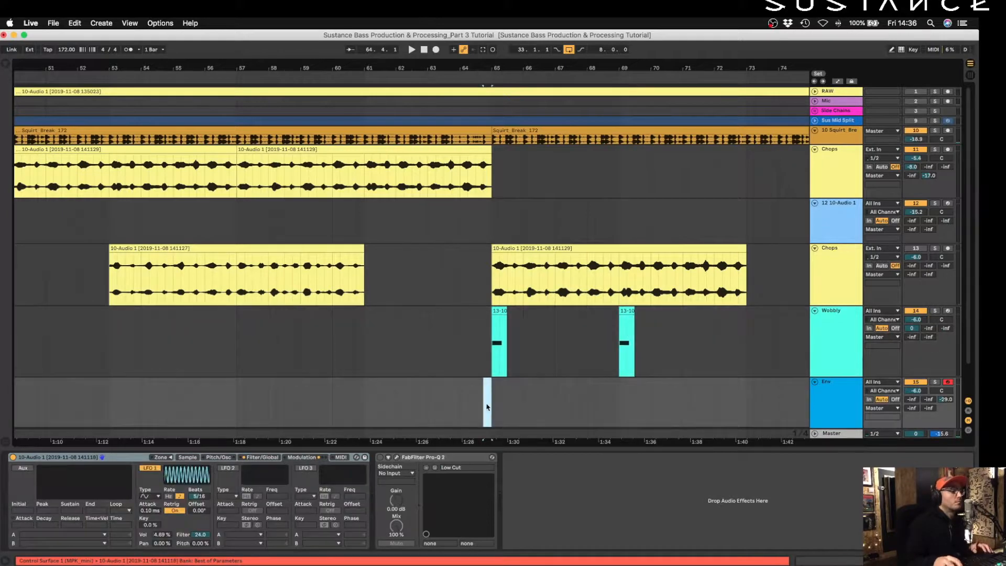
left_click(436, 50)
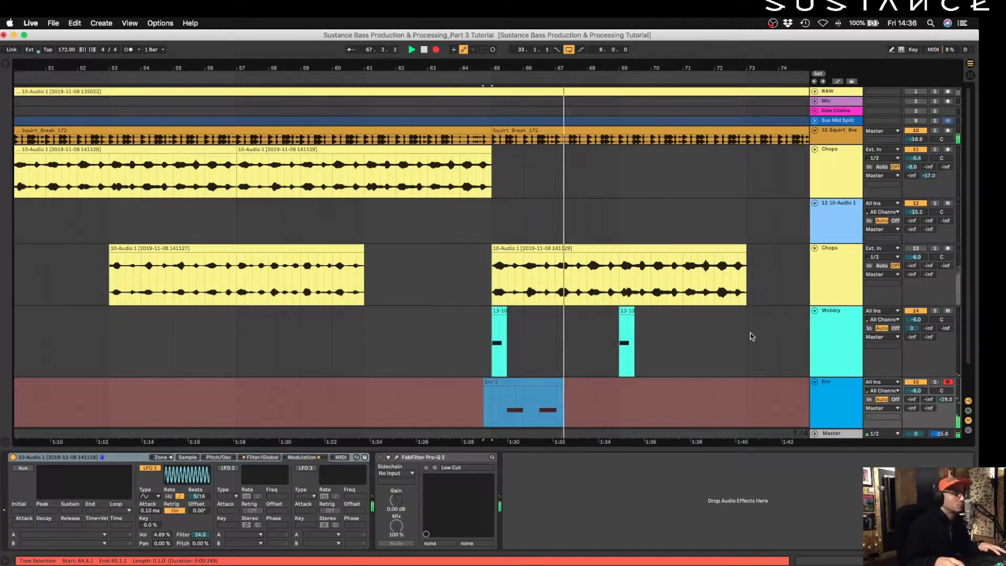
left_click(778, 318)
key("space")
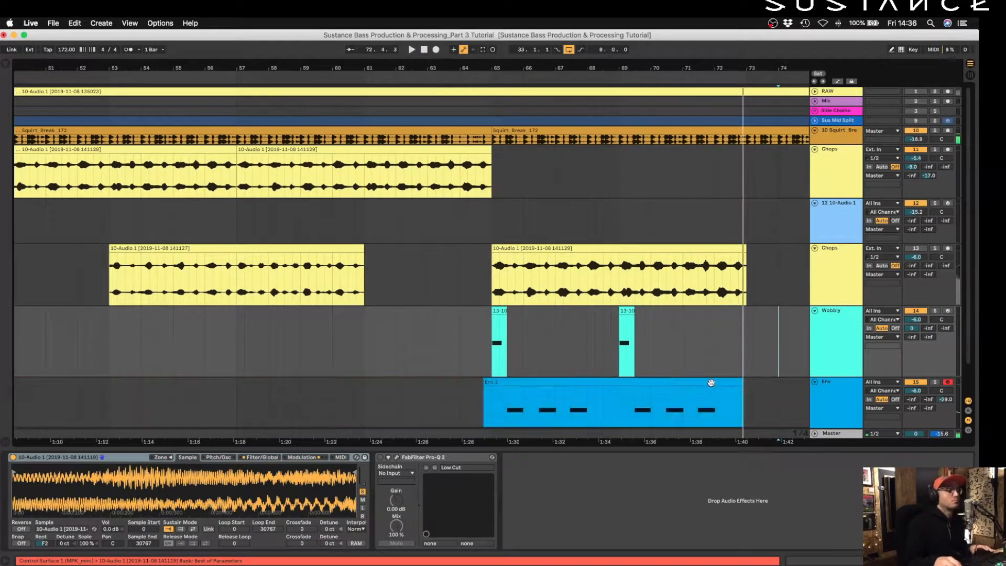
Quantize all the notes in the newly recorded Env clip and play it back
double_click(710, 385)
key("super+a")
key("super+shift+u")
key("Return")
key("space")
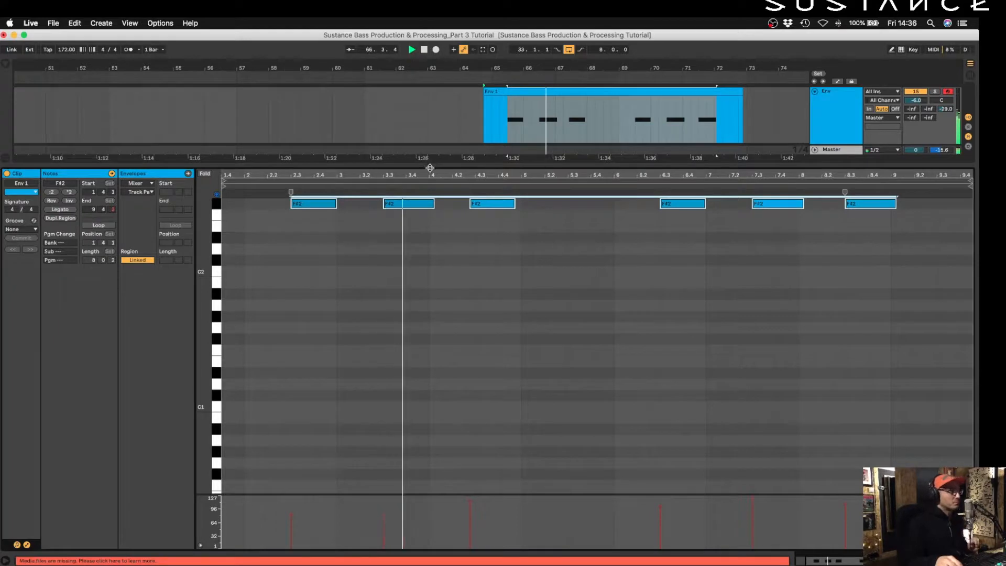
Raise the Env track's volume to -3.3 dB during playback, stop, and reopen the Env clip's notes
key("super+alt+l")
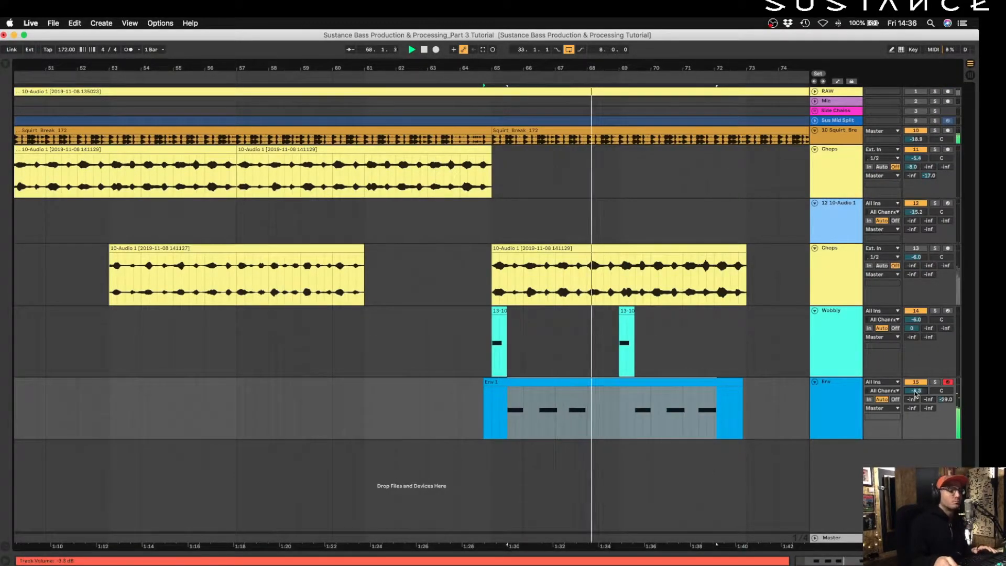
double_click(545, 400)
key("space")
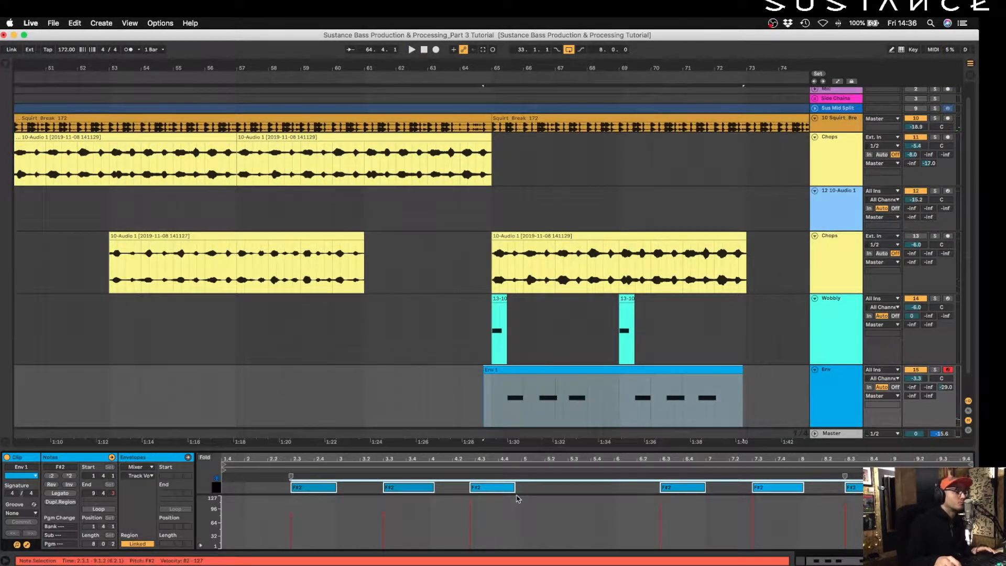
Enlarge the note editor, move the Env clip's third note to beat 4.3, and play the part back
left_click_drag(528, 494, 527, 546)
left_click_drag(504, 447, 504, 308)
left_click(522, 436)
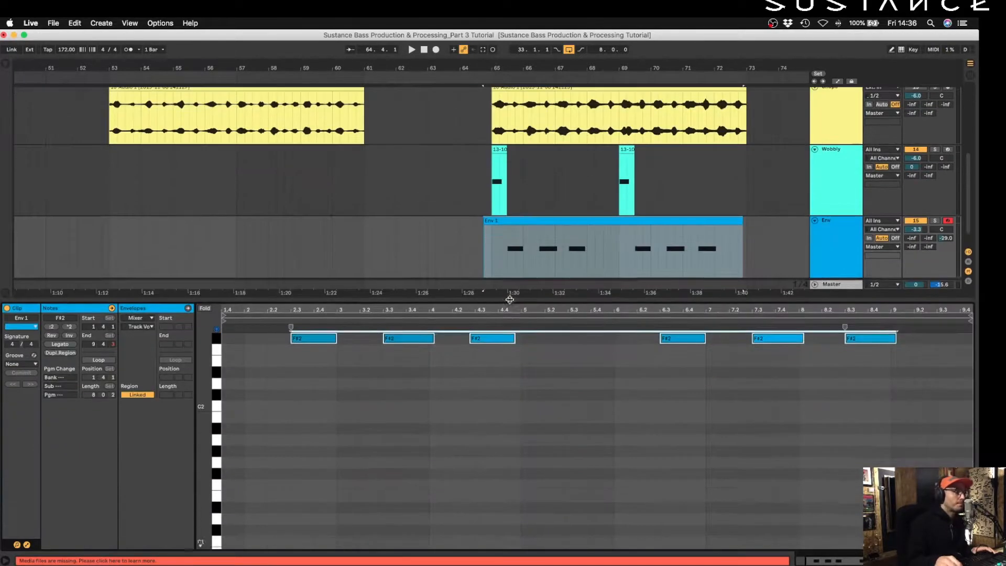
scroll(508, 407, "up", 1)
left_click_drag(488, 380, 496, 385)
left_click(856, 380)
key("space")
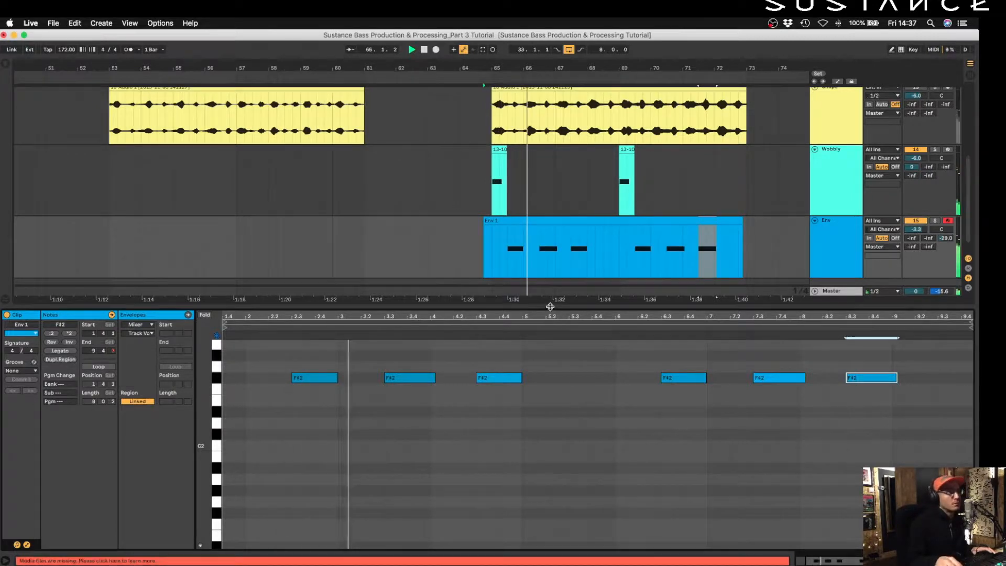
Trim the Env clip to start at 65.1.1, extend it to 73.1.1, and loop that eight-bar range
left_click_drag(550, 308, 548, 516)
left_click_drag(467, 406, 491, 406)
key("Delete")
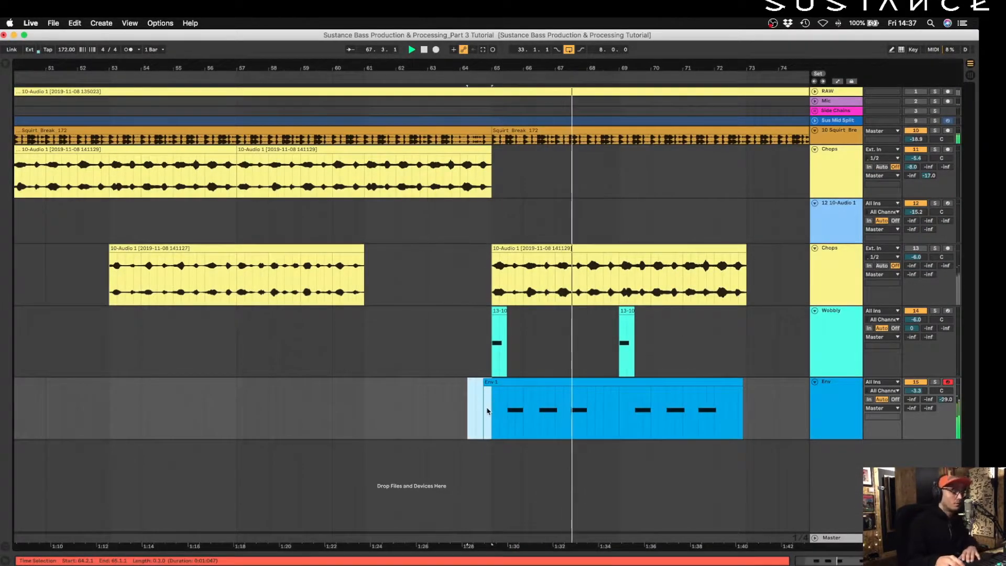
key("space")
mouse_move(753, 393)
left_mouse_down()
mouse_move(742, 391)
mouse_move(746, 381)
left_mouse_up()
left_click(751, 387)
key("super+l")
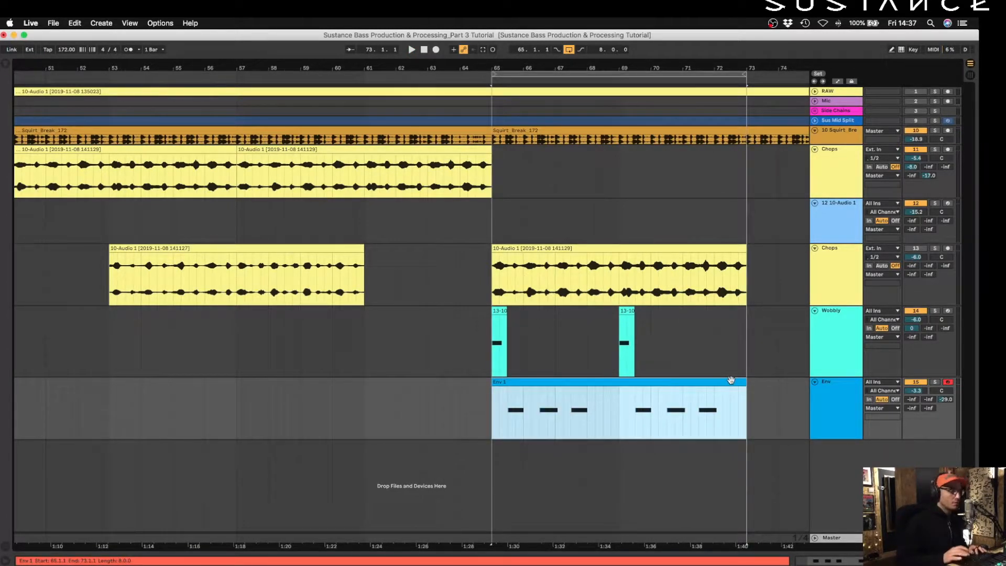
Play the eight-bar loop and unmute the Chops track above Wobbly
key("space")
key("minus")
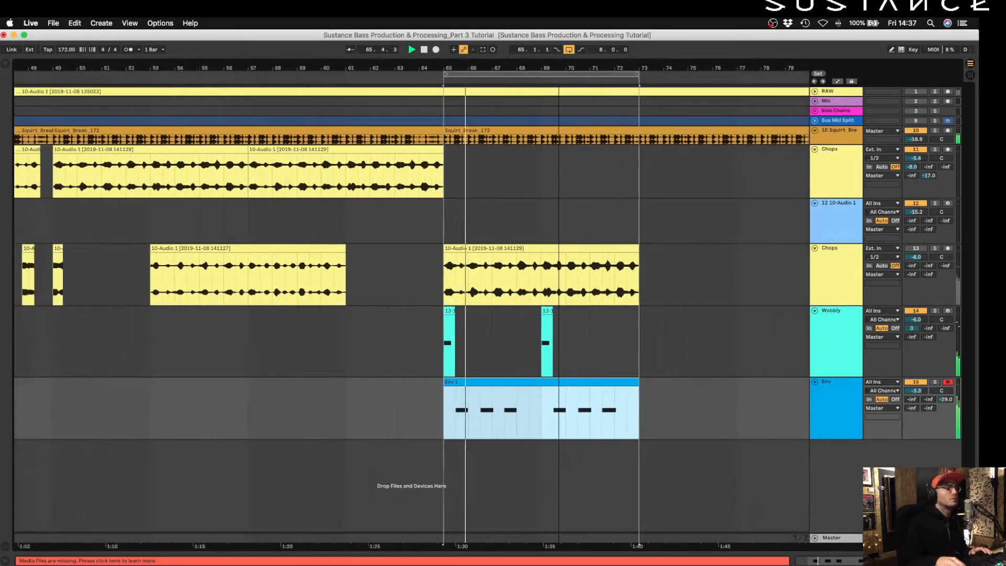
left_click(915, 249)
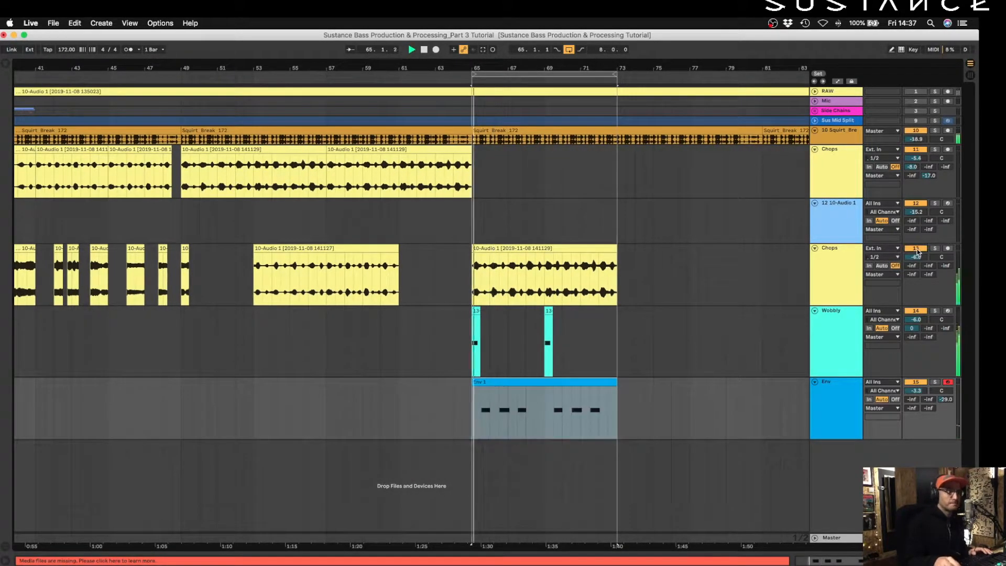
key("space")
Delete the Chops audio up to 65.3.1 above the first Wobbly clip and play from 64.4.3
key("plus")
key("plus")
left_click_drag(352, 253, 416, 277)
key("Delete")
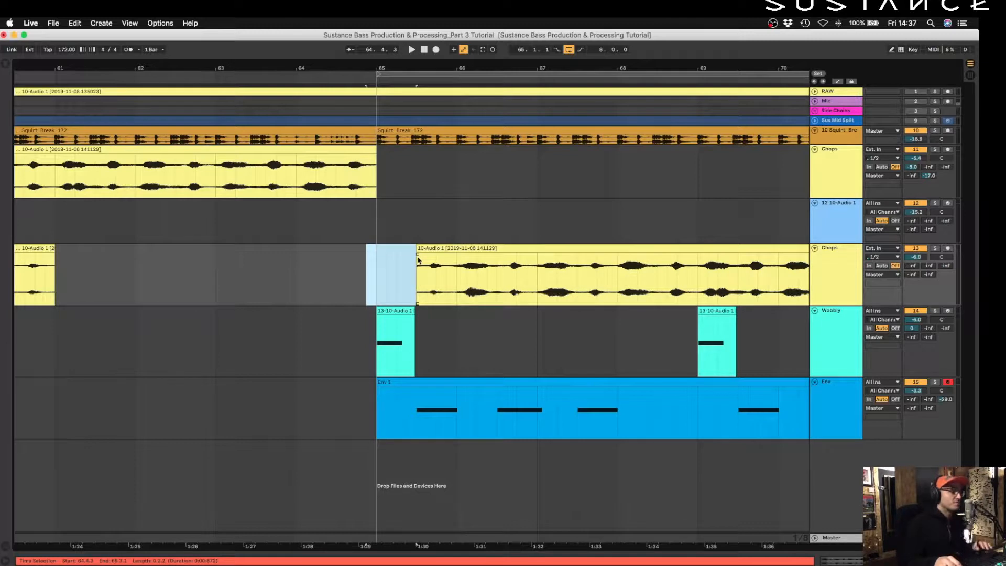
left_click(365, 268)
key("space")
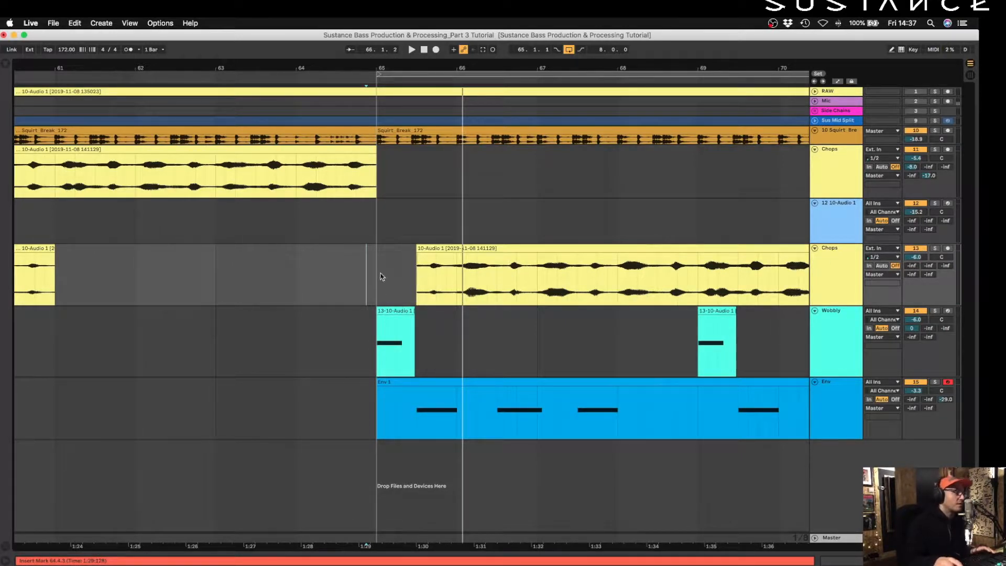
left_click_drag(547, 63, 530, 63)
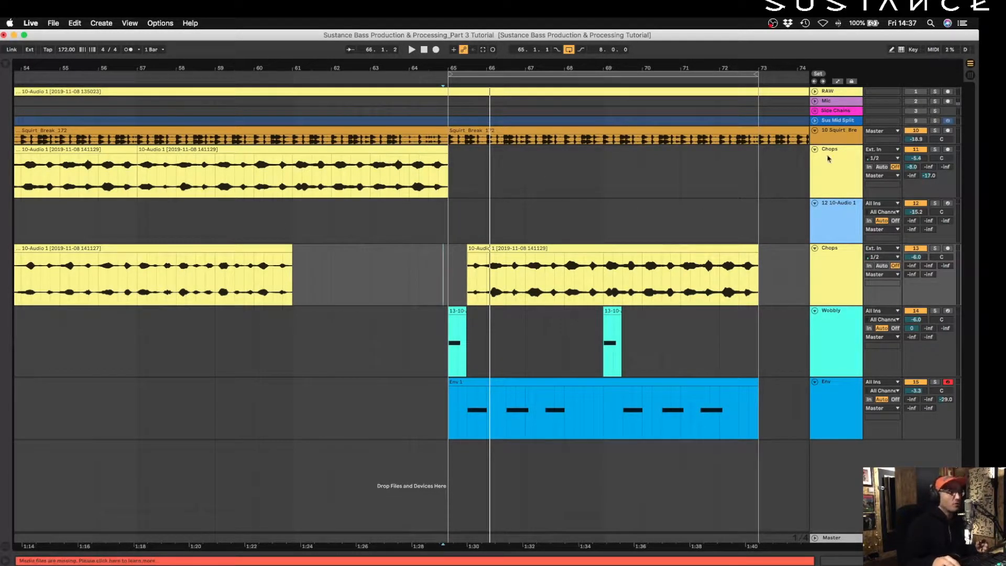
mouse_move(841, 95)
left_mouse_down()
mouse_move(844, 247)
mouse_move(840, 93)
left_mouse_up()
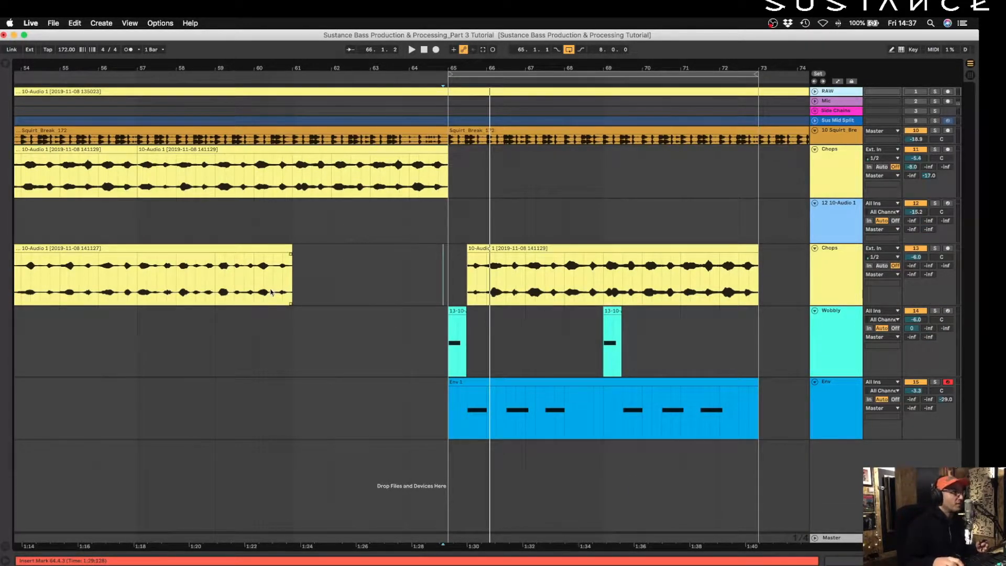
left_click(828, 144)
left_click_drag(827, 144, 761, 143)
left_click_drag(524, 68, 518, 16)
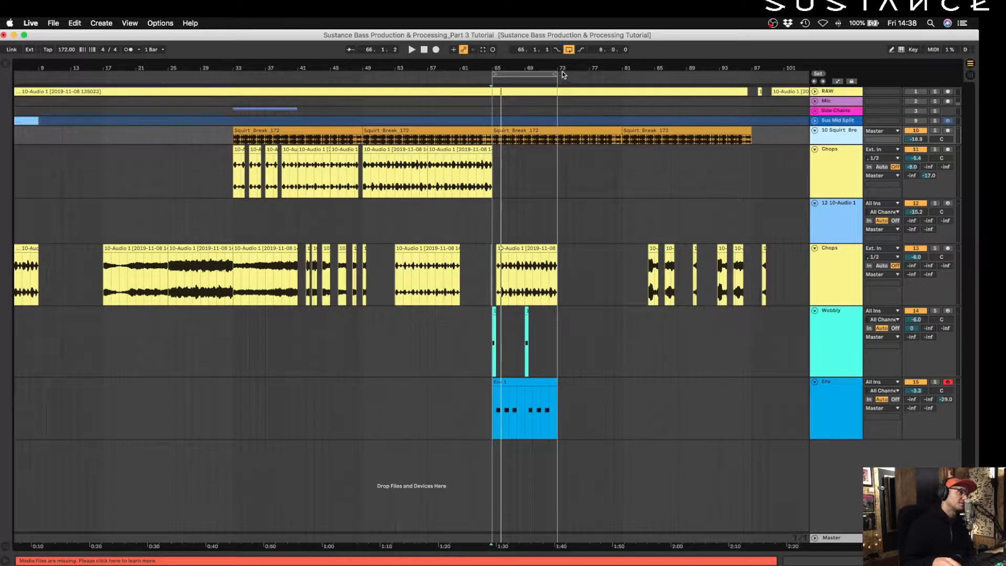
left_click_drag(562, 68, 563, 108)
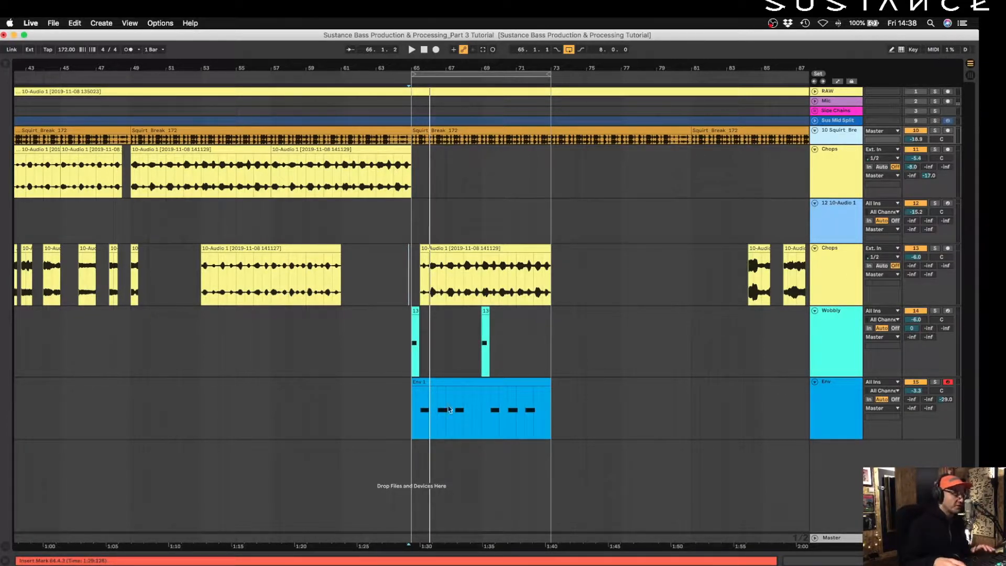
Audition the Chops, Wobbly and Env parts together by repeatedly playing from 64.4.3
left_click_drag(459, 68, 444, 342)
left_click(269, 412)
key("space")
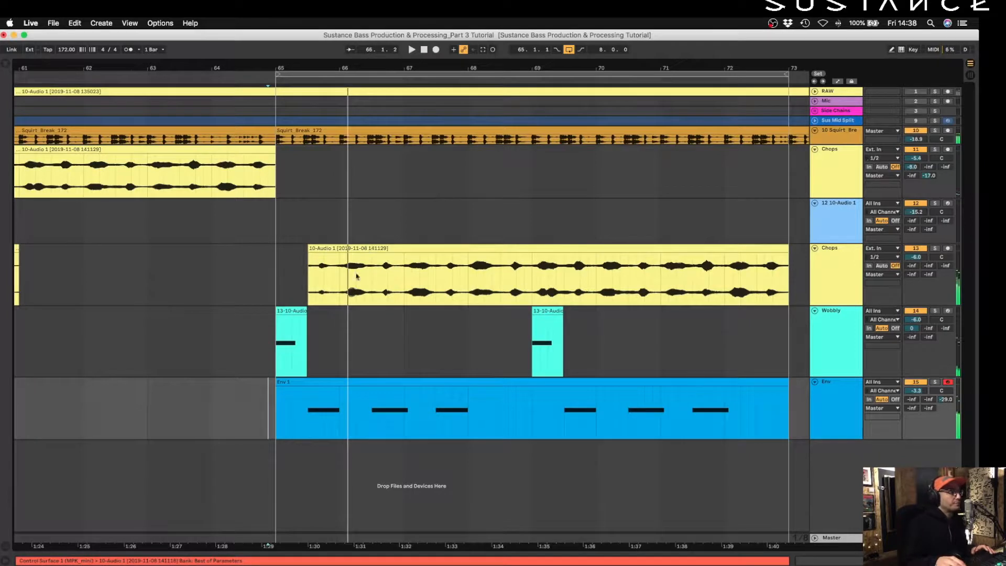
left_click_drag(376, 64, 377, 25)
key("space")
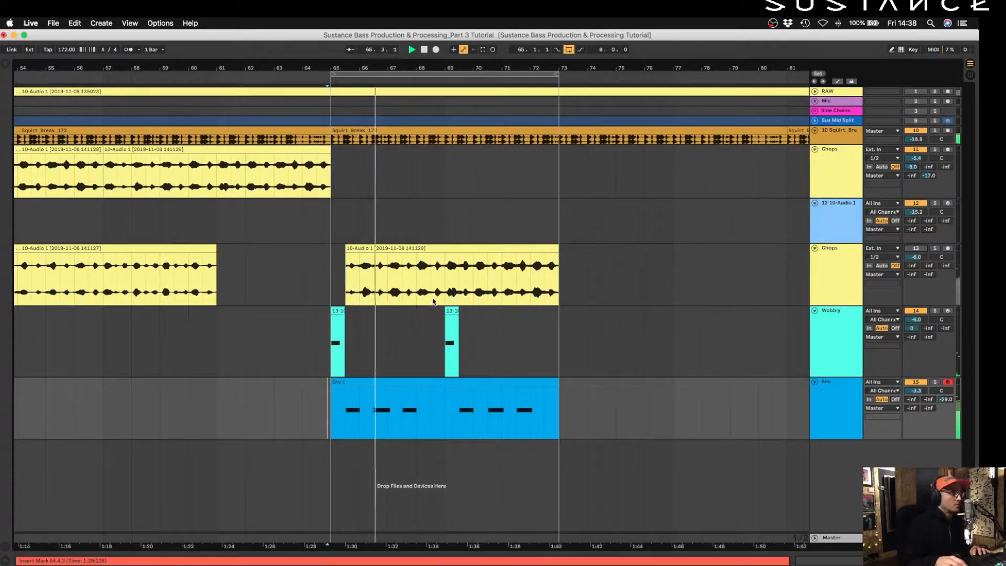
key("space")
key("space")
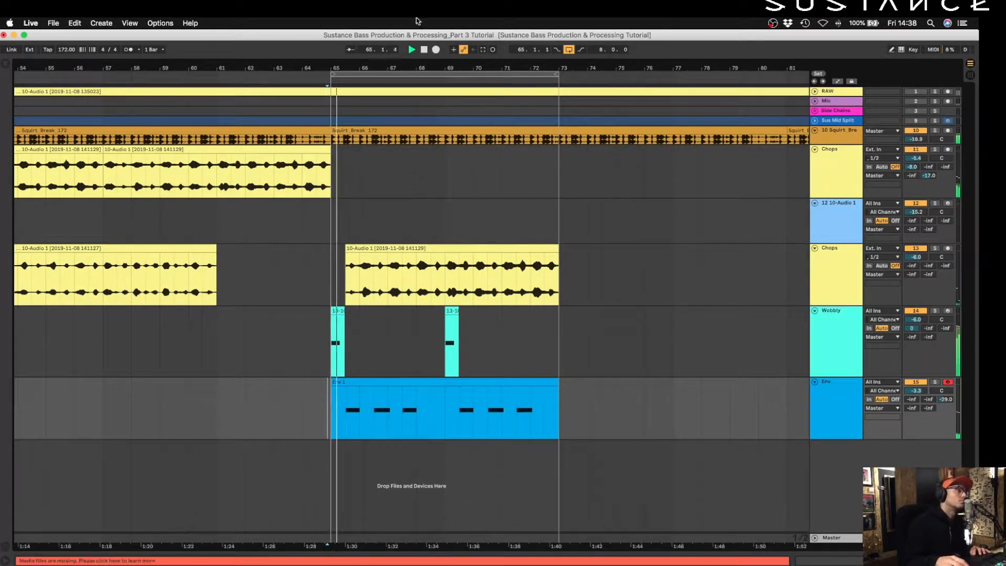
key("plus")
key("plus")
key("space")
key("space")
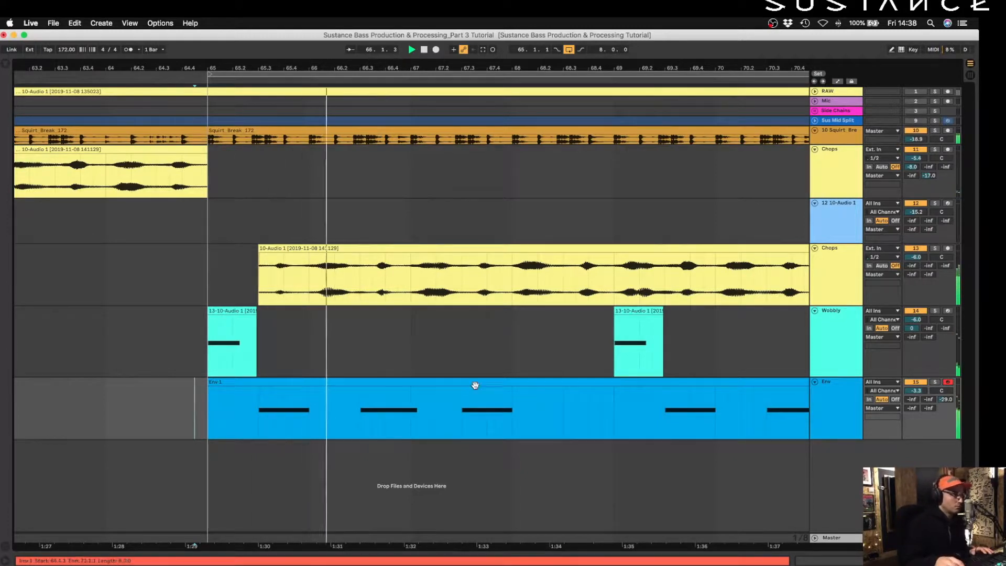
key("space")
Delete the Chops audio from 66.3.1 to 67.1.1 and play the pattern from 65.1.1
left_click_drag(360, 288, 410, 289)
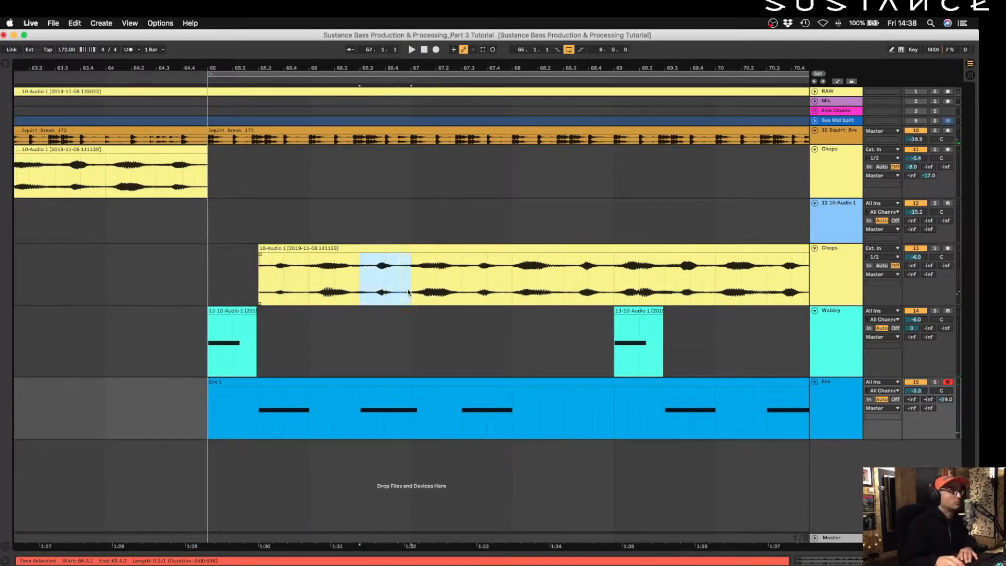
key("Delete")
left_click(212, 288)
key("space")
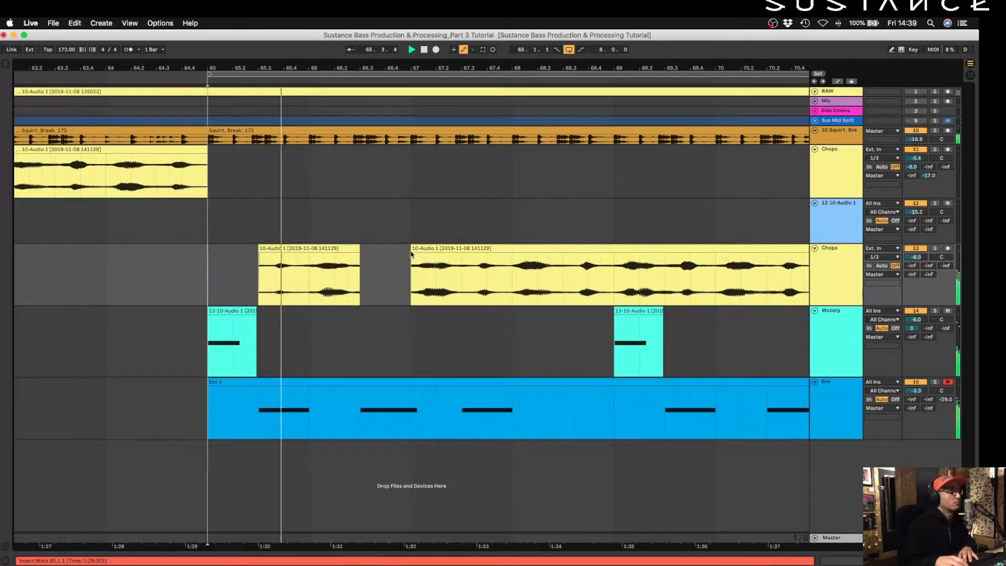
Extend the gap in the Chops audio to 67.3.1 and replay the pattern from just before bar 65
left_click_drag(357, 254, 448, 278)
key("space")
key("Delete")
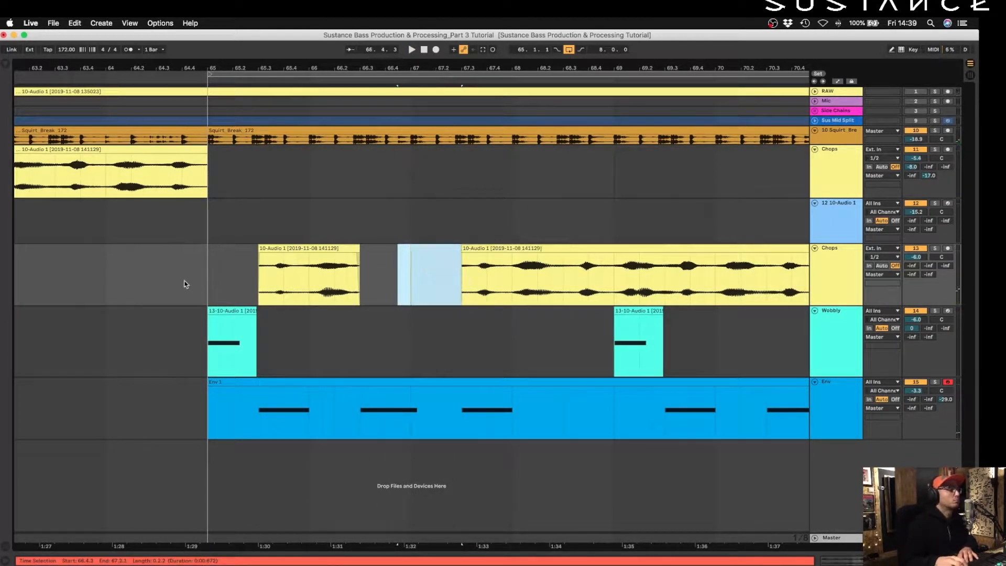
left_click_drag(169, 277, 181, 277)
key("space")
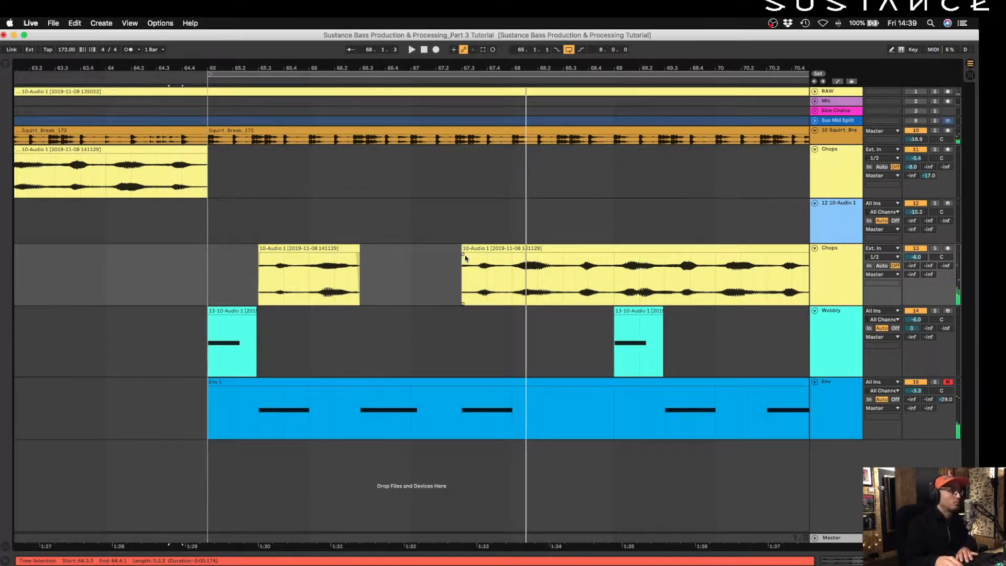
left_click(195, 277)
key("space")
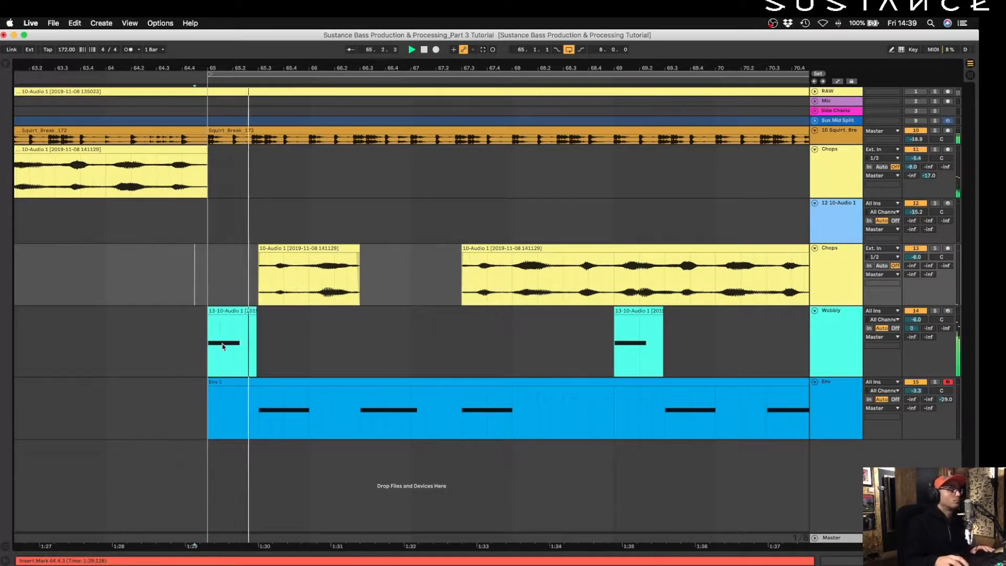
scroll(542, 312, "right", 3)
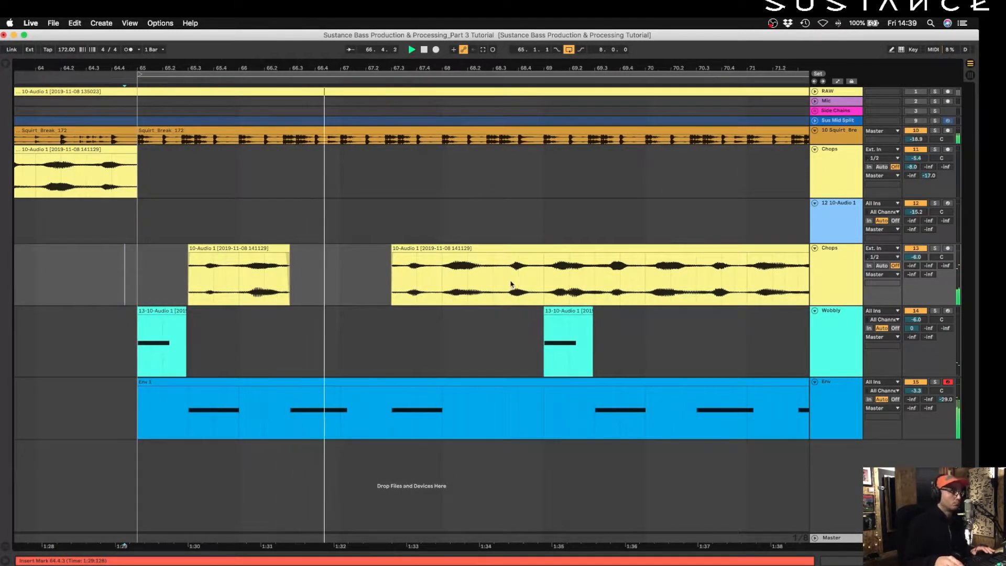
key("space")
Split the Chops clip at 69.1.1, replace its remainder with a duplicate of bars 65 to 69, and play from 65.1.1
left_click(543, 289)
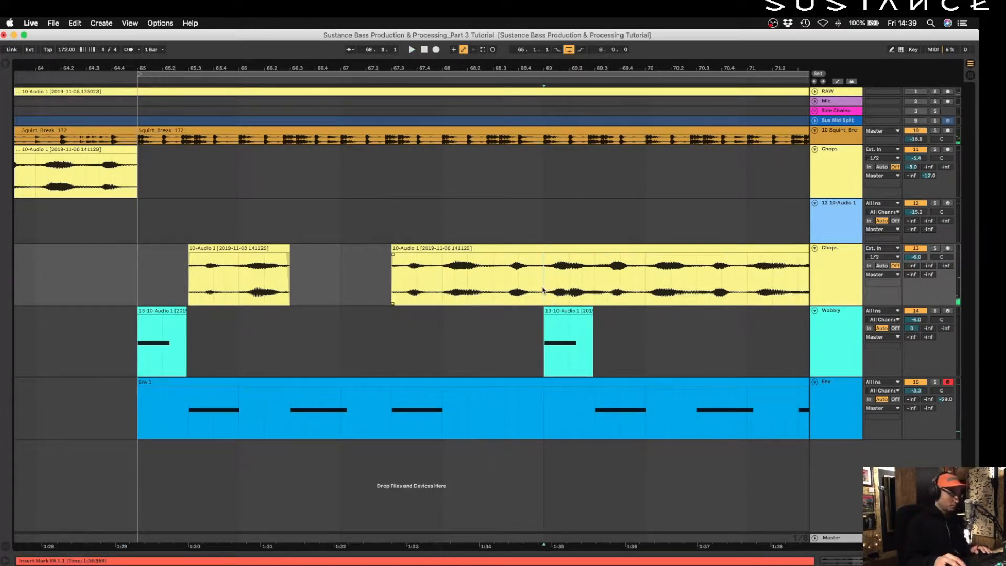
key("super+e")
key("minus")
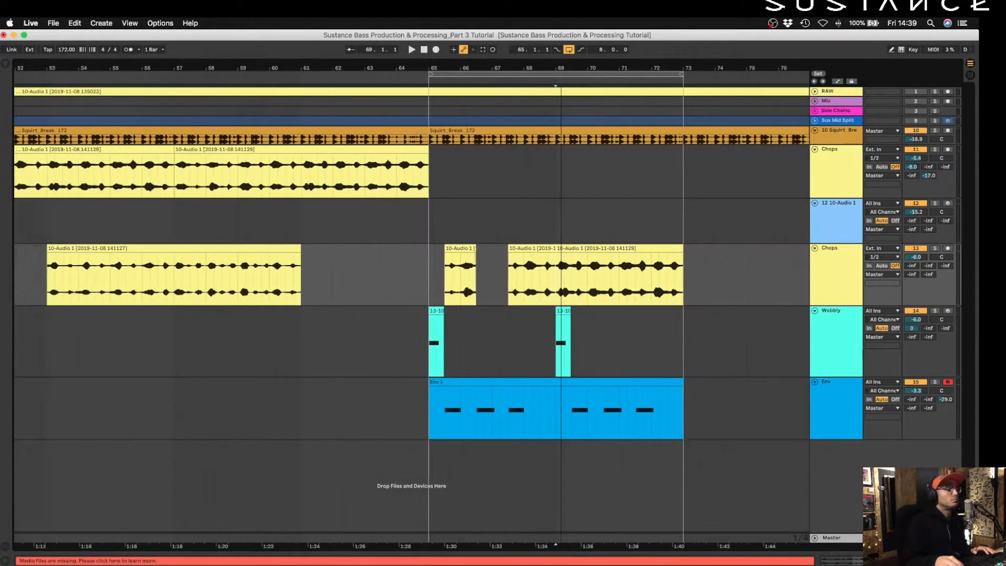
left_click_drag(567, 256, 750, 257)
left_click_drag(556, 275, 419, 279)
key("super+d")
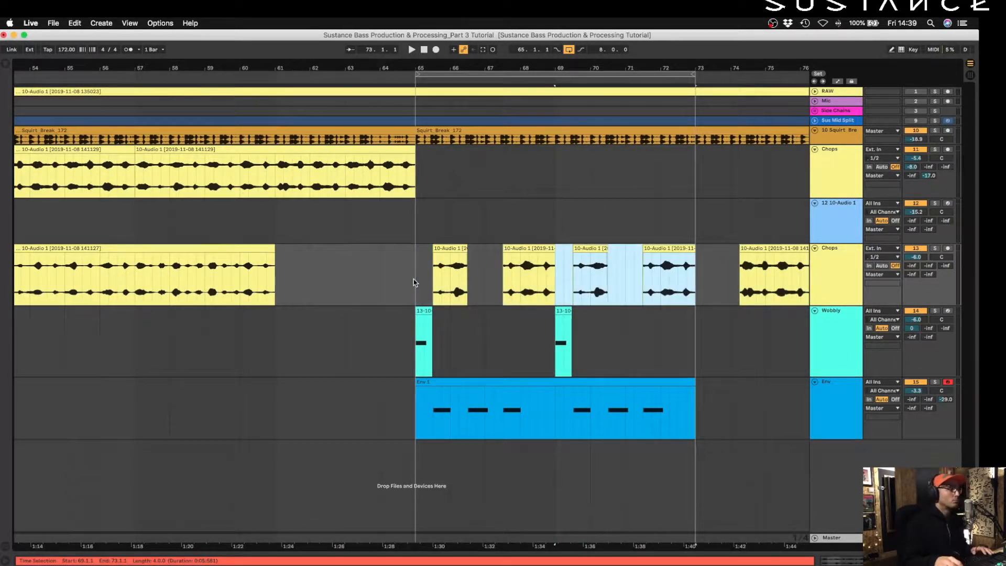
left_click(413, 282)
key("space")
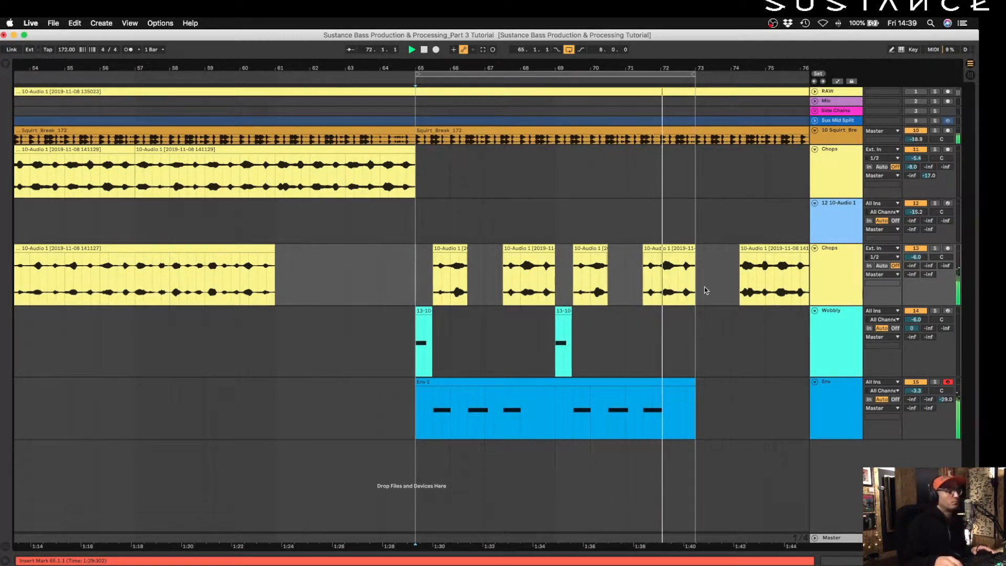
key("space")
Open the Chops clip at 71.3.1, display its Clip Transposition envelope in an enlarged editor, and play from 71.3.1
left_click_drag(708, 69, 703, 157)
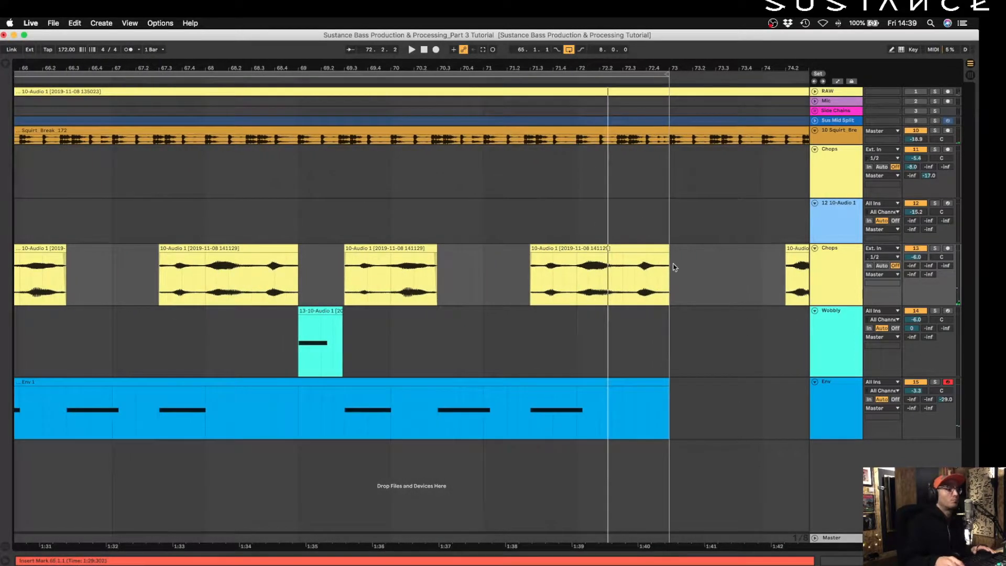
double_click(644, 249)
left_click_drag(617, 451, 596, 242)
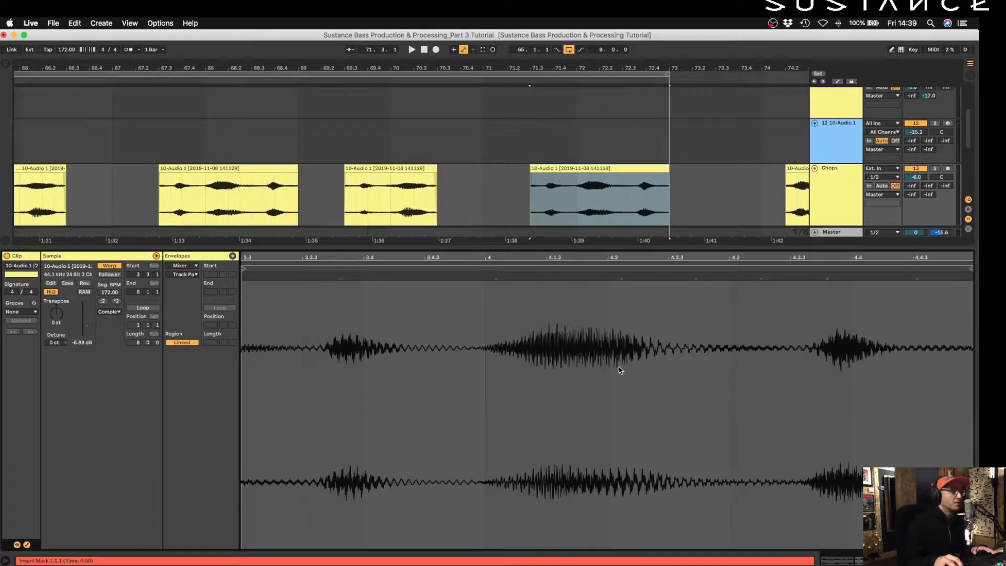
scroll(709, 175, "down", 2)
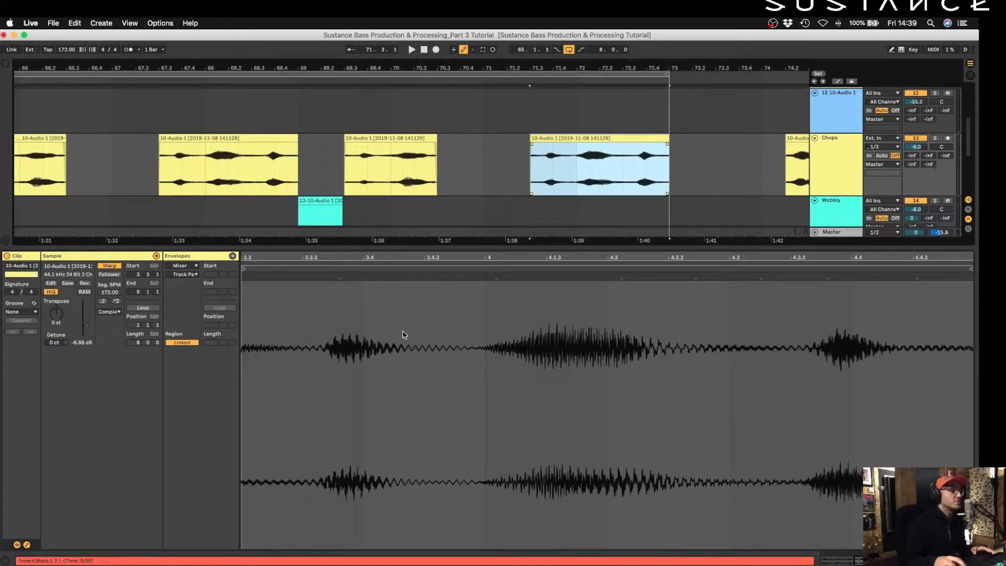
left_click(185, 266)
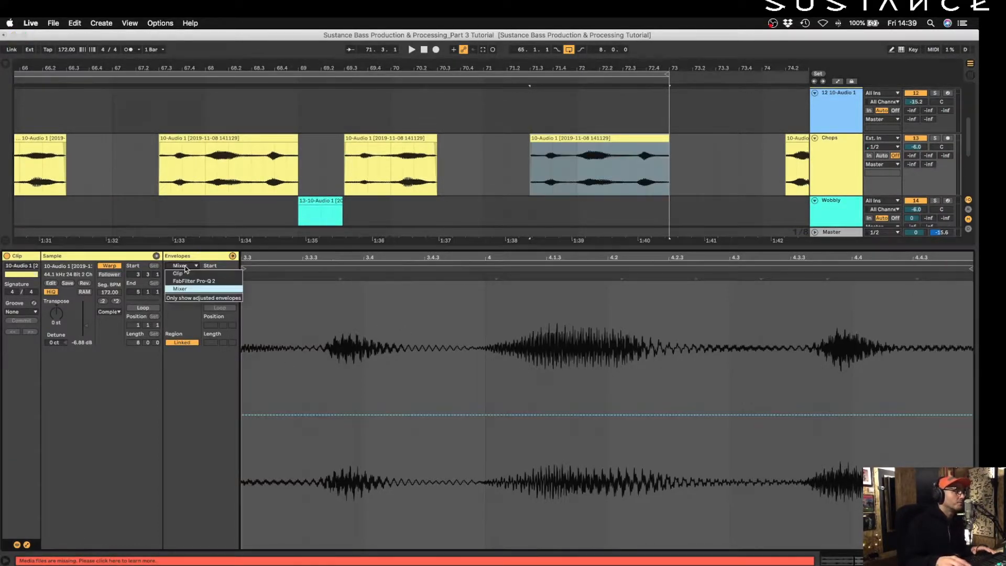
left_click(178, 273)
left_click(187, 274)
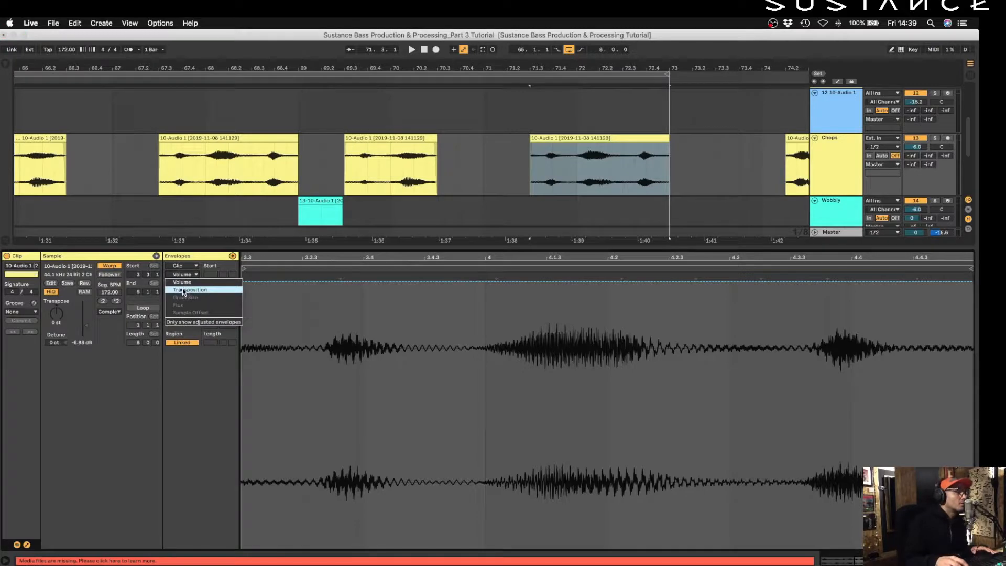
left_click(184, 290)
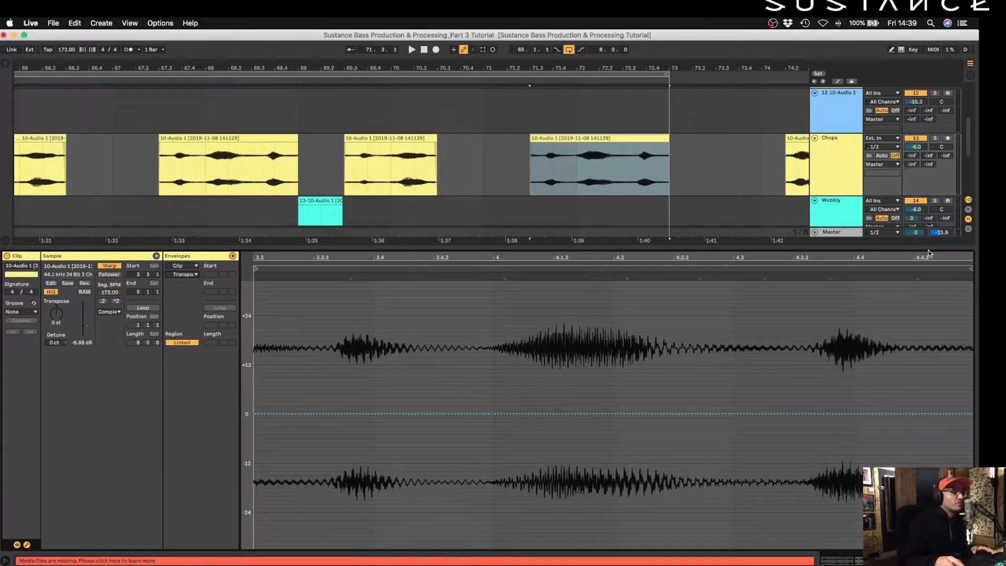
left_click(528, 179)
key("space")
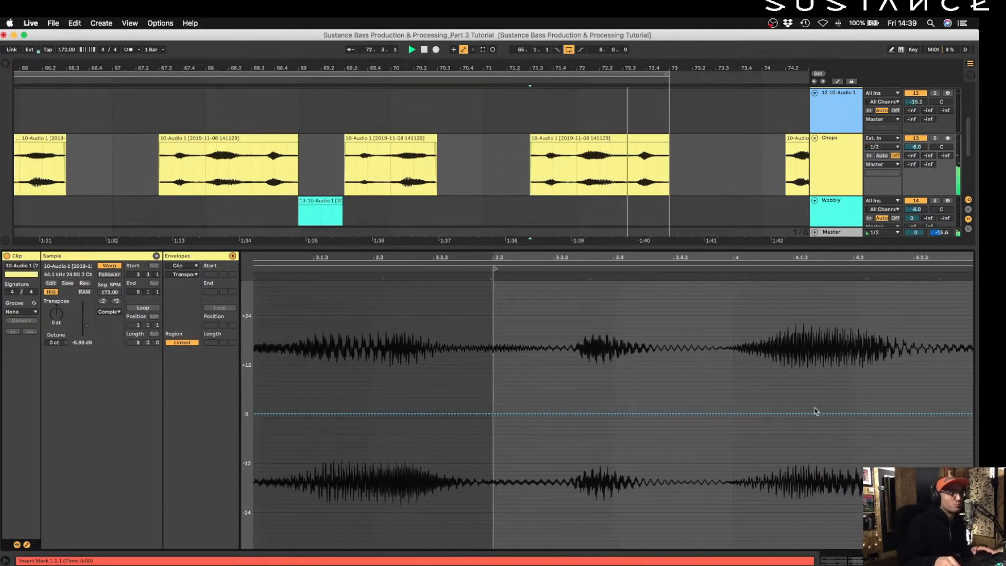
Ramp the clip's transposition down to -4 st after position 4.3, return it to 0 at position 5, and close the clip editor
left_click(602, 408)
left_click_drag(767, 409, 685, 425)
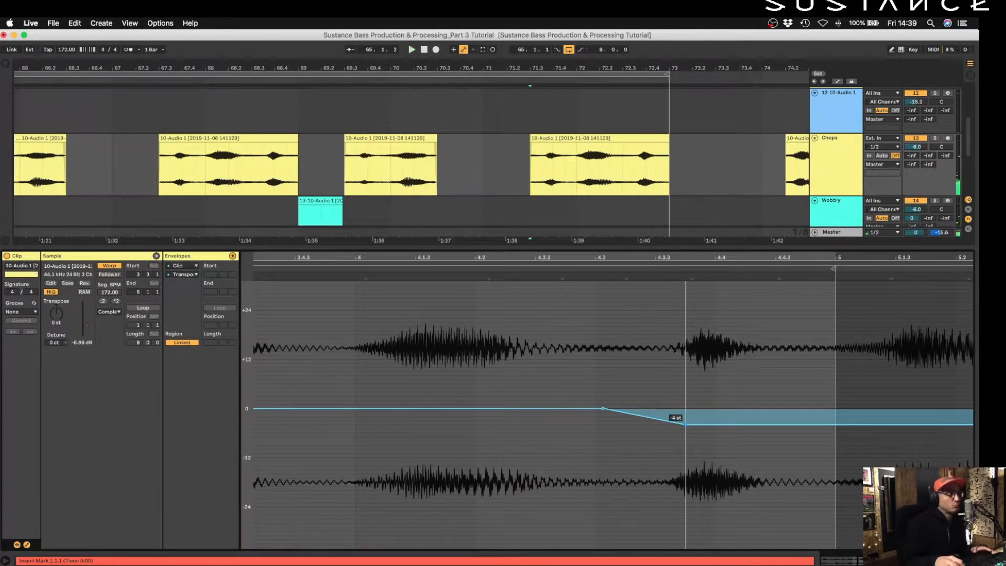
scroll(684, 440, "down", 2)
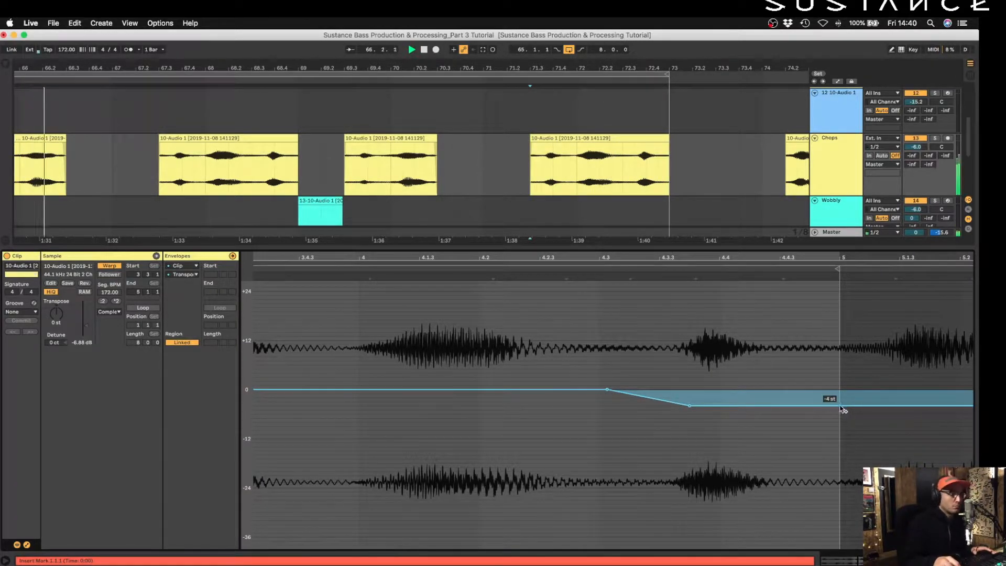
left_click_drag(839, 405, 840, 390)
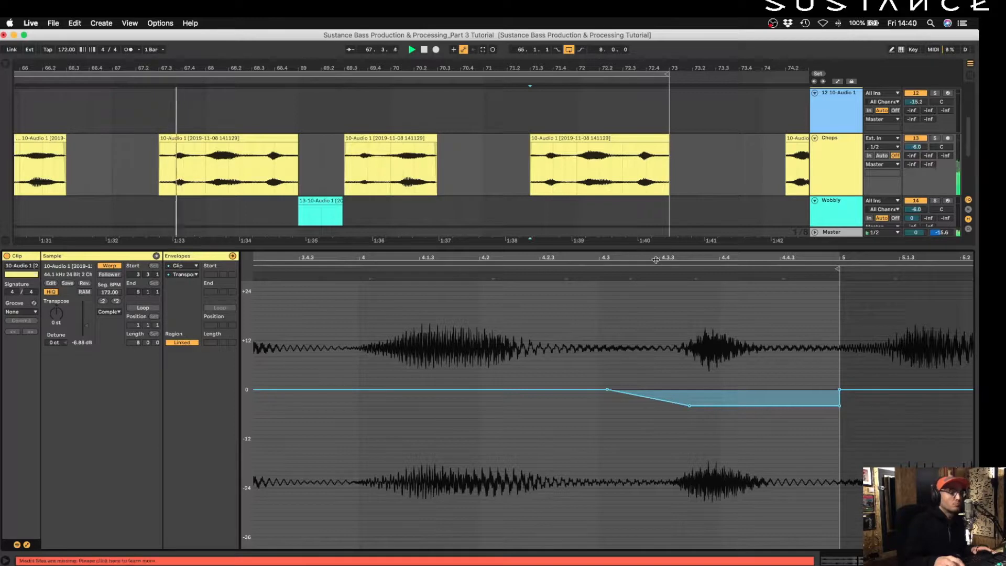
left_click_drag(634, 253, 457, 510)
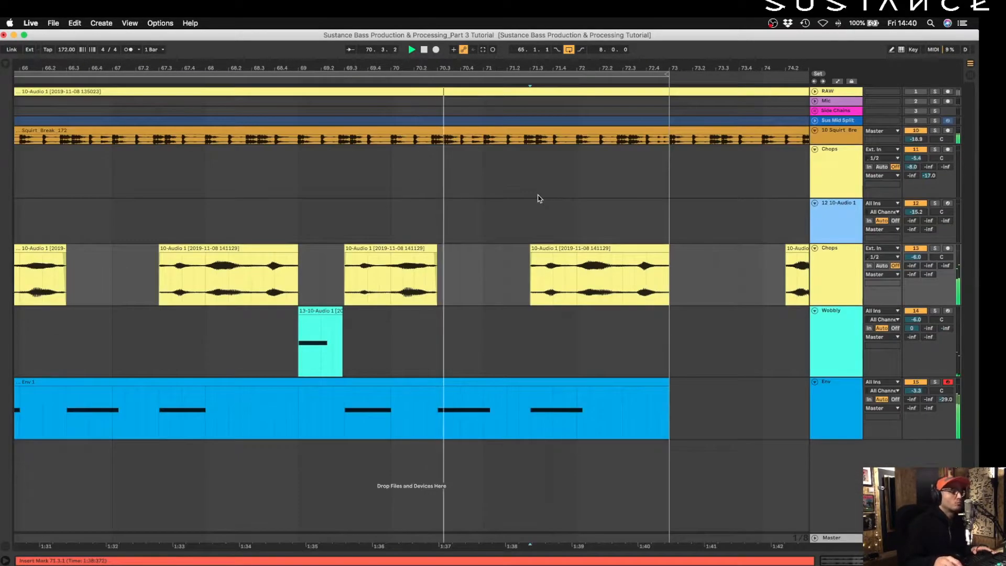
Delete the leftover Chops clip from 74.2.1 to 78.2.1
left_click_drag(505, 68, 504, 32)
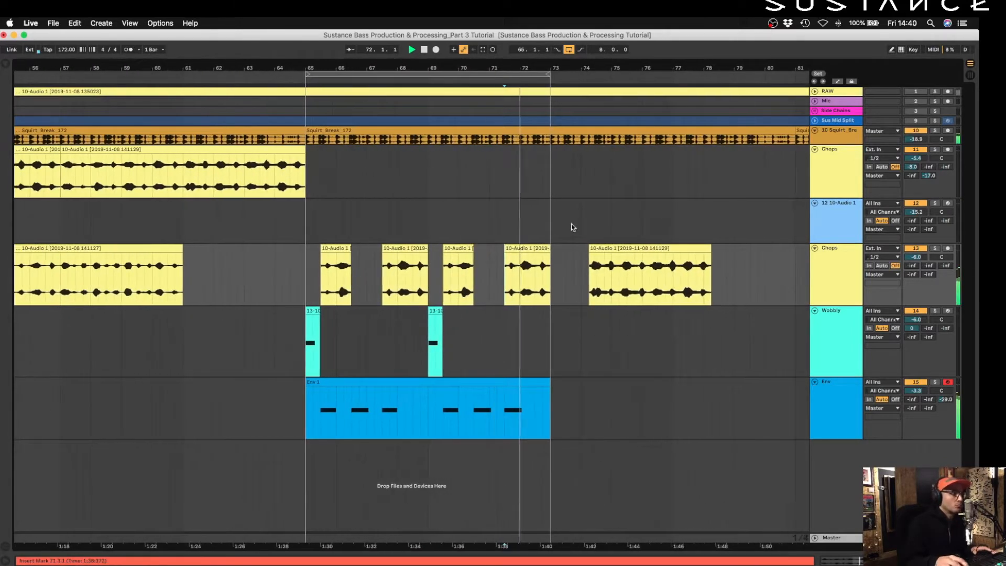
left_click(652, 250)
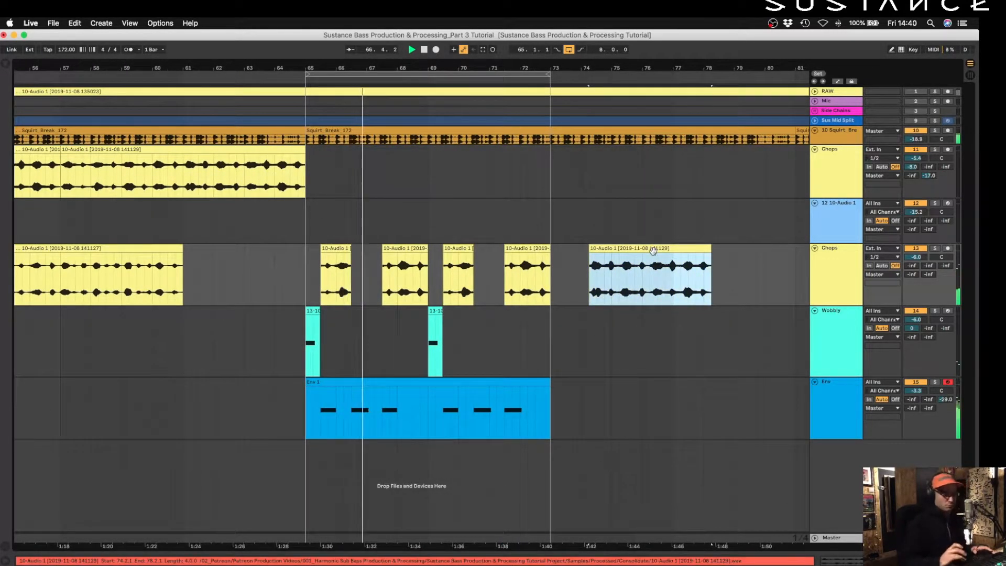
key("Delete")
Mute the lower Chops track and play the earlier section from 33.1.1
left_click_drag(408, 68, 415, 37)
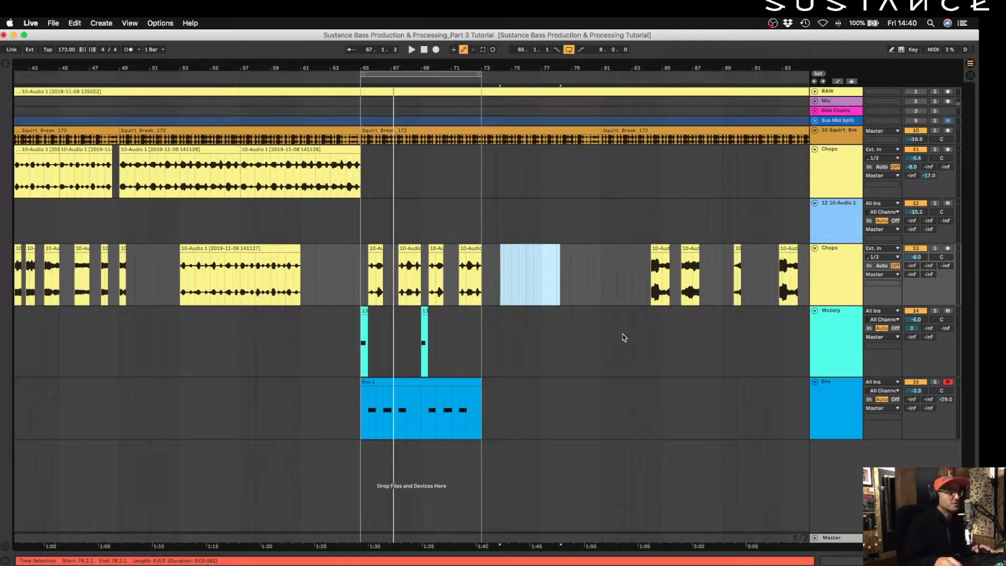
scroll(624, 339, "right", 1)
scroll(244, 98, "left", 10)
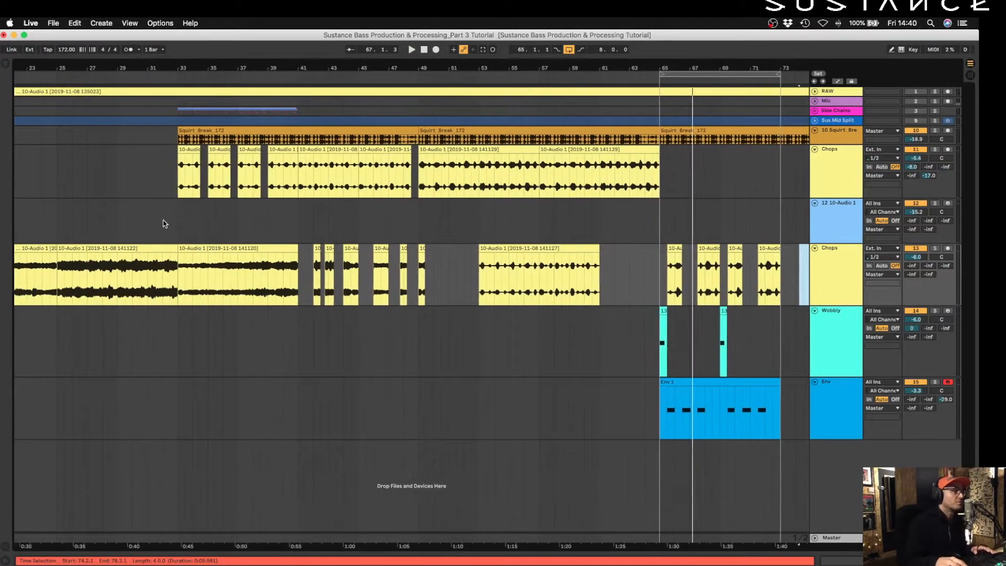
left_click(178, 189)
key("space")
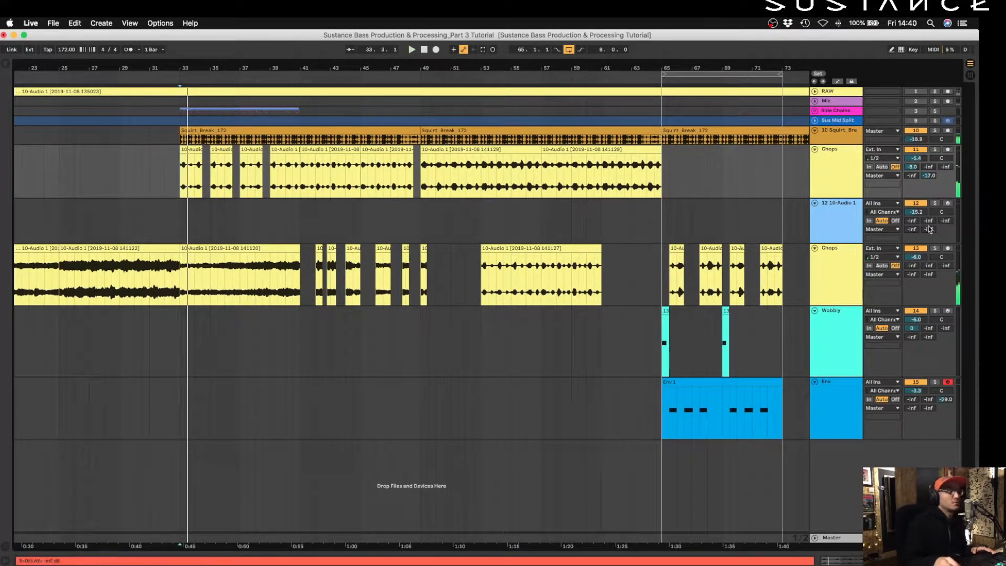
key("space")
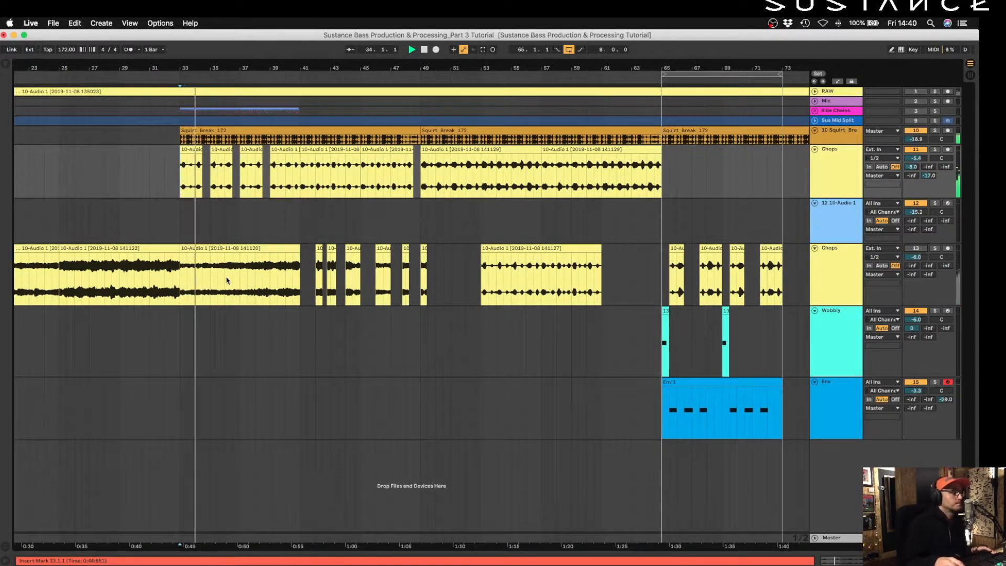
Fill the upper Chops track from 33.1.1 to 41.1.1 with one continuous four-bar clip and its duplicate, and play from 40.3.1
key("space")
left_click_drag(202, 165, 301, 168)
key("space")
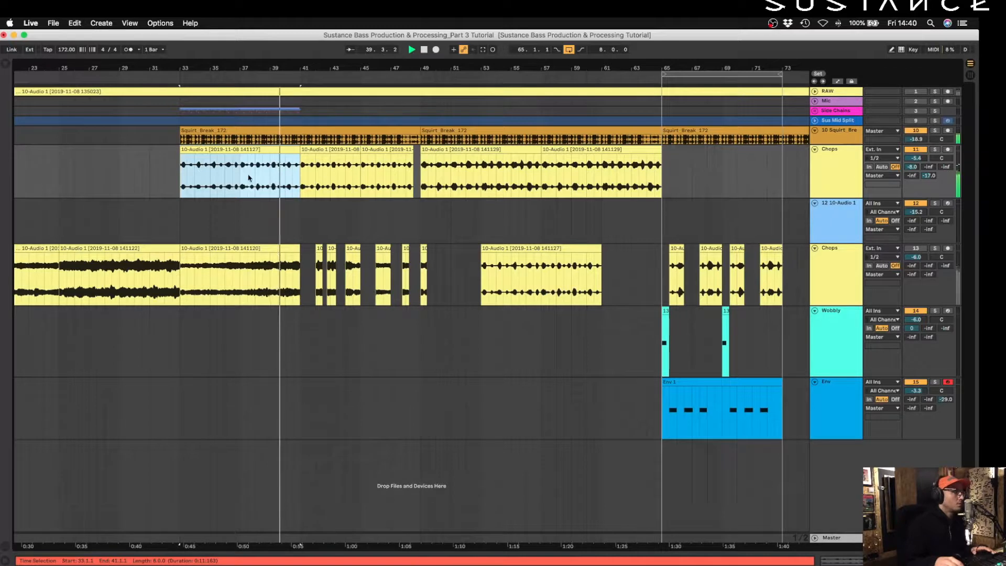
key("space")
left_click_drag(302, 148, 240, 149)
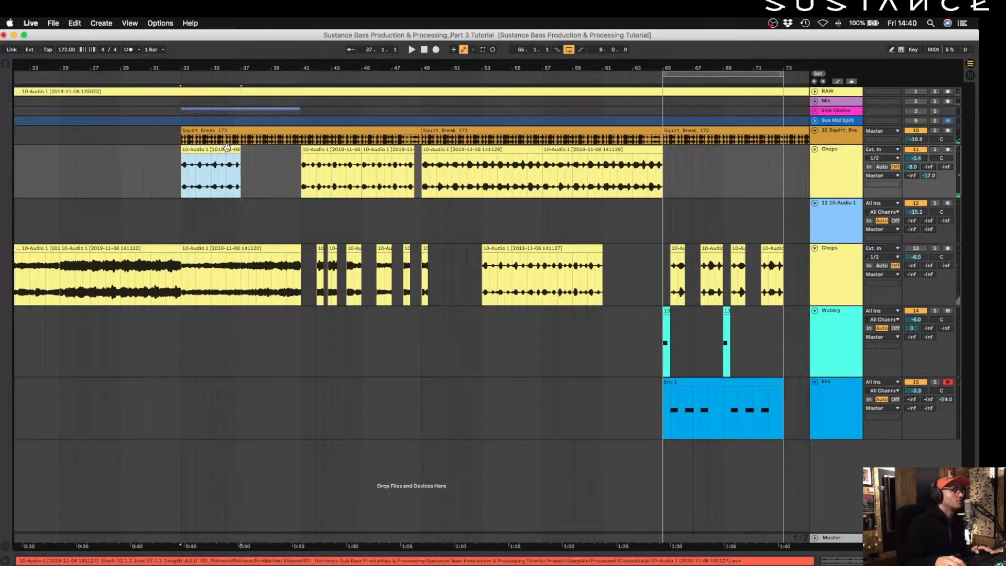
key("super+d")
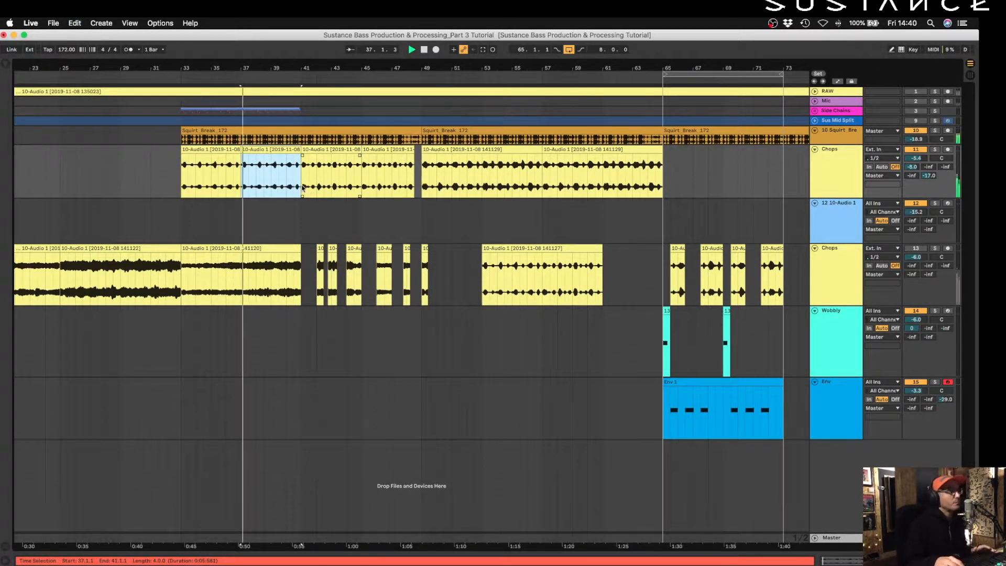
left_click(295, 181)
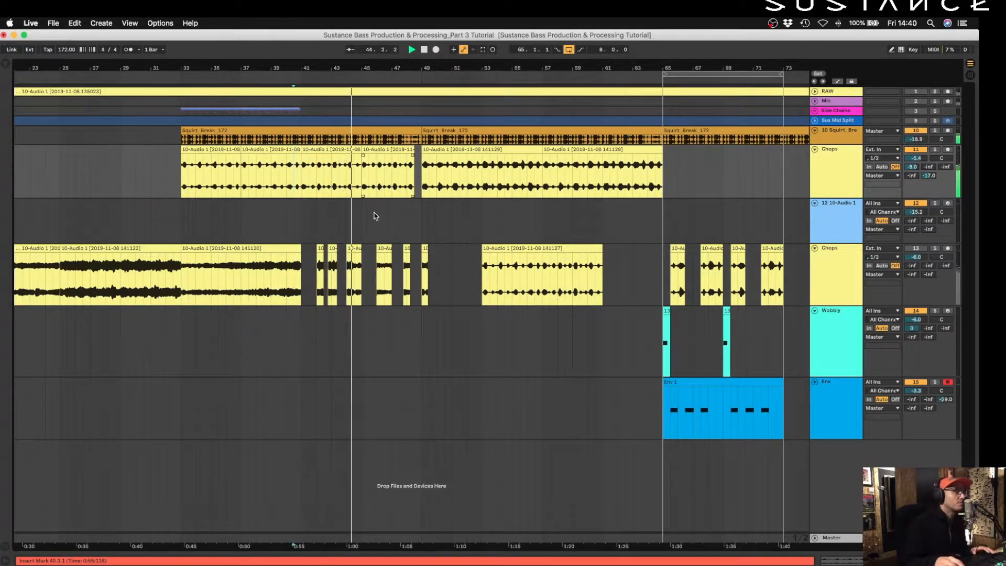
Enable the upper Chops track's FabFilter Pro-Q 2, cut its highs with a High Shelf band, and close the equalizer window
scroll(417, 158, "left", 1)
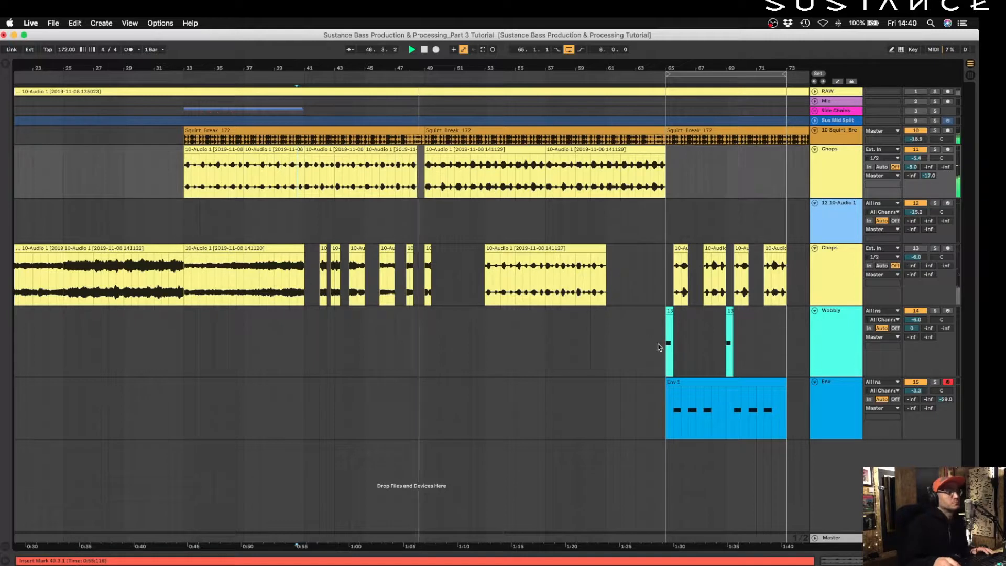
left_click(843, 174)
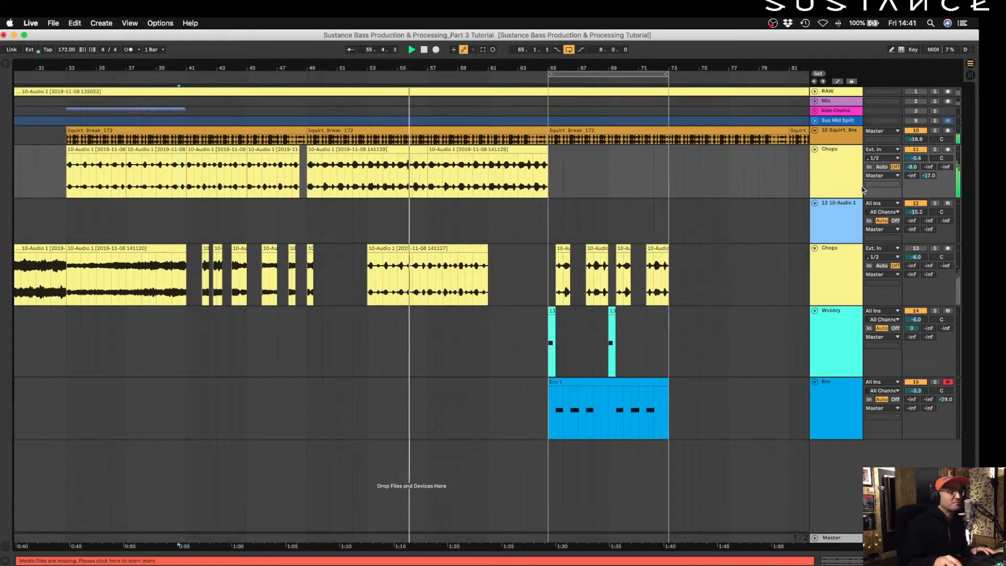
left_click(815, 180)
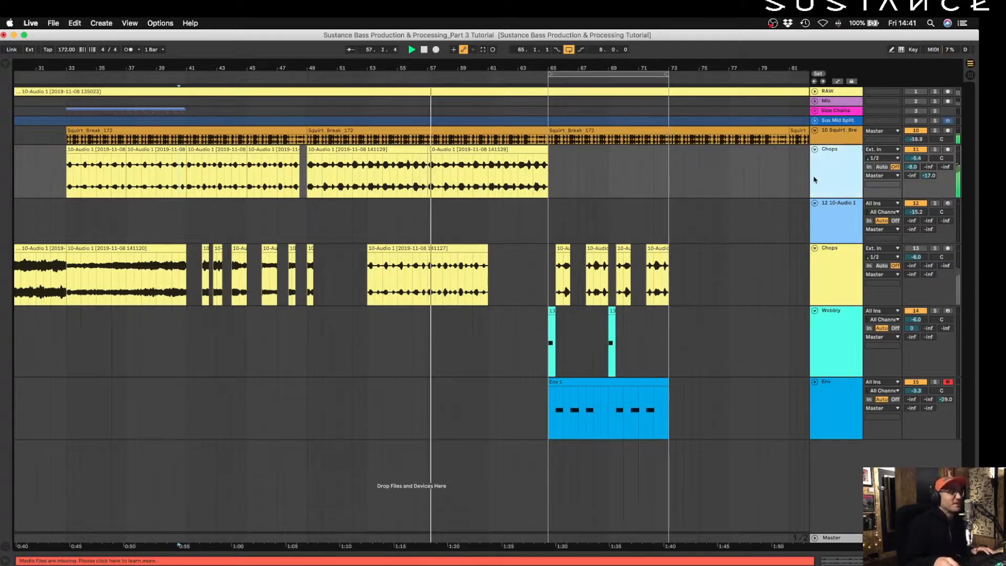
key("shift+Tab")
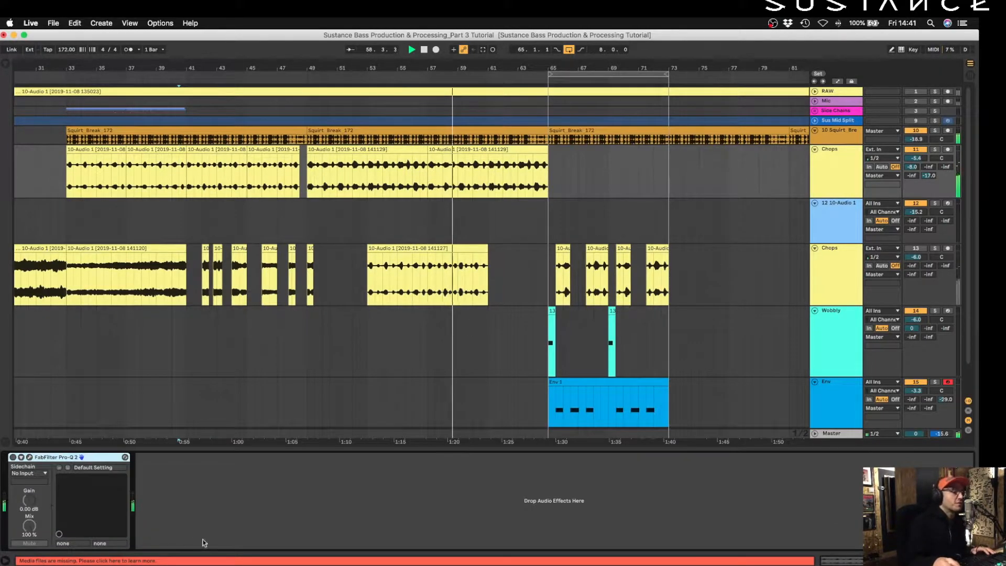
left_click(30, 456)
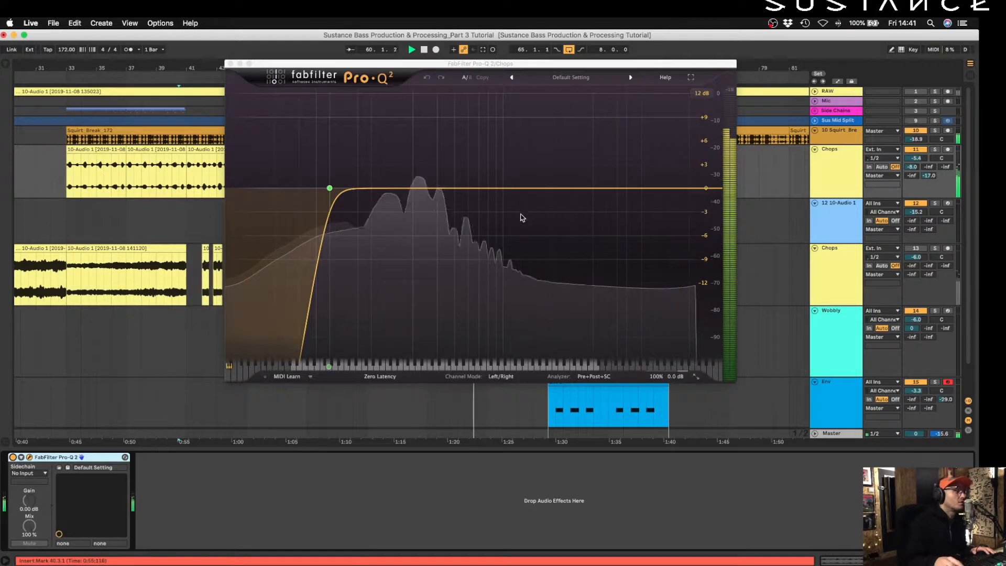
left_click_drag(639, 189, 643, 216)
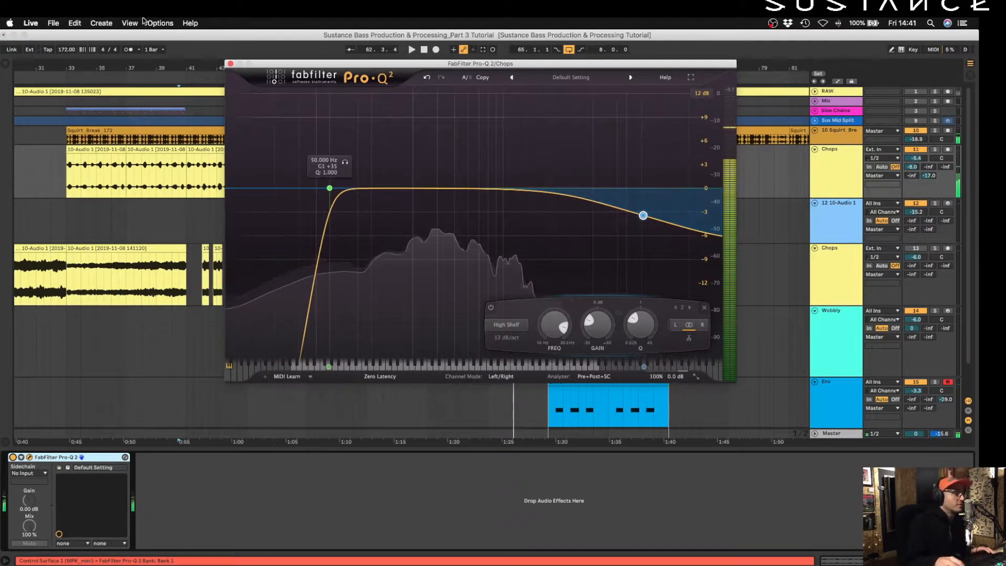
left_click(230, 64)
Bypass the upper Chops track's Pro-Q 2, unmute the lower Chops track, and replay from 63.3.1
left_click(526, 205)
key("space")
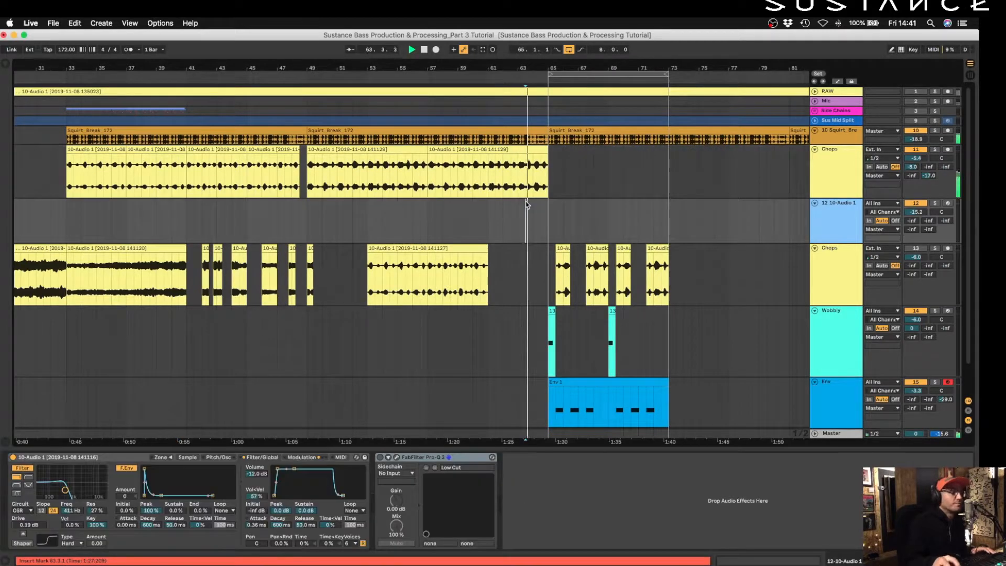
left_click(813, 153)
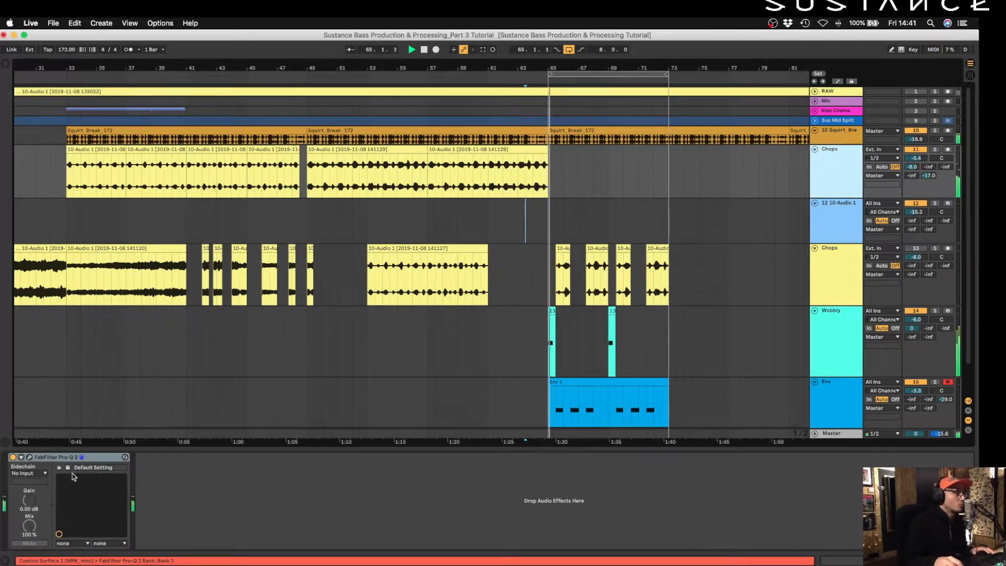
left_click(13, 457)
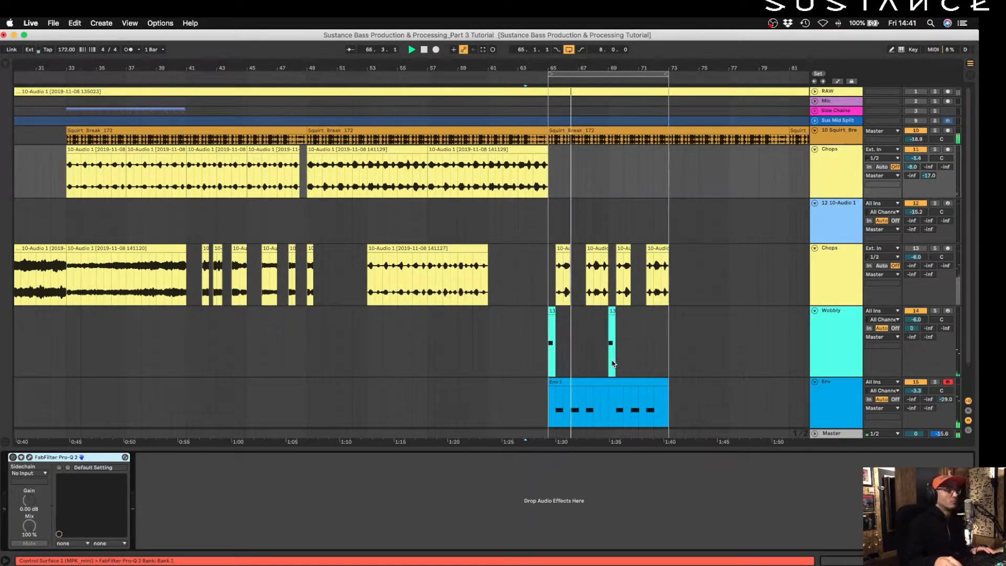
scroll(611, 362, "right", 4)
scroll(618, 366, "right", 2)
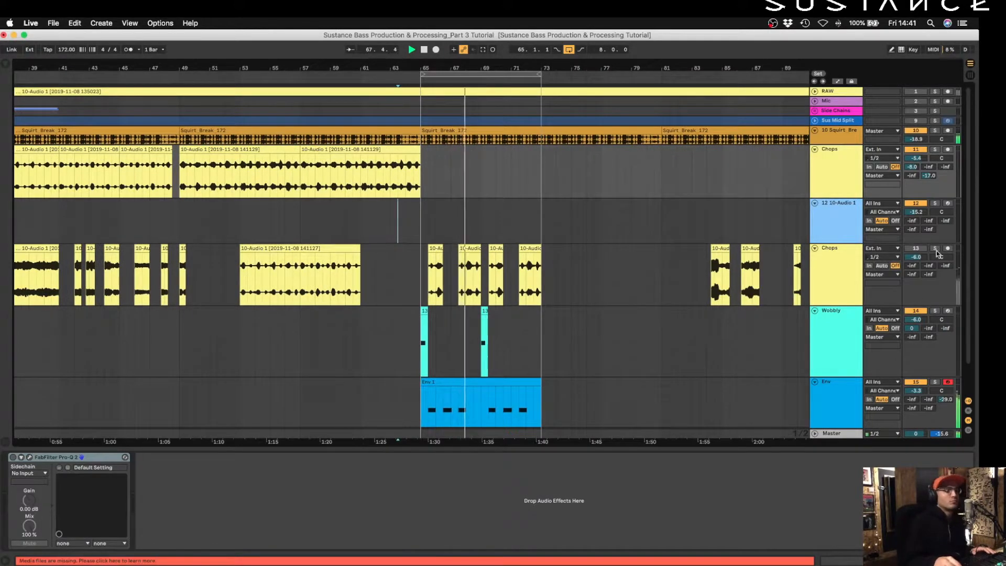
key("space")
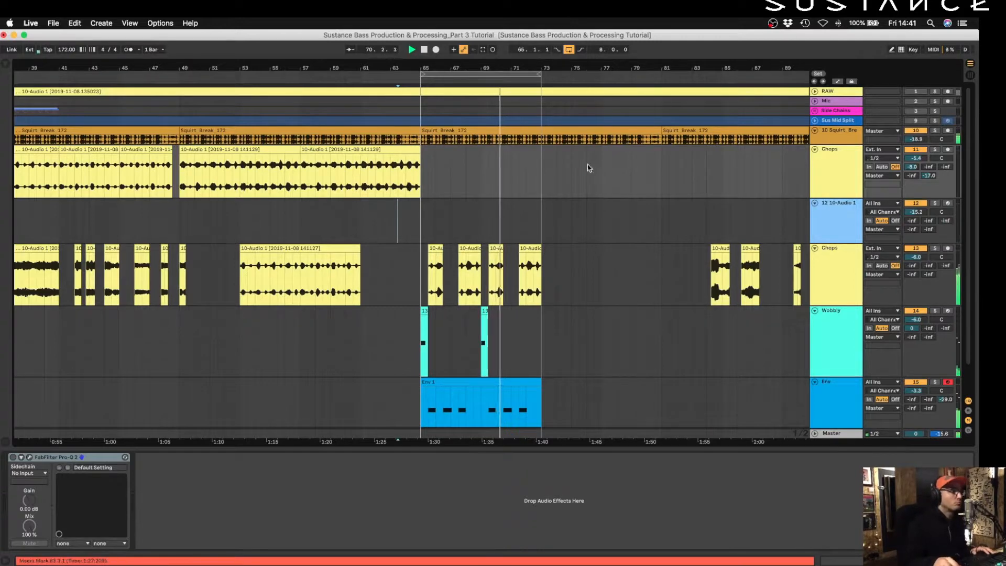
Extend the loop to 16 bars and duplicate the Chops, Wobbly and Env pattern from bars 65 to 73 into bars 73 to 81
left_click_drag(546, 68, 661, 73)
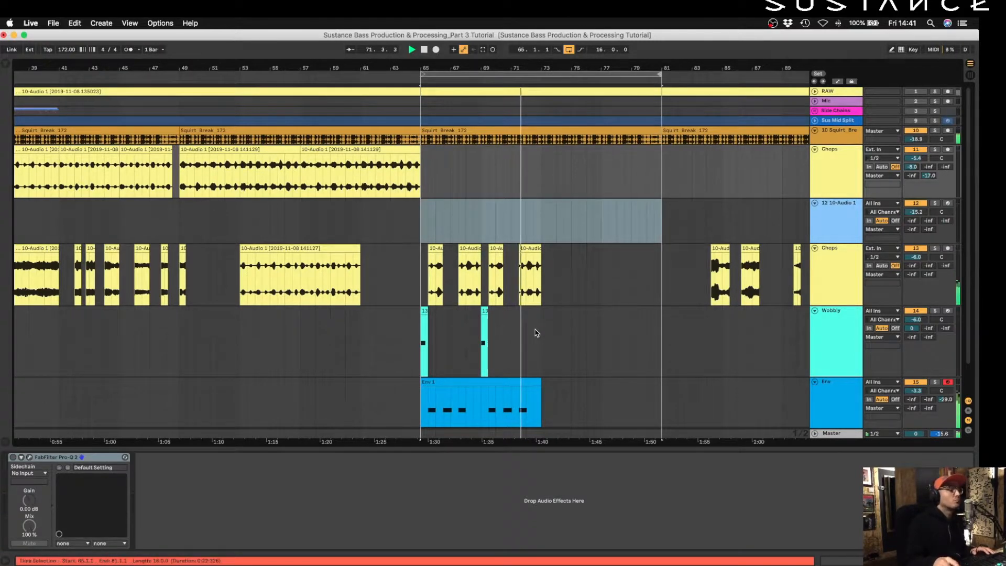
left_click_drag(542, 283, 421, 378)
key("super+d")
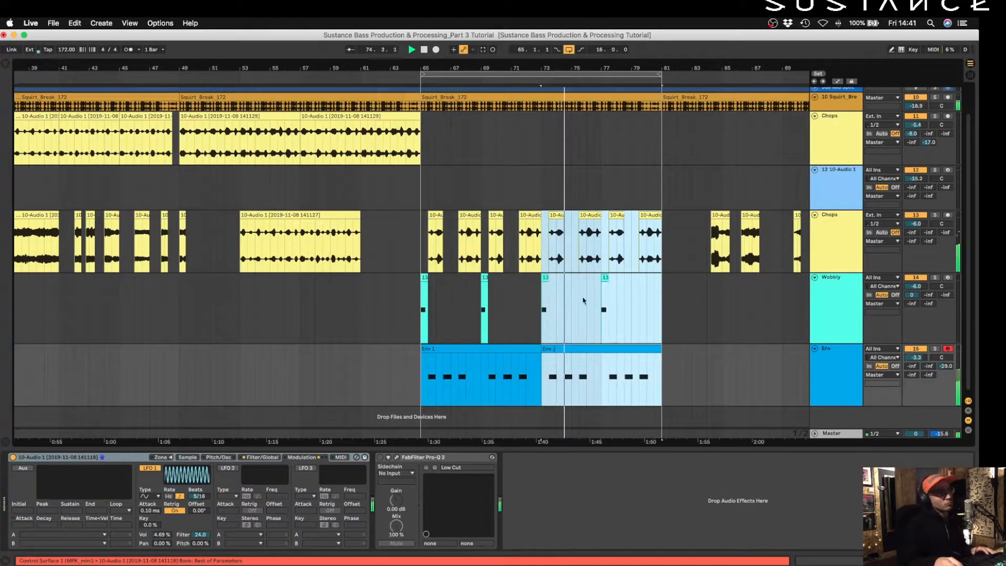
left_click(661, 328)
Extend the loop to 33 bars and move the lower Chops audio from 84.1.1 so it starts at 105.1.1
scroll(702, 289, "right", 5)
left_click_drag(499, 67, 619, 77)
left_click_drag(665, 257, 674, 236)
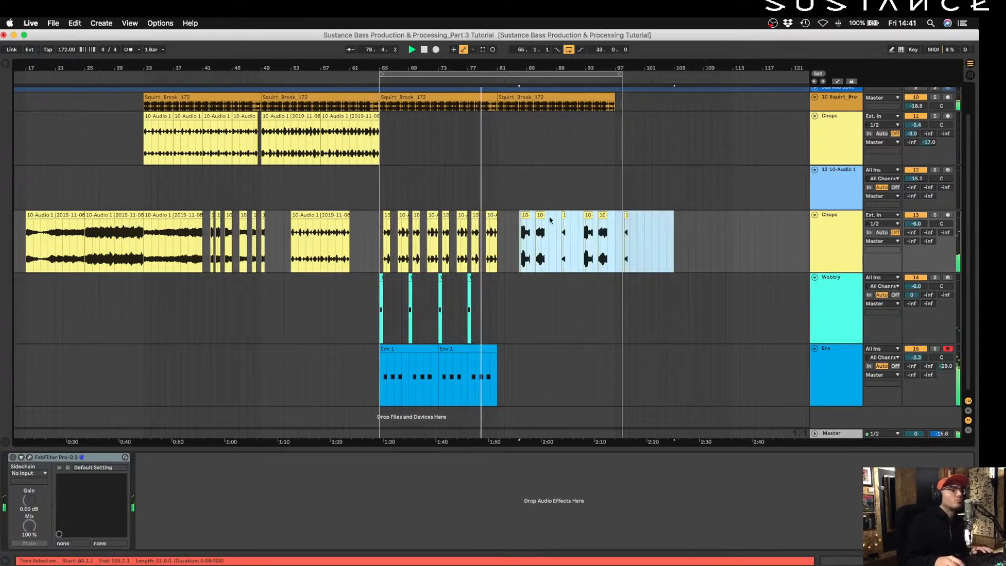
left_click_drag(522, 215, 677, 216)
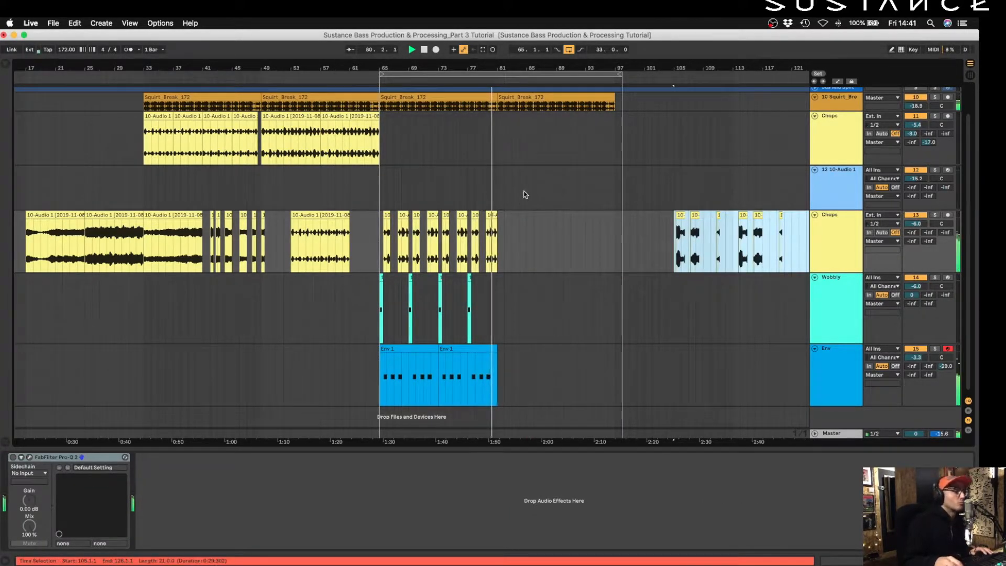
Delete the tail of the last lower Chops clip before 81.1.1 and play the ending from 79.2.1
left_click_drag(497, 69, 497, 152)
left_click_drag(507, 239, 479, 258)
key("Delete")
left_click(441, 181)
key("space")
mouse_move(520, 65)
left_mouse_down()
mouse_move(512, 39)
mouse_move(453, 16)
left_mouse_up()
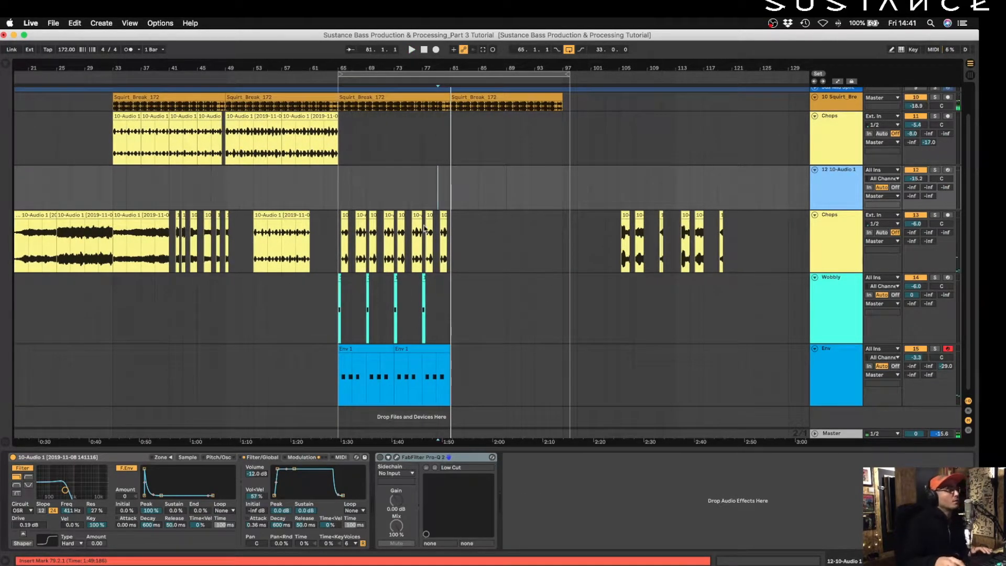
Extend the loop back to start at 33.1.1 for 65 bars and place the insert marker at 81.1.1 on the upper Chops track
left_click(461, 145)
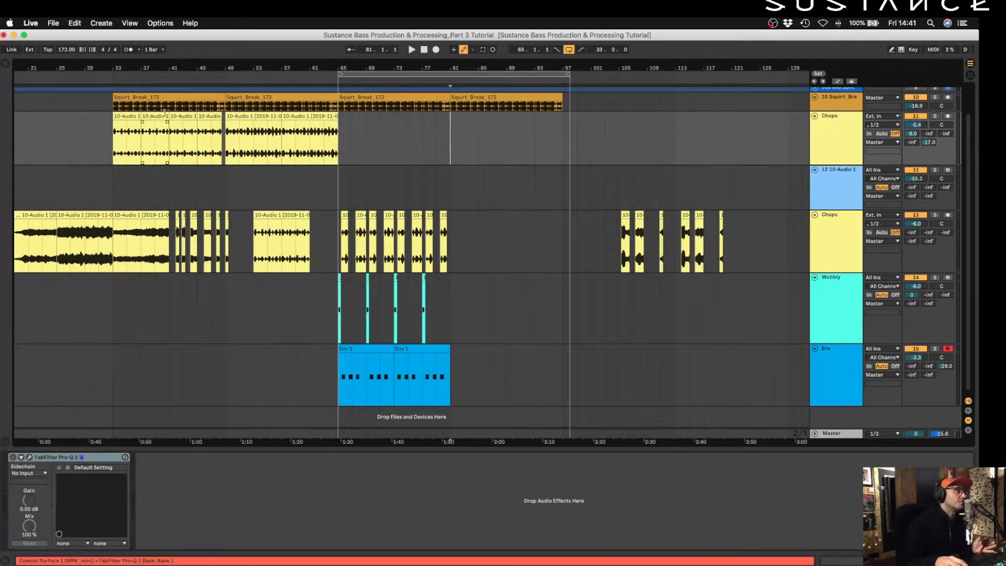
left_click_drag(336, 77, 110, 88)
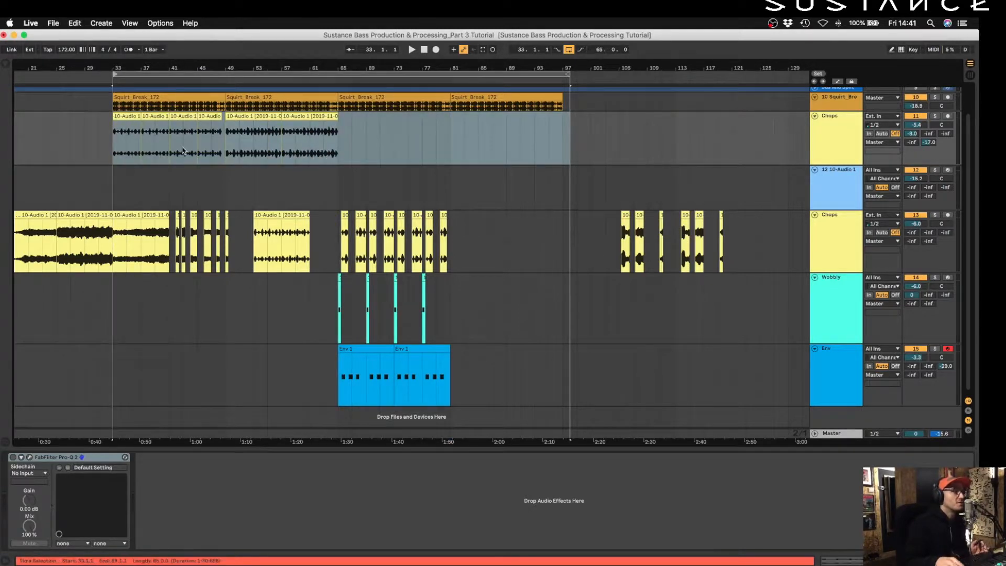
scroll(261, 167, "up", 2)
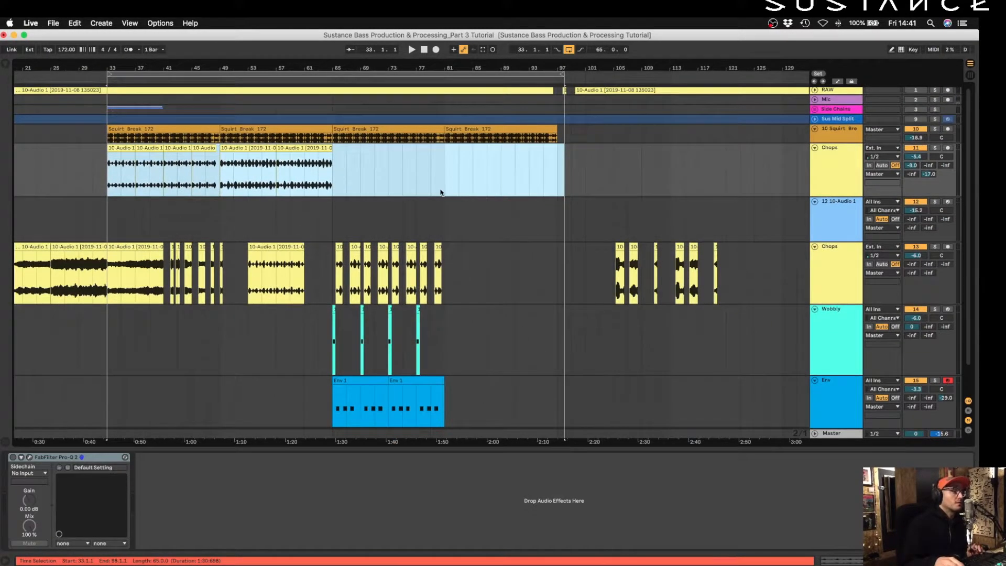
left_click(440, 192)
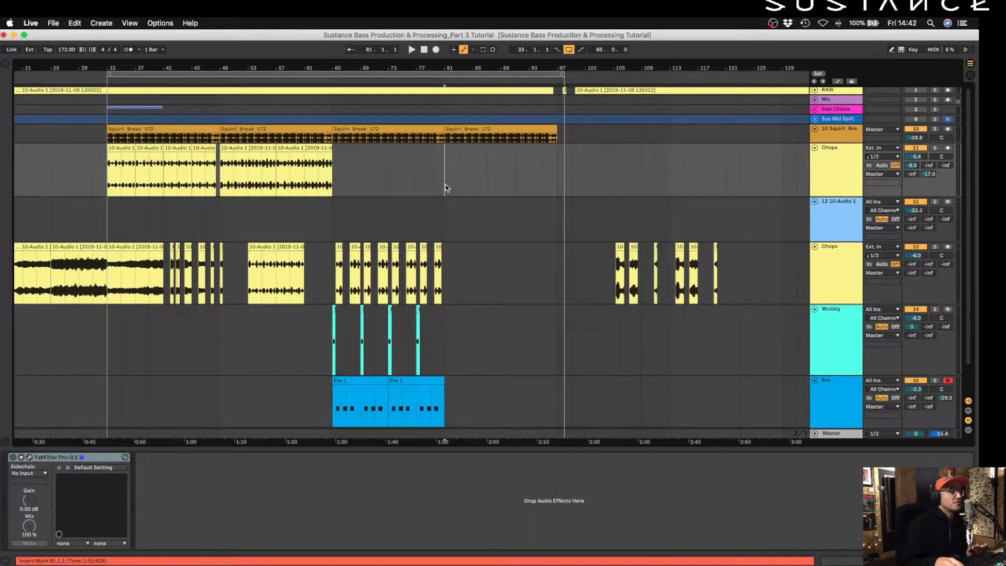
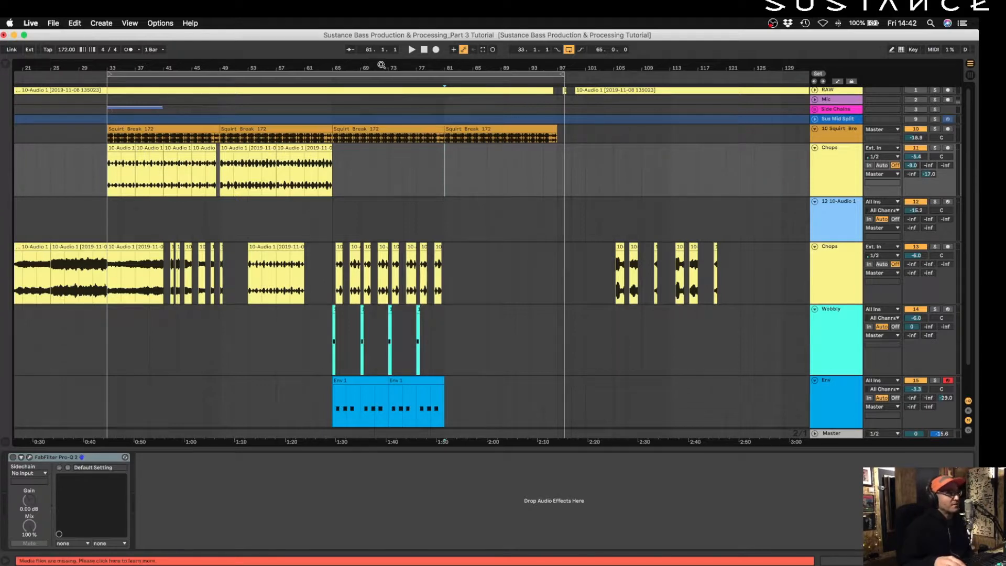
Shorten the loop to 64 bars and reduce the heights of the lower Chops, Wobbly and Env tracks
left_click_drag(560, 75, 556, 75)
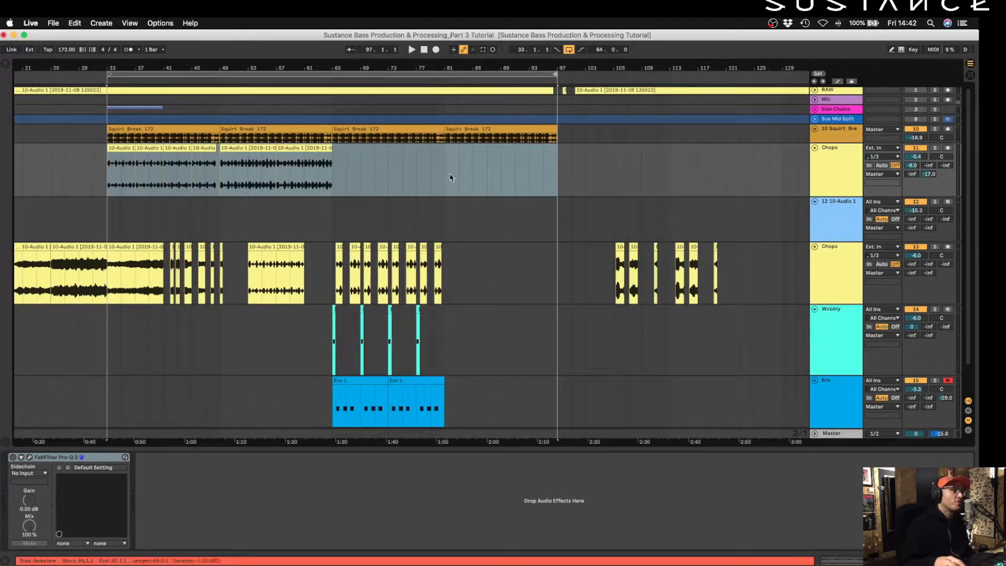
left_click_drag(444, 178, 546, 190)
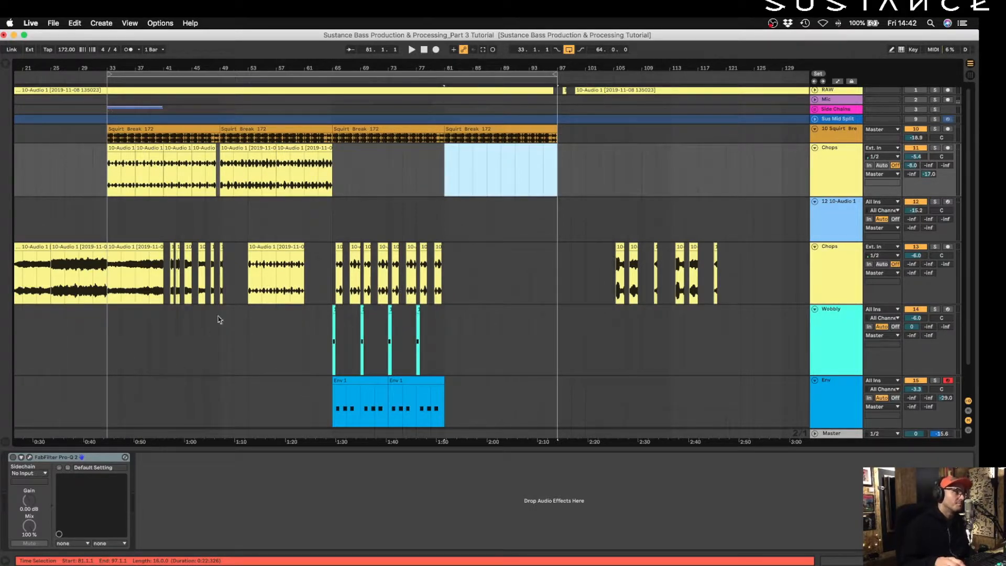
left_click(849, 393)
left_click(846, 343, "shift")
left_click(846, 298, "shift")
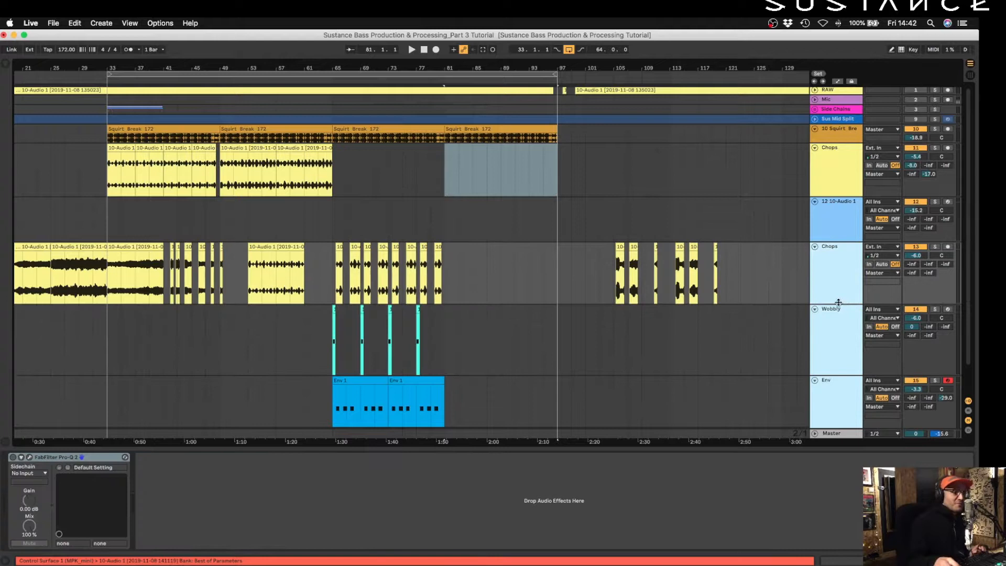
left_click_drag(838, 303, 838, 279)
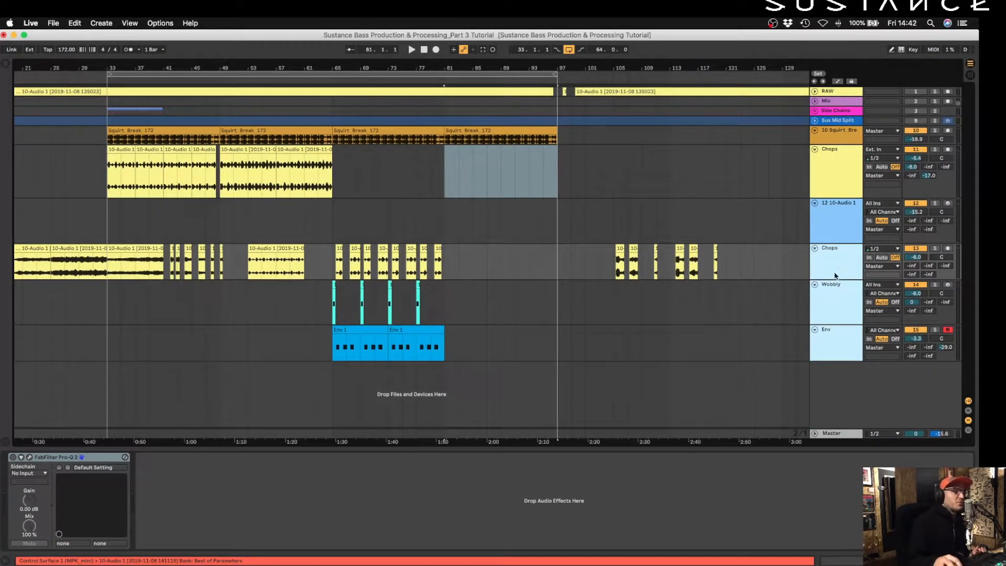
Copy the lower Chops track's clip at bars 25 to 33 to 81.1.1 on the upper Chops track and play it
left_click(843, 179)
left_click(443, 178)
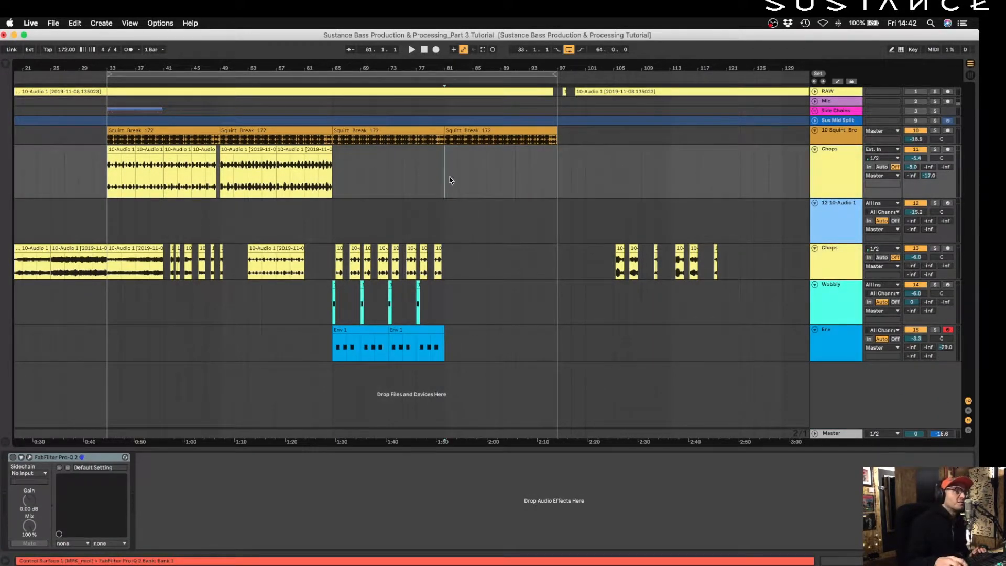
left_click(334, 306)
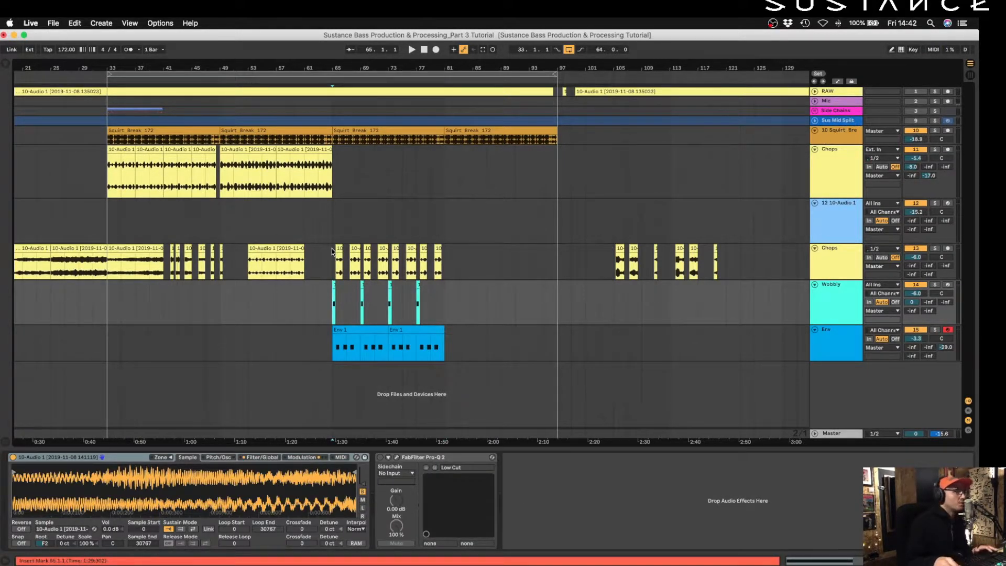
scroll(334, 146, "left", 1)
left_click_drag(82, 248, 477, 182)
key("space")
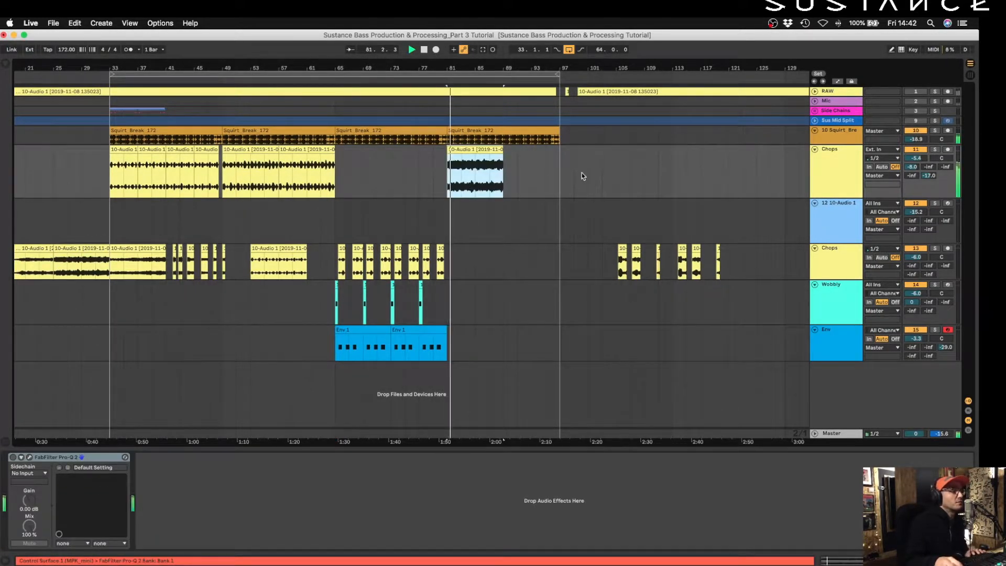
Duplicate the upper Chops track without its clips and move the bar 81 clip onto the duplicate
left_click(823, 185)
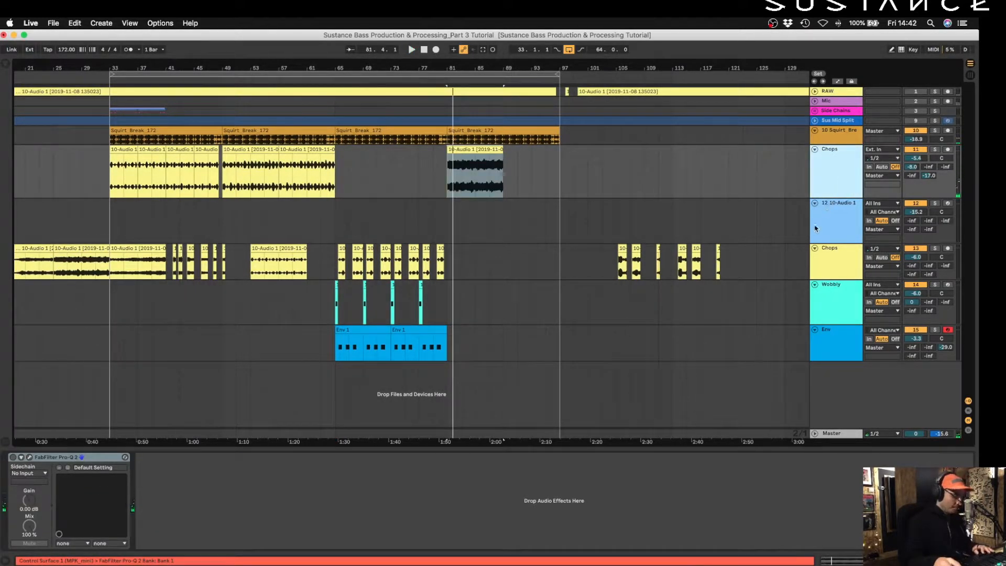
key("super+d")
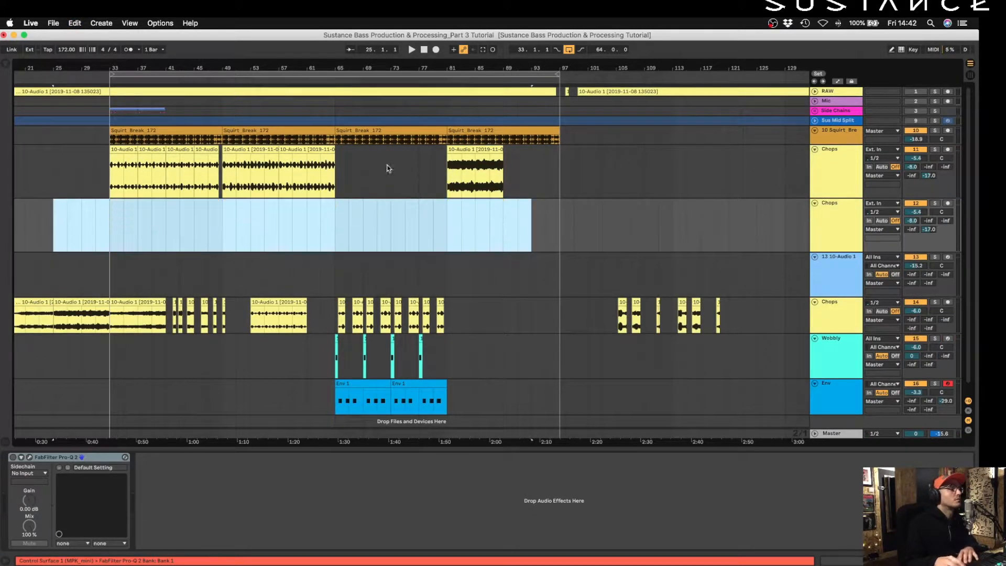
left_click_drag(469, 150, 469, 204)
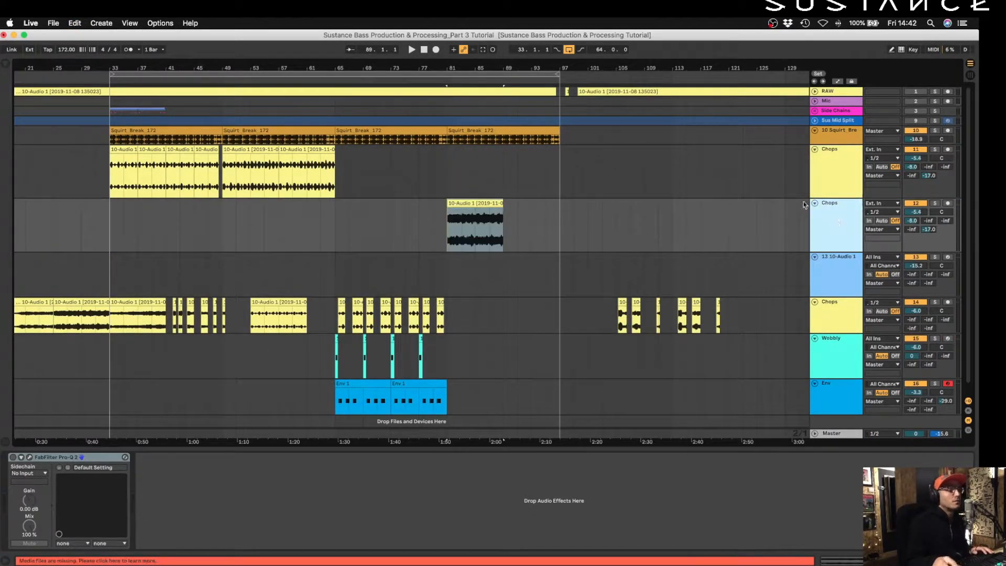
Open the duplicated Chops track's FabFilter Pro-Q 2 and change the High Shelf band's shape to High Cut
left_click(29, 457)
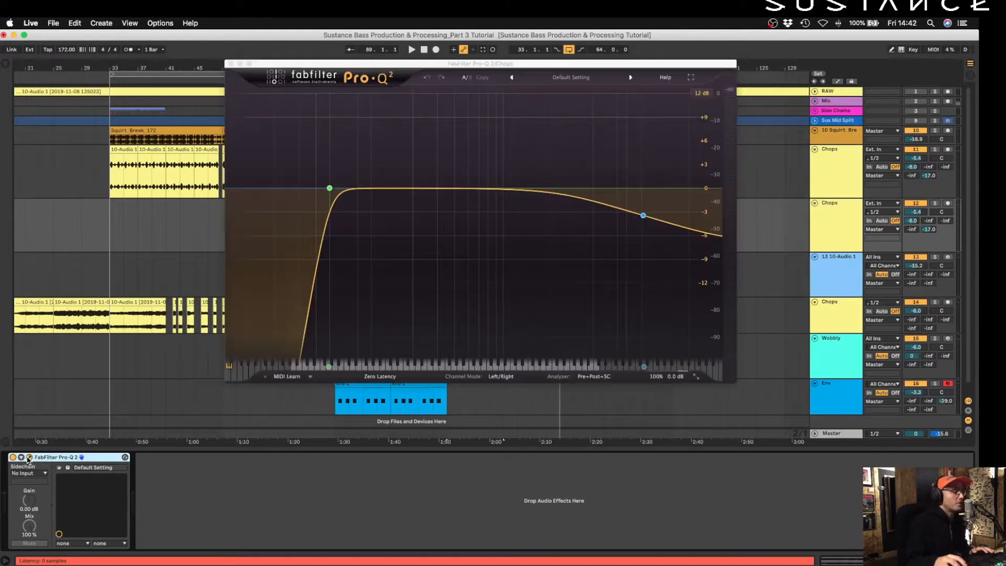
right_click(642, 217)
mouse_move(700, 244)
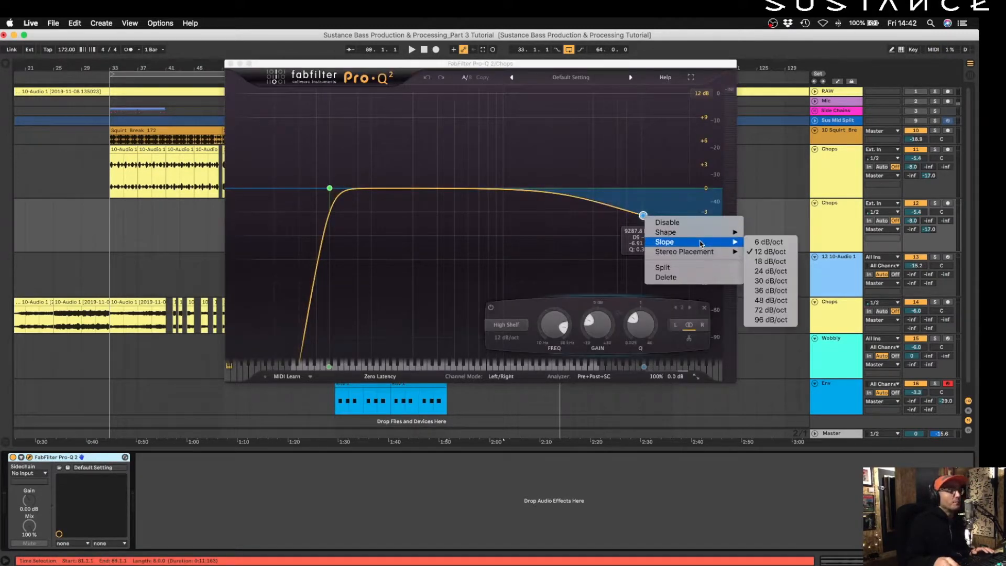
mouse_move(711, 236)
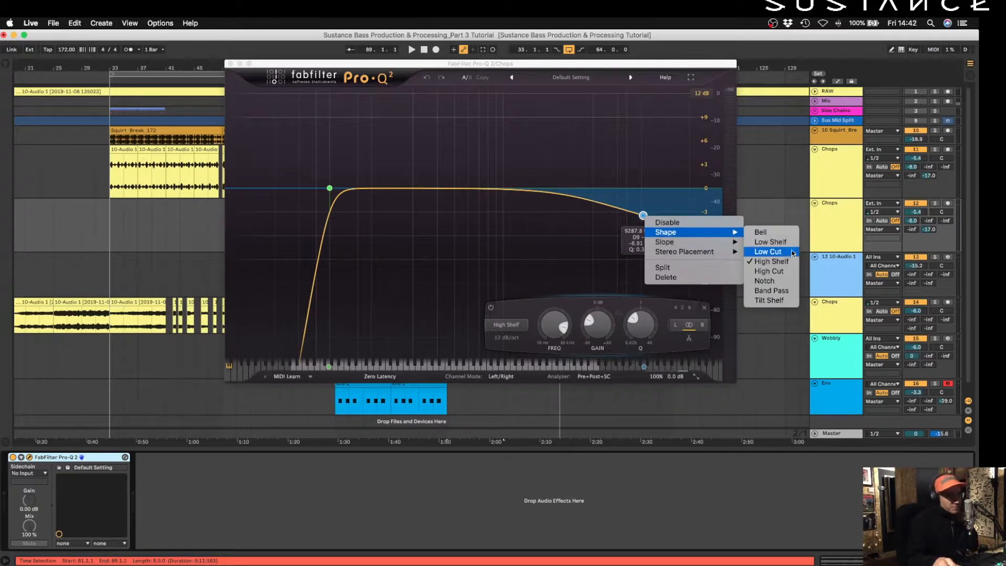
left_click(769, 271)
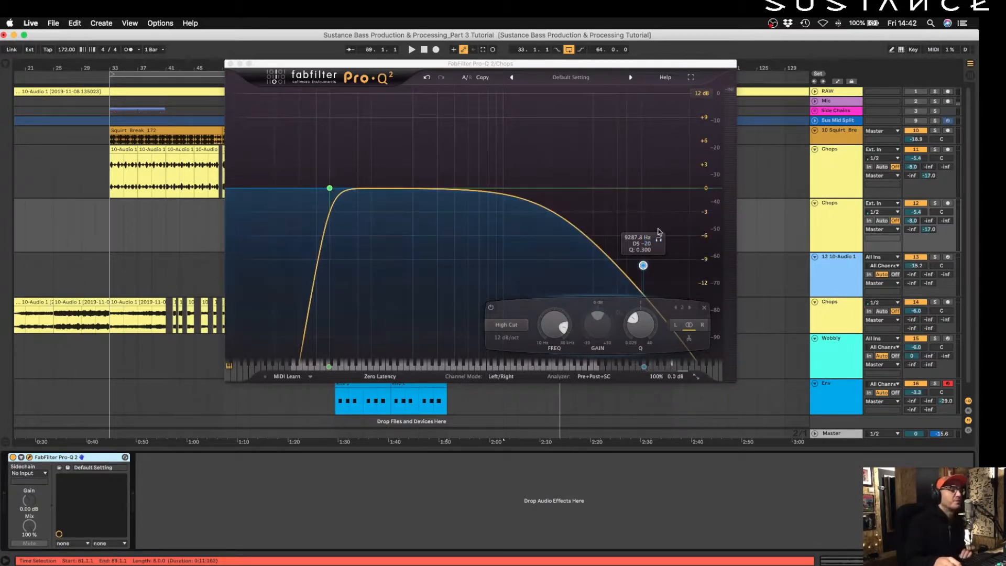
Lower the High Cut band to about 130 Hz during playback and set the EQ display range to 30 dB
key("space")
left_click_drag(643, 215, 386, 159)
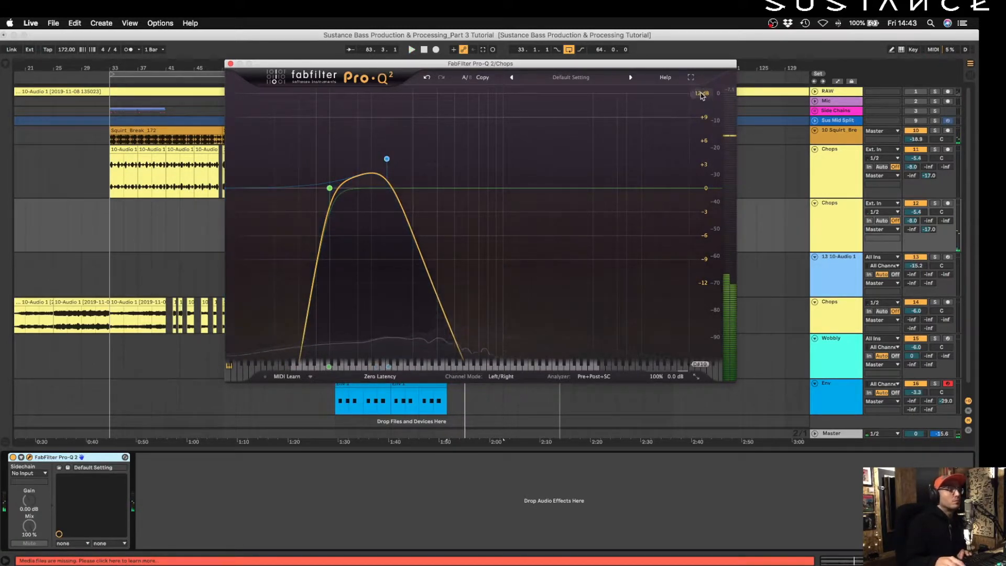
left_click(705, 169)
left_click(710, 136)
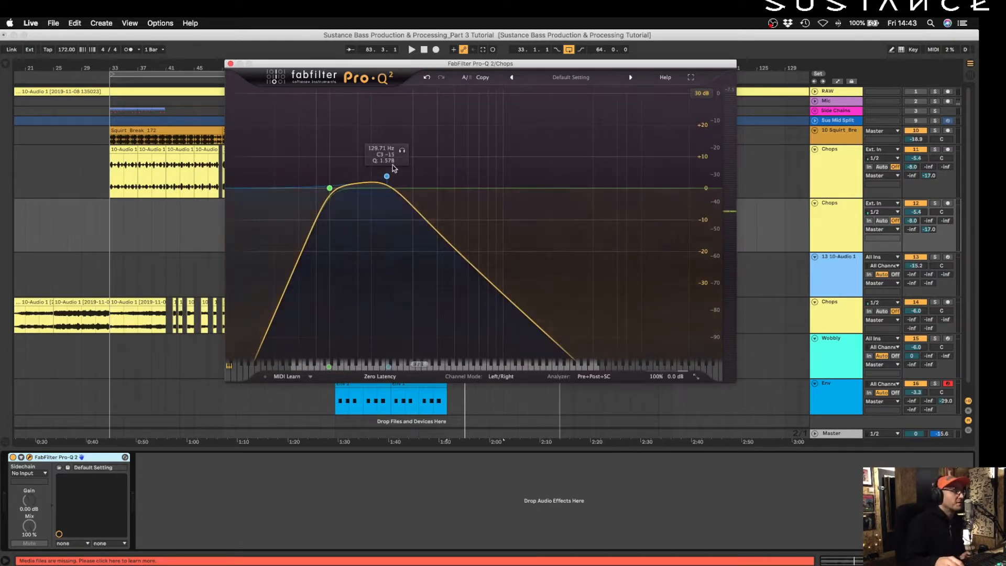
Steepen the High Cut slope and lower the Low Cut frequency, then audition the result and close the EQ
left_click(385, 187)
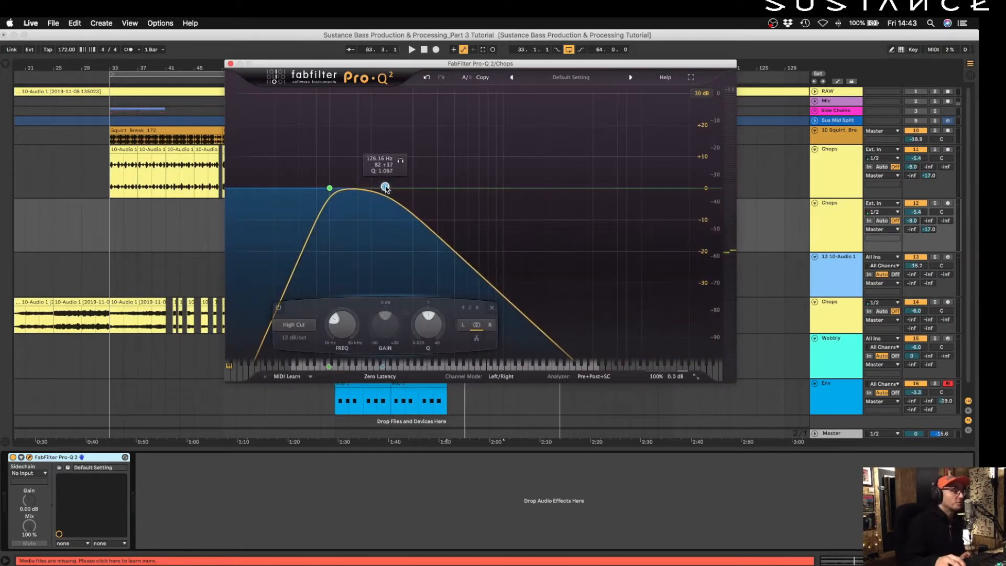
left_click(294, 338)
left_click(304, 388)
left_click_drag(386, 187, 274, 191)
key("space")
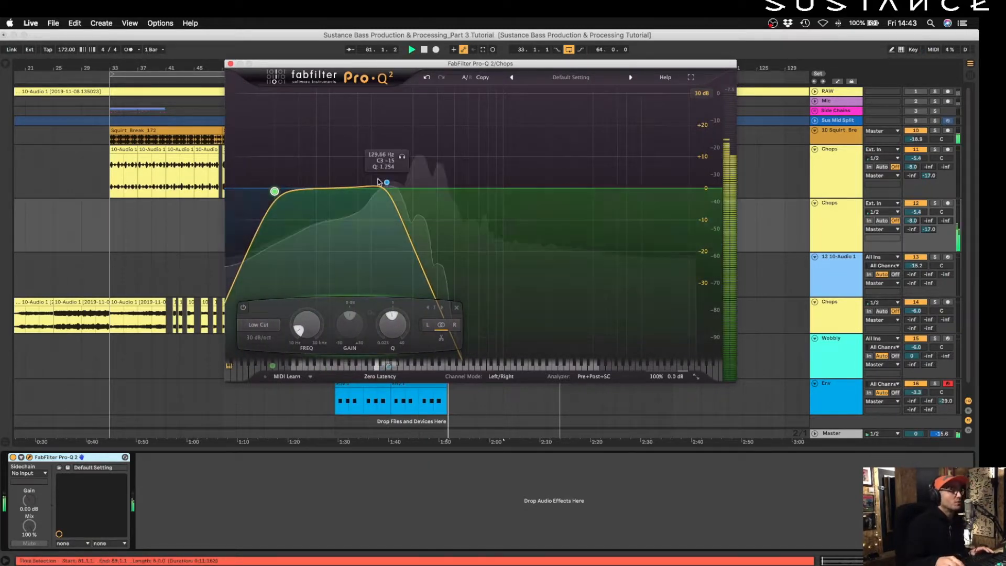
left_click(231, 63)
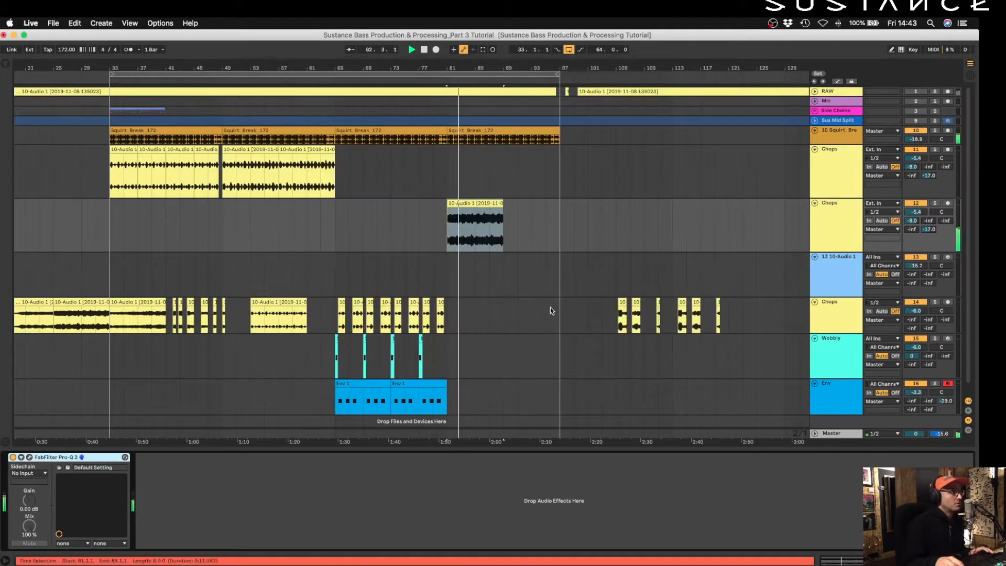
Duplicate the second Chops track's clip at bars 81 to 89 into bars 89 to 97
left_click_drag(517, 67, 520, 95)
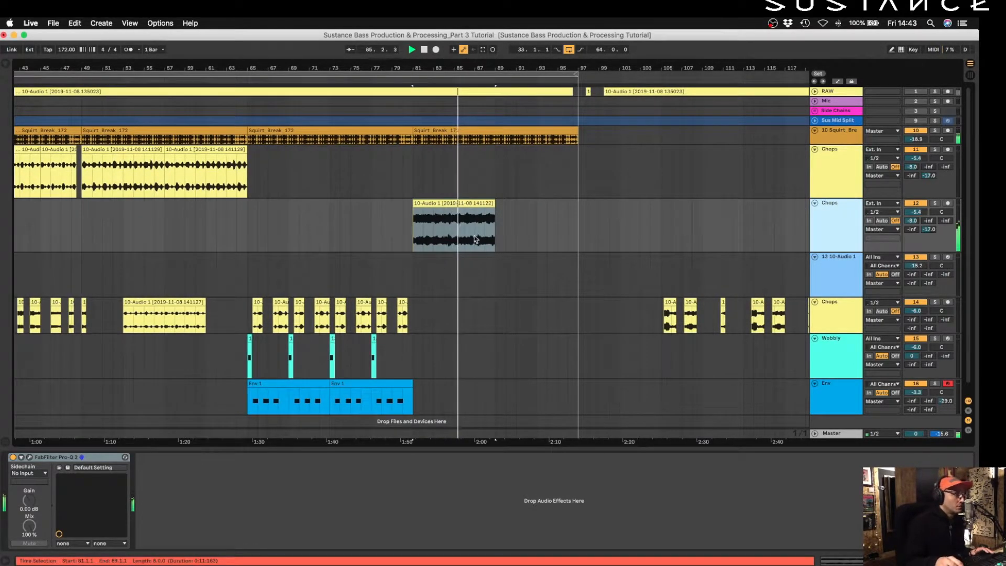
left_click(456, 203)
key("super+c")
key("super+d")
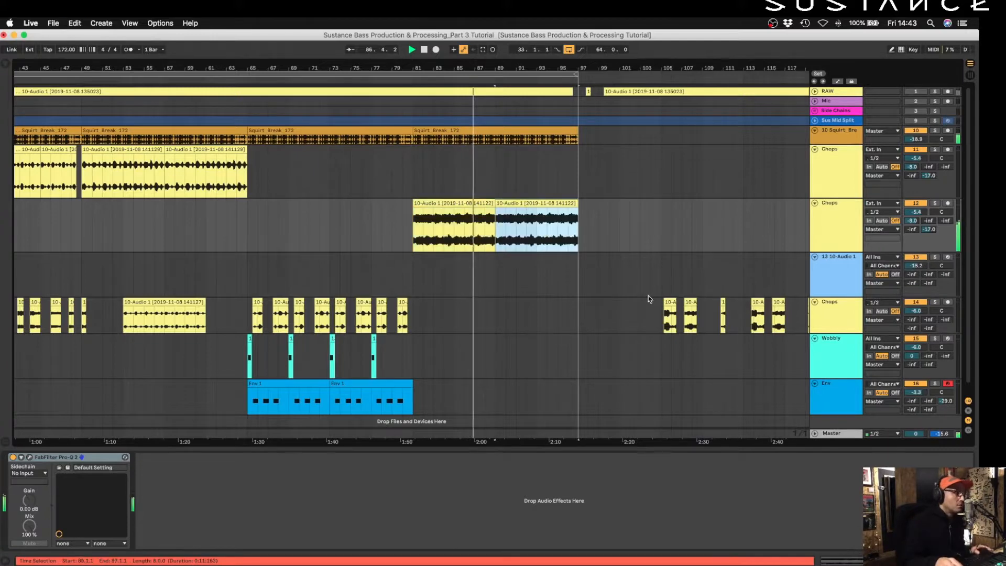
Copy the Wobbly clip at bar 77 to 89.1.1 on the same track and check it during playback
scroll(649, 294, "left", 5)
left_click_drag(471, 340, 595, 346)
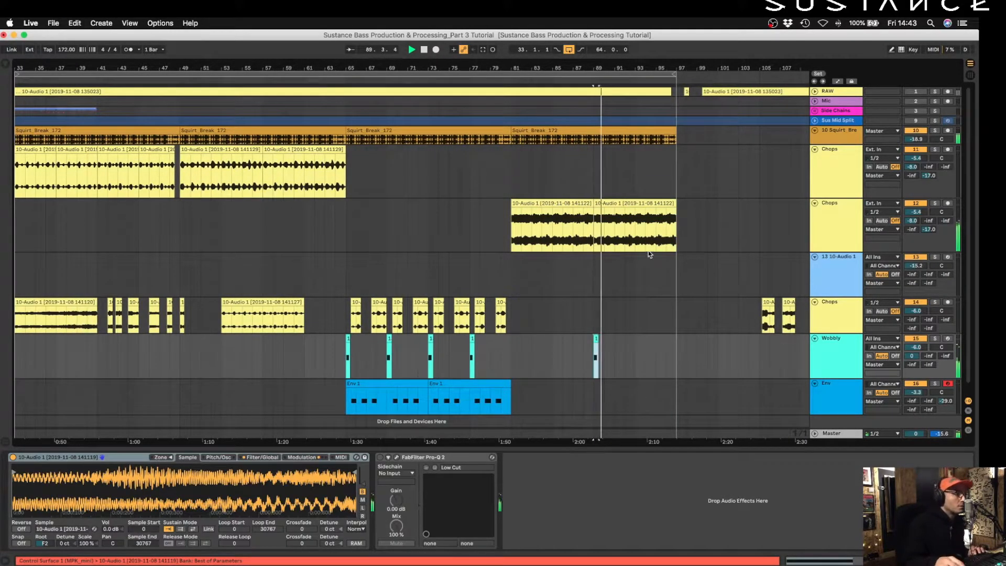
scroll(401, 176, "left", 4)
scroll(398, 176, "left", 2)
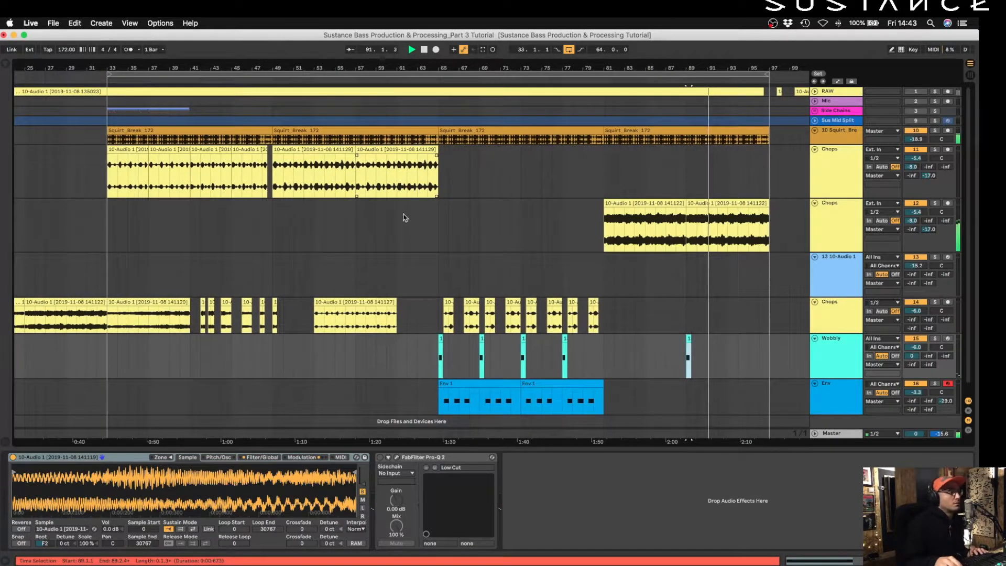
left_click(688, 357)
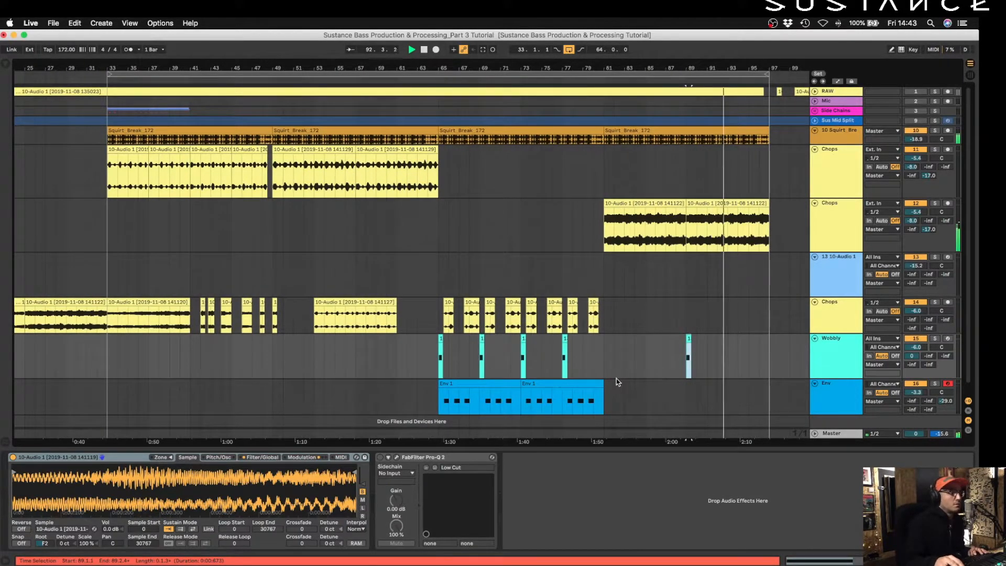
left_click_drag(676, 63, 467, 67)
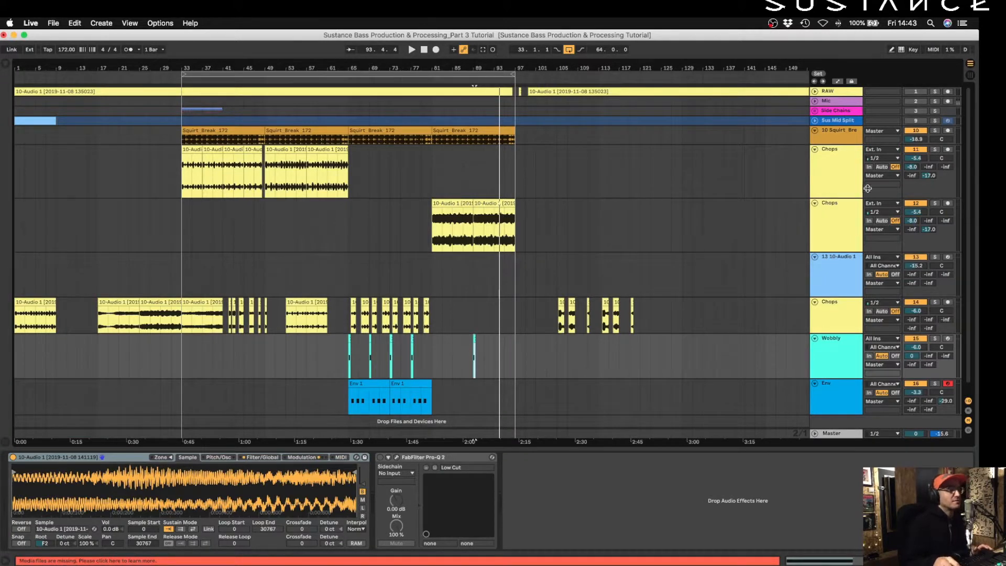
Reduce the heights of the three Chops tracks and the Wobbly and Env tracks to compact the arrangement
left_click(899, 187)
left_click_drag(852, 198, 849, 168)
left_click(836, 224)
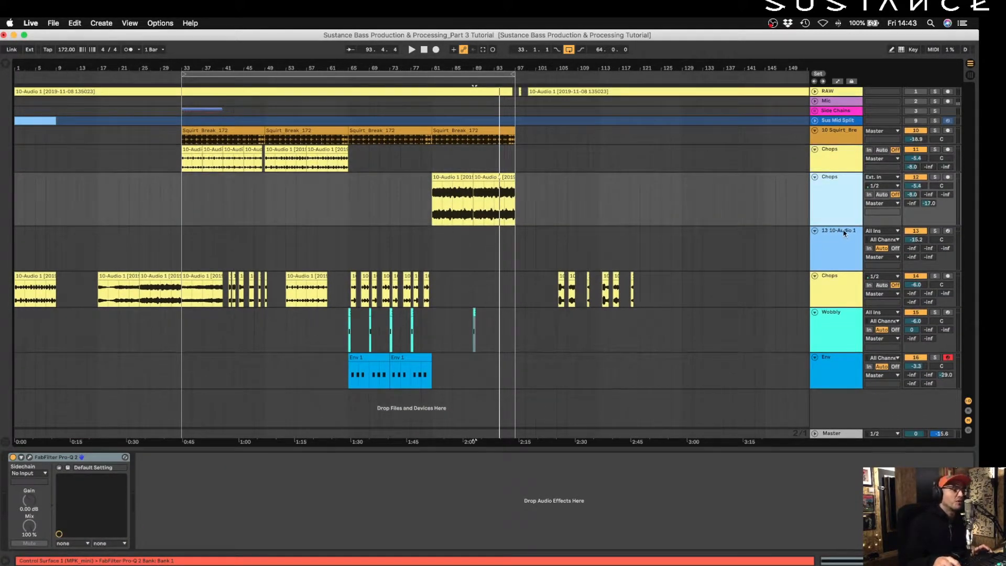
left_click_drag(844, 225, 843, 199)
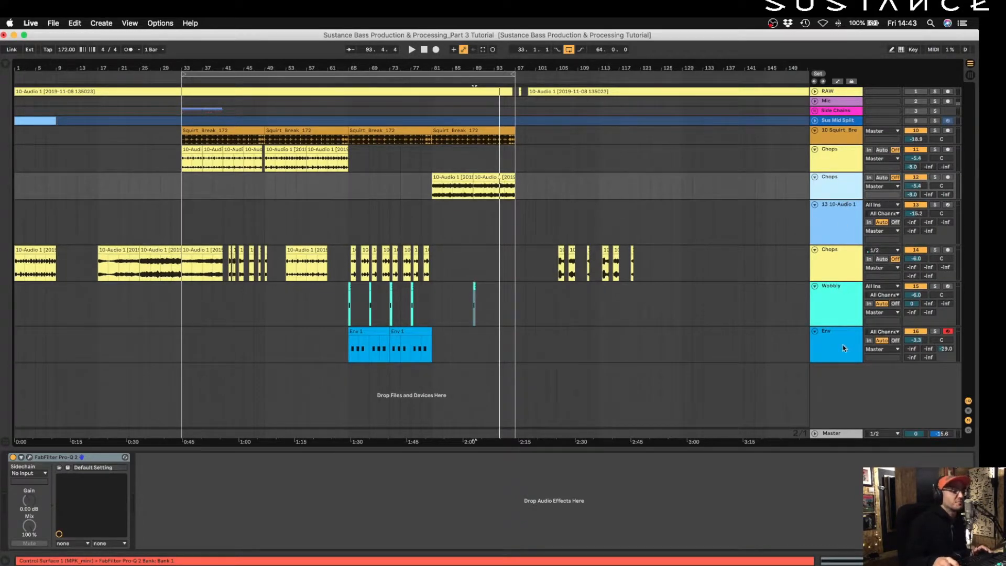
left_click(836, 324)
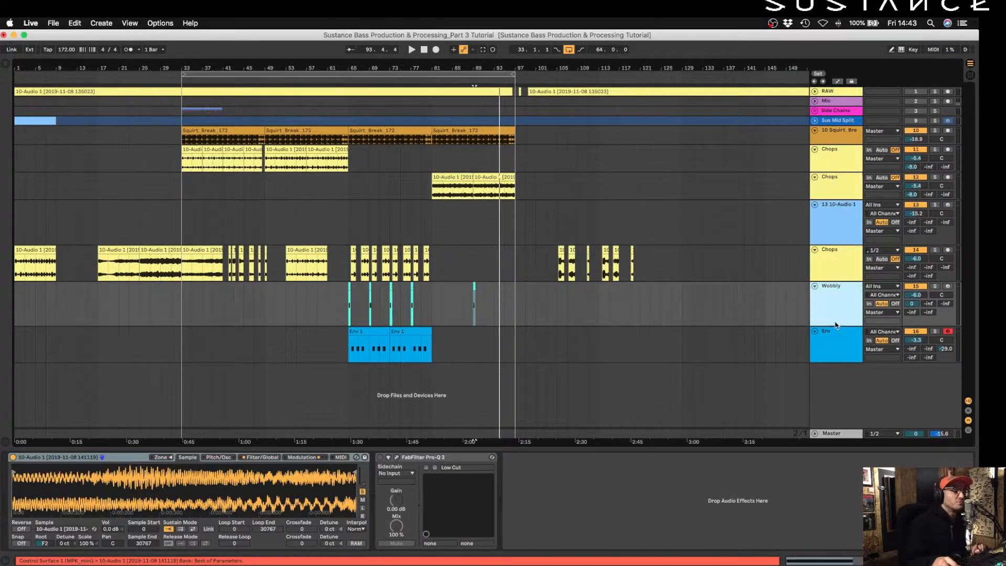
left_click_drag(834, 326, 846, 273)
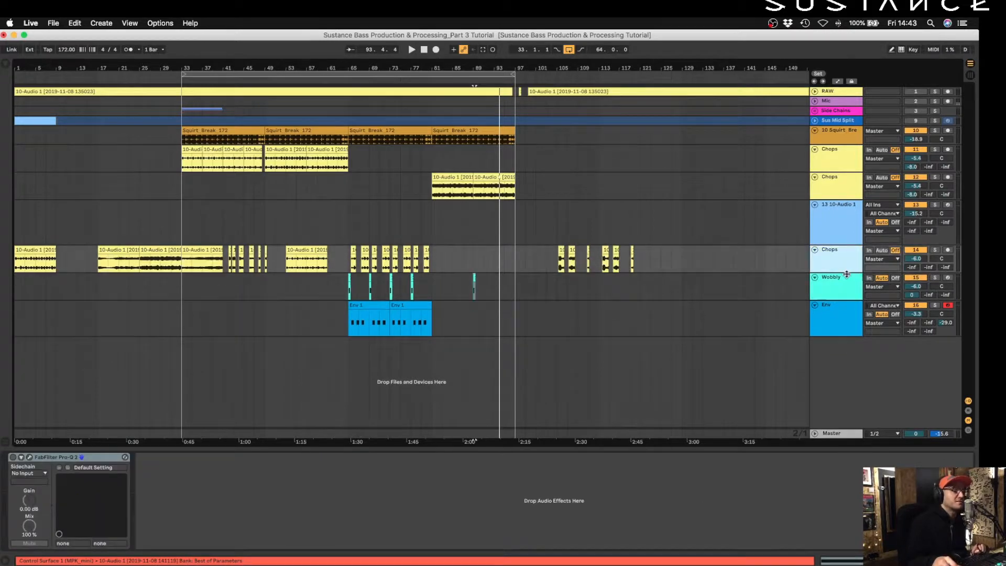
left_click_drag(837, 335, 838, 326)
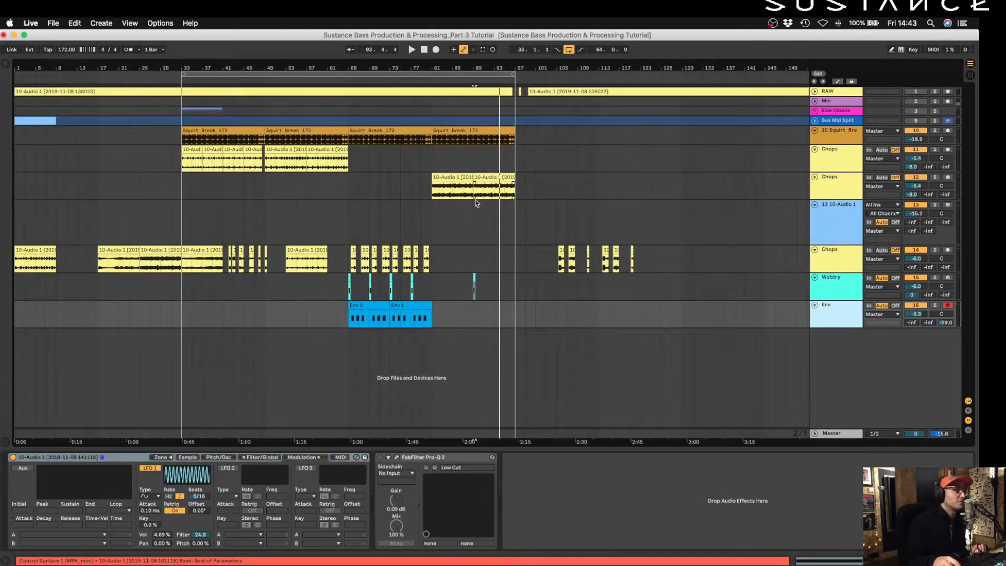
Play the arrangement briefly from 33.1.1 and deactivate the empty 13 10-Audio 1 track
left_click(172, 208)
key("space")
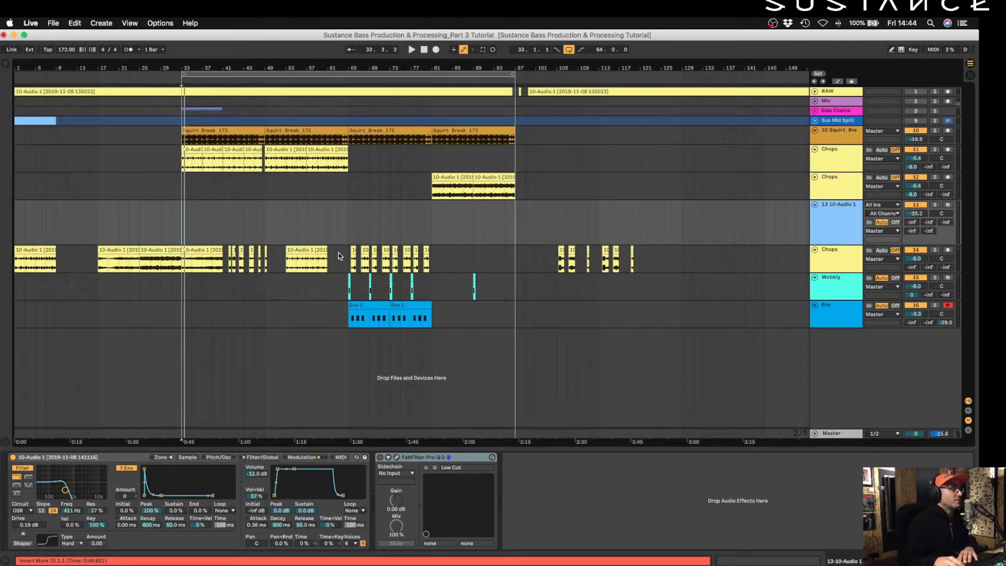
left_click(841, 259)
left_click(837, 238)
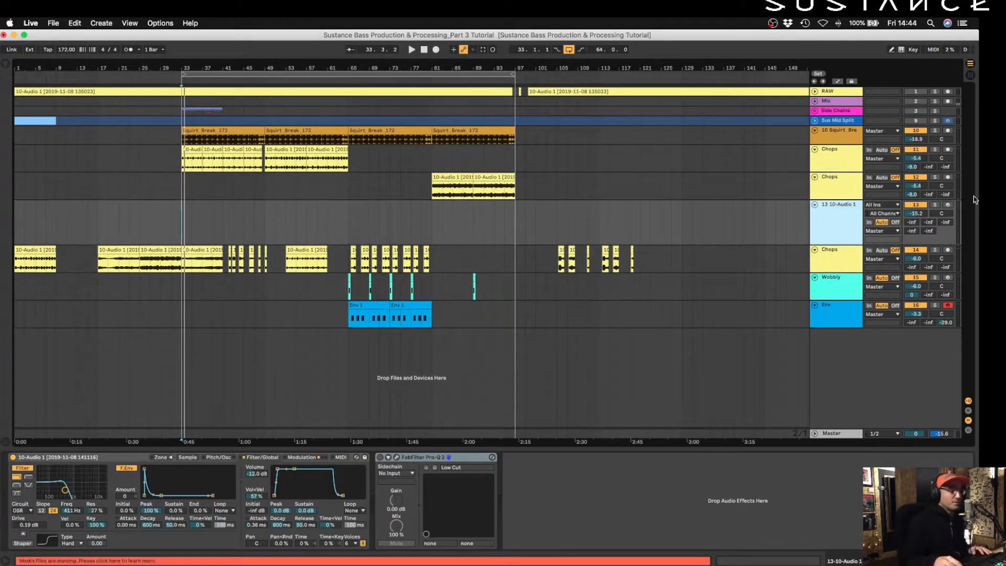
left_click(912, 206)
Select bars 1 to 65 on the lower Chops track and delete the empty 13 10-Audio 1 track
left_click_drag(328, 260, 23, 246)
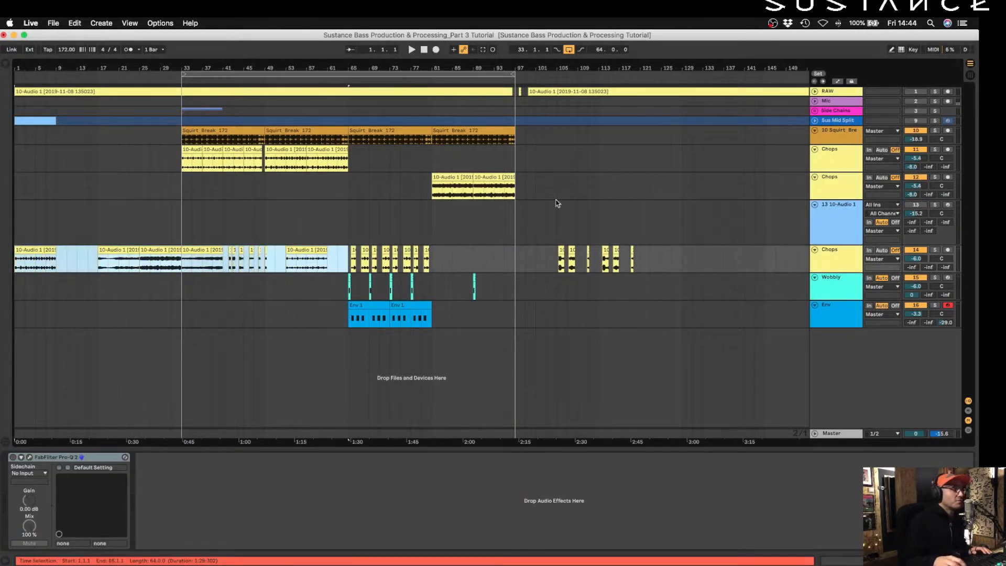
mouse_move(301, 248)
left_mouse_down()
mouse_move(302, 239)
mouse_move(305, 257)
left_mouse_up()
left_click(844, 227)
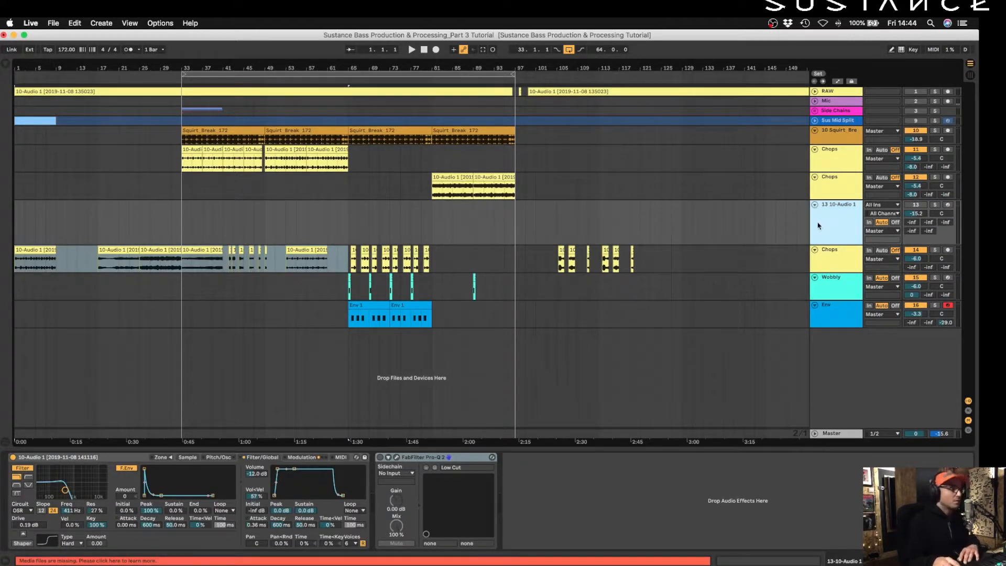
key("Delete")
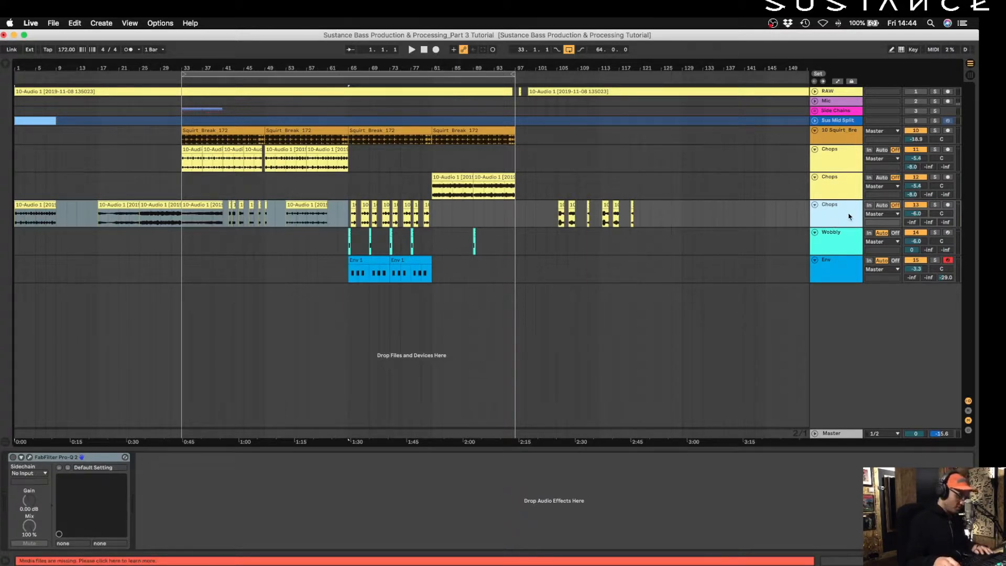
Add an audio track, move the unused lower Chops clips before bar 65 and after bar 97 onto it, and fold it above the break
key("super+t")
left_click_drag(337, 215, 21, 236)
left_click_drag(537, 215, 654, 233)
left_click(841, 258)
left_click_drag(841, 258, 834, 130)
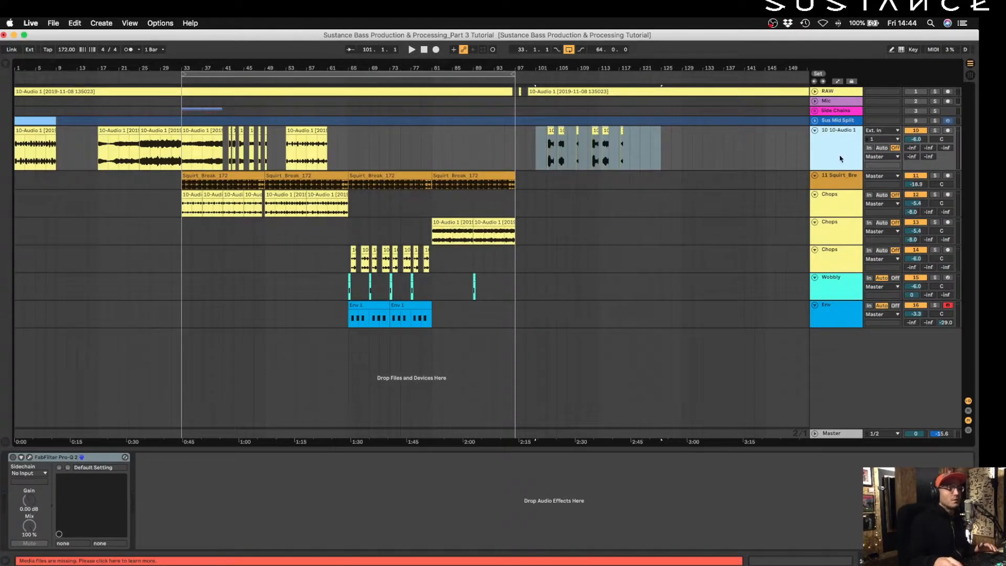
left_click_drag(845, 171, 849, 131)
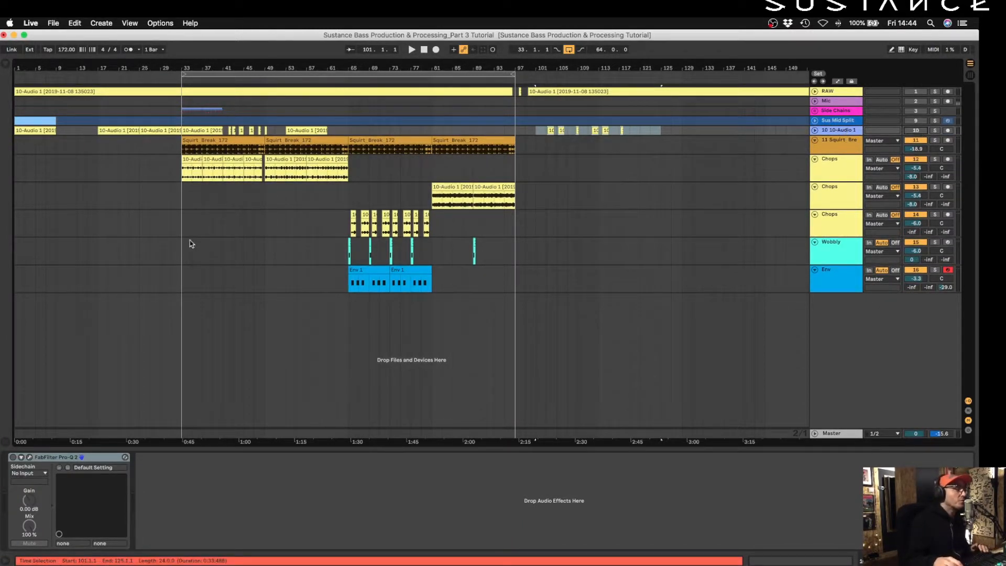
Try the Chops clips from bars 49 to 65 on the second Chops track during playback
left_click(179, 204)
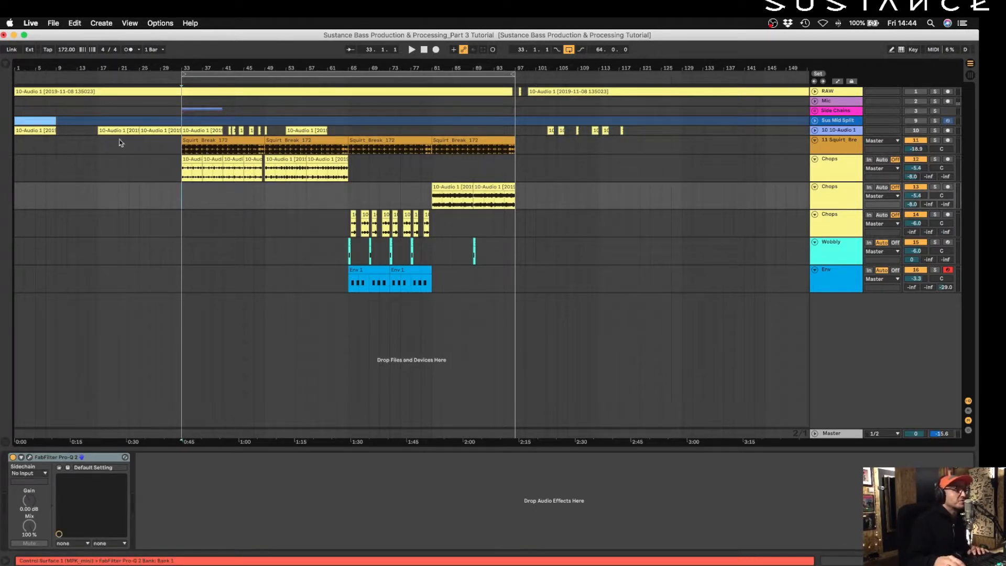
key("space")
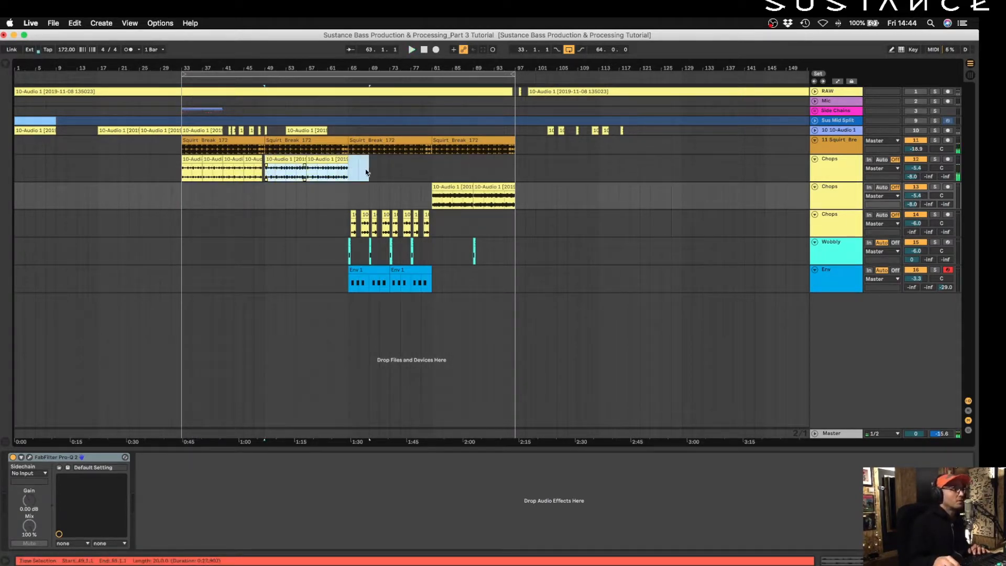
left_click_drag(338, 169, 335, 197)
key("space")
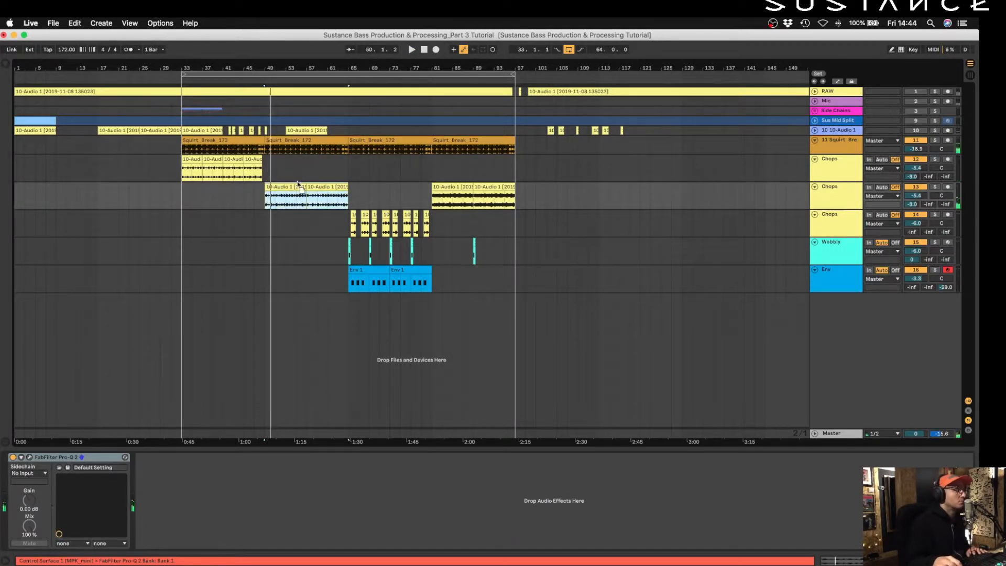
left_click_drag(297, 183, 314, 156)
Insert an audio track below the upper Chops track and move the clips from bars 49 to 65 onto it
left_click(833, 171)
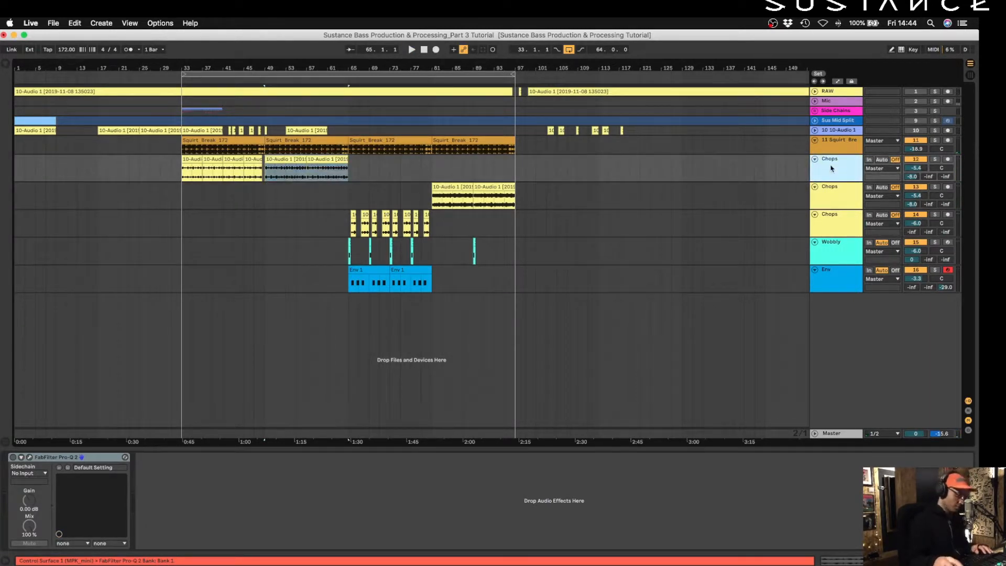
key("super+t")
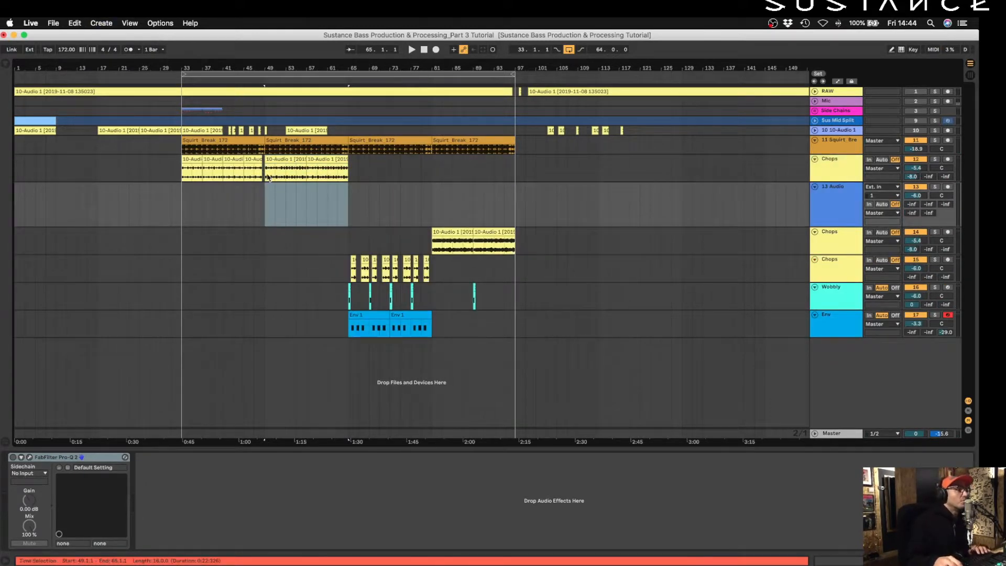
left_click(264, 172)
left_click_drag(345, 168, 344, 201)
Enable FabFilter Pro-Q 2 on the new audio track and add a high cut filter while its clips play
left_click(13, 457)
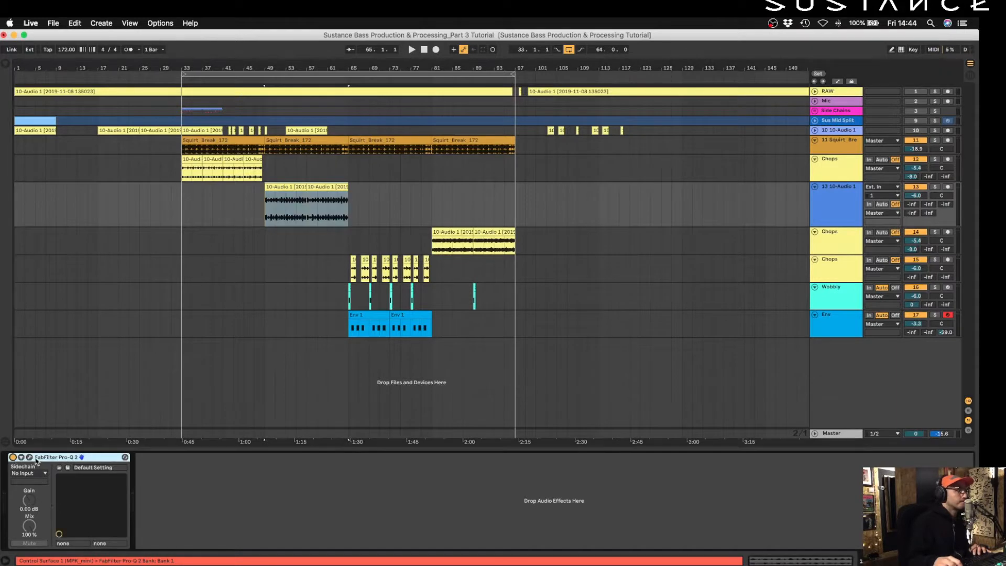
left_click(30, 458)
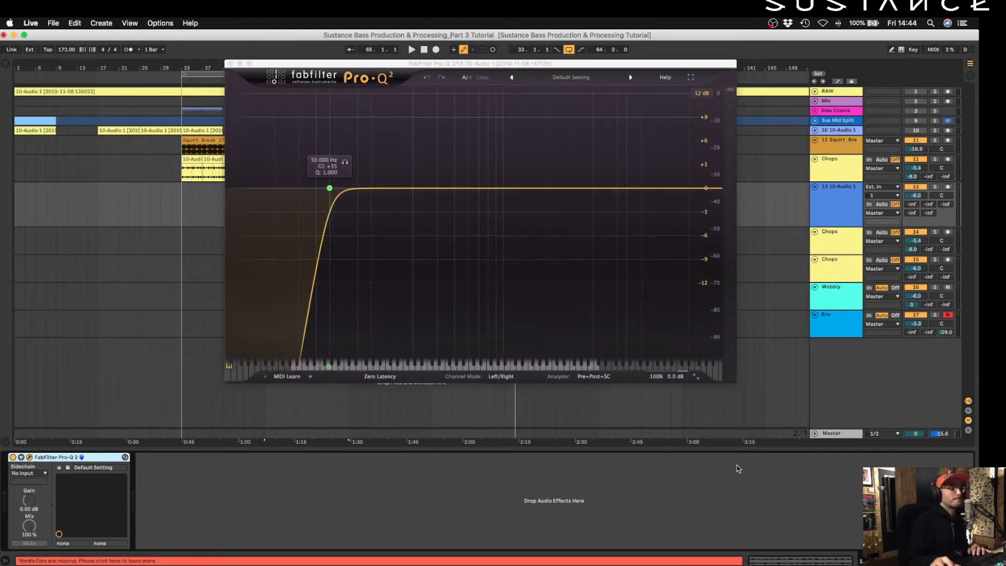
double_click(688, 191)
key("space")
left_click_drag(689, 190, 579, 193)
Add a bell cut at about 956 Hz with a gain of about -15.4 dB and a Q of about 2.66
double_click(510, 191)
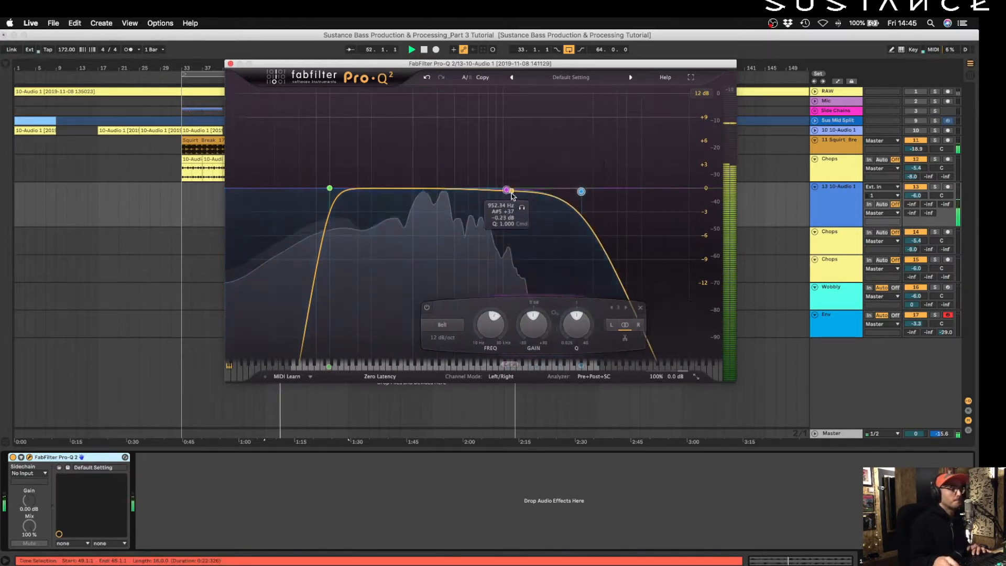
left_click_drag(505, 192, 508, 251)
left_click_drag(550, 326, 549, 319)
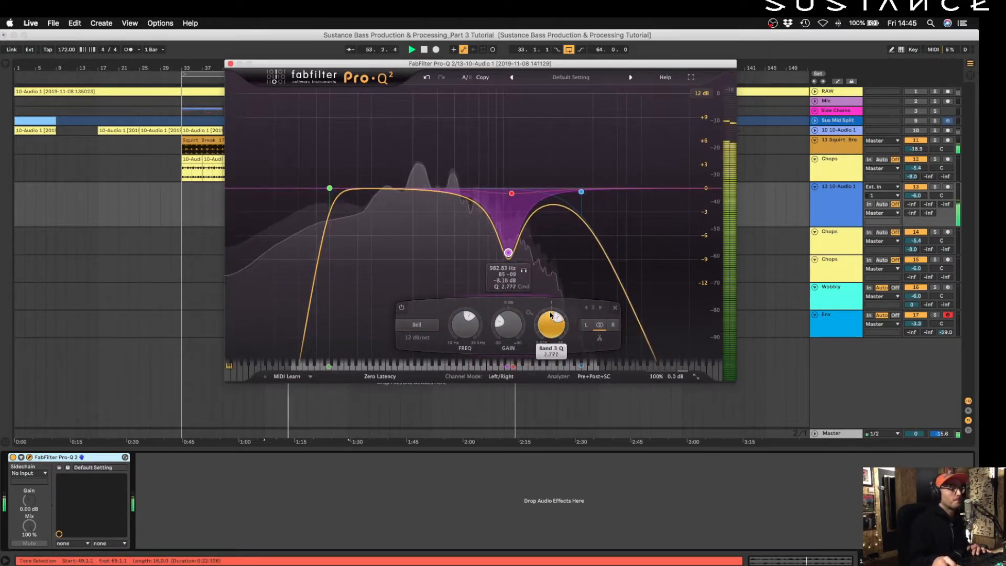
left_click_drag(508, 252, 506, 309)
Set the high cut's slope to 24 dB/oct and lower its frequency to about 1126 Hz
left_click(581, 189)
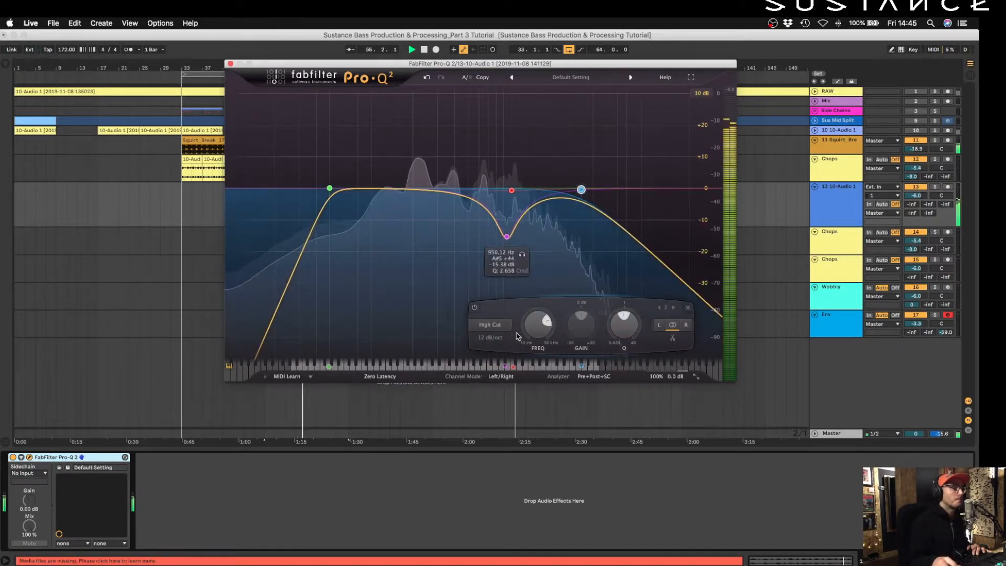
left_click(491, 337)
left_click(499, 379)
left_click_drag(532, 329, 529, 345)
Compare the first Chops section at bar 33 with the filtered section at bar 49 during playback
key("space")
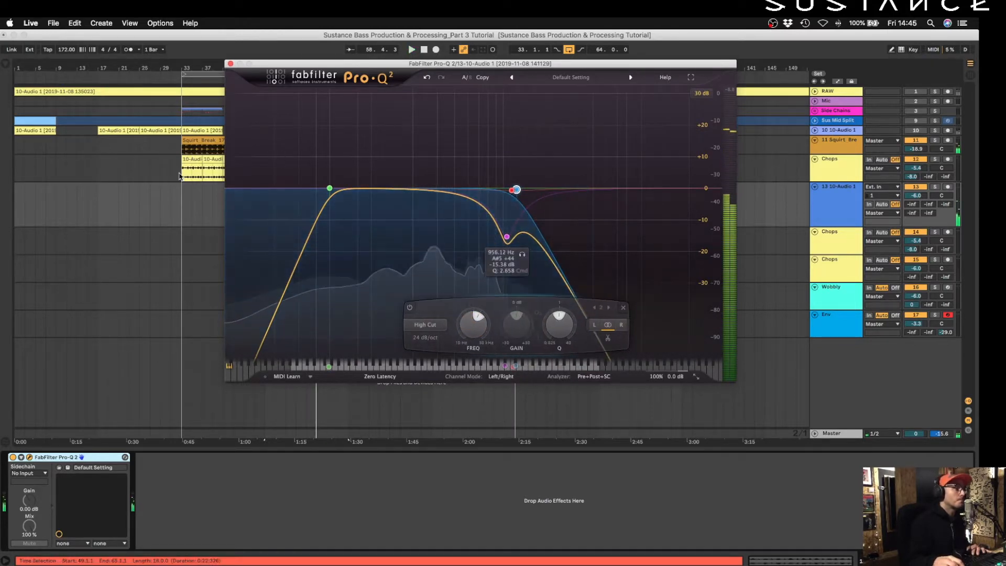
left_click(185, 170)
key("space")
left_click_drag(375, 64, 586, 86)
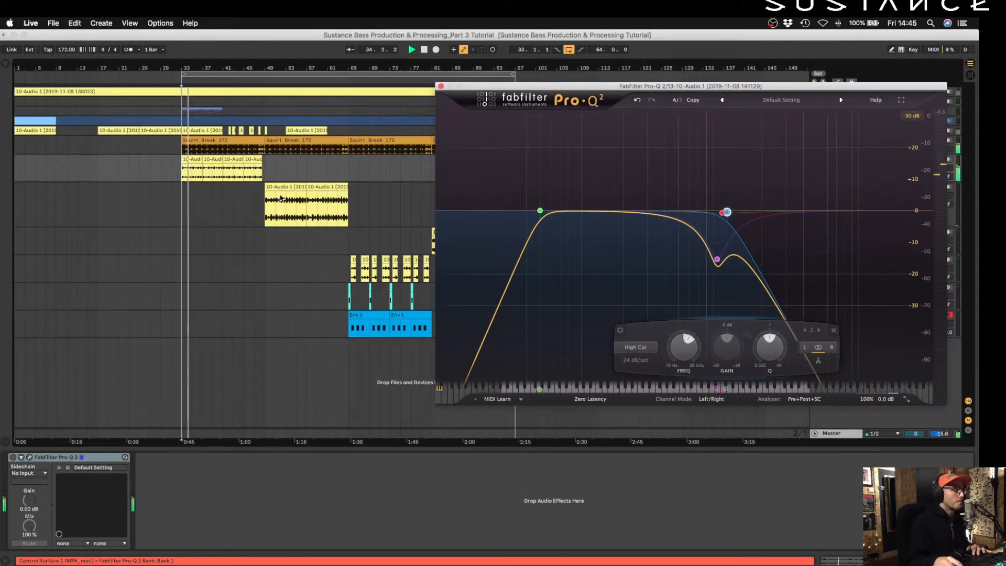
left_click(263, 192)
key("space")
key("space")
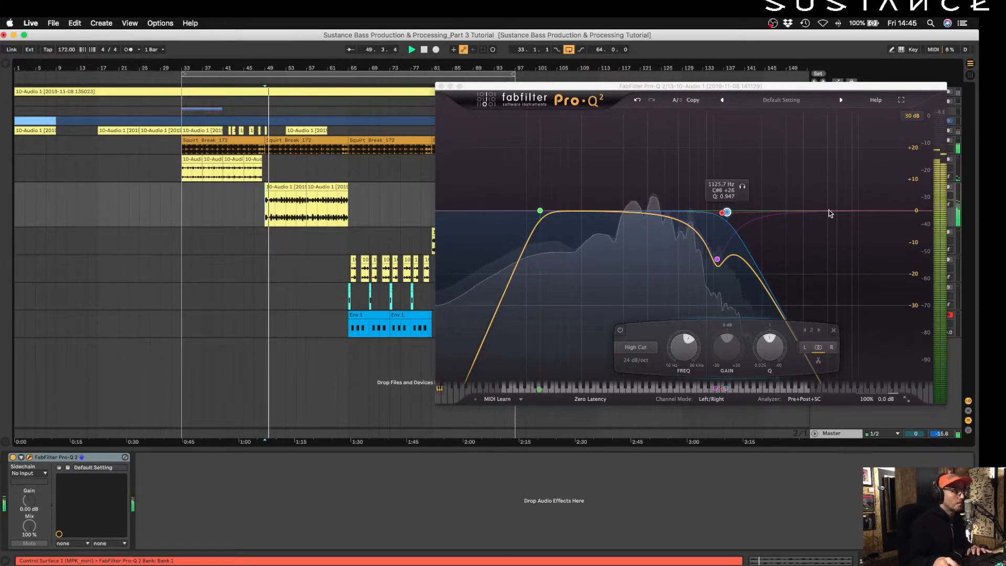
Lower the high cut frequency slightly, raise the low cut to about 58 Hz, and close the equalizer window
left_click_drag(733, 222, 720, 219)
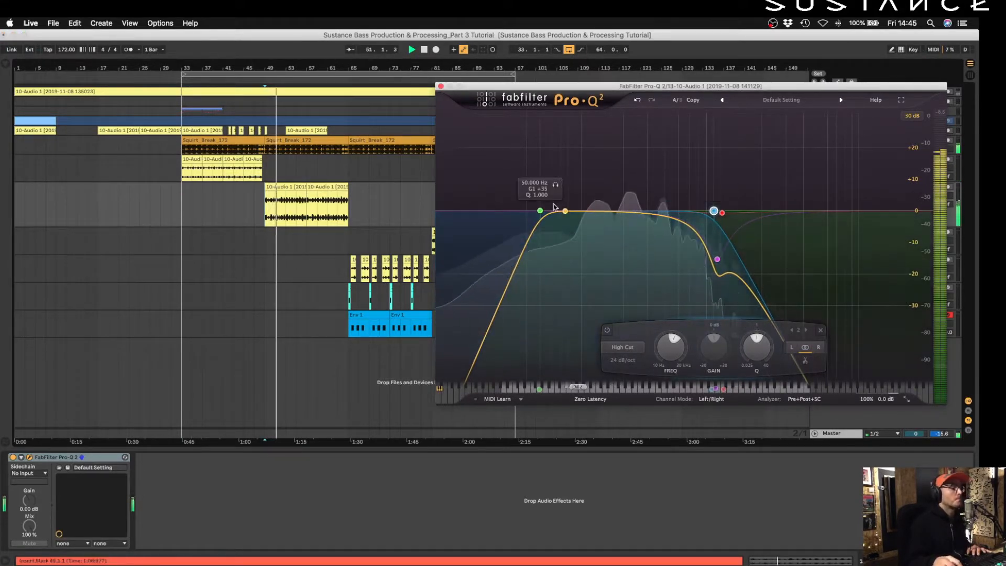
left_click_drag(540, 211, 550, 210)
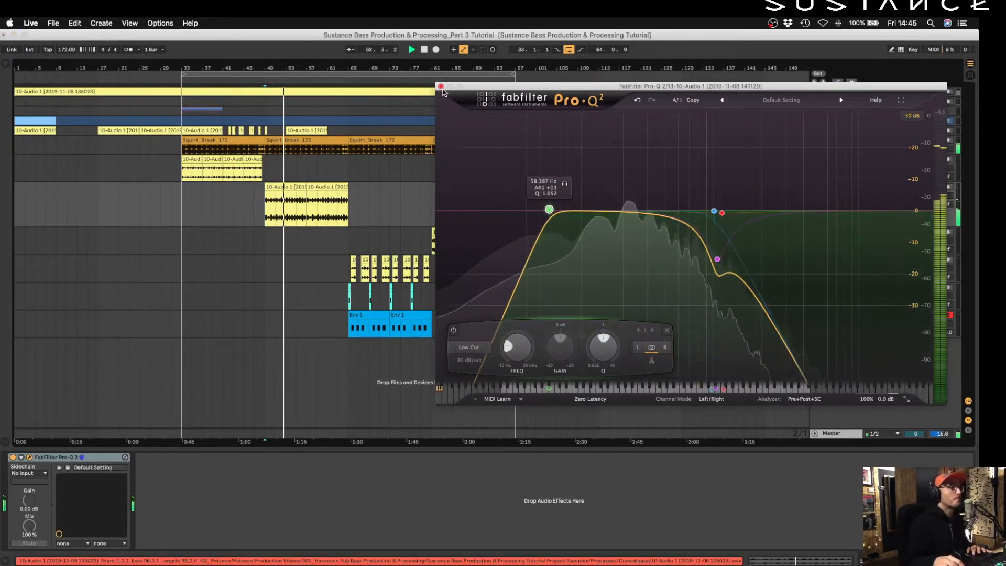
left_click(440, 86)
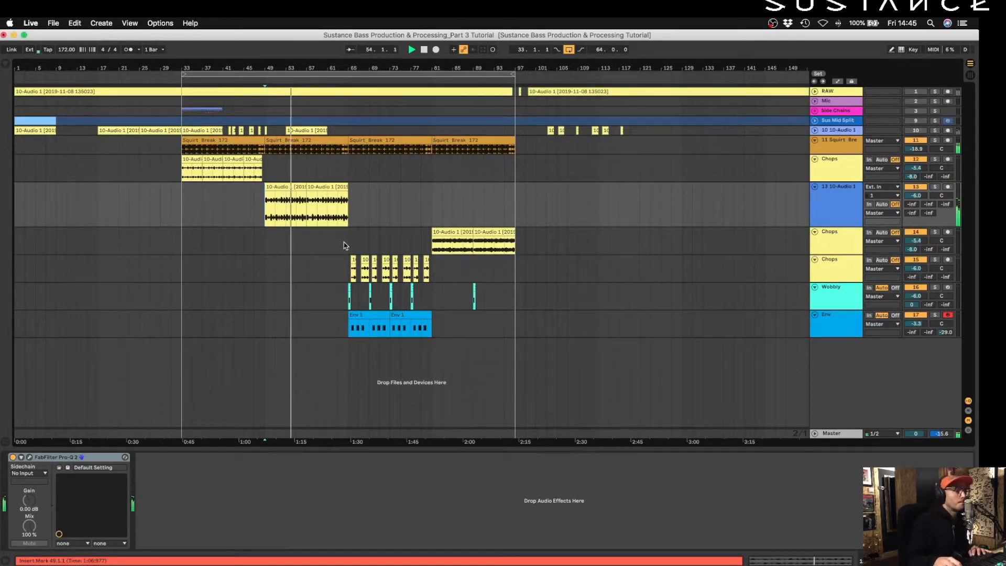
Trim the start of the first short clip on the lower Chops track to bar 66 and check it during playback
left_click_drag(344, 246, 339, 244)
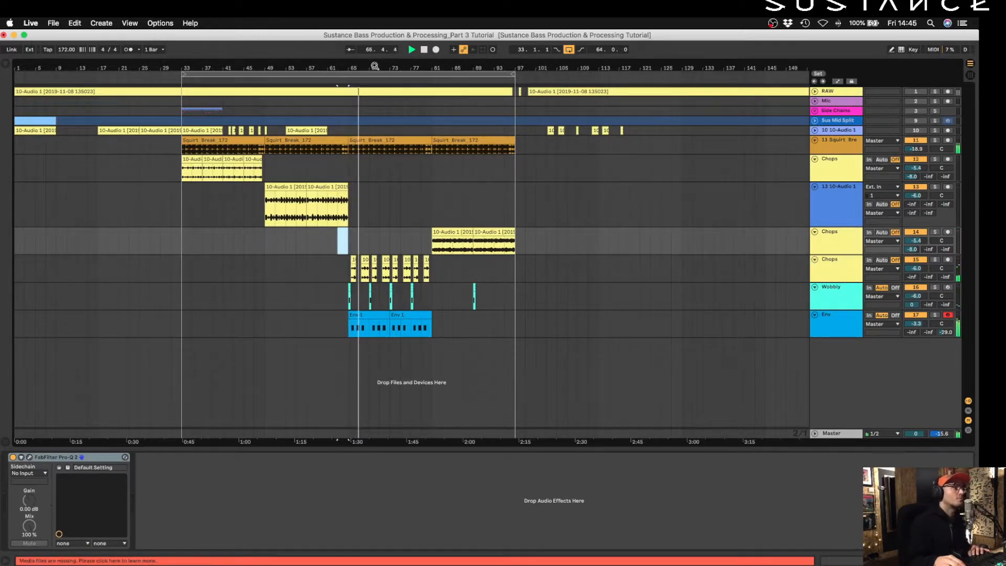
left_click_drag(375, 66, 375, 99)
key("space")
left_click(241, 270)
key("space")
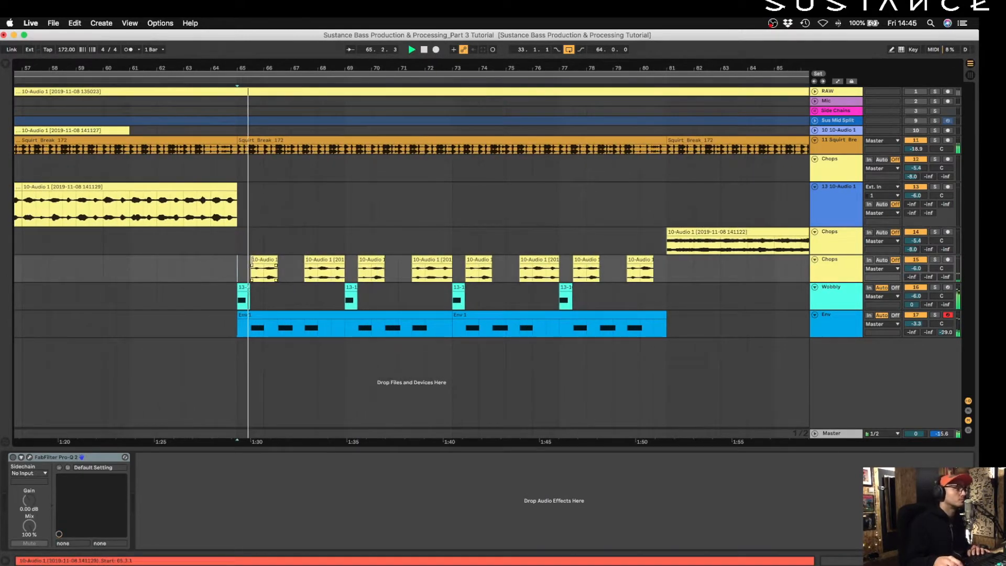
left_click_drag(253, 260, 256, 263)
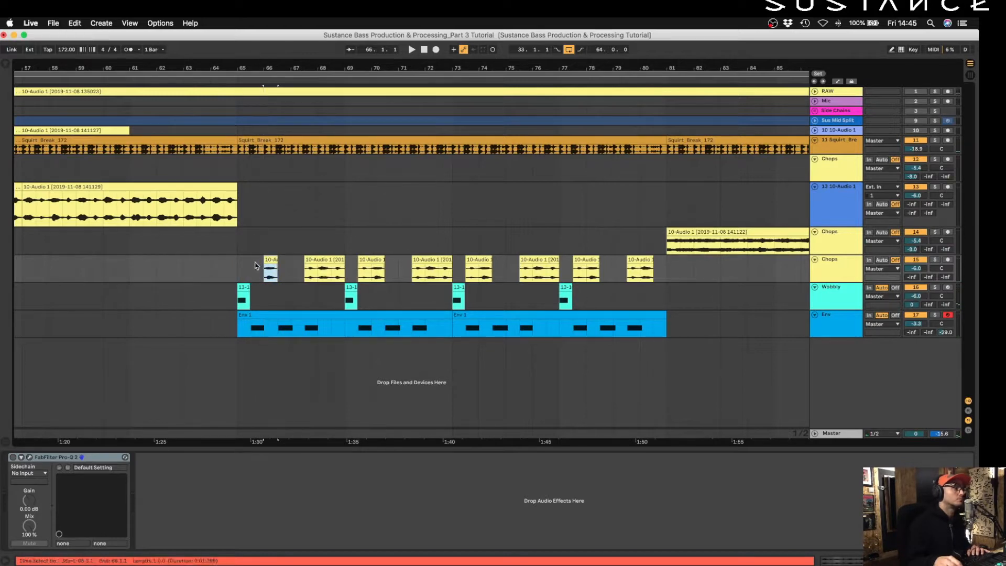
key("space")
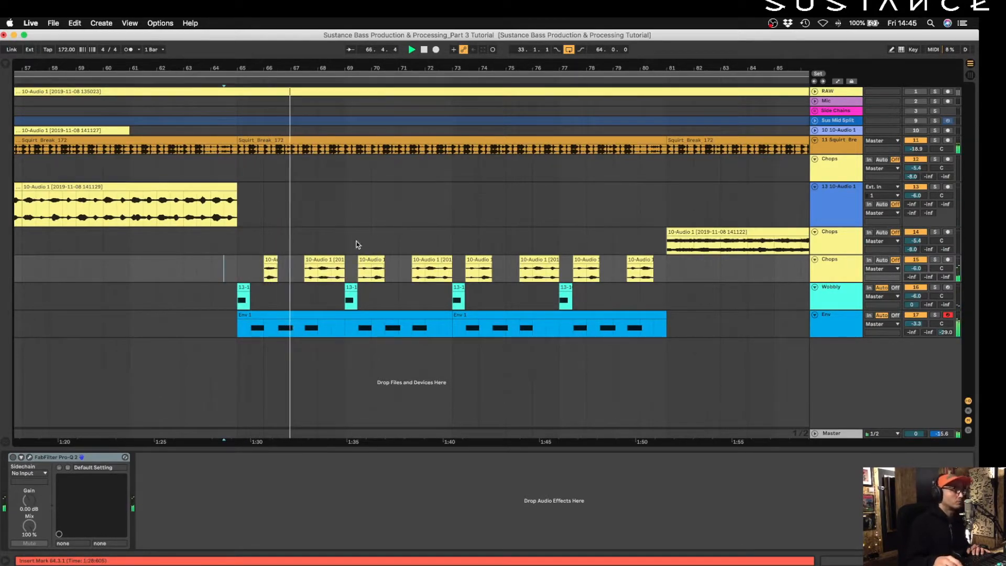
Trim the starts of the second and fourth short clips on the lower Chops track to bars 68 and 72
key("space")
left_click_drag(305, 259, 316, 259)
left_click(237, 279)
key("space")
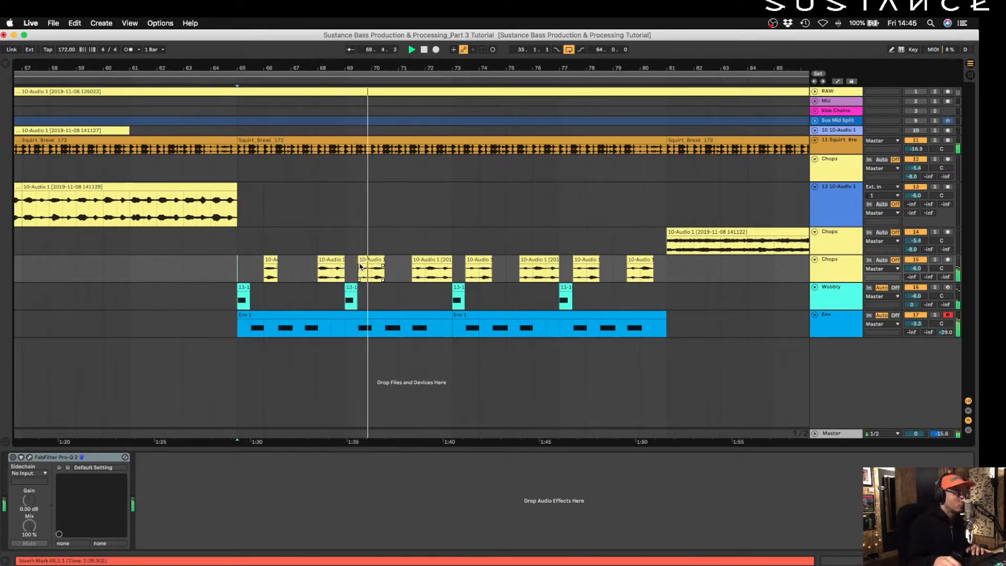
left_click_drag(414, 262, 425, 264)
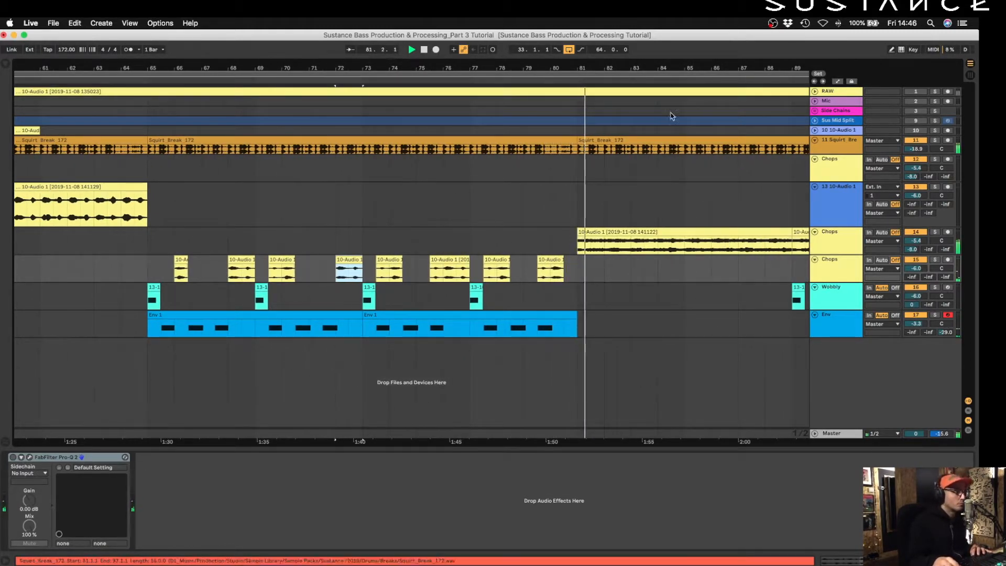
Copy the Wobbly clip at bar 89 to bars 81, 85 and 93 and set the track's short reverb send to -7.2 dB
left_click_drag(618, 65, 566, 53)
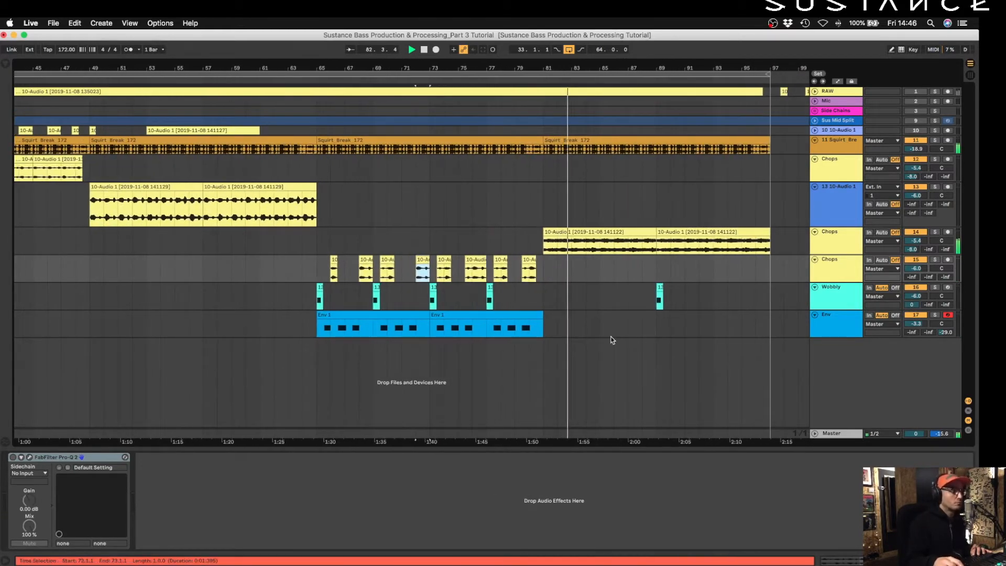
left_click(659, 288)
left_click_drag(659, 288, 603, 294)
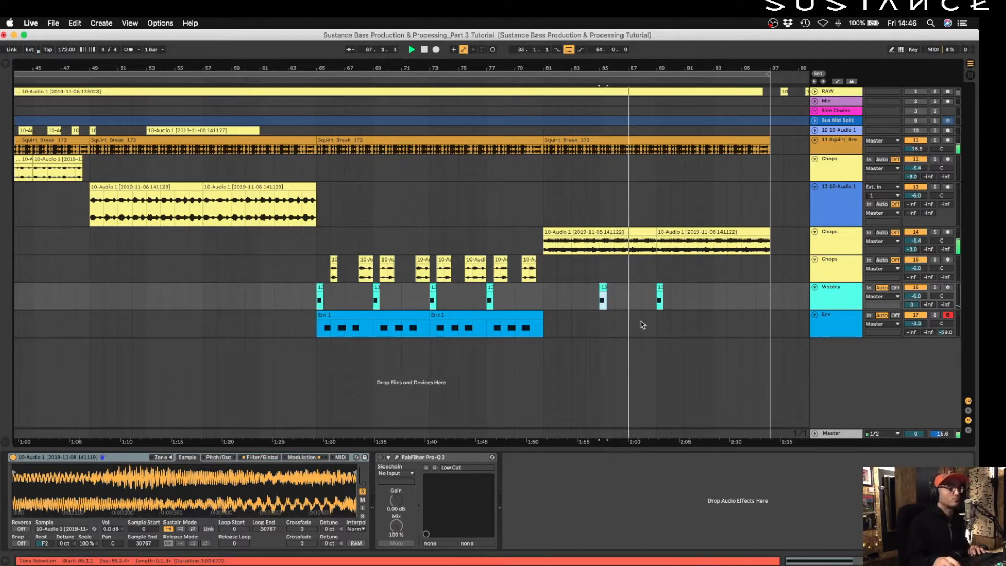
left_click(660, 287)
left_click_drag(660, 287, 551, 294)
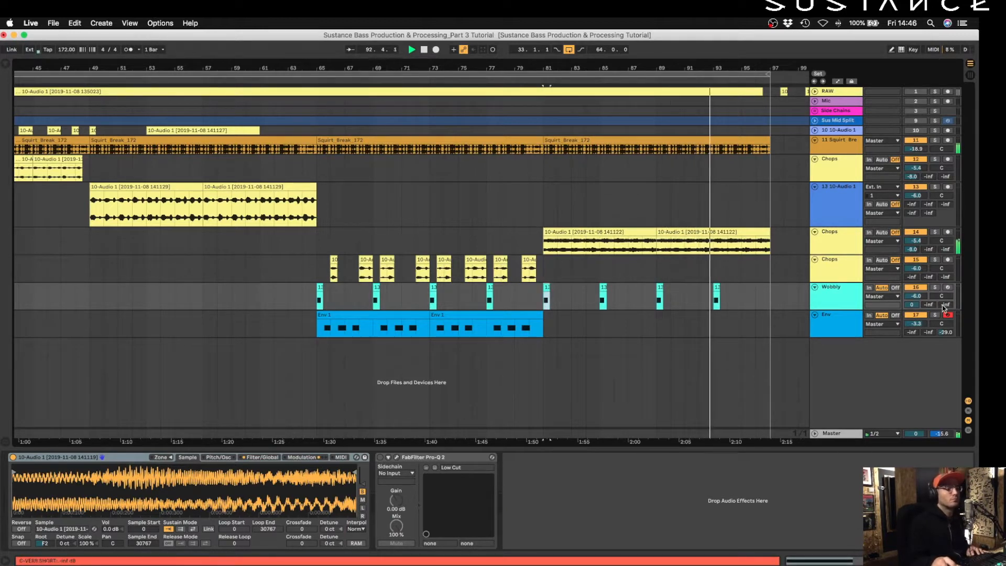
left_click_drag(945, 305, 945, 300)
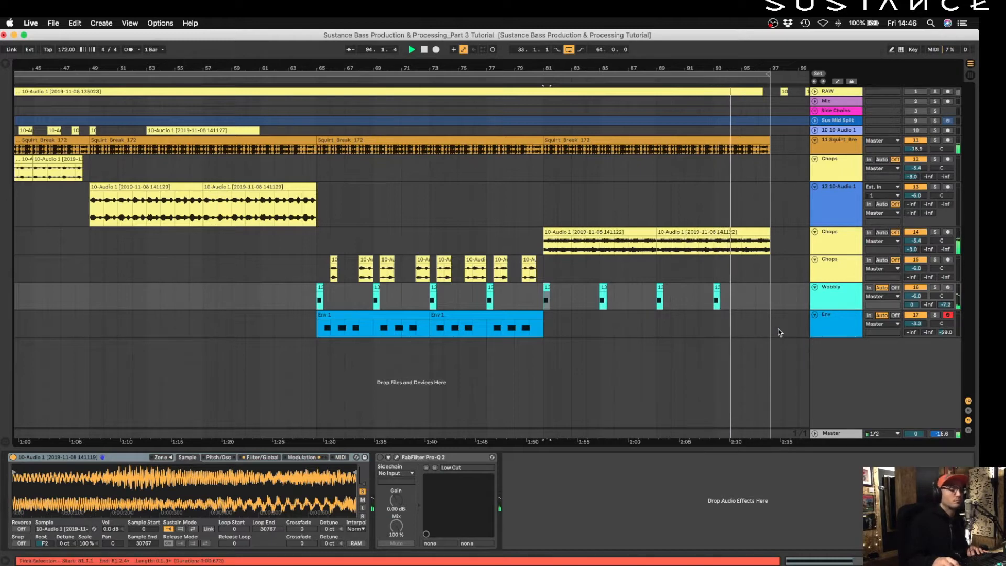
Reduce the height of the 13 10-Audio 1 track and stop playback
left_click_drag(784, 72, 783, 41)
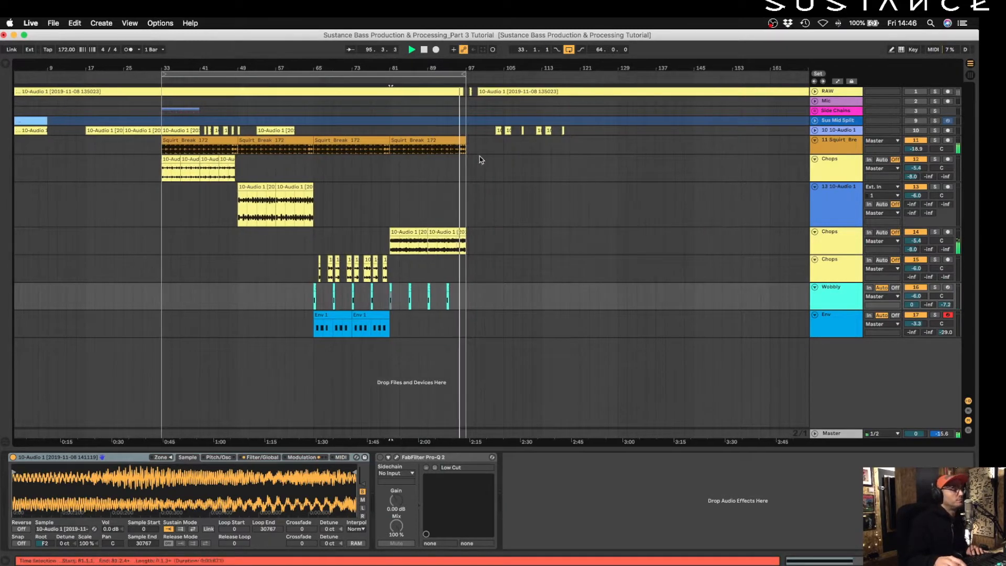
left_click(830, 229)
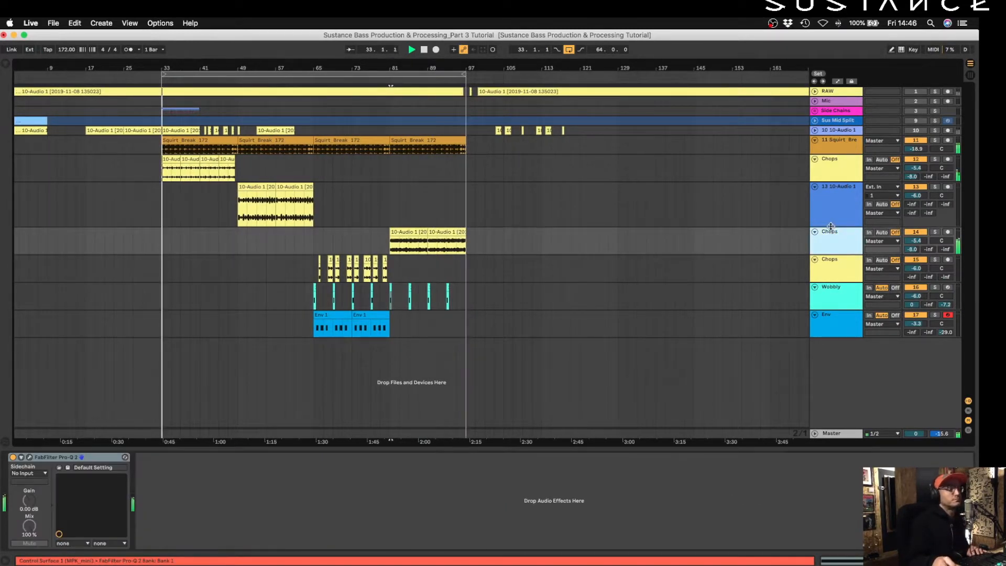
mouse_move(831, 227)
left_mouse_down()
mouse_move(830, 203)
mouse_move(823, 211)
left_mouse_up()
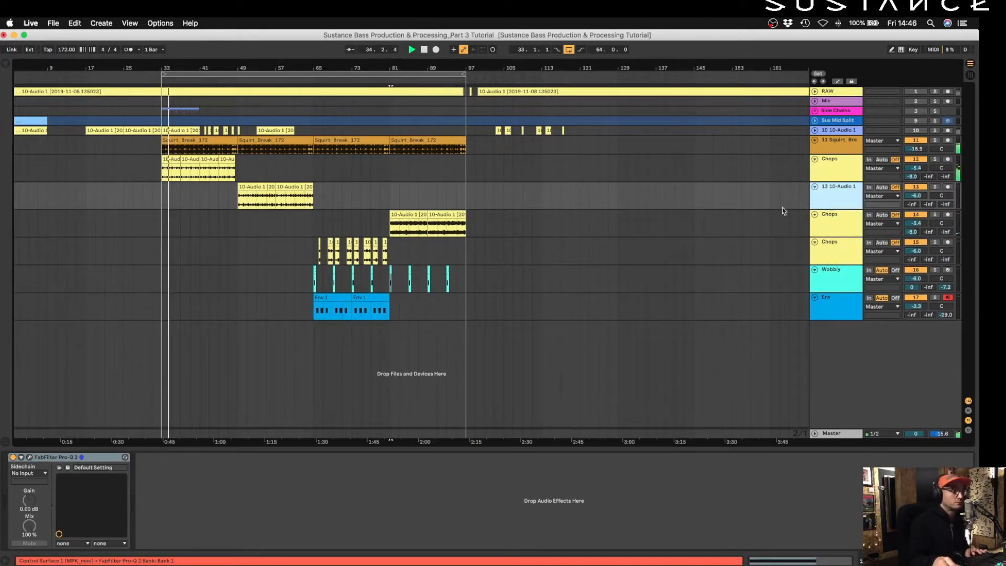
scroll(692, 270, "left", 1)
left_click(680, 271)
key("space")
left_click(844, 189)
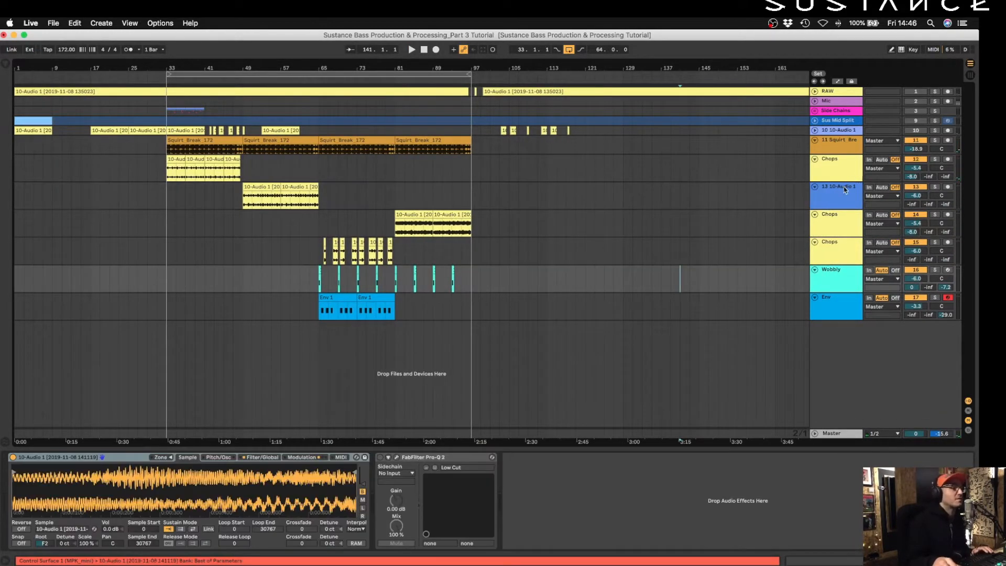
Save the Live set and select the RAW track
left_click_drag(161, 63, 161, 69)
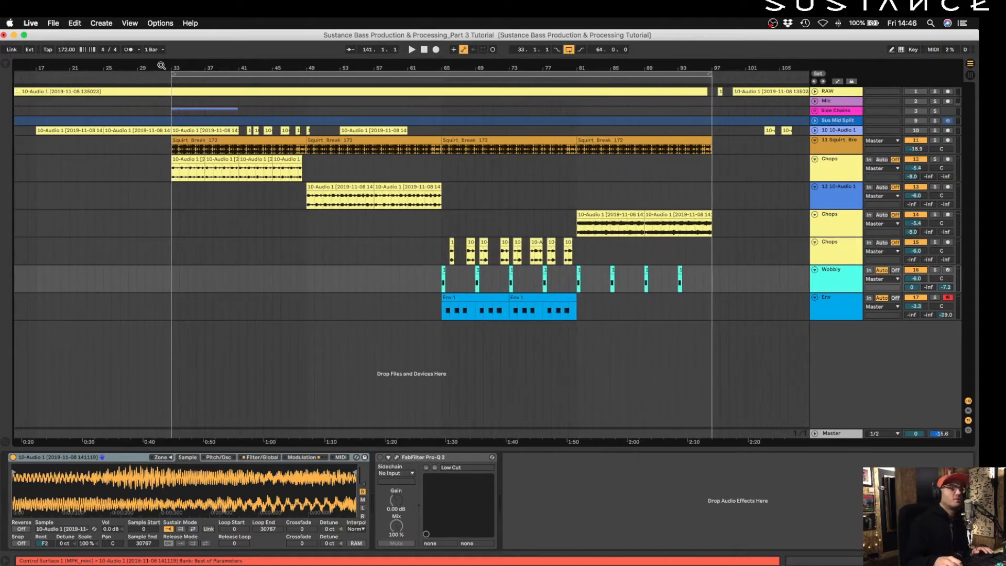
key("super+s")
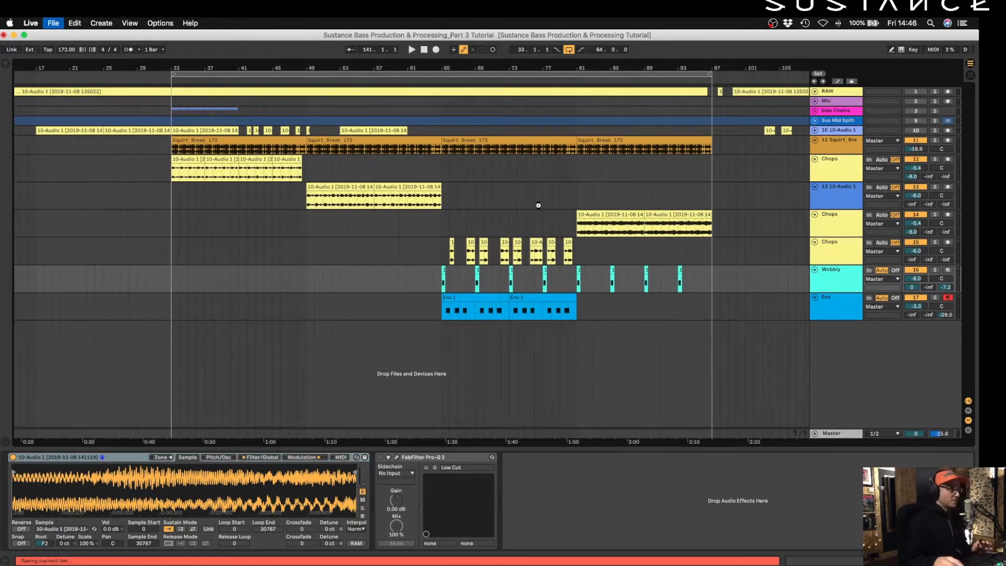
left_click(840, 93)
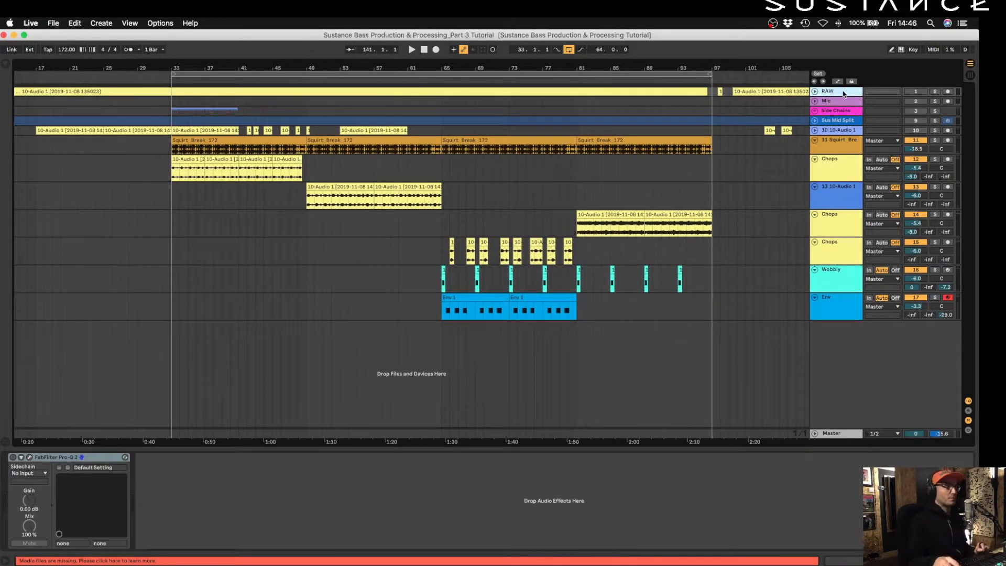
Select the Sus Mid Split track and unfreeze it so its devices can be edited
left_click(832, 131)
left_click(407, 309)
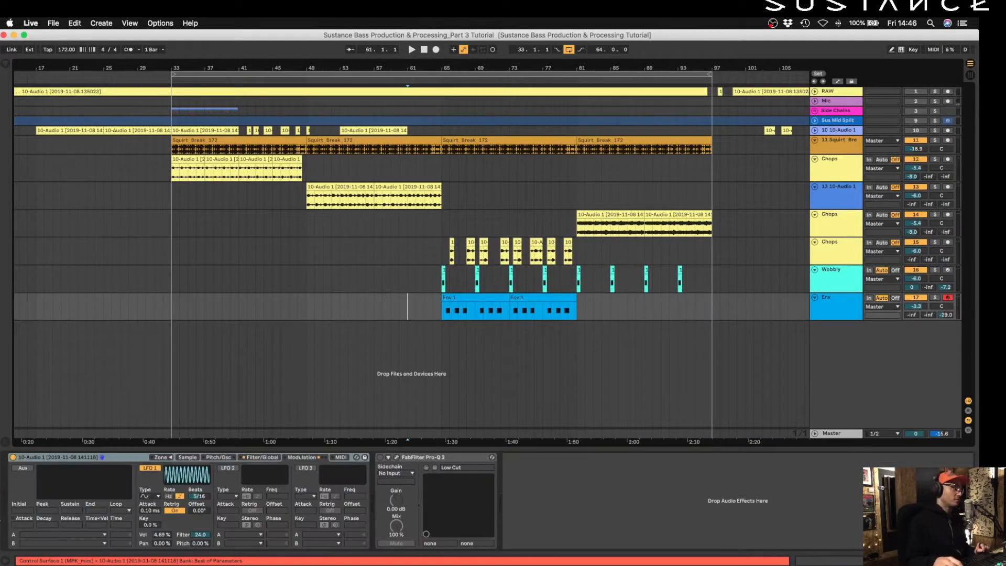
left_click(837, 121)
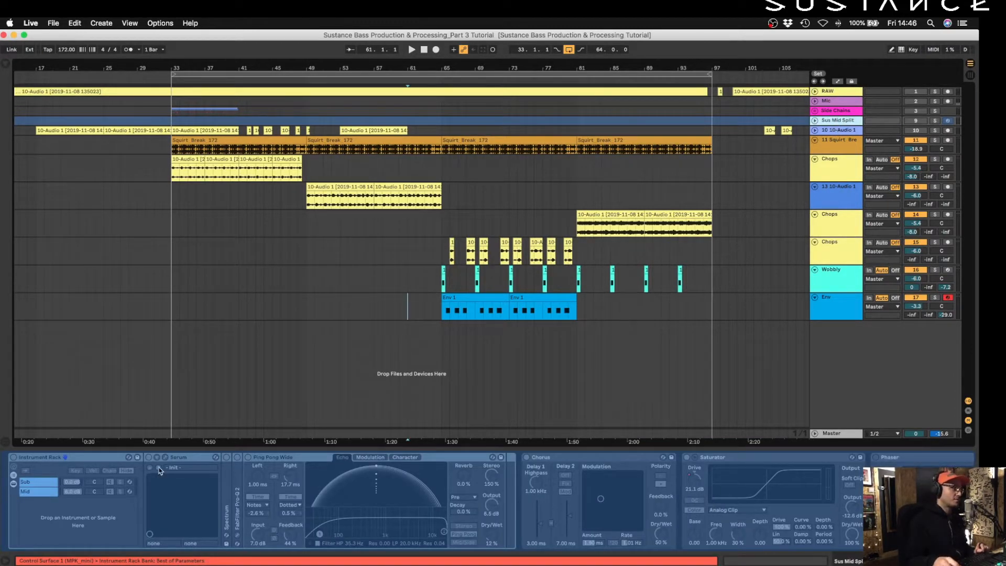
right_click(843, 122)
left_click(895, 183)
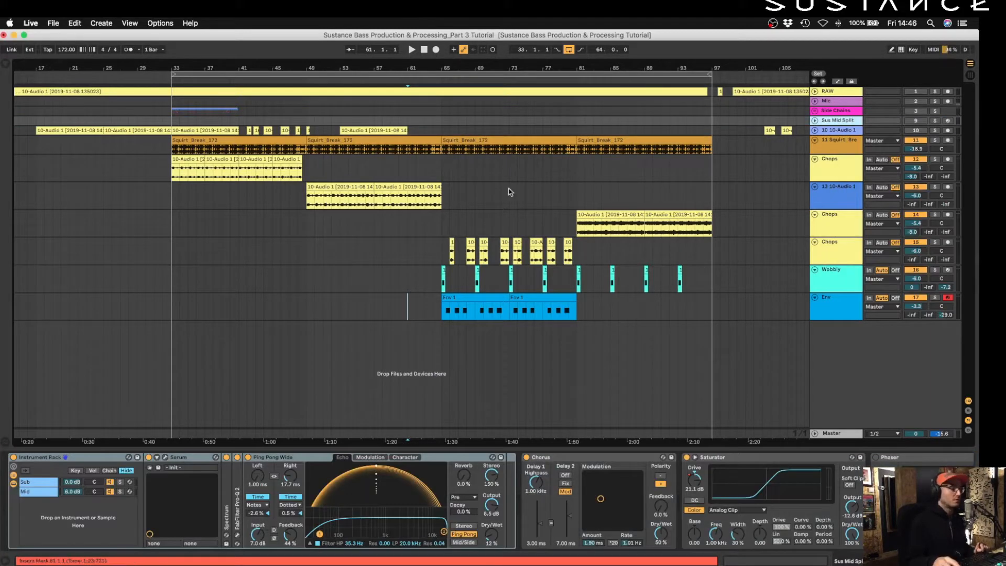
Open the Serum synth on the Sus Mid Split track to view its oscillator and envelope settings, and close its window
left_click(161, 459)
left_click(161, 459)
left_click(160, 458)
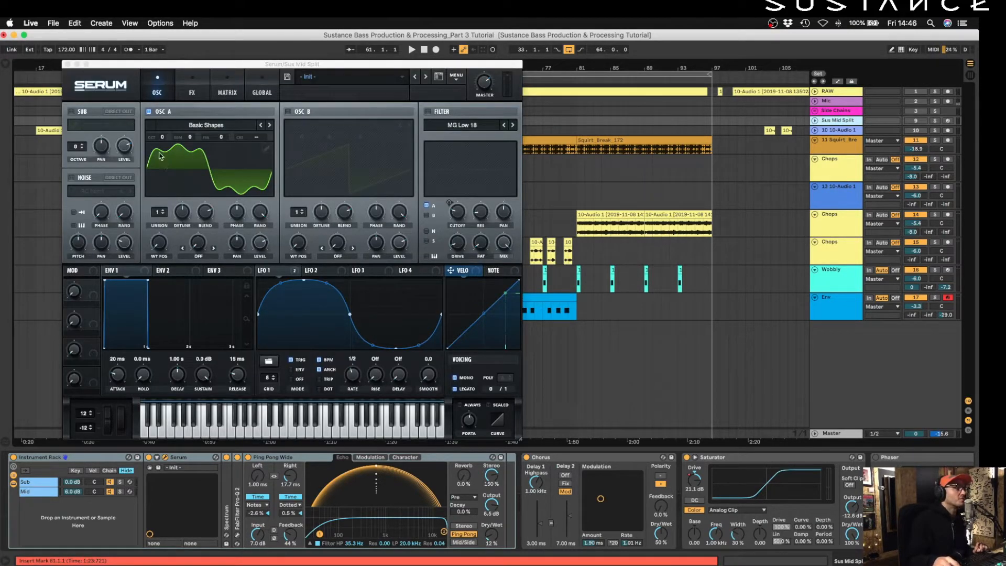
left_click(66, 64)
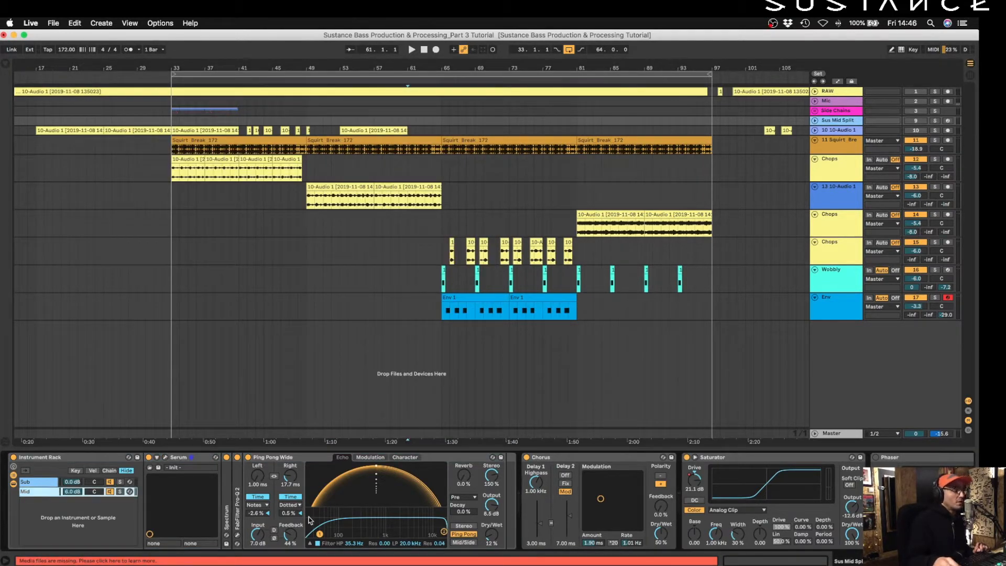
Examine the Mid chain's effects on the Sus Mid Split track, from Chorus and Saturator through Phaser, Amp, Enhance, LFO and Erosion
scroll(311, 520, "right", 10)
scroll(286, 520, "right", 5)
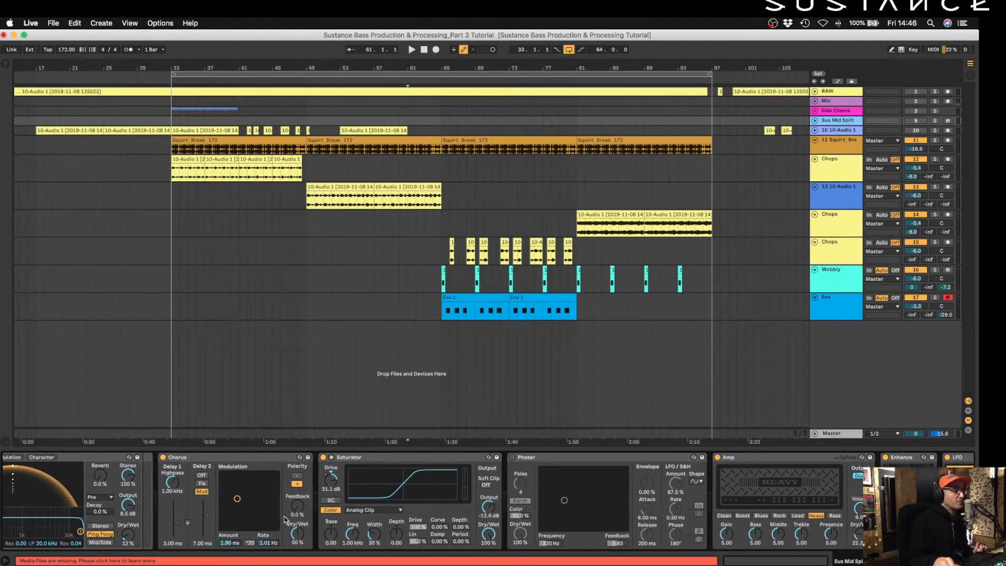
scroll(217, 538, "right", 3)
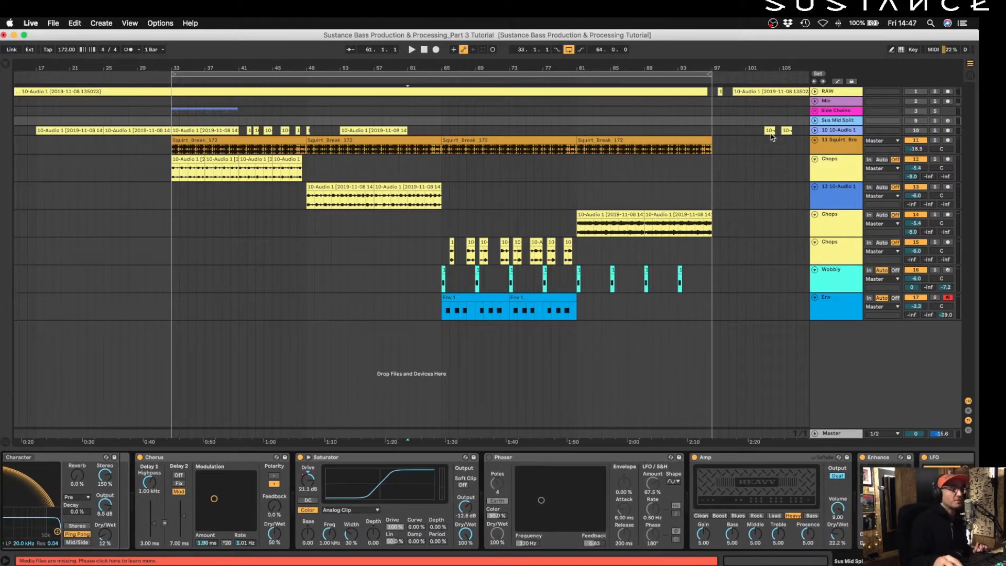
scroll(835, 97, "right", 10)
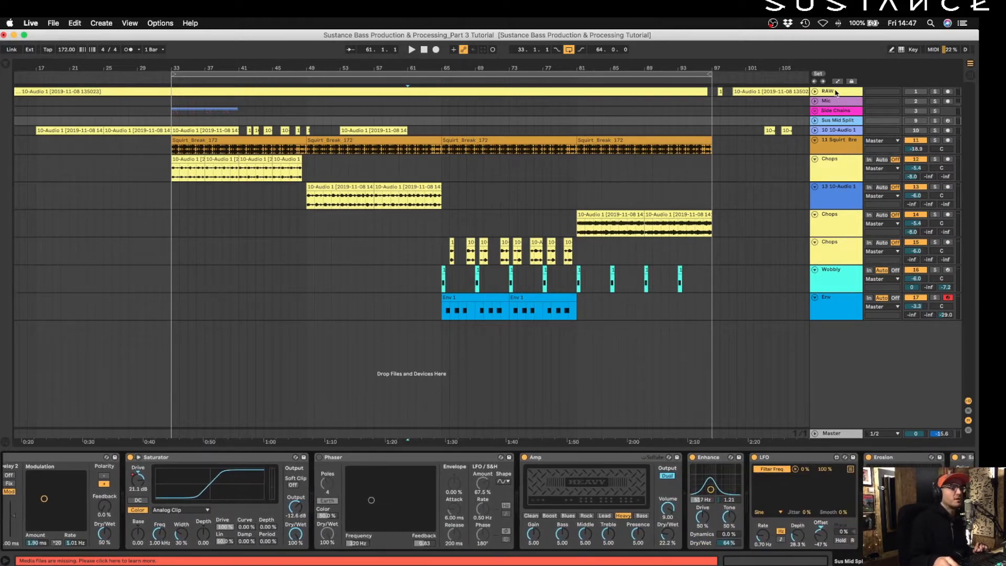
scroll(835, 94, "right", 8)
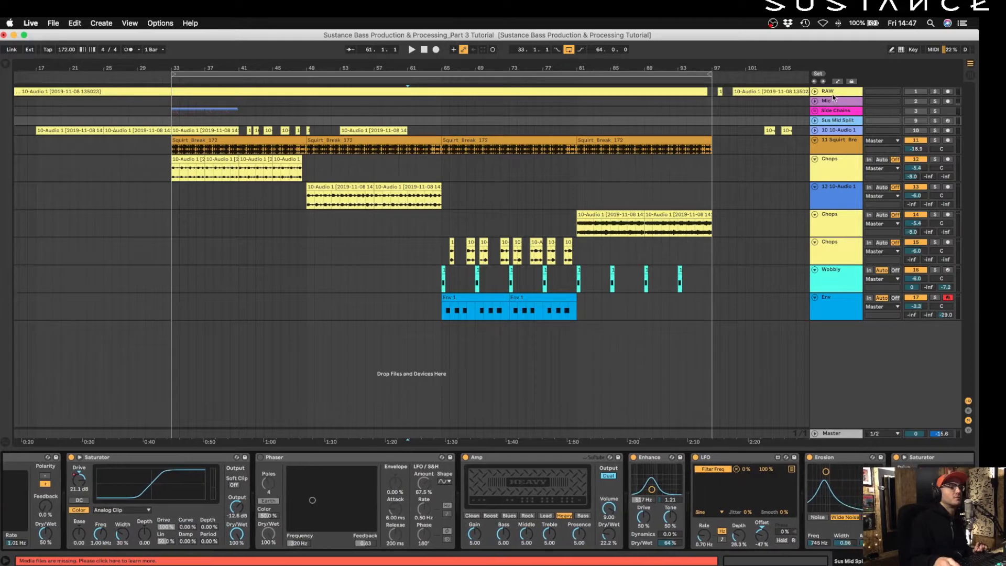
Enlarge the RAW track to view the whole recording's waveform, and collapse it to its small height
left_click(836, 94)
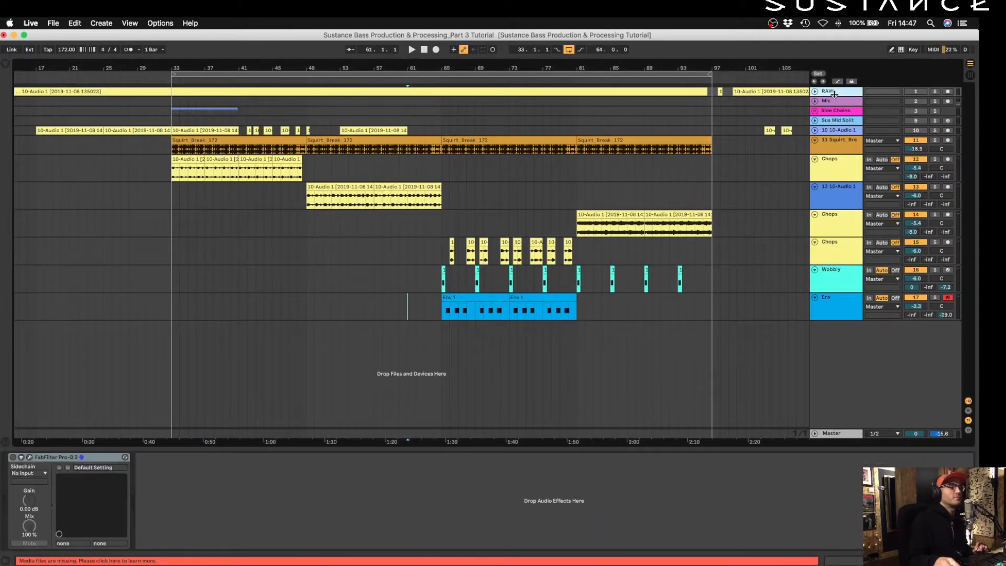
left_click_drag(834, 96, 834, 279)
left_click(569, 121)
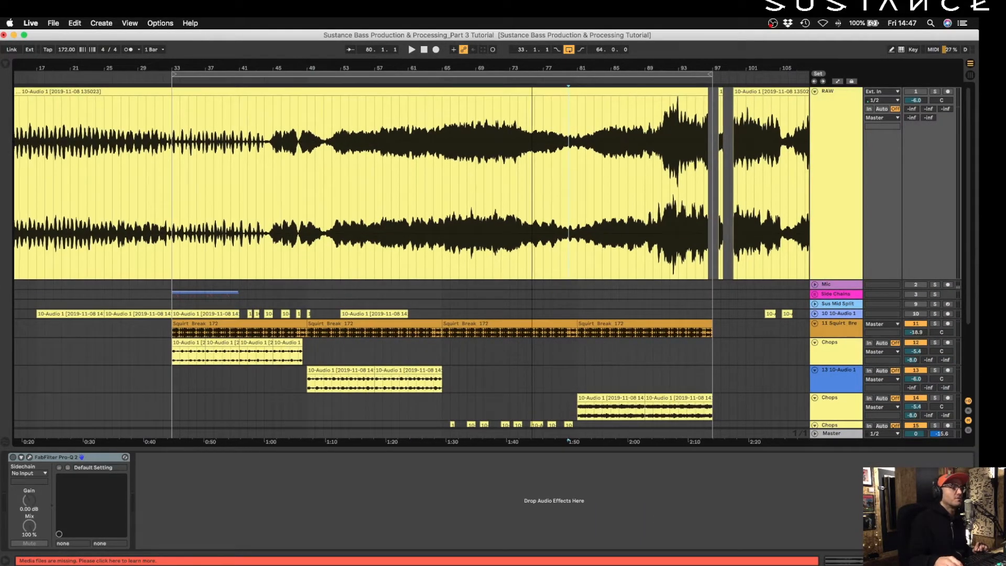
double_click(532, 67)
left_click_drag(348, 93, 951, 184)
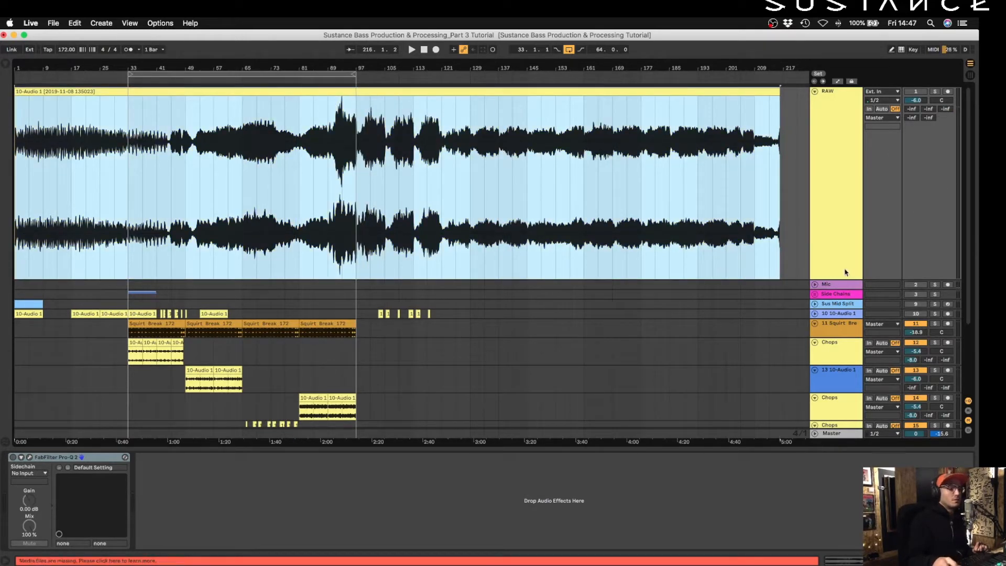
left_click_drag(841, 278, 817, 96)
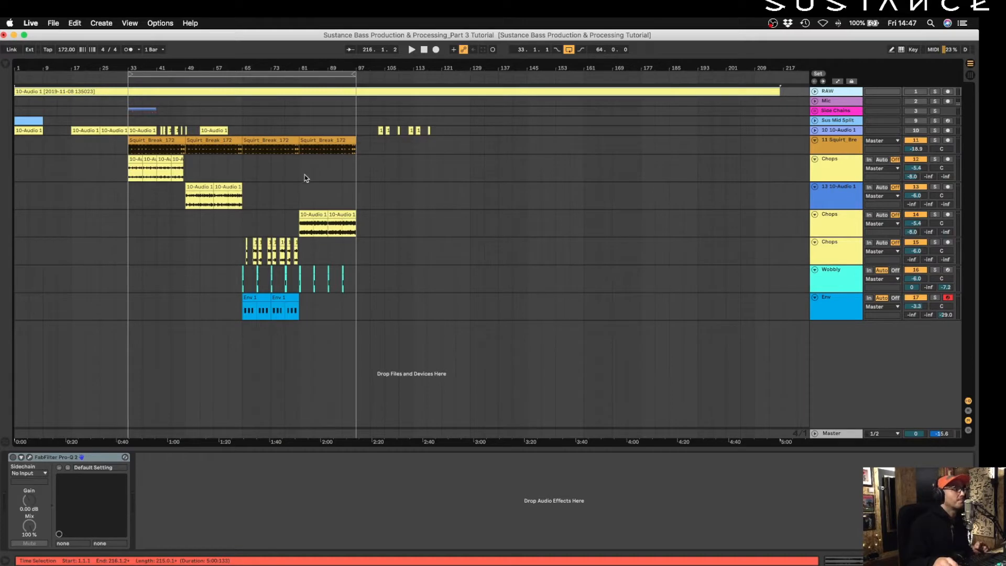
Look over the short clips on the 10 10-Audio 1 track and place the insert marker at bar 29 on the first Chops track
mouse_move(118, 62)
left_mouse_down()
mouse_move(118, 89)
mouse_move(118, 60)
left_mouse_up()
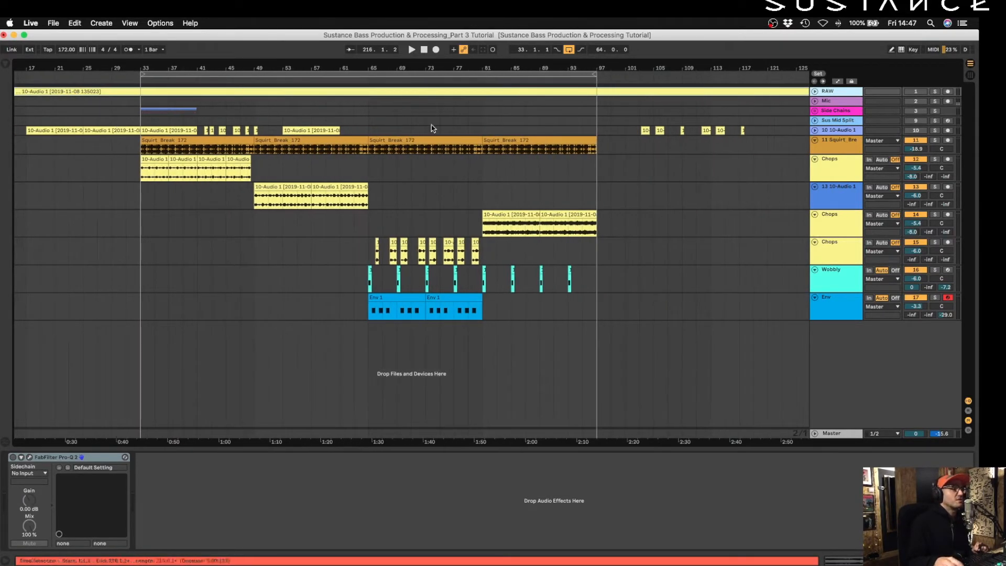
left_click_drag(840, 132, 690, 128)
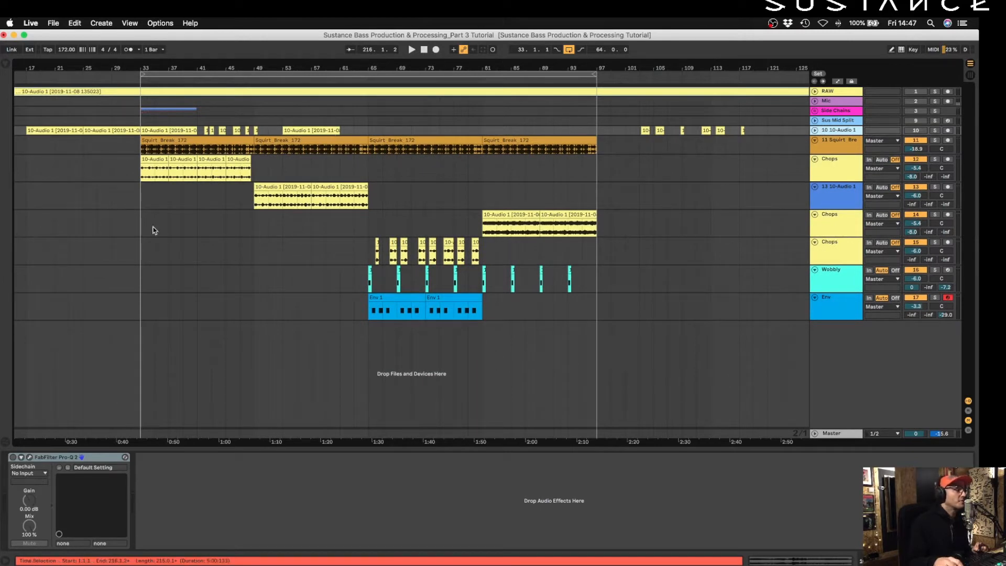
left_click(106, 168)
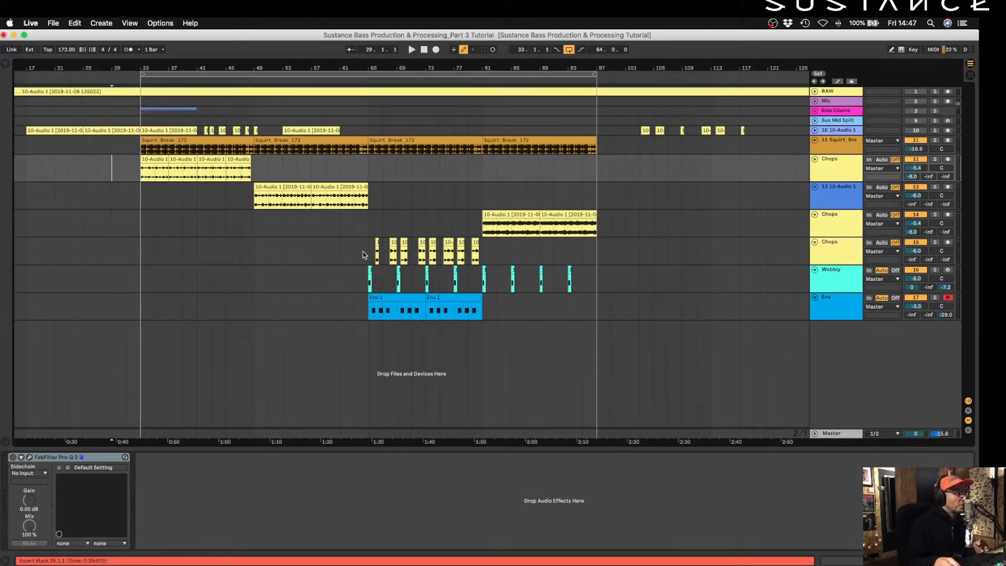
Review the Wobbly track's sampler settings: the sample and its root key, the filter and the LFO 1 modulation
left_click(832, 288)
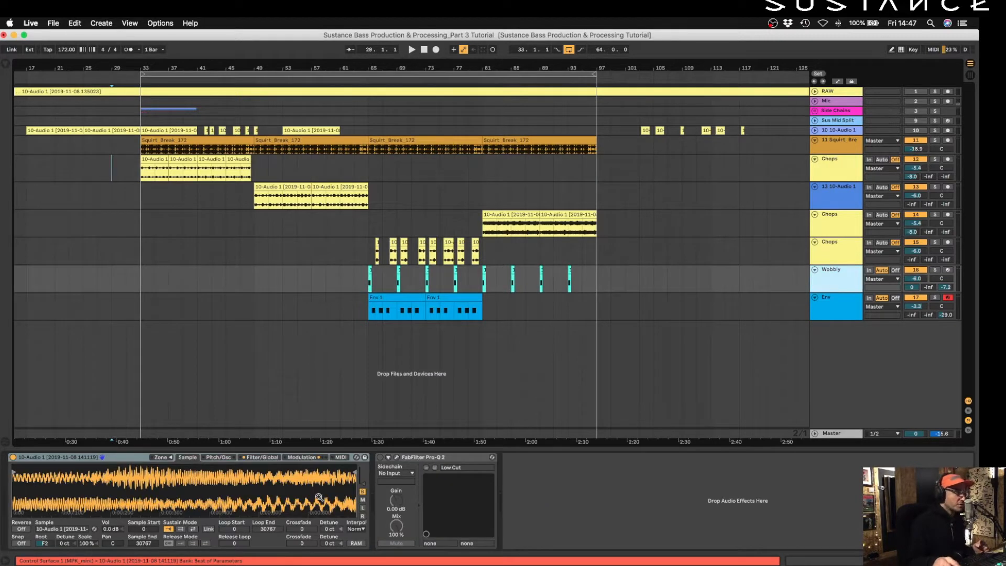
left_click(46, 544)
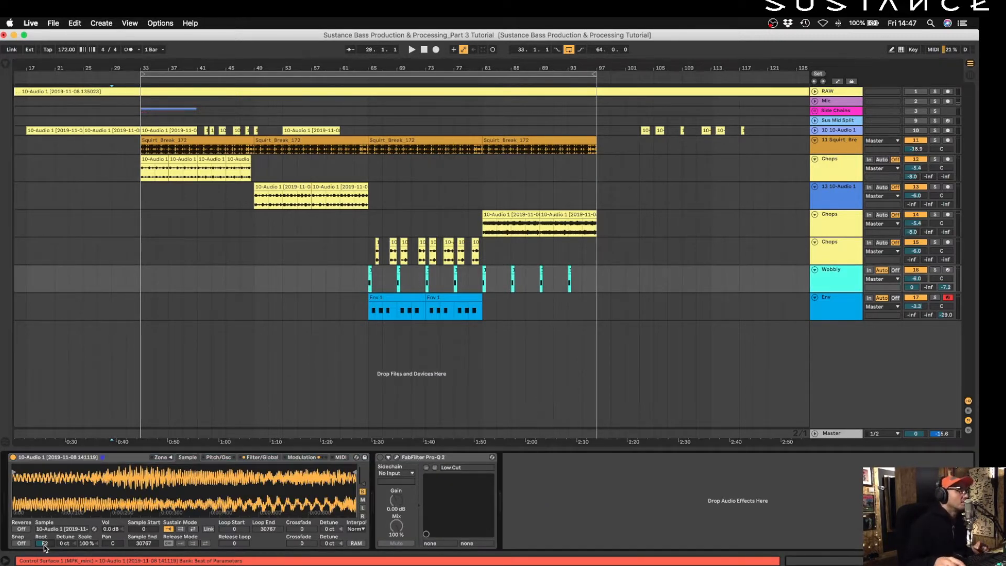
left_click(267, 457)
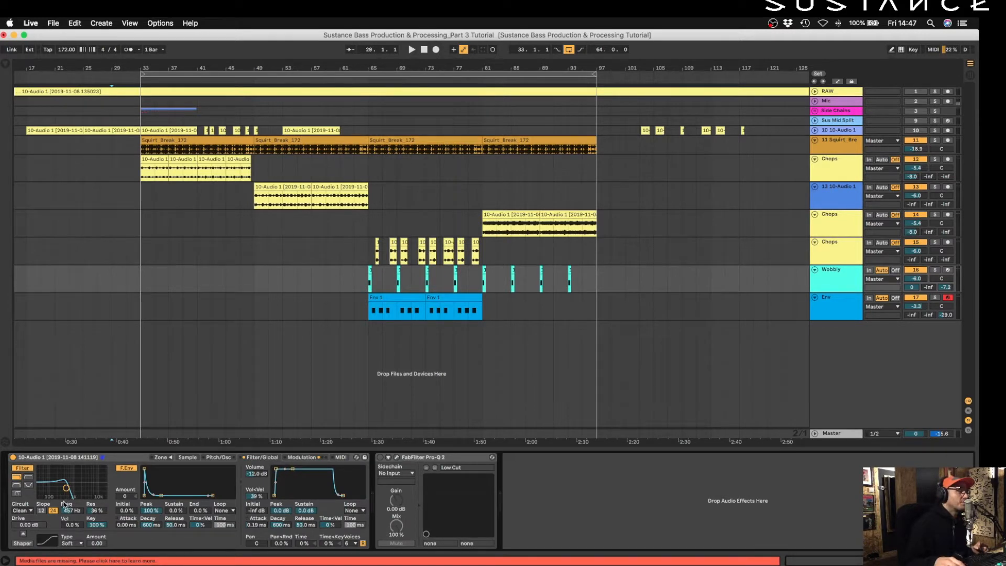
left_click(306, 457)
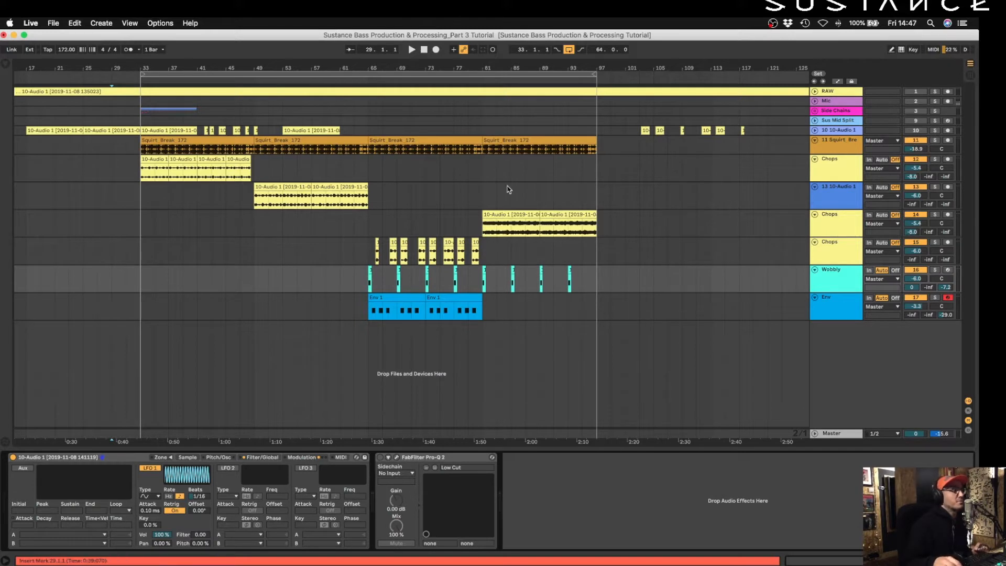
Show the browser and groove pool, browse the groove library to the MPC swing grooves, and select MPC 8 Swing-55 in the pool
left_click_drag(487, 66, 487, 62)
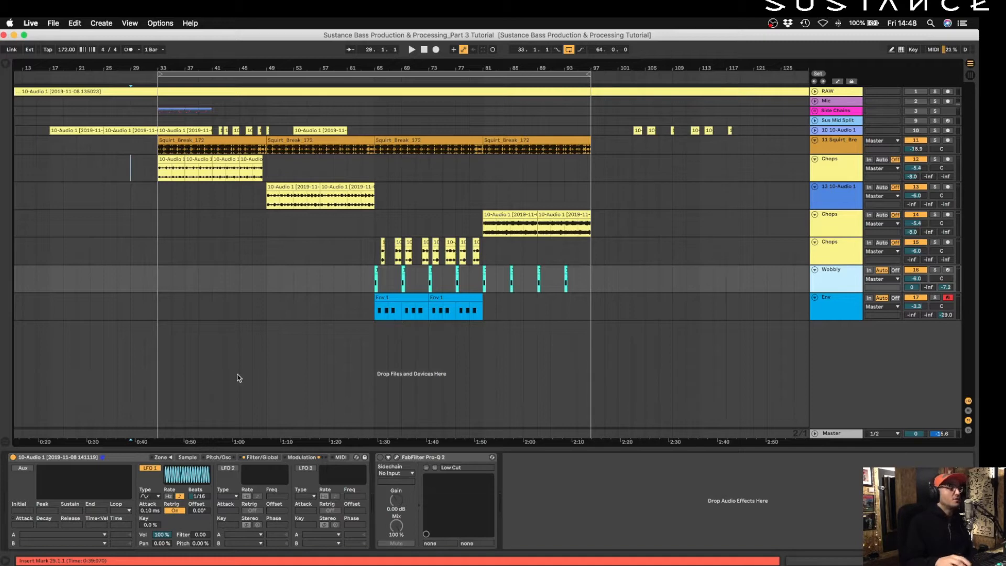
left_click(7, 67)
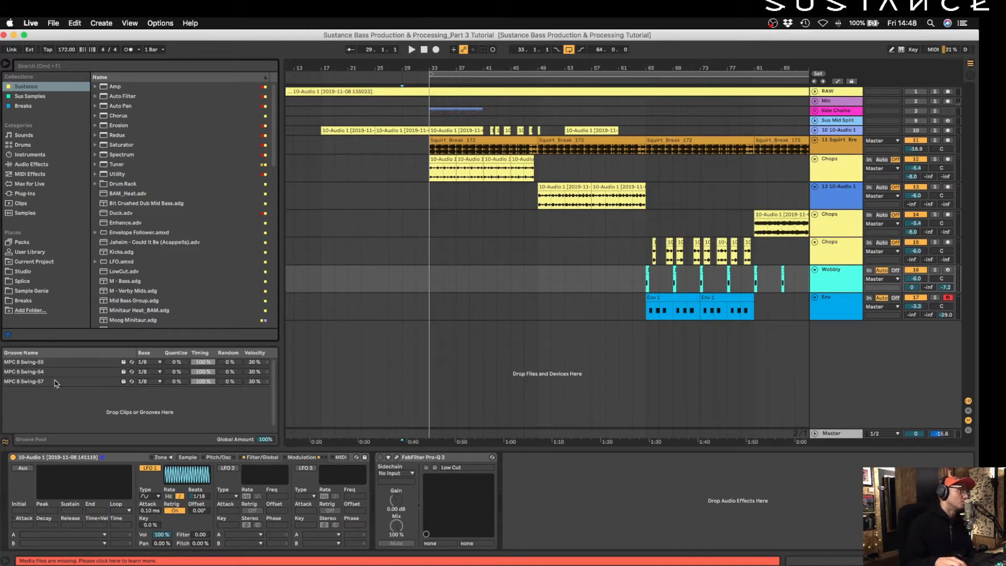
right_click(13, 363)
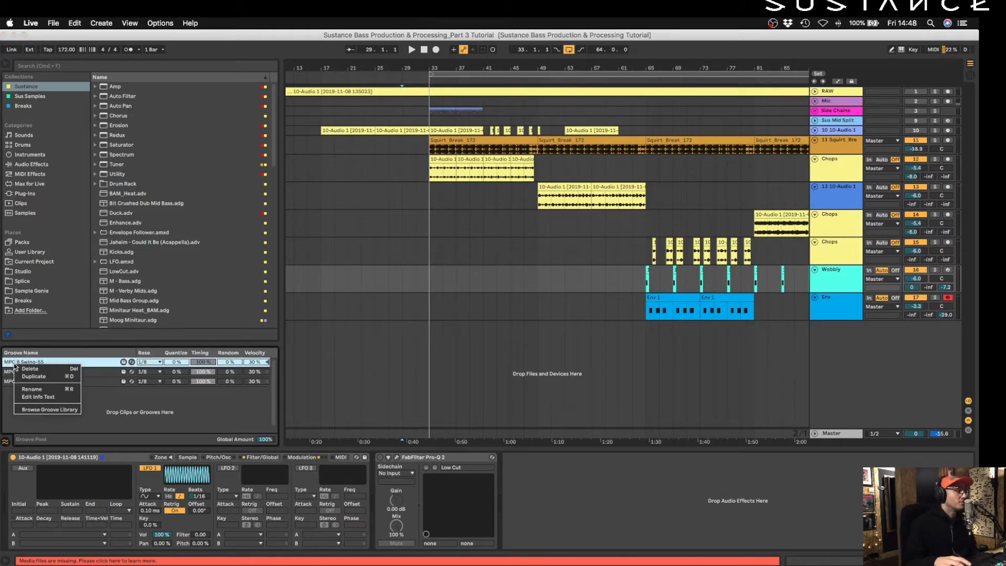
left_click(53, 409)
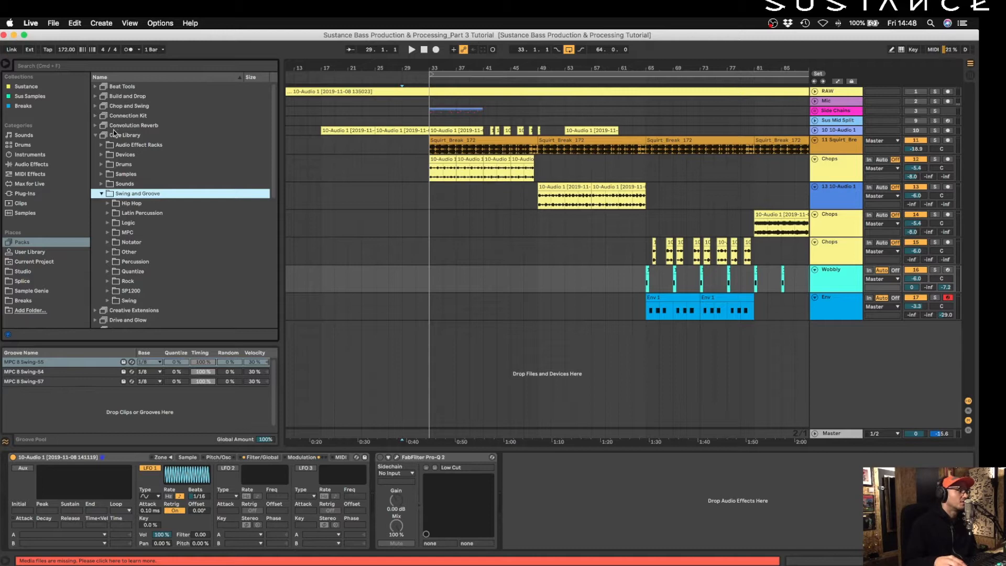
left_click(120, 233)
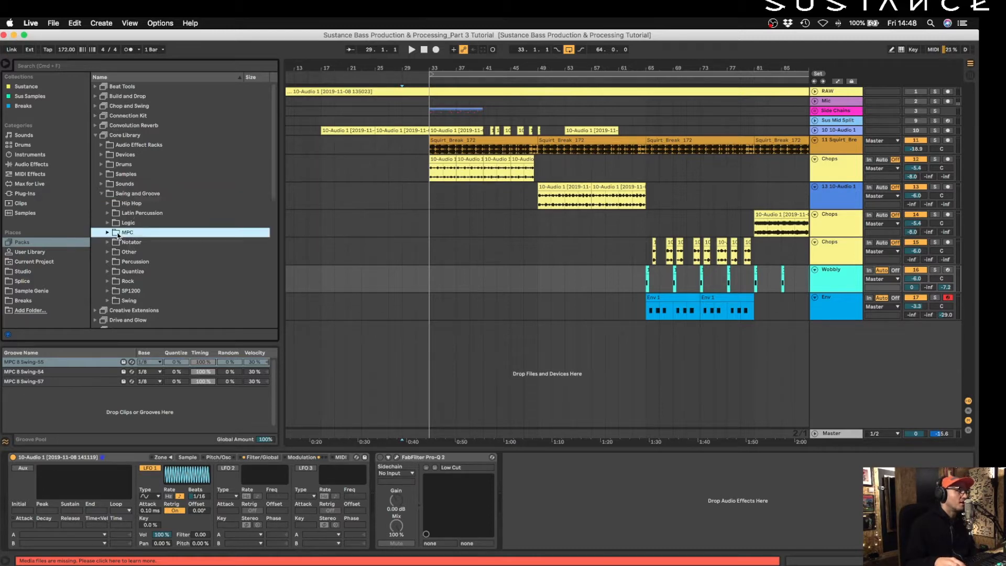
left_click(107, 233)
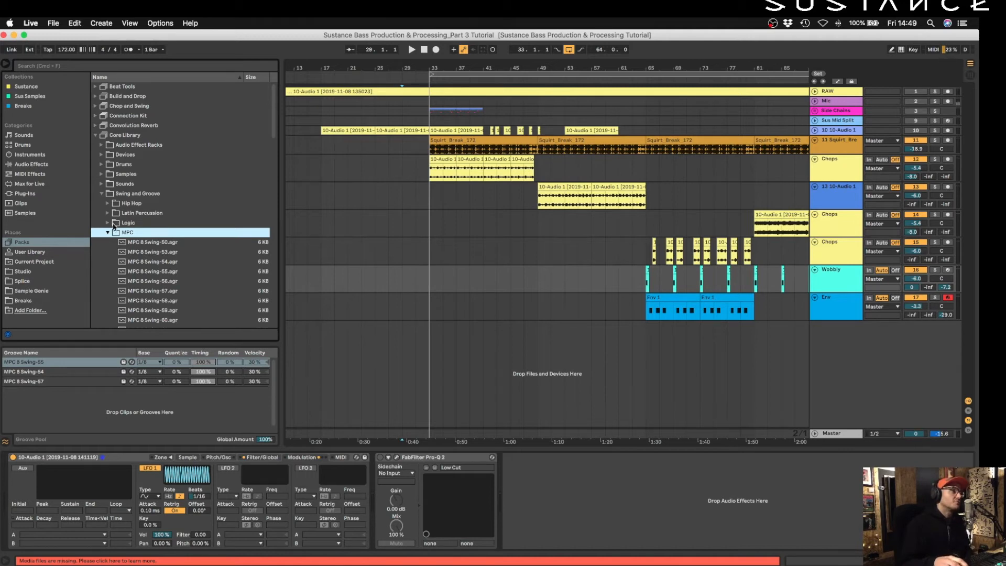
scroll(157, 261, "down", 3)
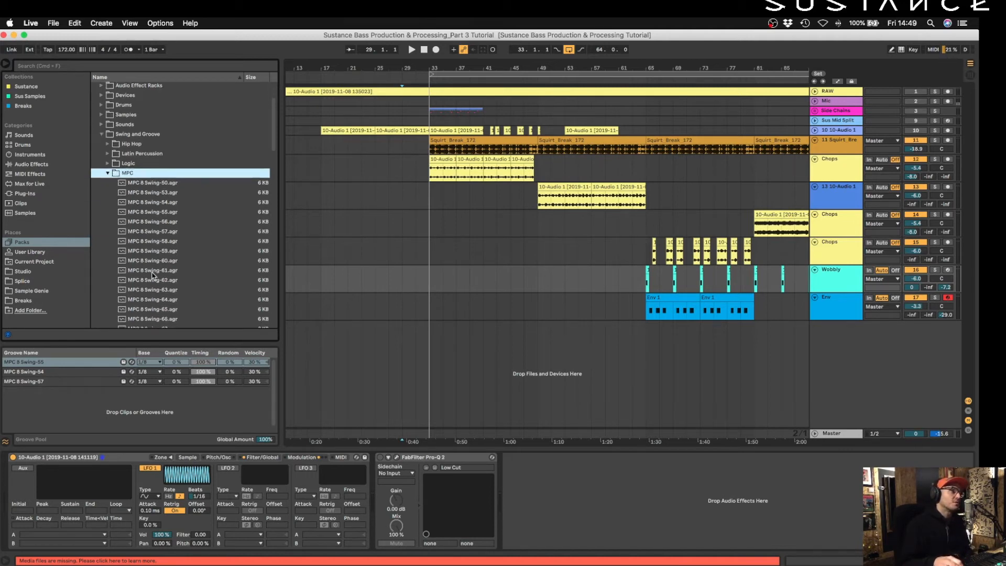
left_click(38, 364)
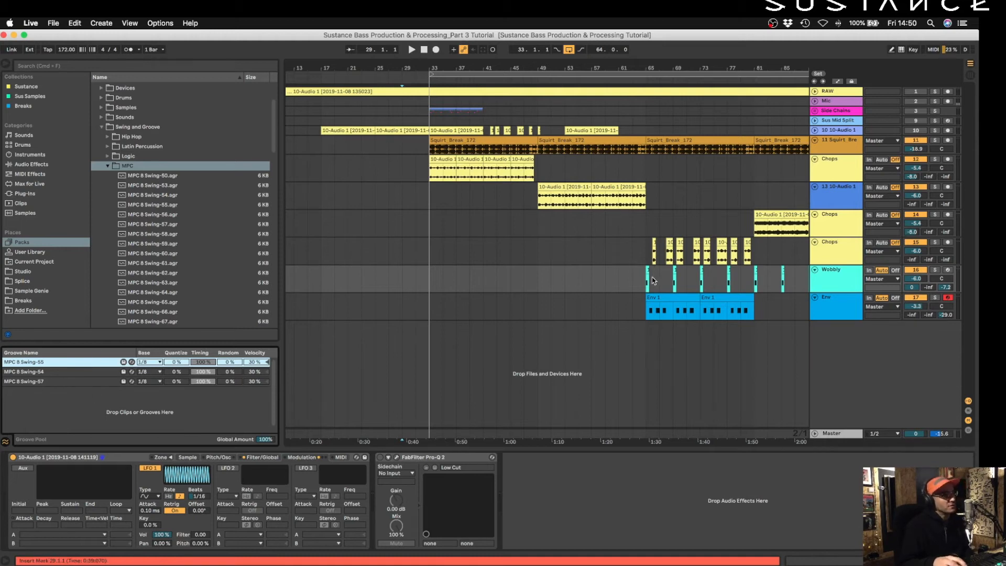
Play the call-and-response section from bar 65 and stop playback
left_click(647, 243)
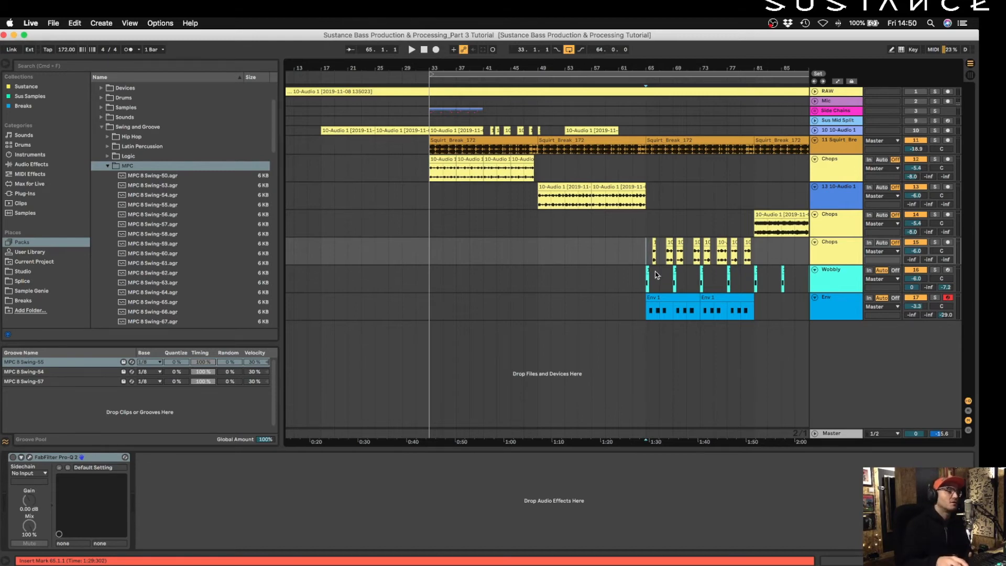
left_click_drag(724, 65, 548, 255)
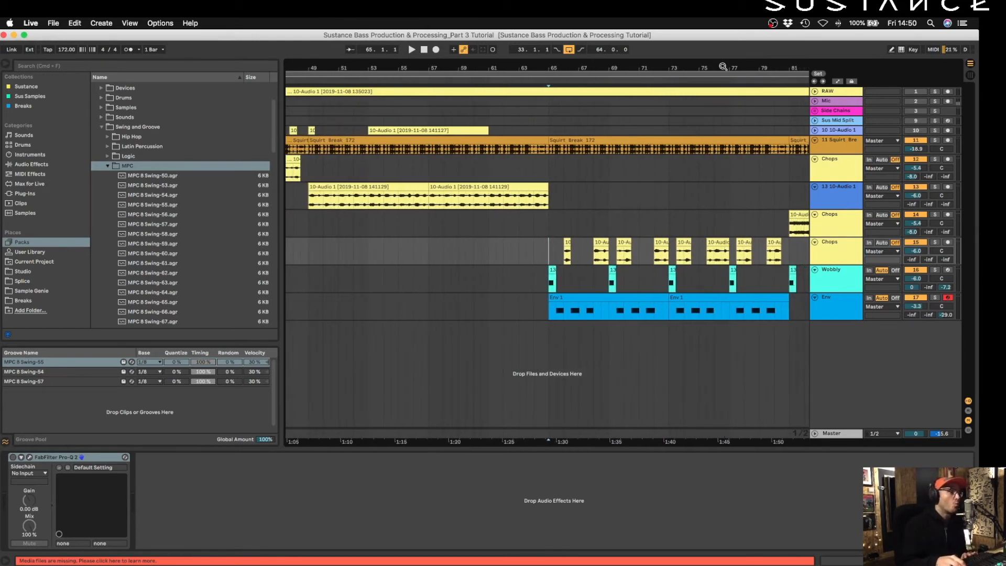
key("space")
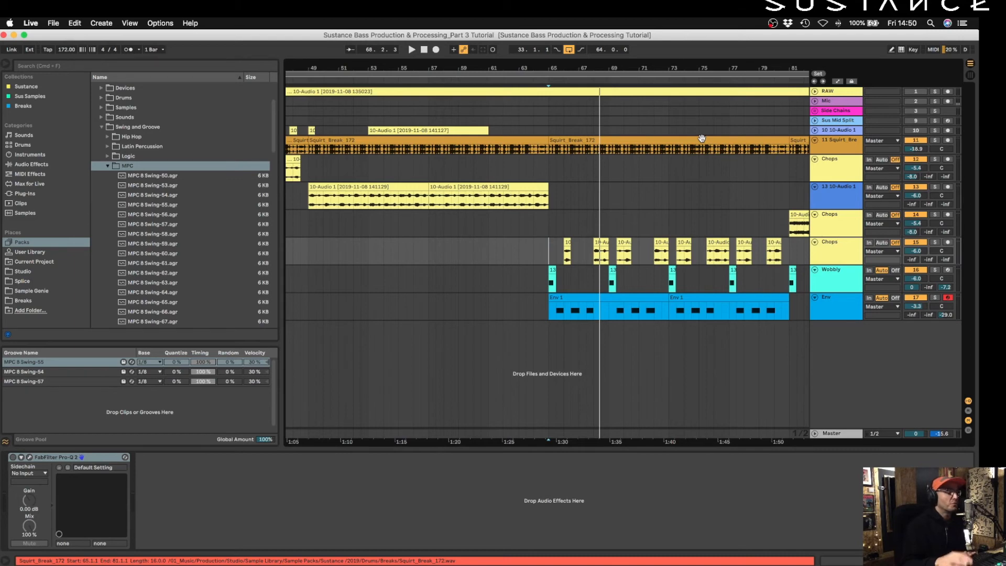
mouse_move(578, 65)
left_mouse_down()
mouse_move(580, 49)
mouse_move(621, 65)
mouse_move(579, 55)
left_mouse_up()
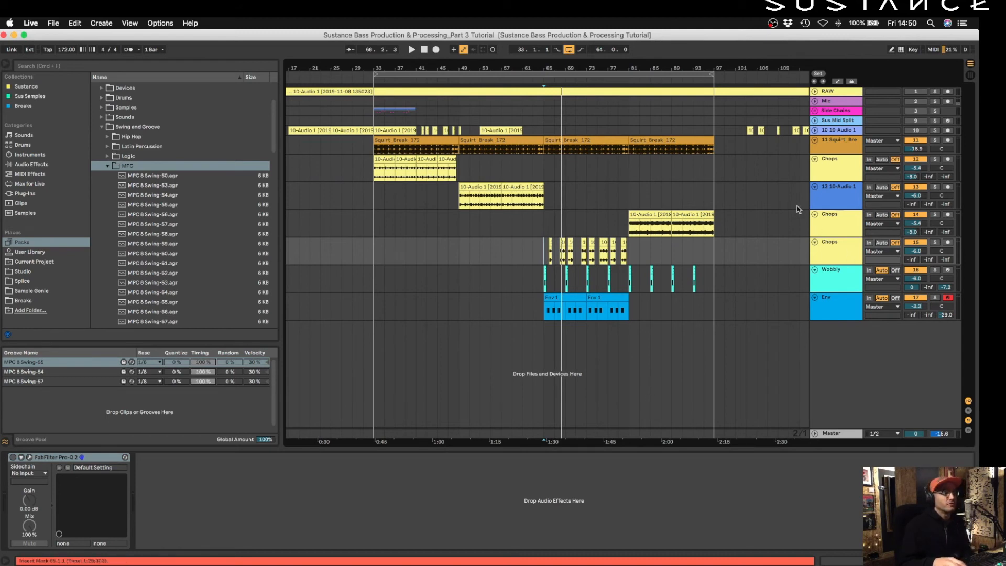
Select the 13 10-Audio 1 track and increase the RAW track's height to view the full recording above the arrangement
left_click(830, 204)
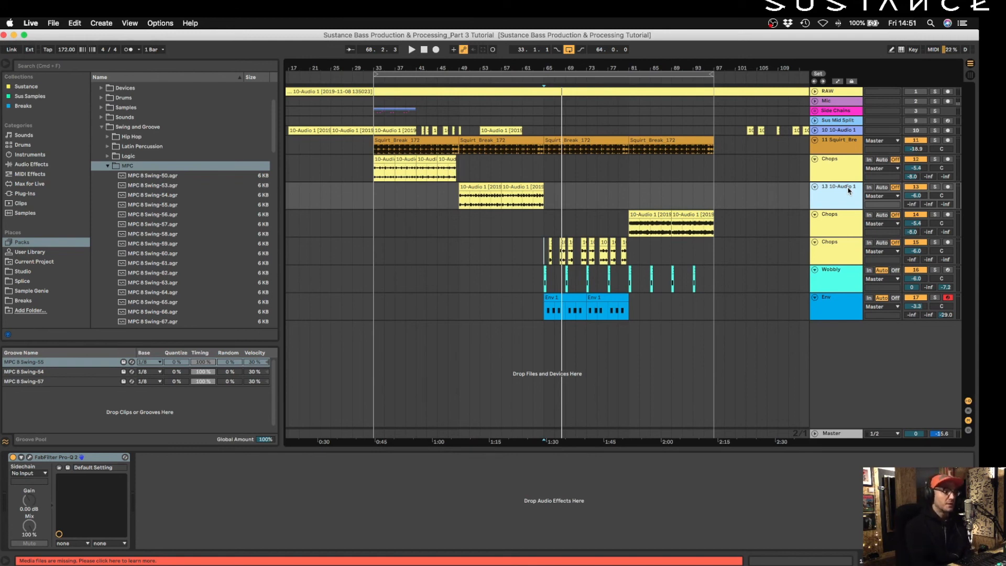
left_click_drag(851, 96, 847, 135)
left_click_drag(743, 66, 743, 48)
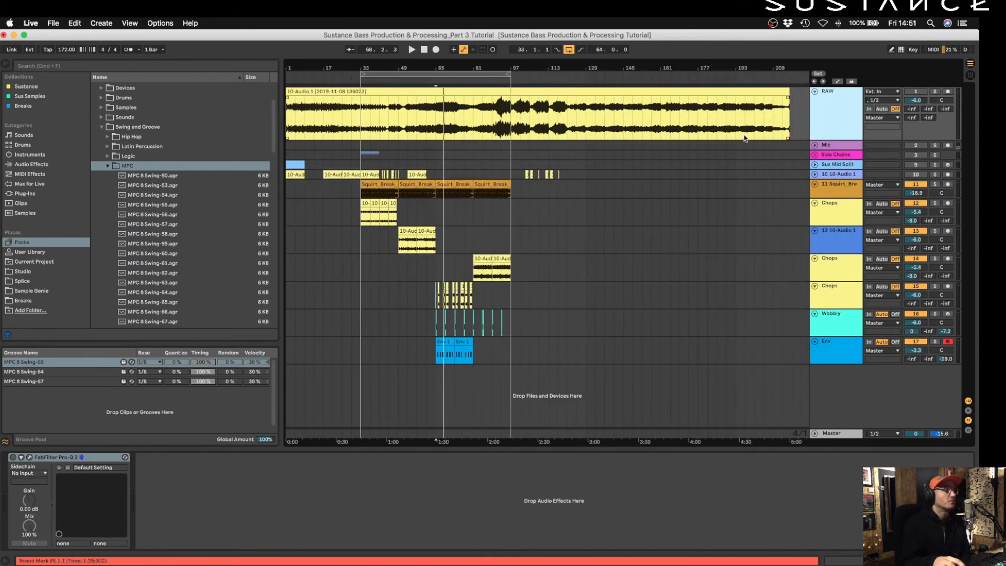